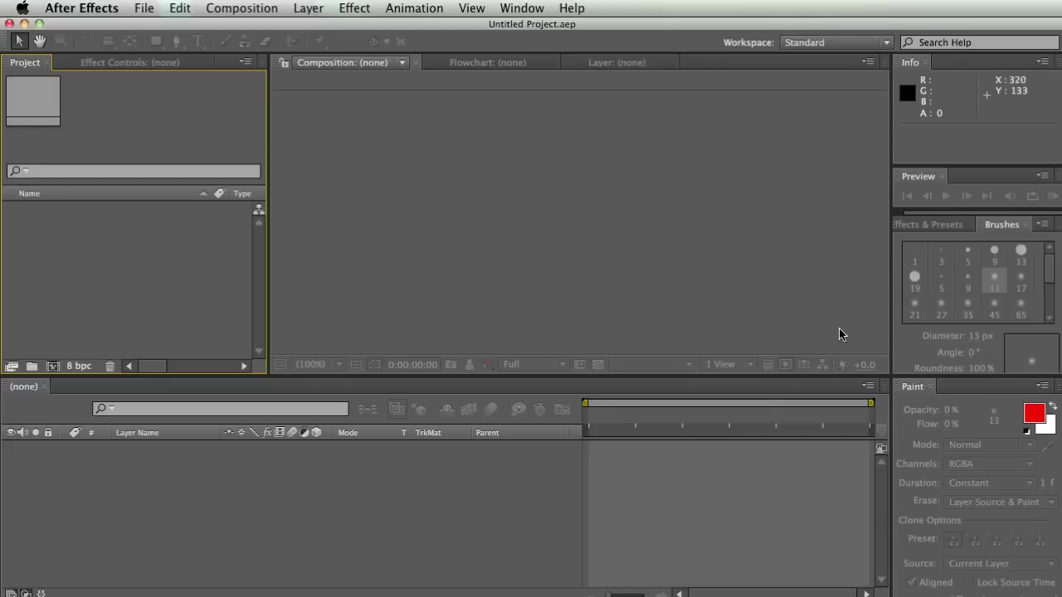
# Import Trees_Layers.ai as Composition – Retain Layer Sizes and open the imported composition.
pyautogui.click(940, 387)
pyautogui.rightClick(80, 234)
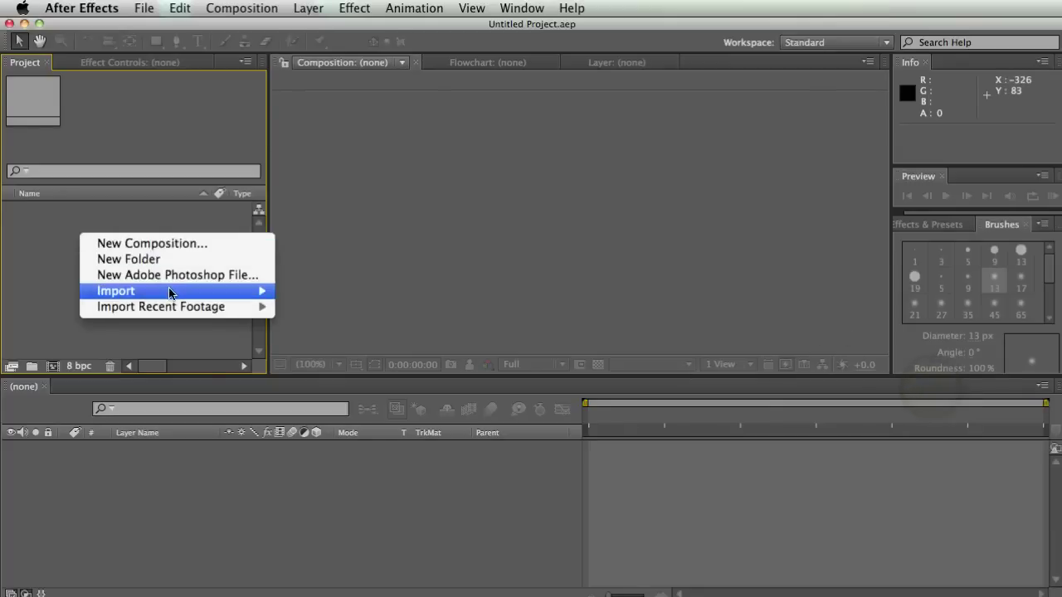
pyautogui.moveTo(178, 291)
pyautogui.click(365, 292)
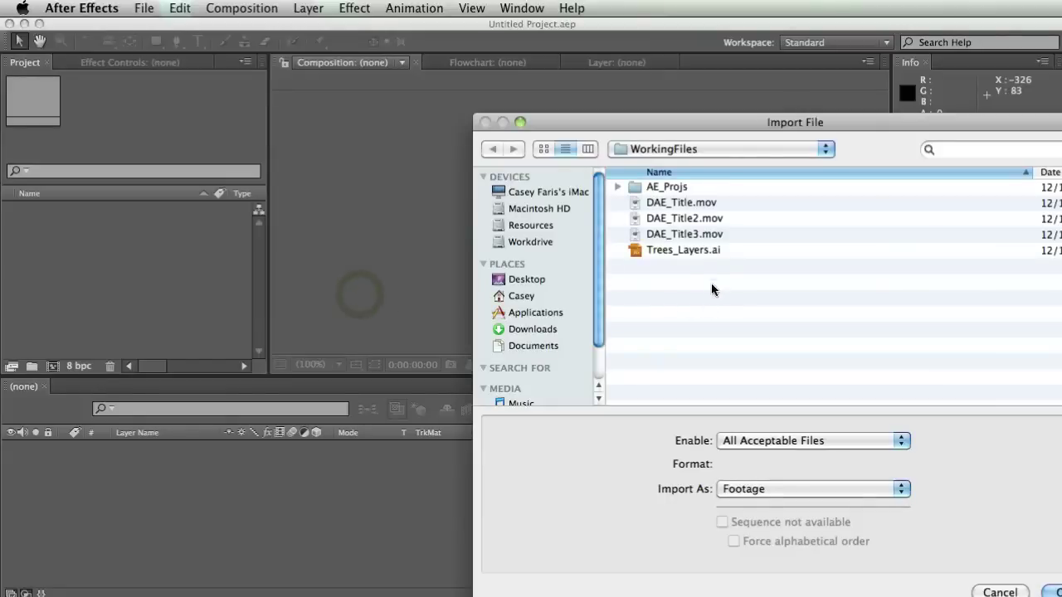
pyautogui.click(693, 250)
pyautogui.click(687, 252)
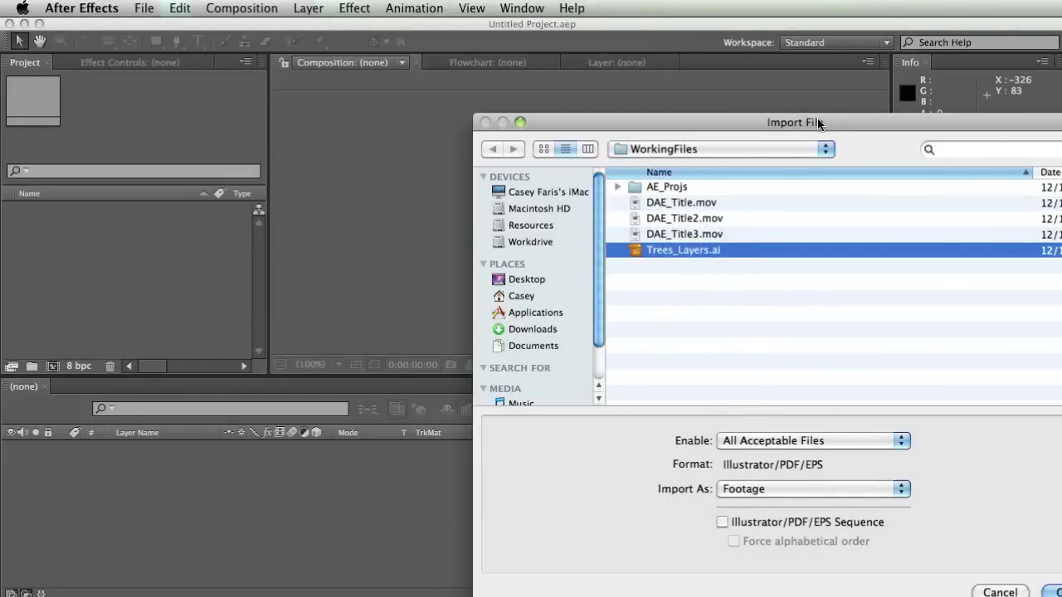
pyautogui.moveTo(818, 120); pyautogui.dragTo(598, 67)
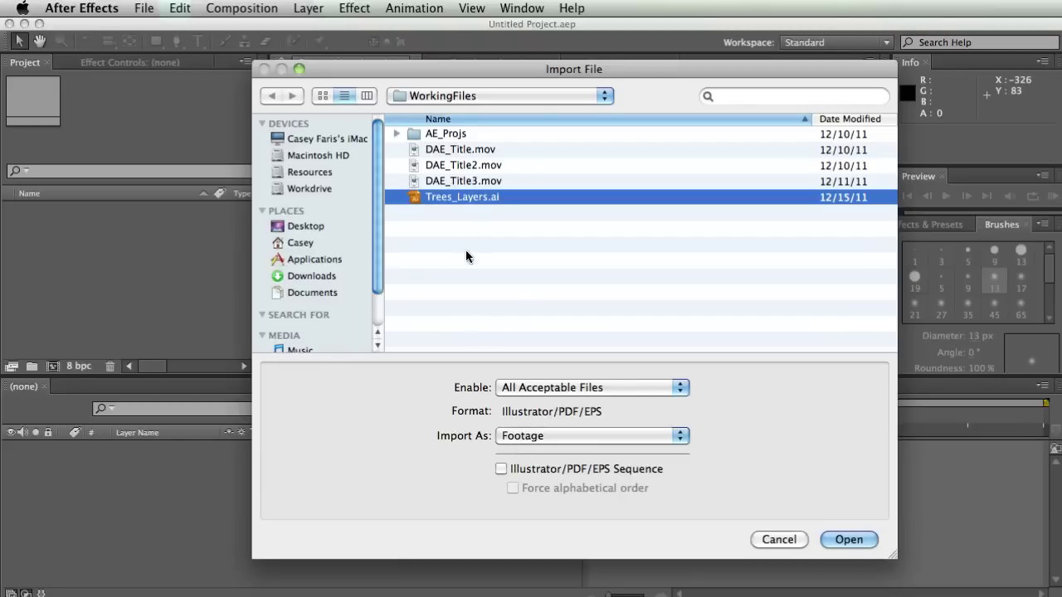
pyautogui.click(565, 437)
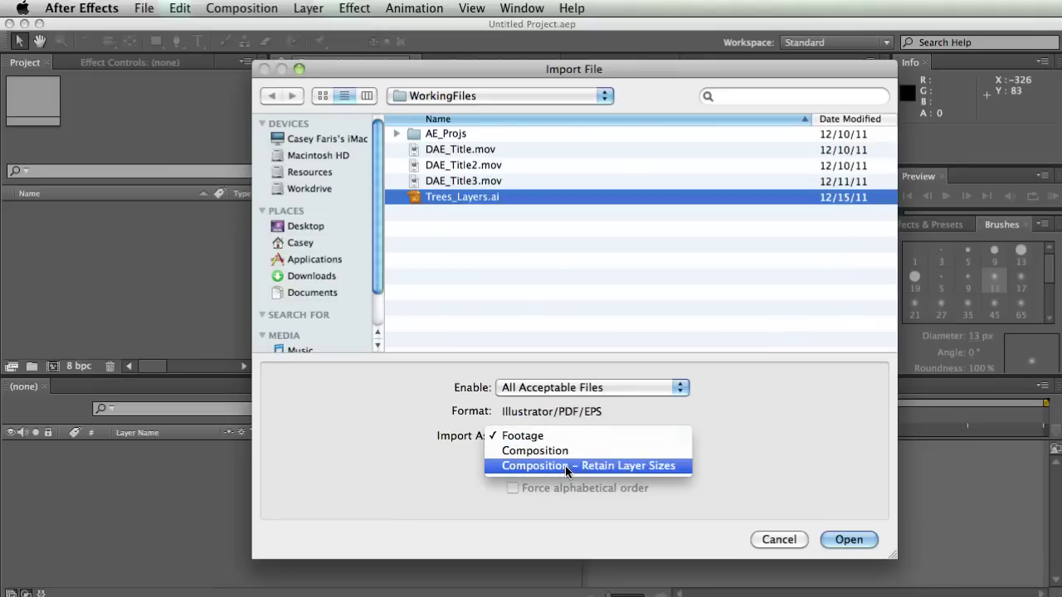
pyautogui.click(568, 469)
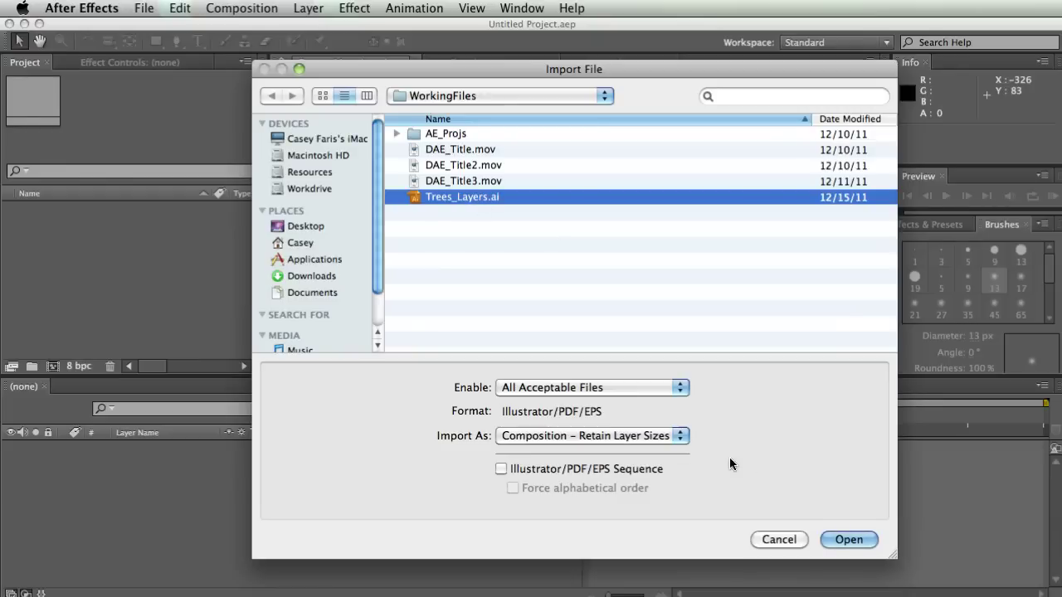
pyautogui.click(865, 539)
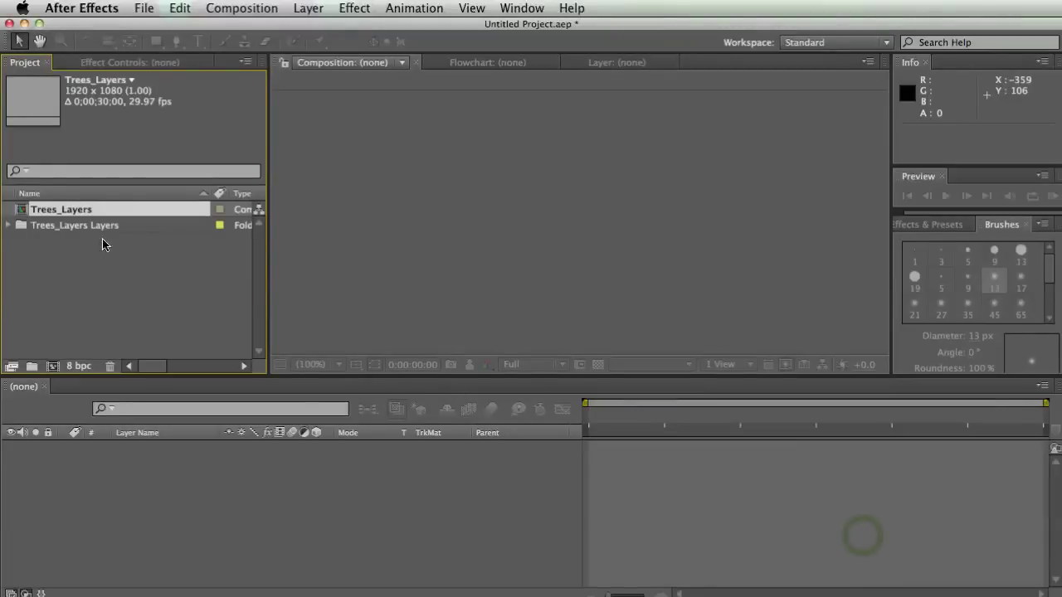
pyautogui.doubleClick(15, 210)
pyautogui.press('capslock')
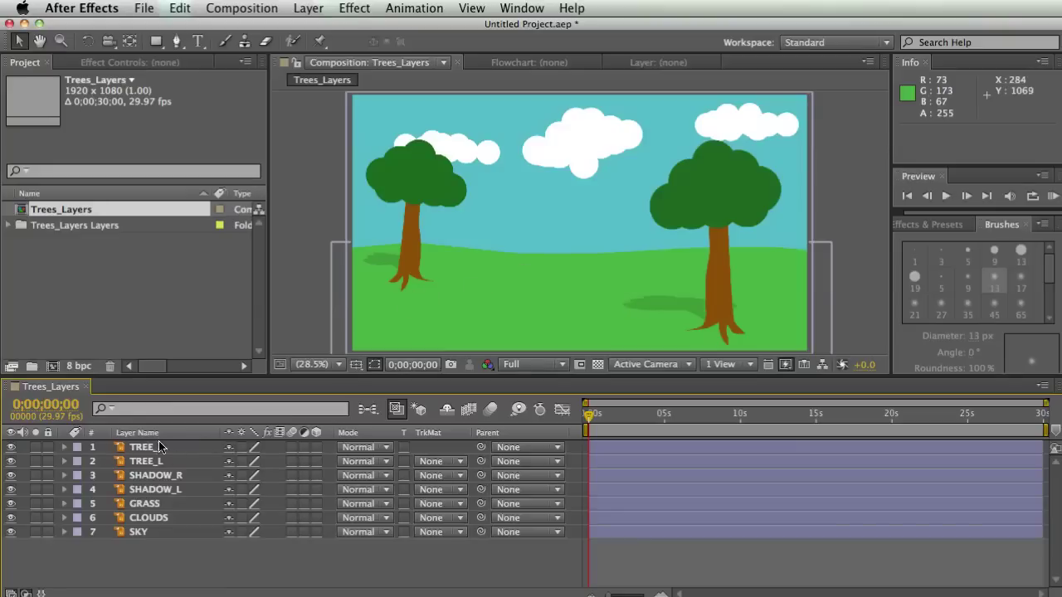
# Turn the TREE_R and TREE_L layers off and back on to examine what each one contains.
pyautogui.click(11, 447)
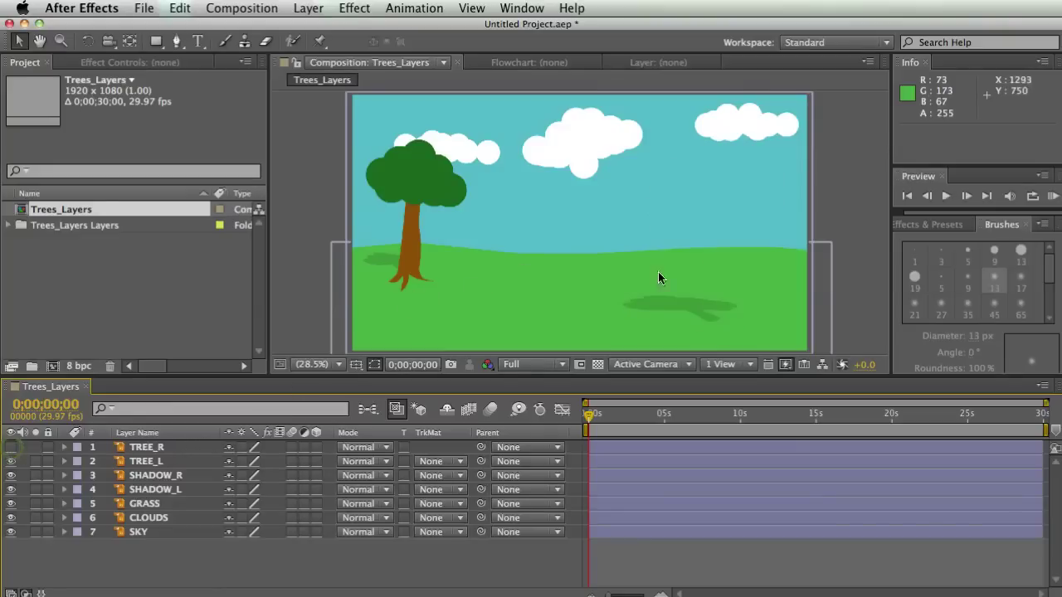
pyautogui.click(11, 447)
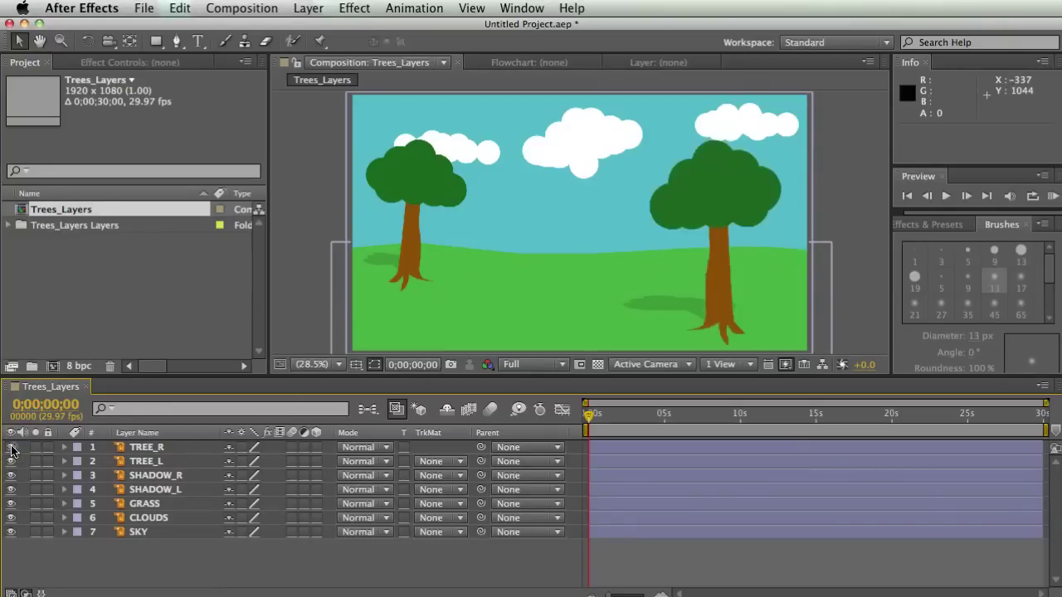
pyautogui.click(11, 461)
pyautogui.click(11, 461)
pyautogui.click(11, 462)
pyautogui.click(11, 461)
# Reduce the visible layers to GRASS, CLOUDS and SKY, and turn on the transparency grid for the composition.
pyautogui.moveTo(11, 447)
pyautogui.mouseDown()
pyautogui.moveTo(11, 521)
pyautogui.moveTo(11, 448)
pyautogui.mouseUp()
pyautogui.moveTo(11, 518); pyautogui.dragTo(11, 448)
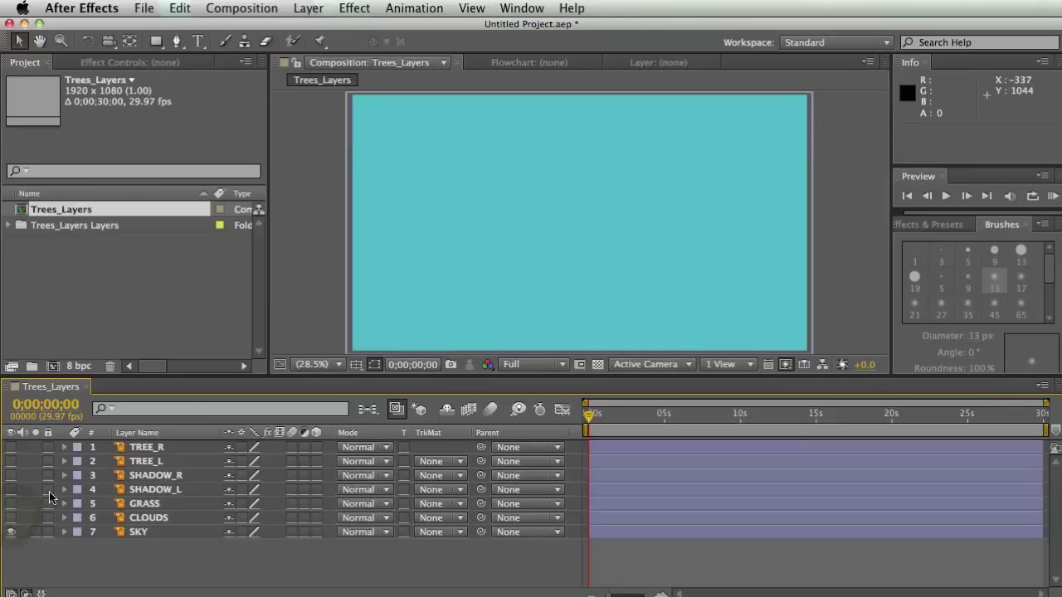
pyautogui.keyDown('alt'); pyautogui.click(10, 504); pyautogui.keyUp('alt')
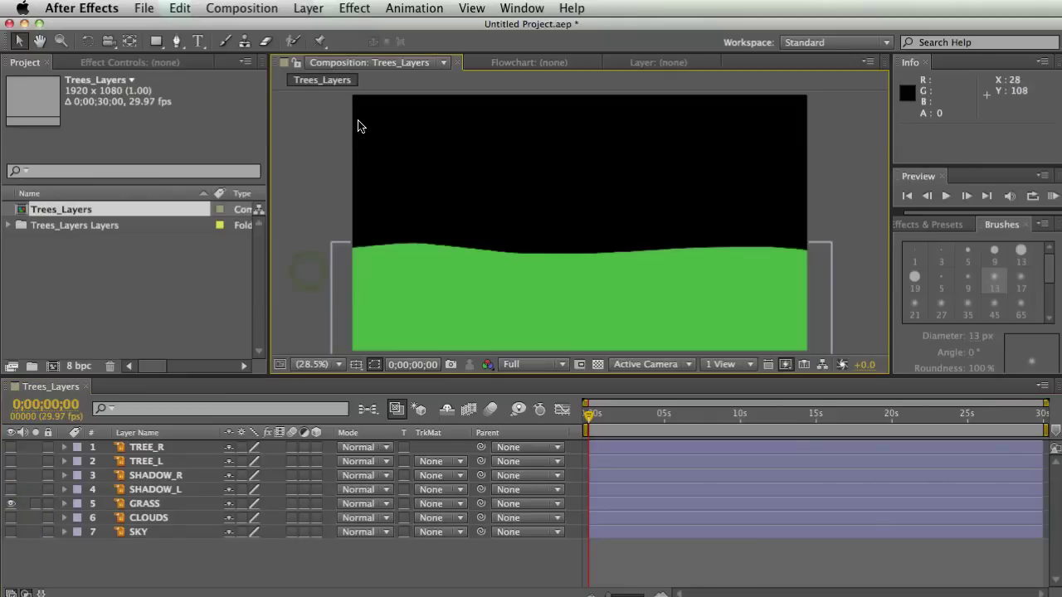
pyautogui.click(597, 364)
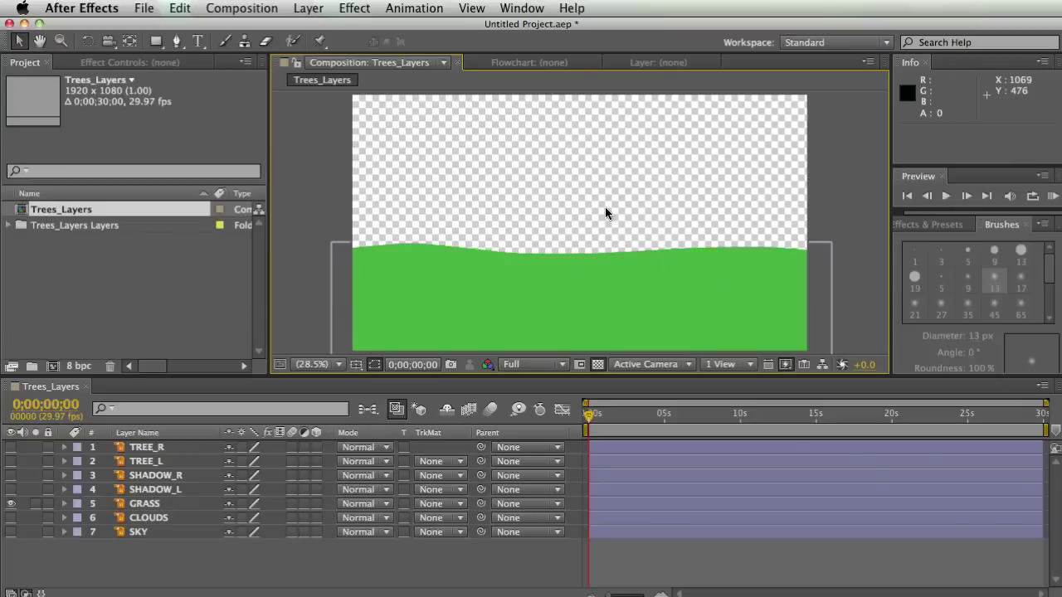
pyautogui.click(11, 532)
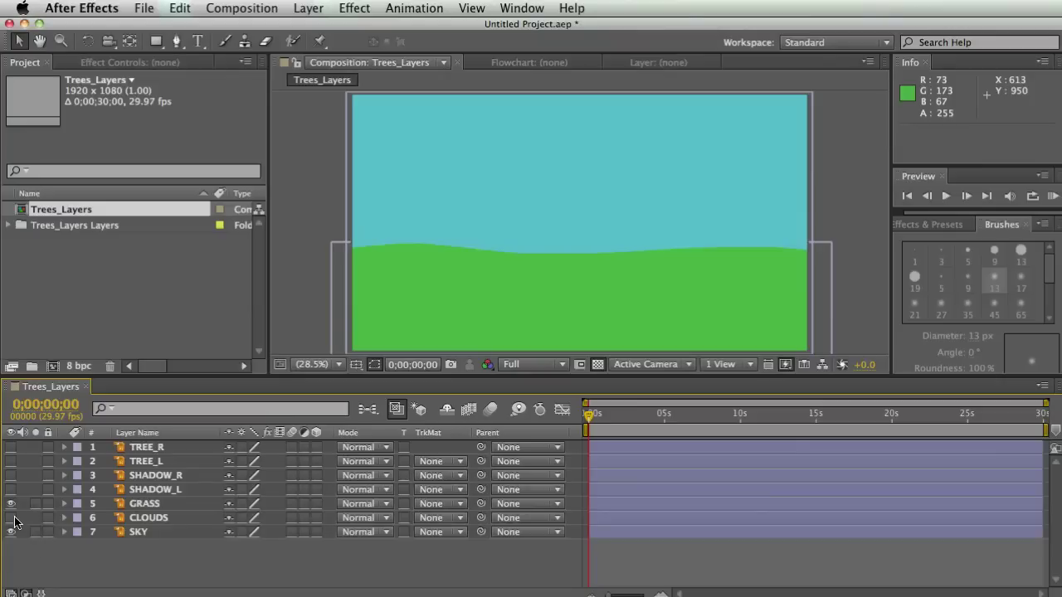
pyautogui.click(11, 518)
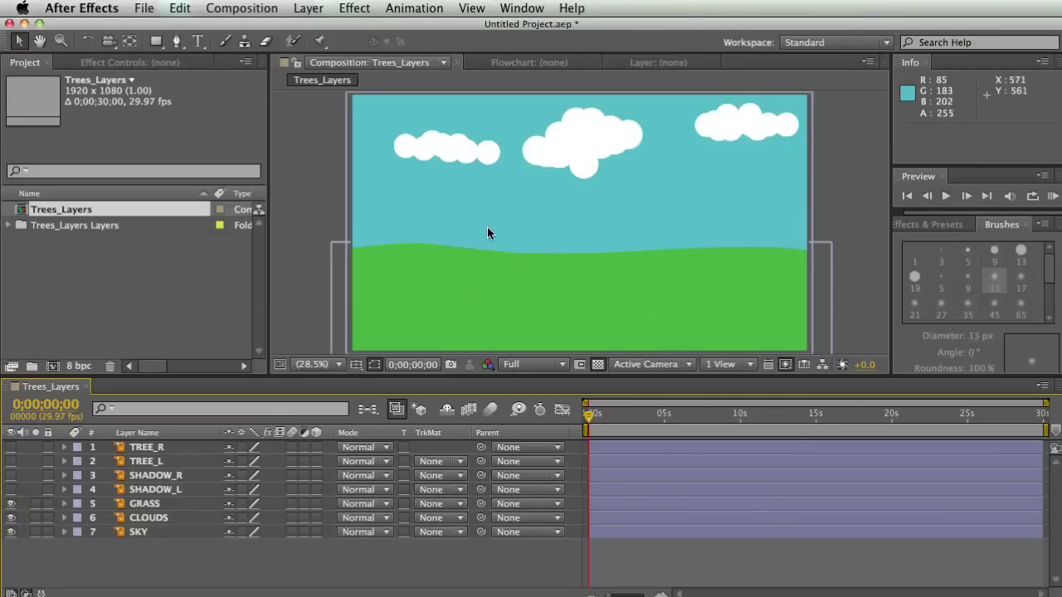
# Move the CLOUDS layer in the composition to a position of about 965.7, 222.2.
pyautogui.click(153, 516)
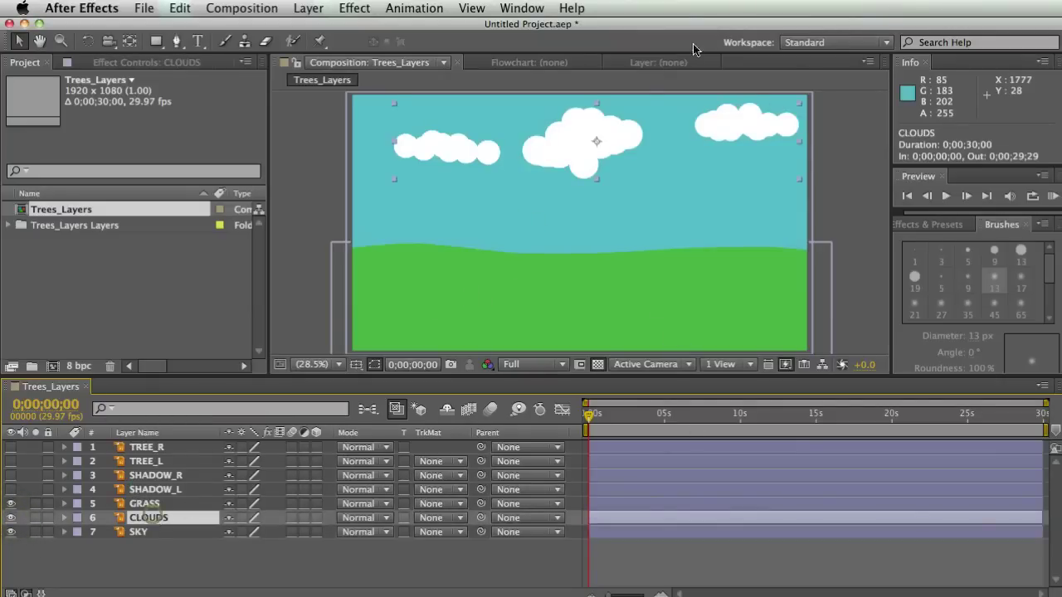
pyautogui.moveTo(614, 127); pyautogui.dragTo(595, 141)
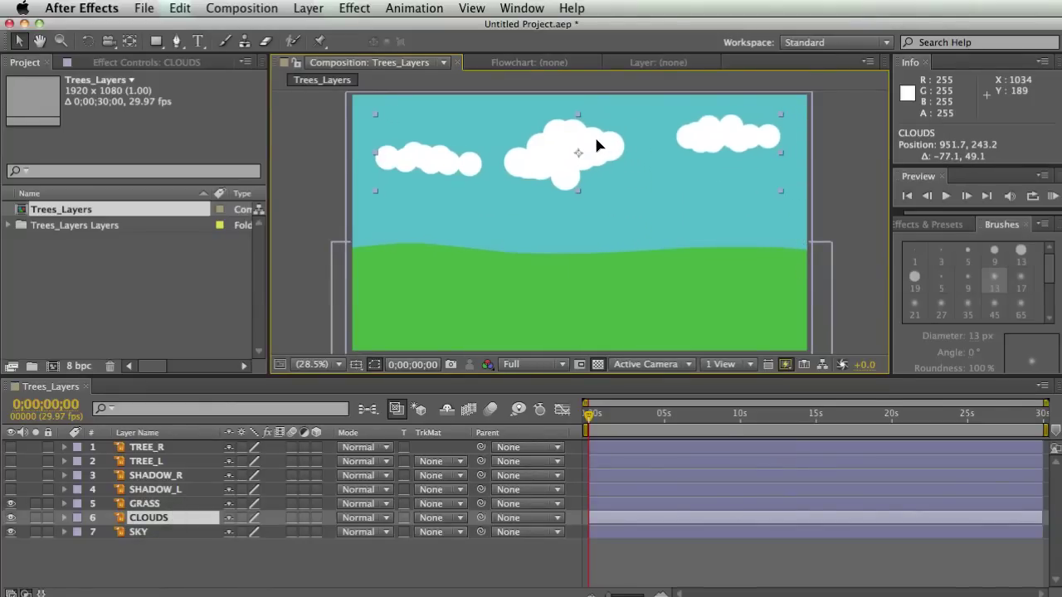
pyautogui.press('Return')
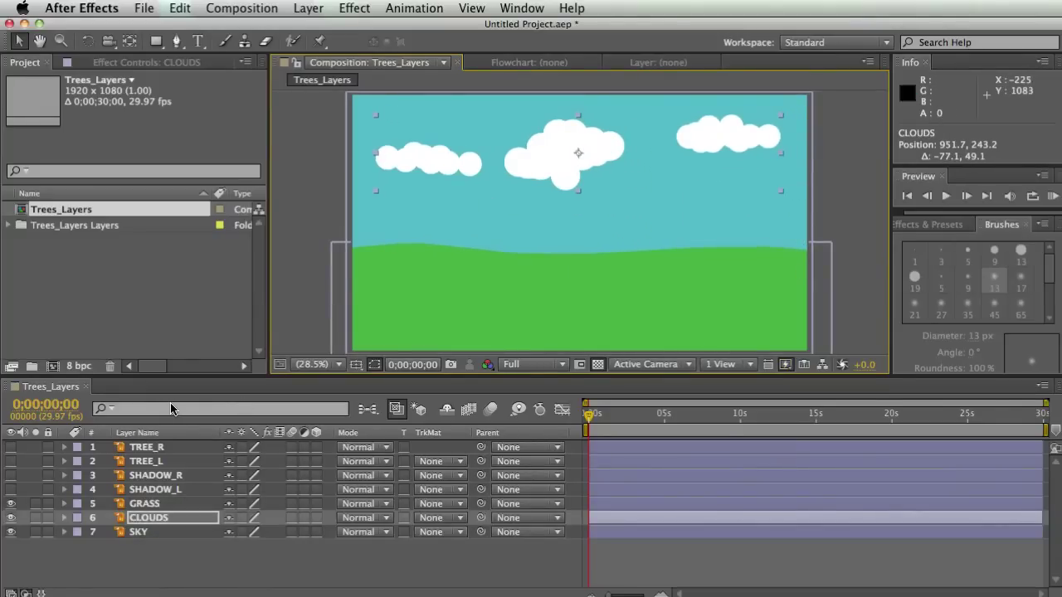
pyautogui.click(147, 553)
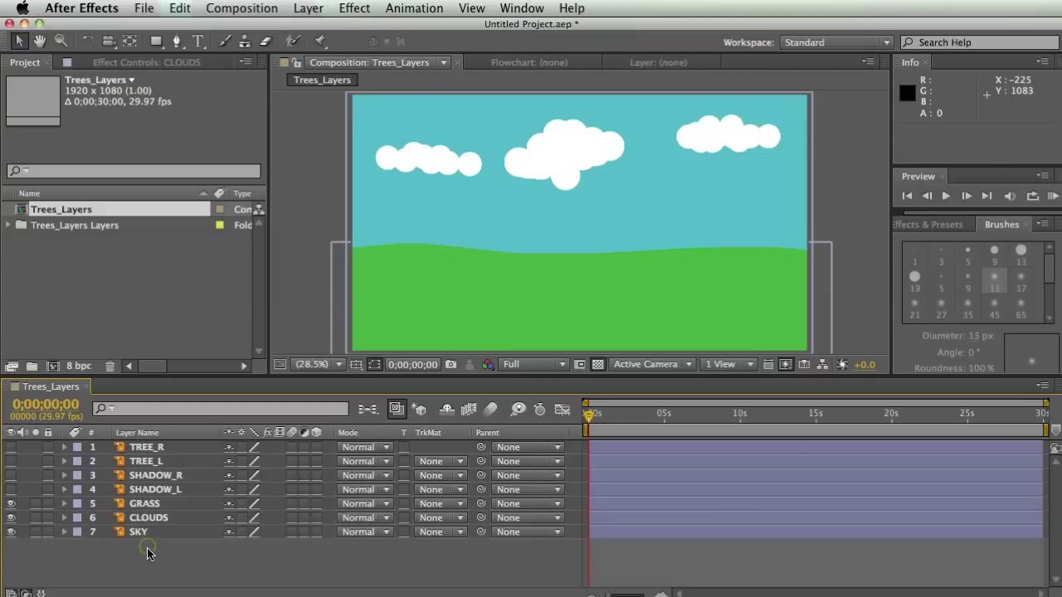
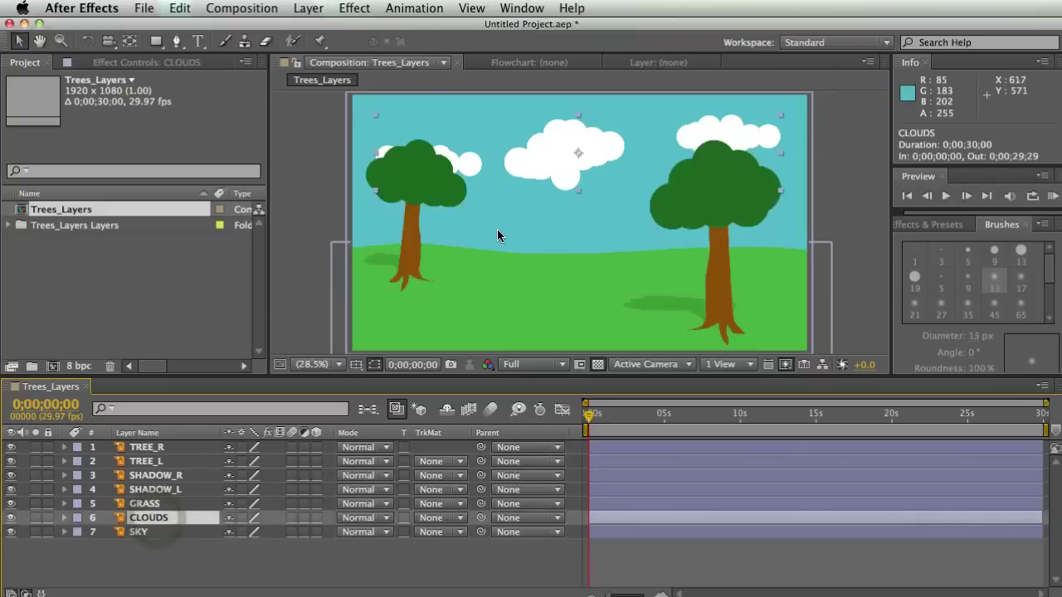
pyautogui.moveTo(540, 159)
pyautogui.mouseDown()
pyautogui.moveTo(566, 166)
pyautogui.moveTo(543, 153)
pyautogui.mouseUp()
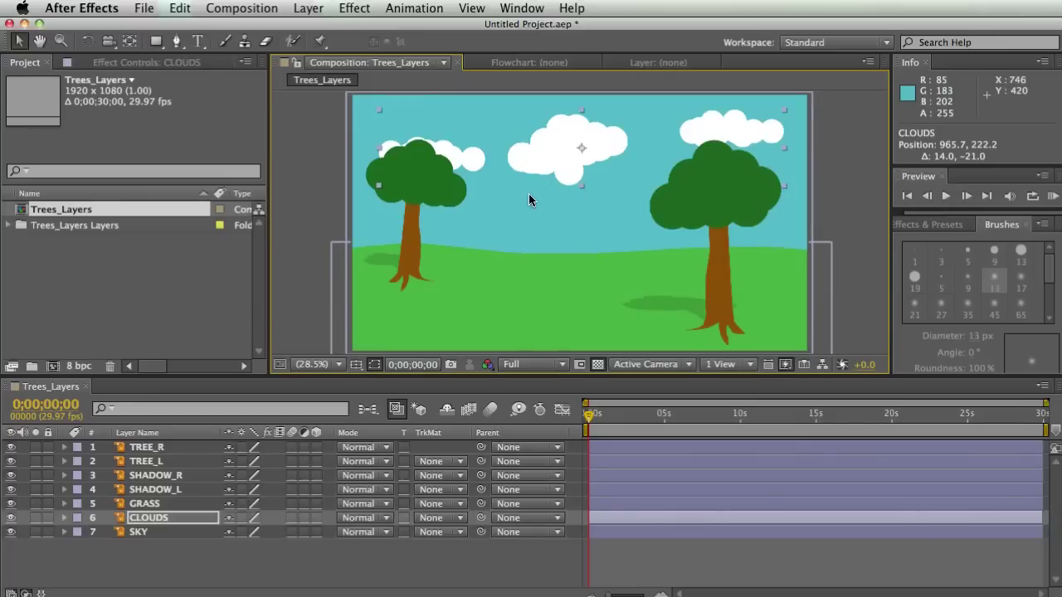
# Scale the CLOUDS layer to 117% and apply a Fast Blur effect with increased blurriness.
pyautogui.press('F3')
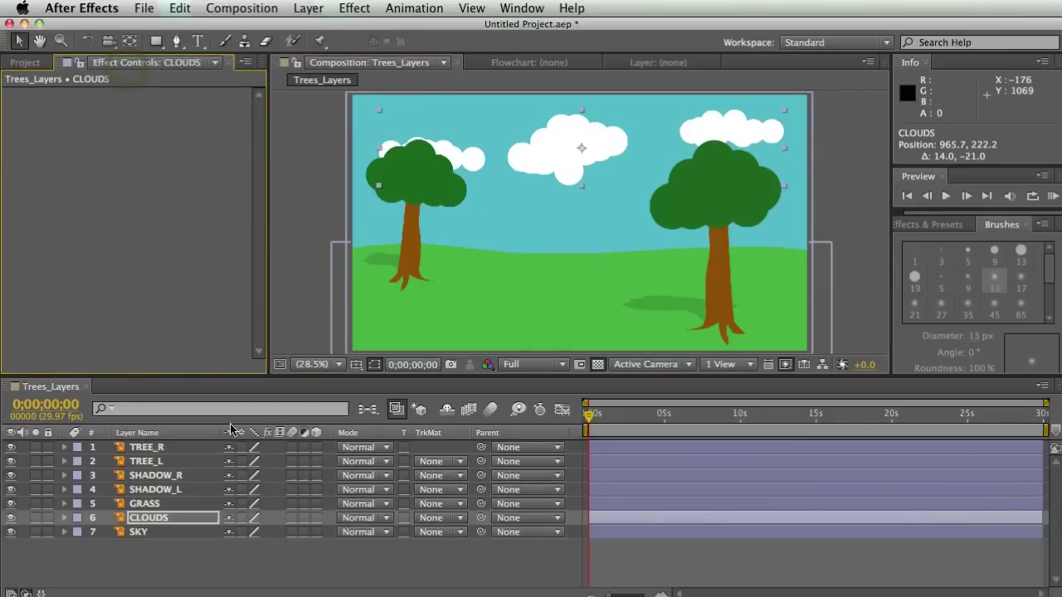
pyautogui.press('s')
pyautogui.moveTo(282, 532)
pyautogui.mouseDown()
pyautogui.moveTo(316, 532)
pyautogui.moveTo(296, 532)
pyautogui.mouseUp()
pyautogui.rightClick(65, 100)
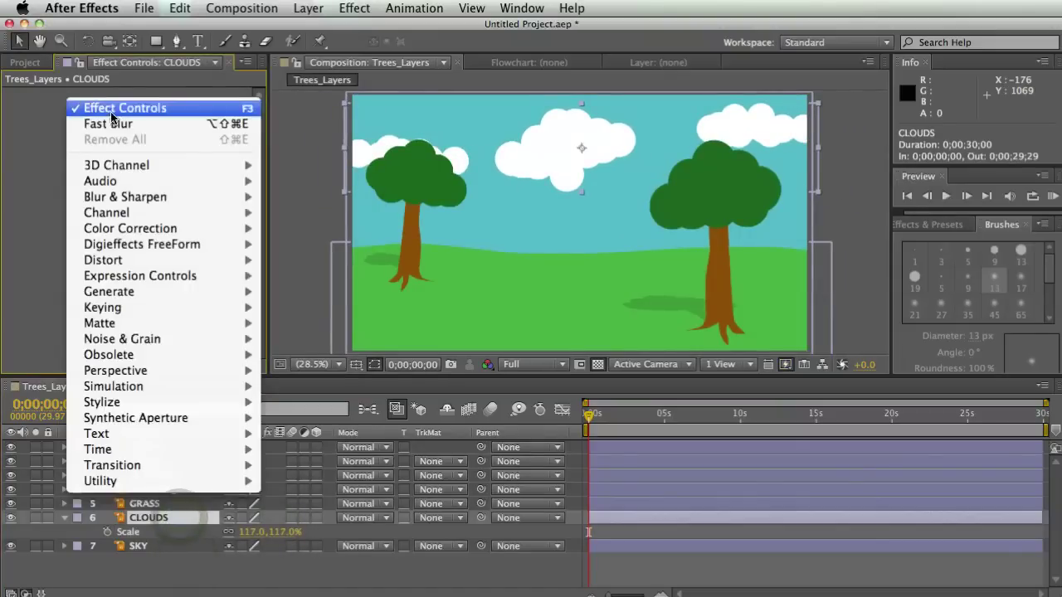
pyautogui.click(108, 122)
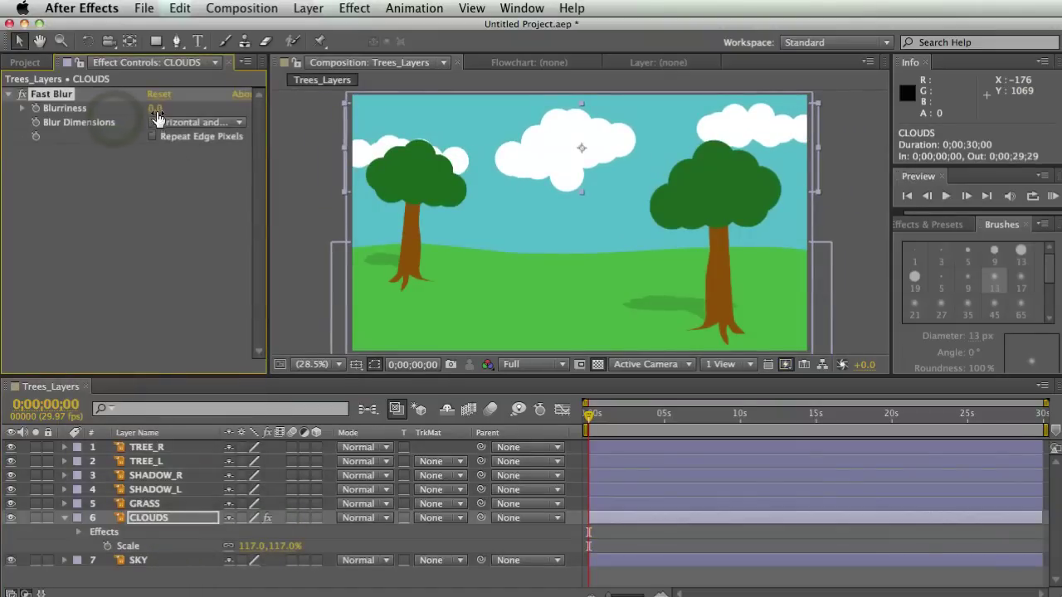
pyautogui.moveTo(154, 108); pyautogui.dragTo(228, 107)
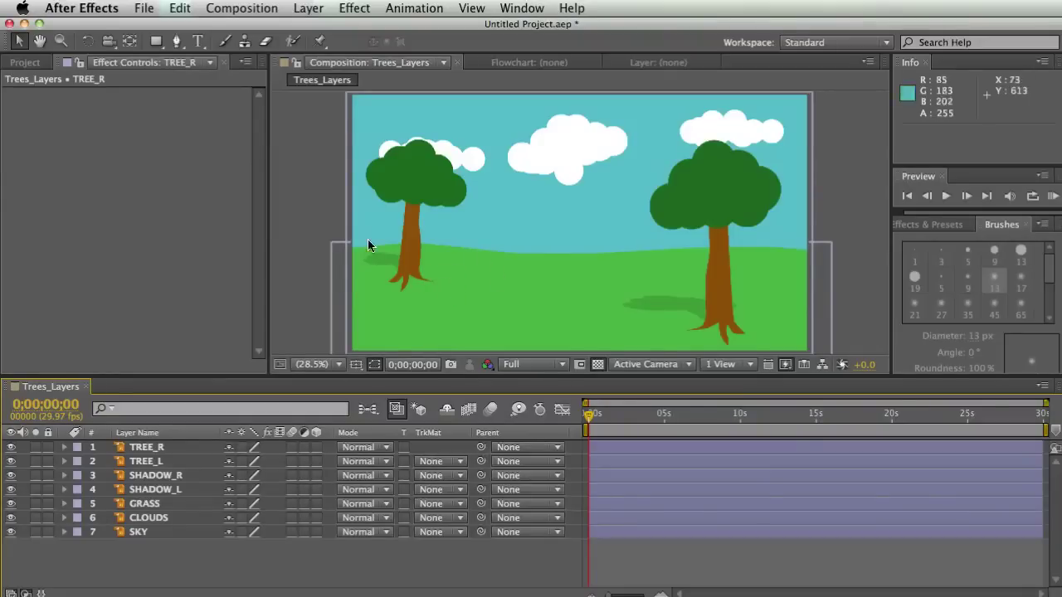
# Create a new composition named Comp 1 with the HDTV 1080 29.97 preset and a 30-second duration.
pyautogui.click(25, 62)
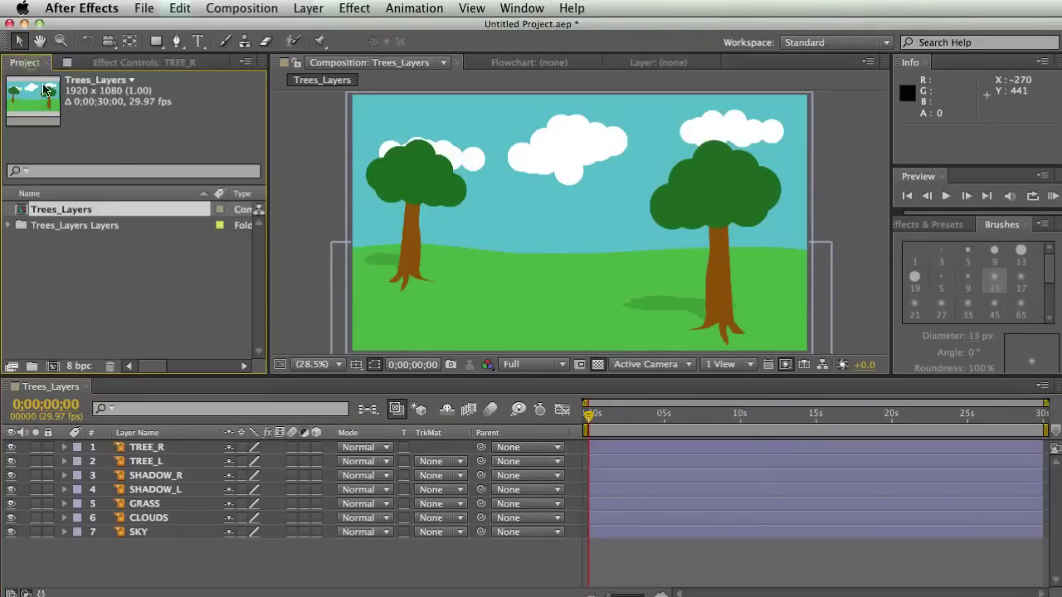
pyautogui.click(53, 366)
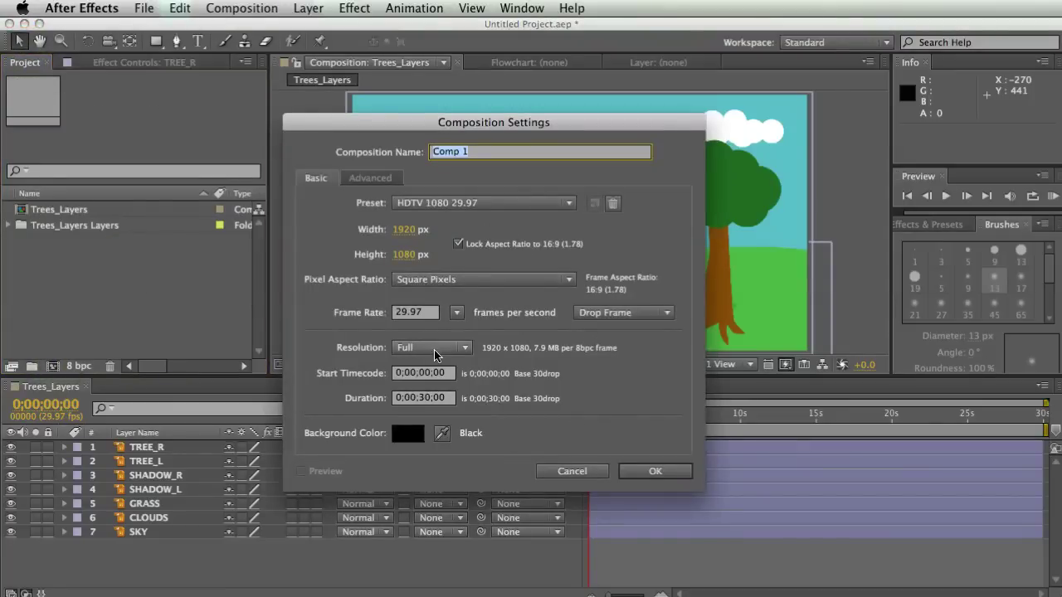
pyautogui.click(653, 472)
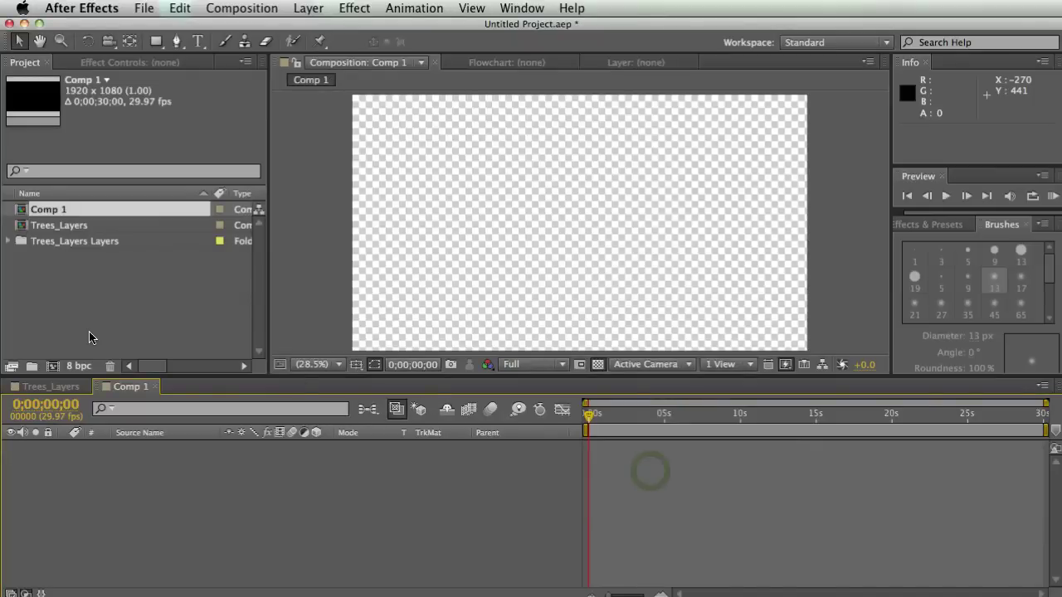
pyautogui.click(88, 335)
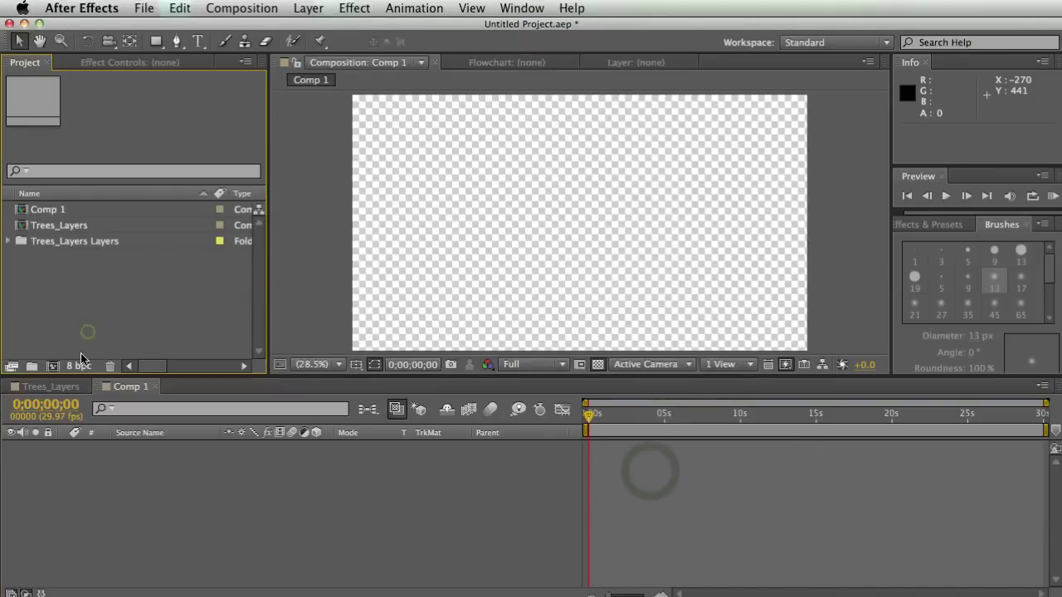
# Start a new solid layer in Comp 1 and move its settings dialog fully into view.
pyautogui.rightClick(103, 455)
pyautogui.moveTo(155, 464)
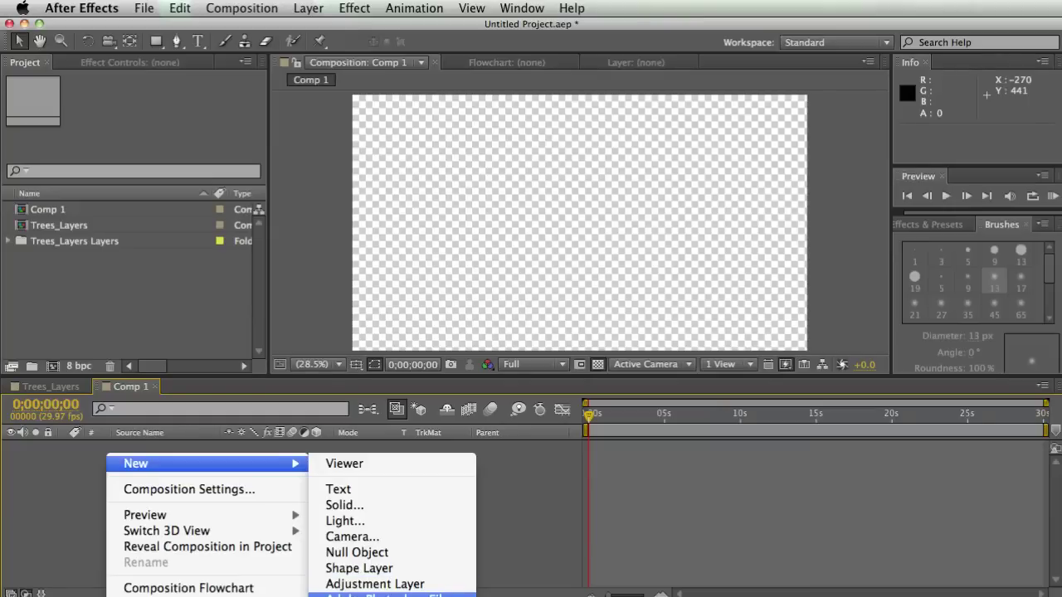
pyautogui.rightClick(101, 454)
pyautogui.moveTo(206, 469)
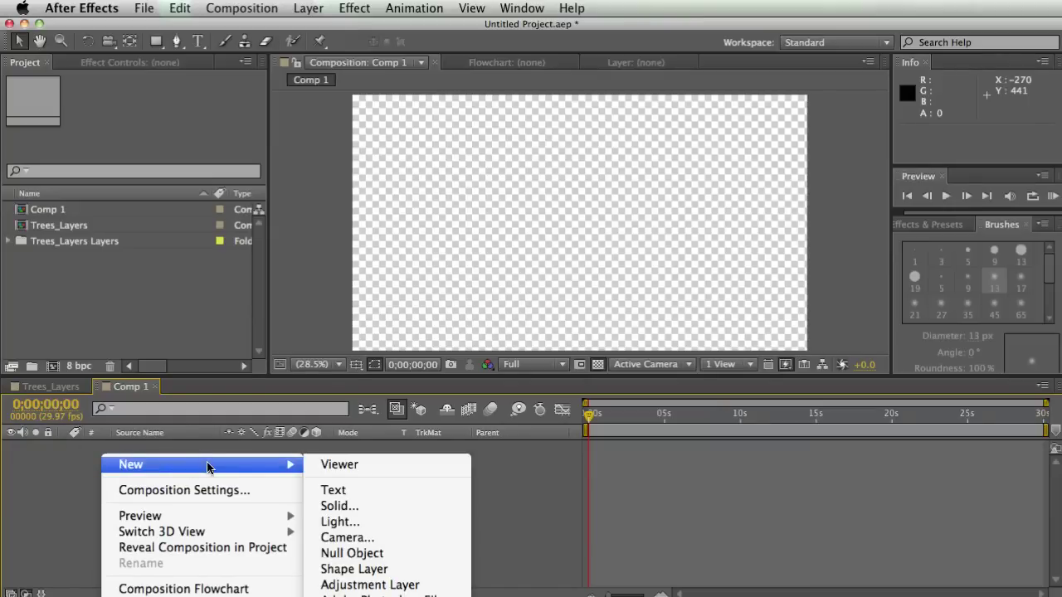
pyautogui.click(336, 505)
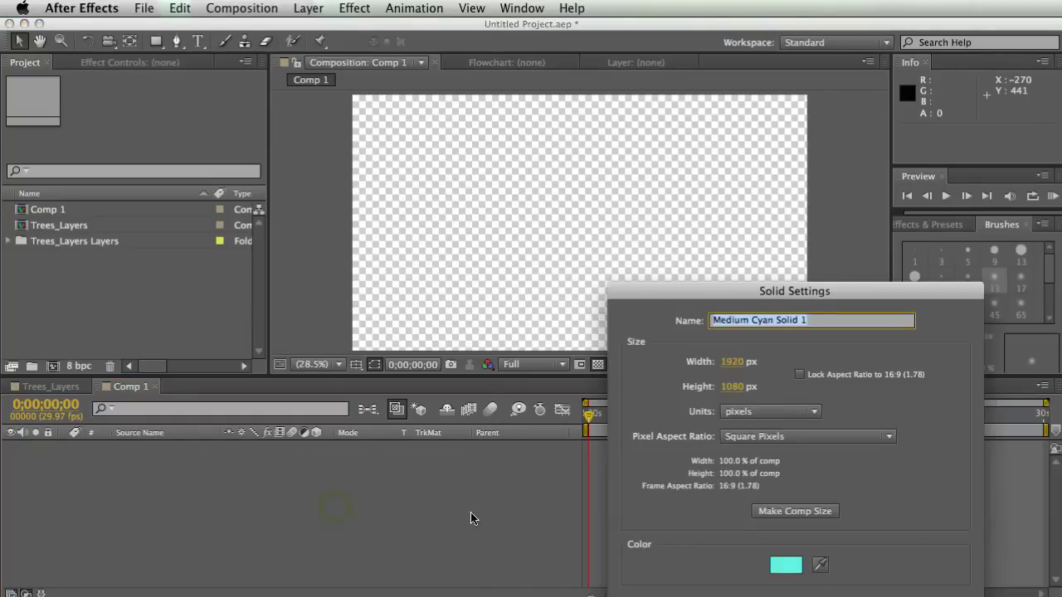
pyautogui.click(854, 297)
pyautogui.moveTo(786, 286); pyautogui.dragTo(32, 90)
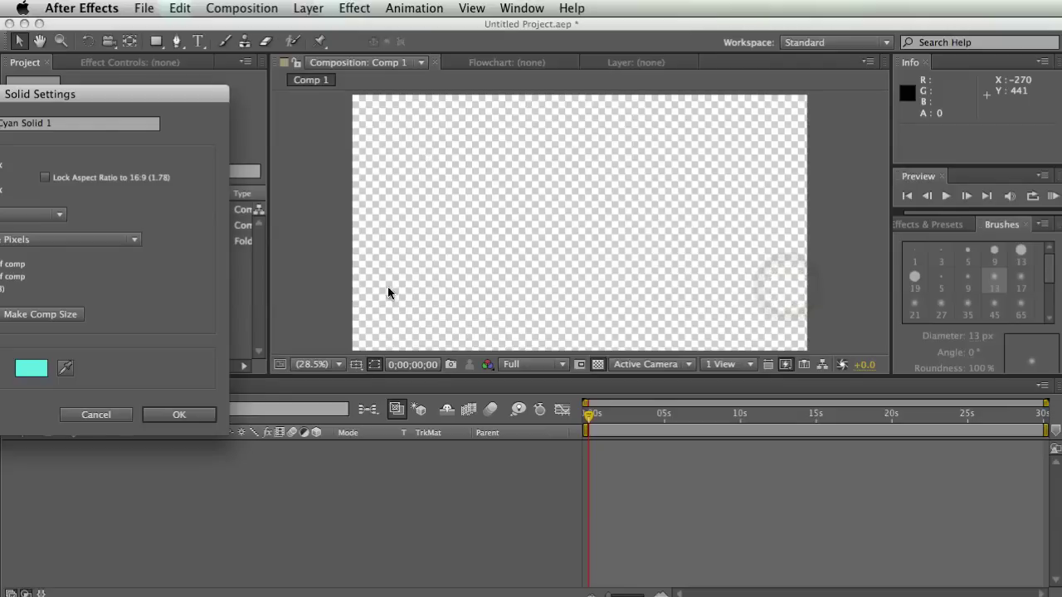
pyautogui.moveTo(86, 104); pyautogui.dragTo(328, 109)
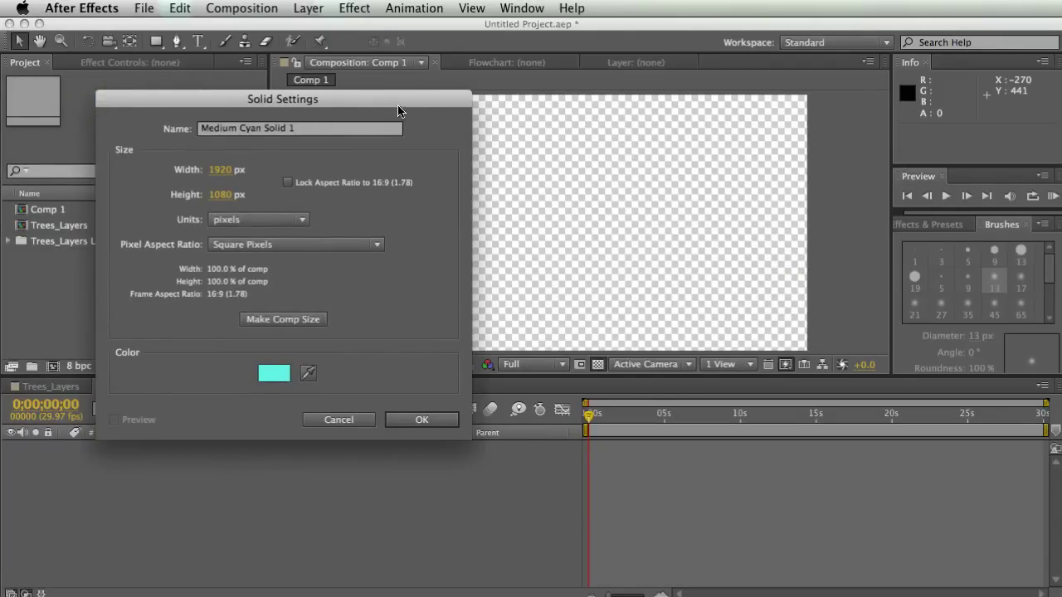
pyautogui.moveTo(398, 111); pyautogui.dragTo(377, 151)
# Give the new 1920 × 1080 px solid a dark cyan colour of about RGB 7, 52, 54 and create it.
pyautogui.click(253, 412)
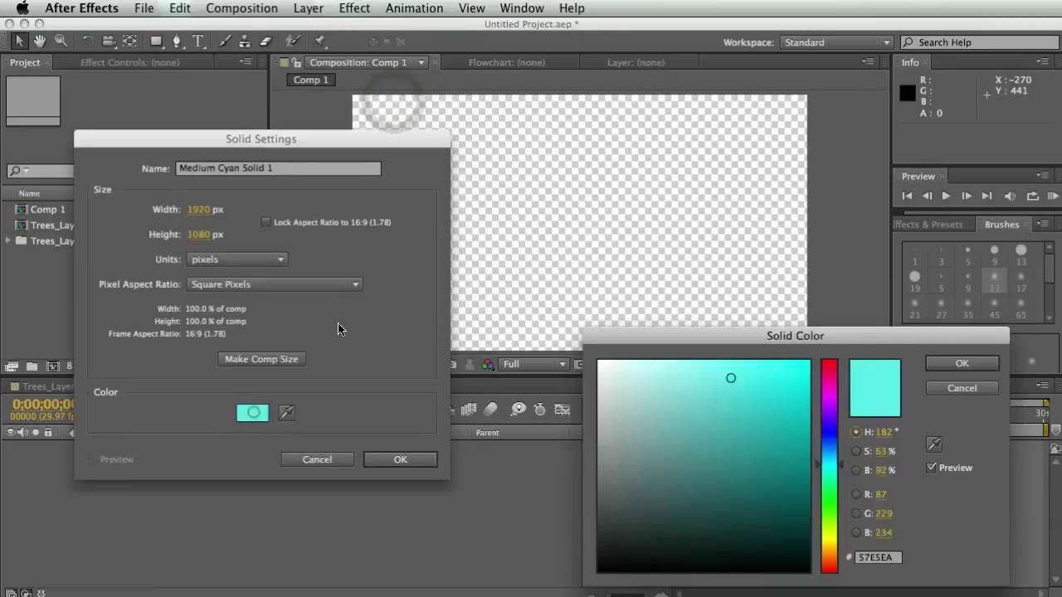
pyautogui.click(771, 481)
pyautogui.click(961, 363)
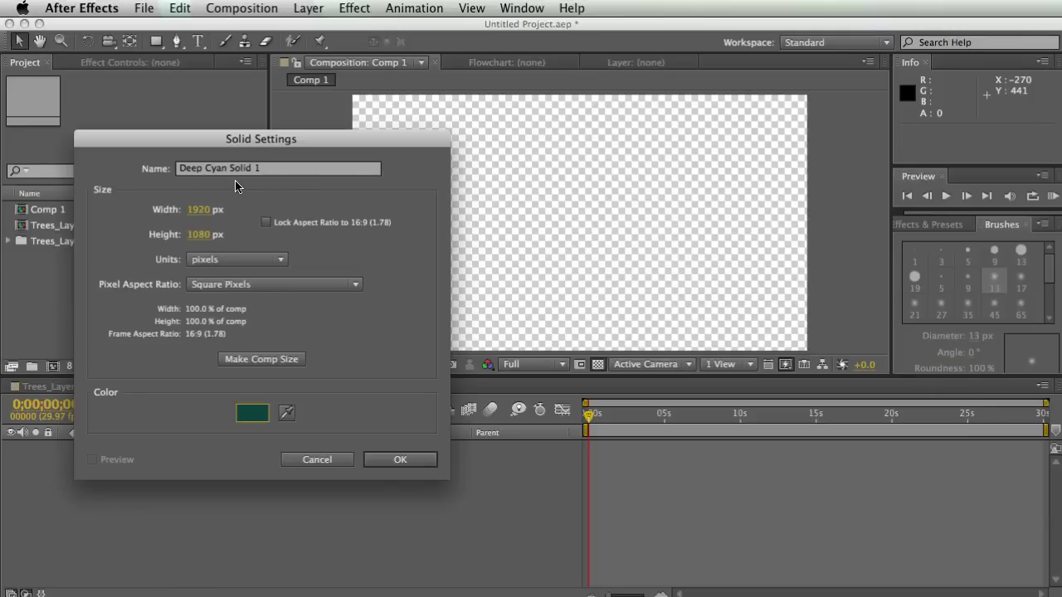
pyautogui.click(247, 412)
pyautogui.click(781, 525)
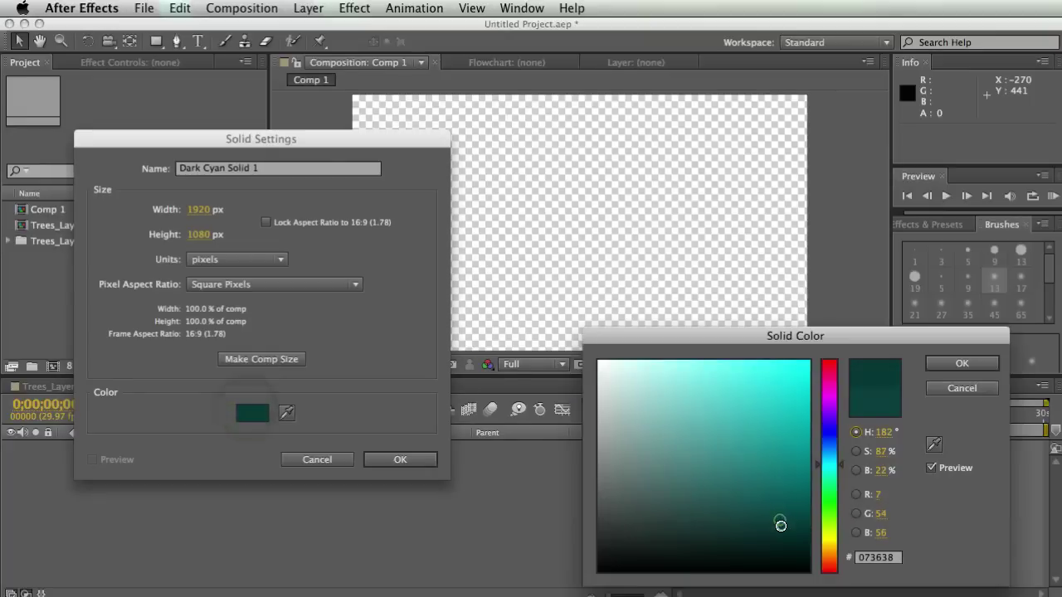
pyautogui.click(962, 365)
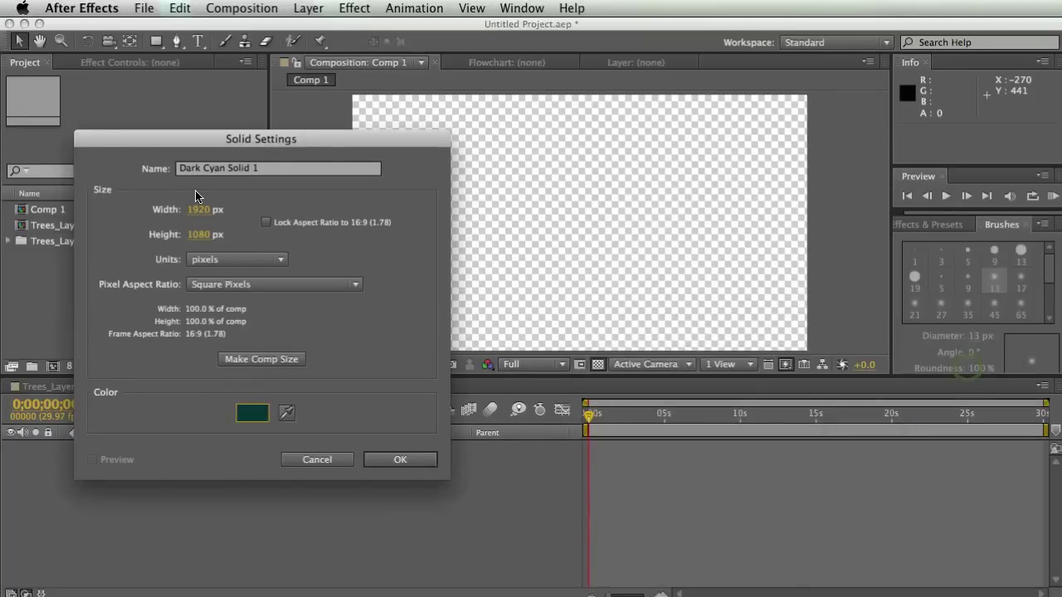
pyautogui.click(395, 459)
# Set the dark cyan solid's width to 1080 px in its solid settings.
pyautogui.press('super+shift+y')
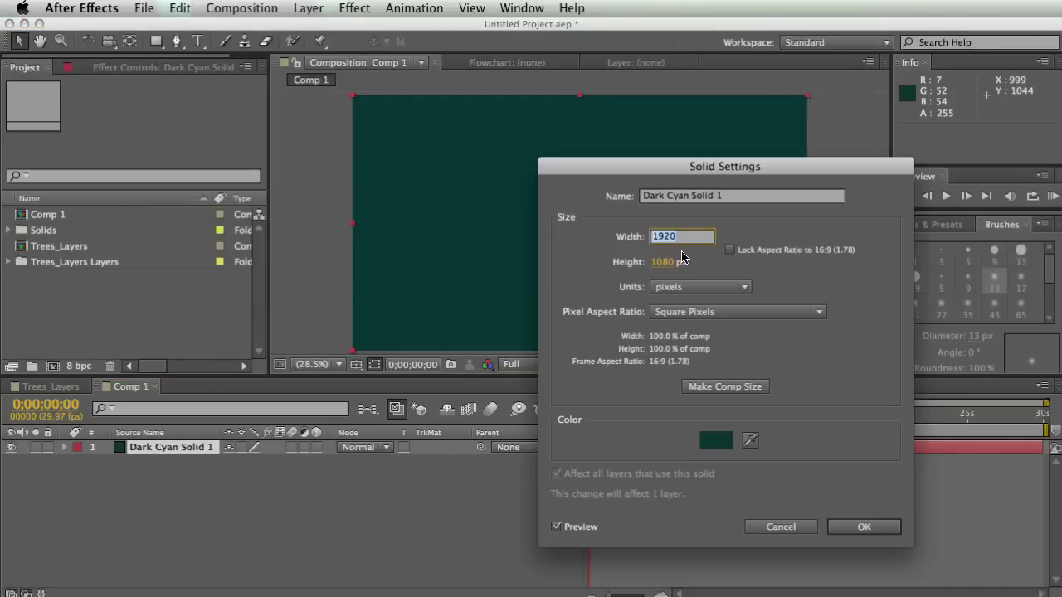
pyautogui.write('1080')
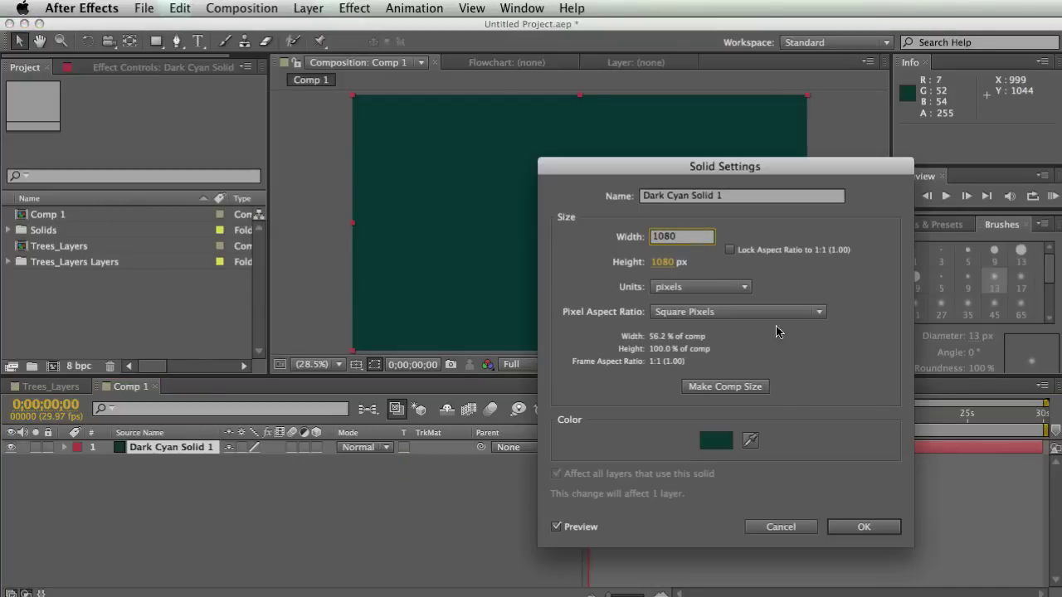
pyautogui.click(863, 527)
pyautogui.click(392, 531)
pyautogui.click(569, 146)
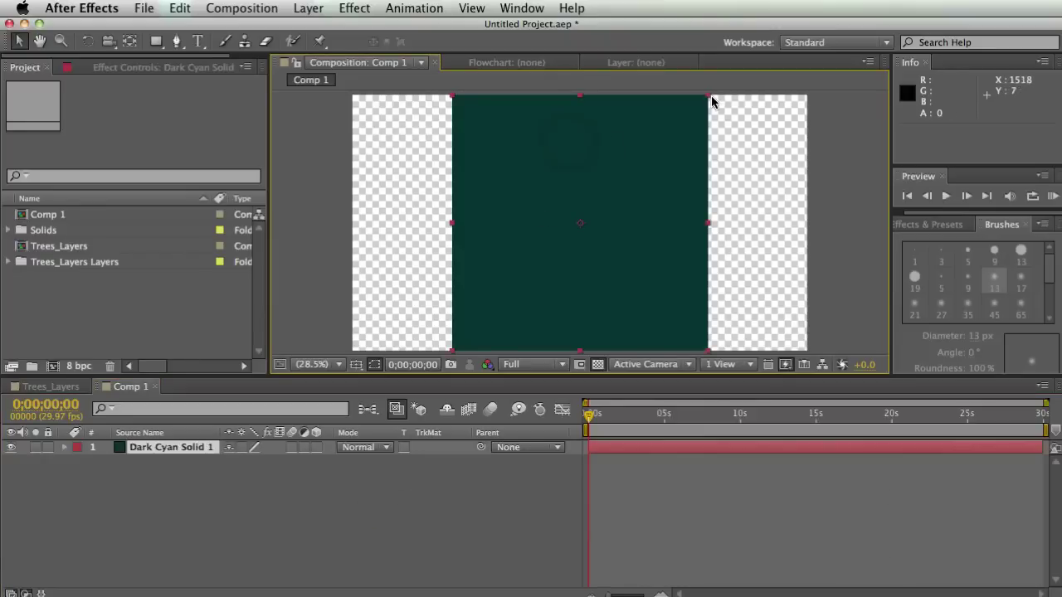
# Stretch the dark cyan solid by its corners to about 182% by 101%, covering the whole composition frame.
pyautogui.moveTo(708, 97); pyautogui.dragTo(788, 105)
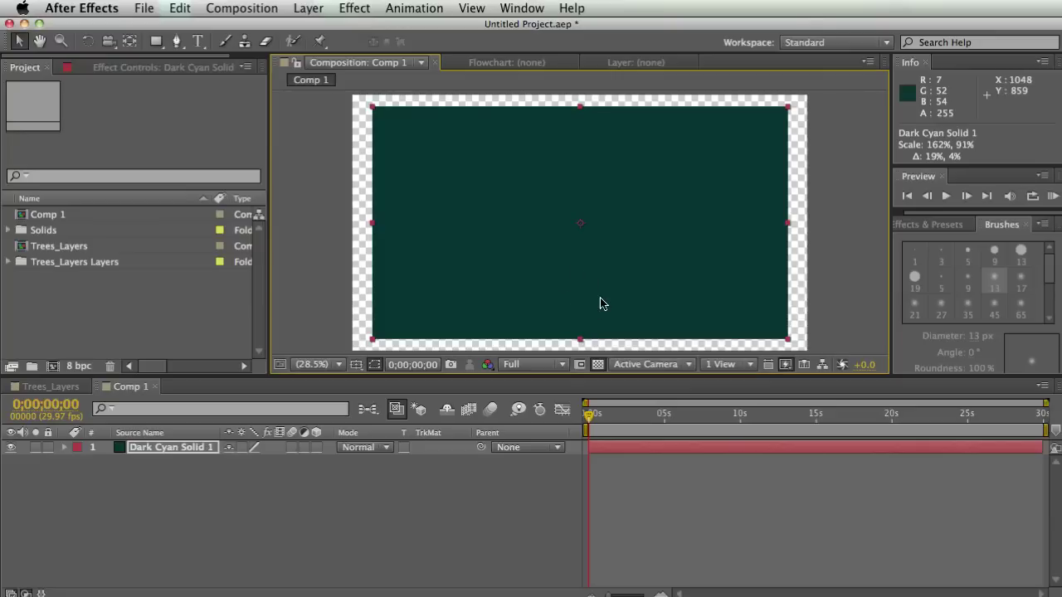
pyautogui.click(390, 508)
pyautogui.click(438, 297)
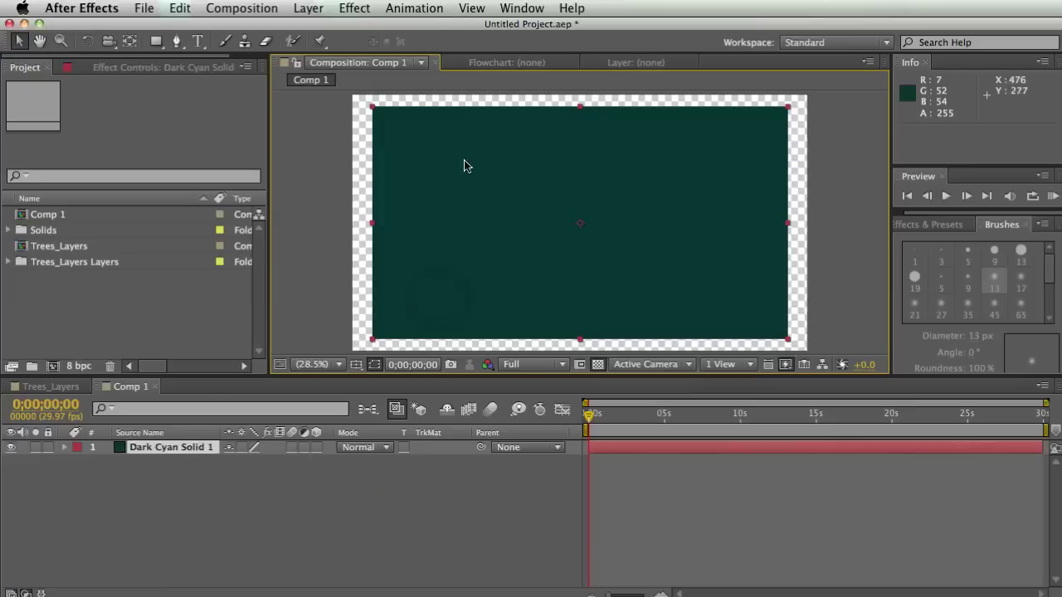
pyautogui.moveTo(373, 109); pyautogui.dragTo(347, 93)
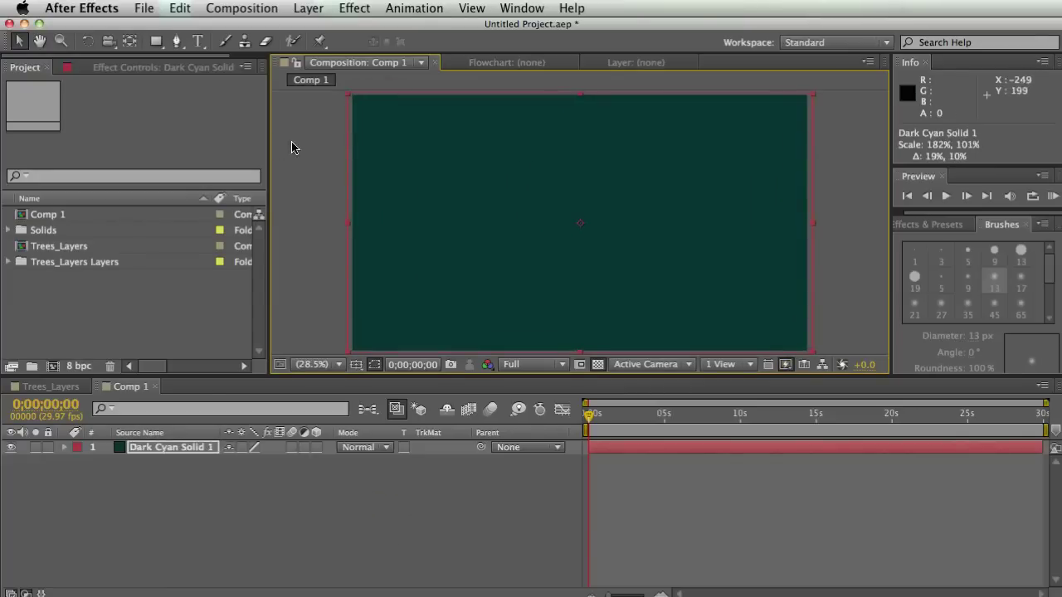
pyautogui.click(291, 144)
# Add a text layer reading "TXT LYR" above the dark cyan solid.
pyautogui.rightClick(152, 468)
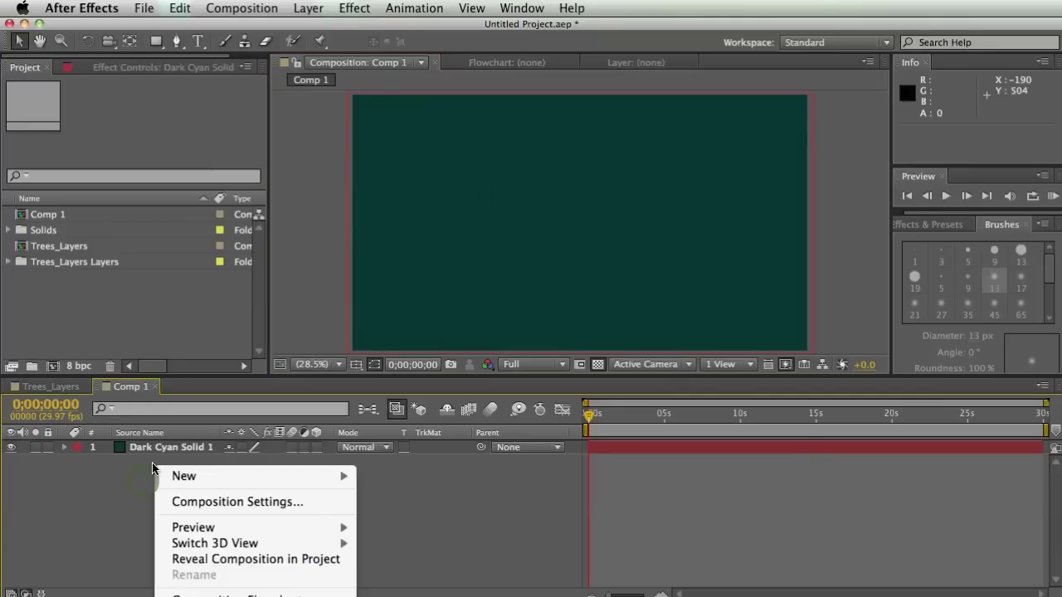
pyautogui.moveTo(252, 481)
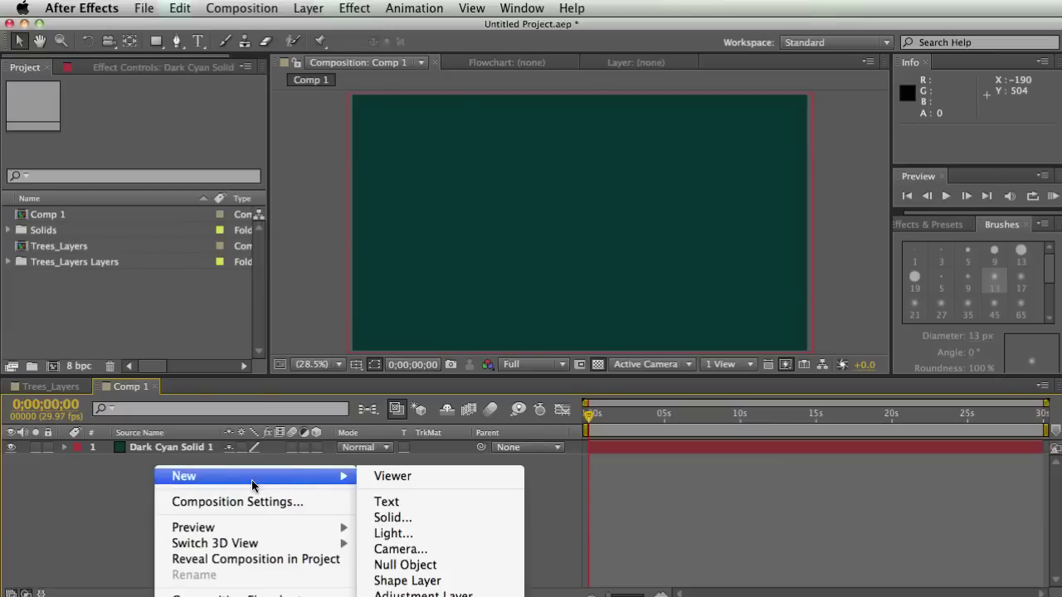
pyautogui.click(380, 501)
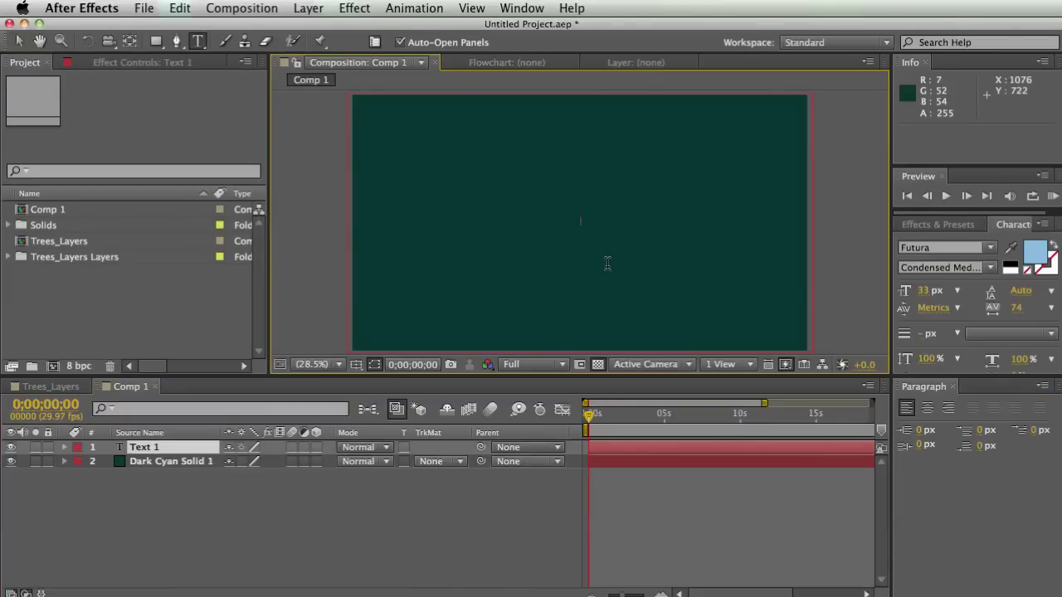
pyautogui.write('TEX')
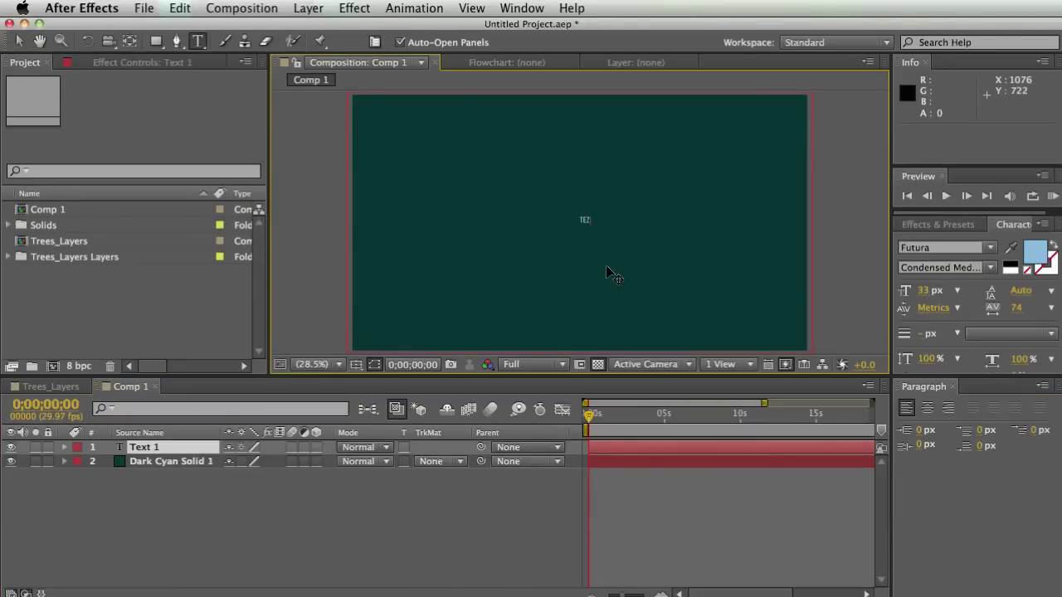
pyautogui.write('T')
pyautogui.press('BackSpace')
pyautogui.press('BackSpace')
pyautogui.press('BackSpace')
pyautogui.press('BackSpace')
pyautogui.press('/')
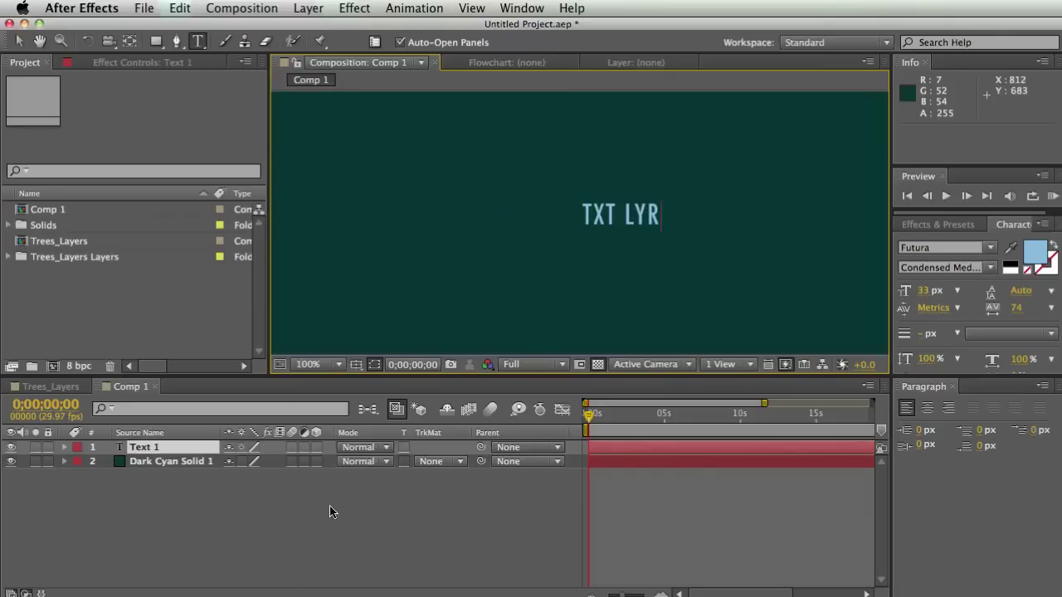
pyautogui.click(302, 574)
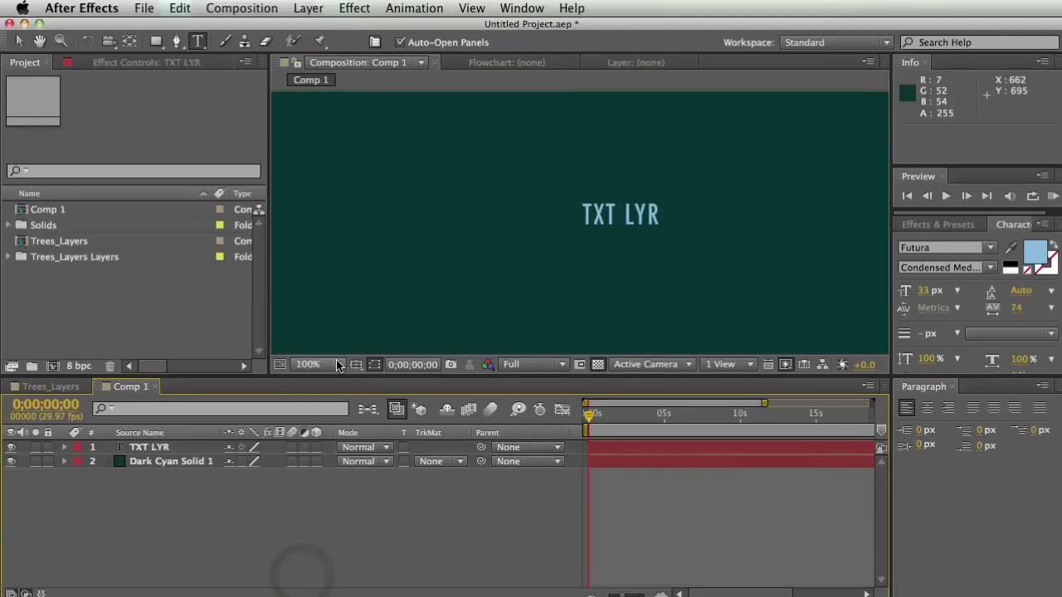
# Enlarge the TXT LYR text layer and move it to a position of about 567.3, 690.8.
pyautogui.click(337, 365)
pyautogui.click(347, 394)
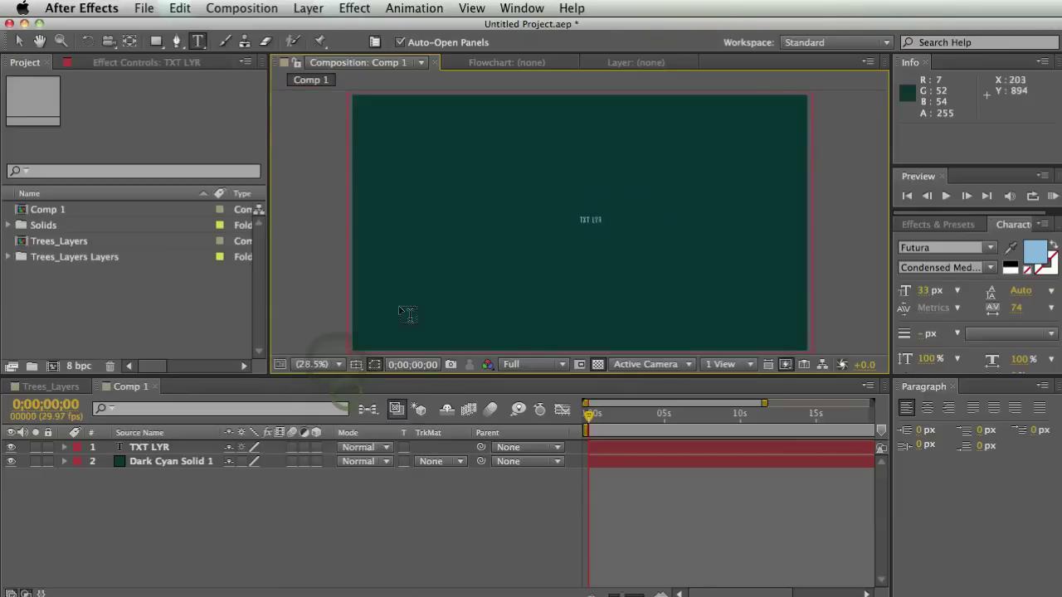
pyautogui.click(187, 447)
pyautogui.press('v')
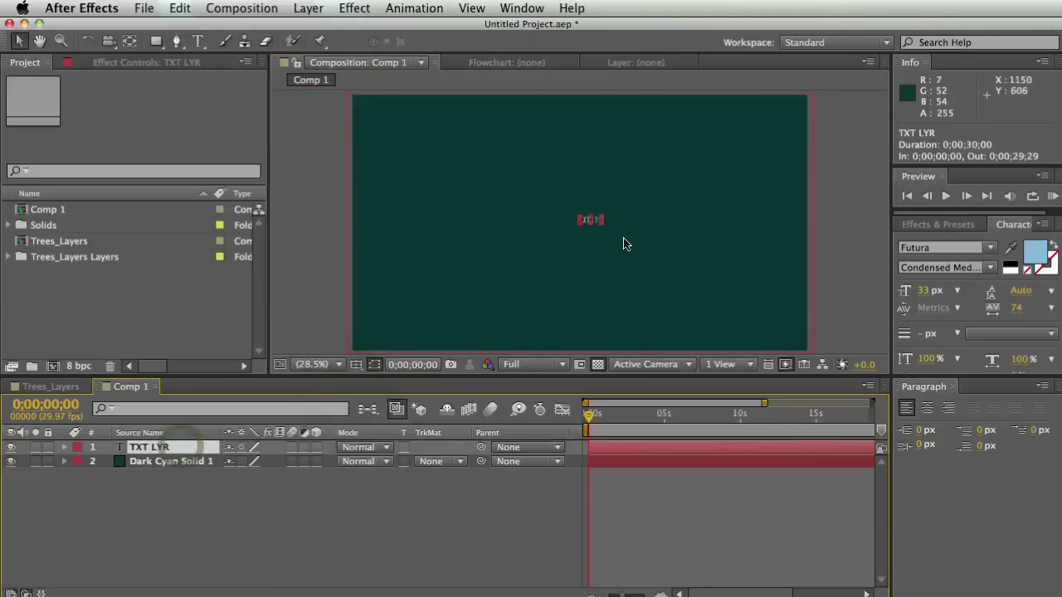
pyautogui.moveTo(605, 219); pyautogui.dragTo(608, 255)
pyautogui.click(827, 223)
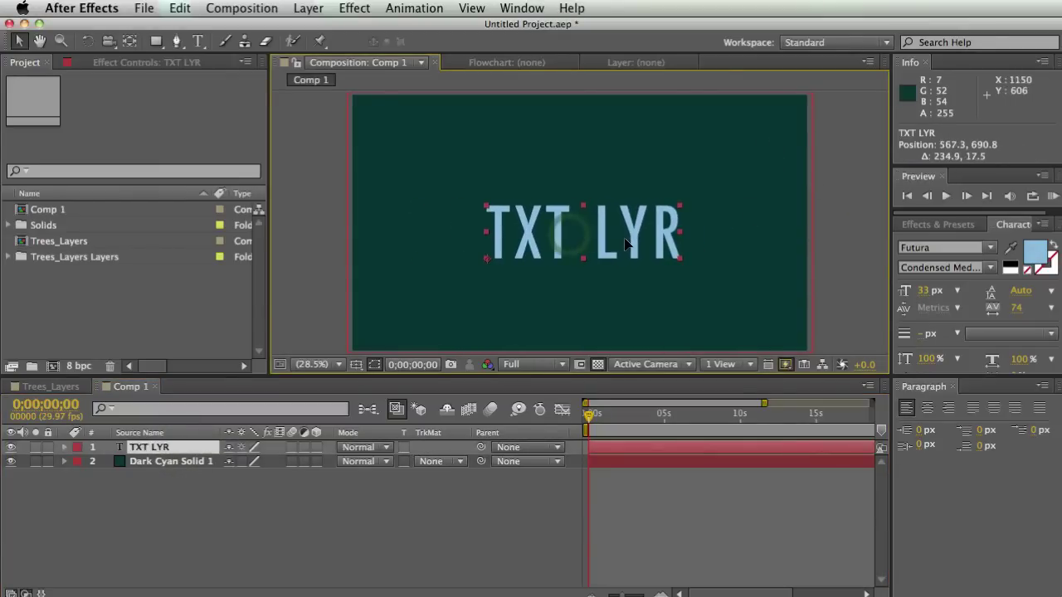
pyautogui.click(827, 234)
pyautogui.click(557, 240)
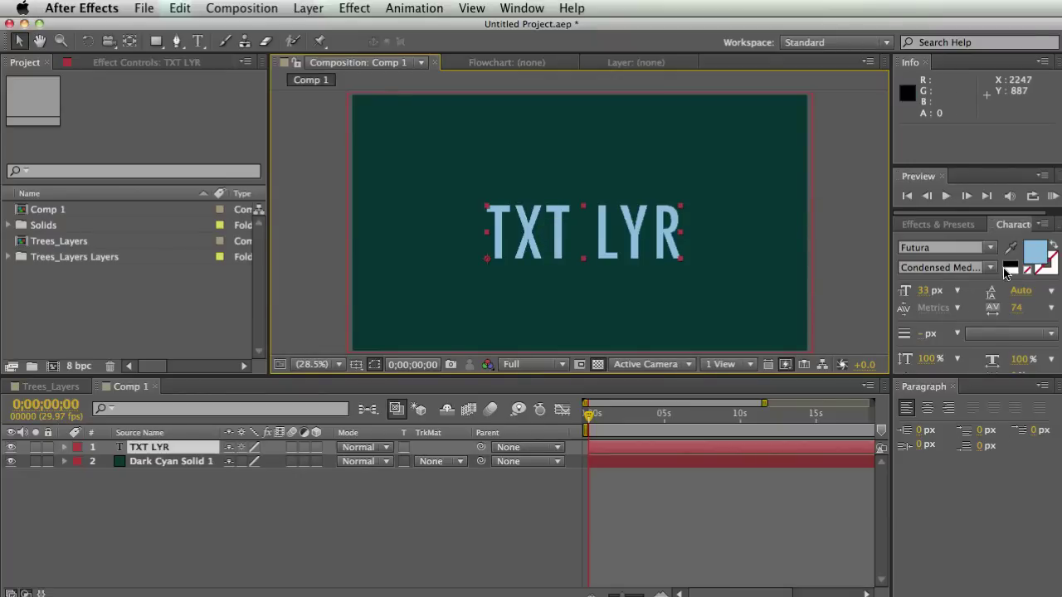
# Deselect the text layer and examine the list of available panels and the Character settings for text.
pyautogui.press('F2')
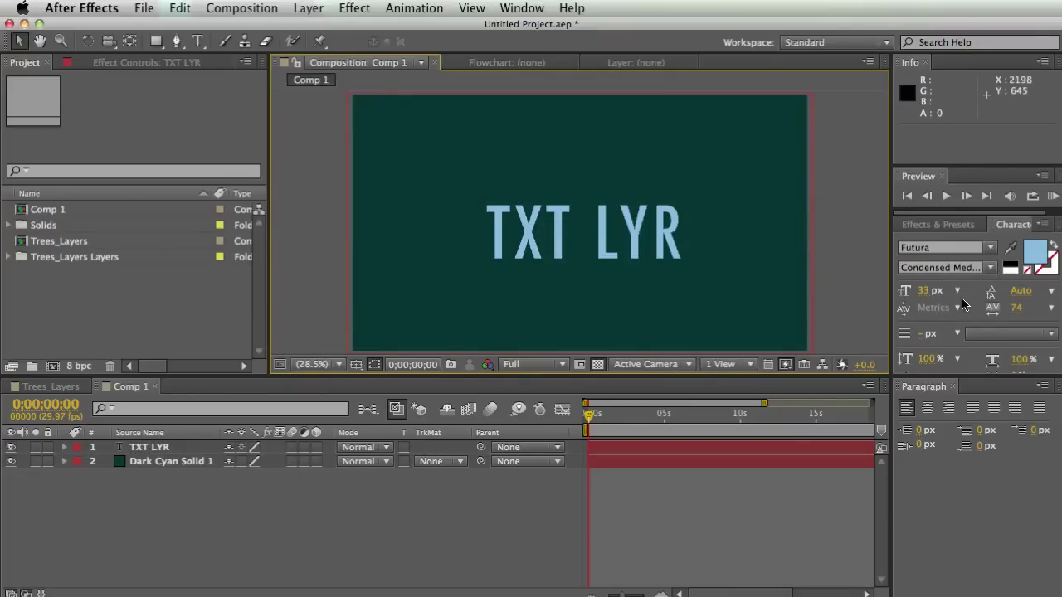
pyautogui.click(522, 7)
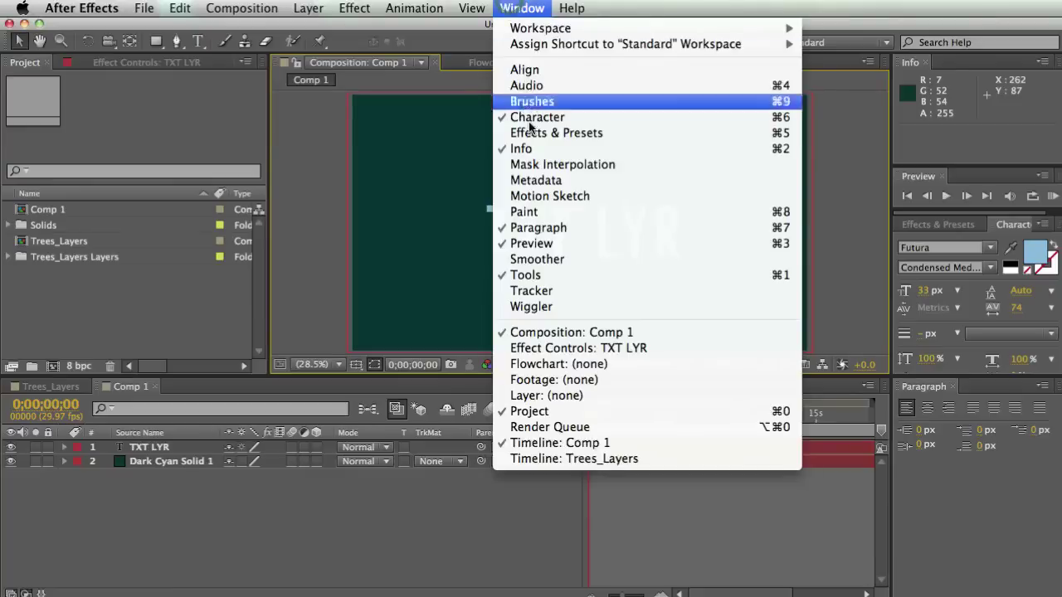
pyautogui.click(878, 216)
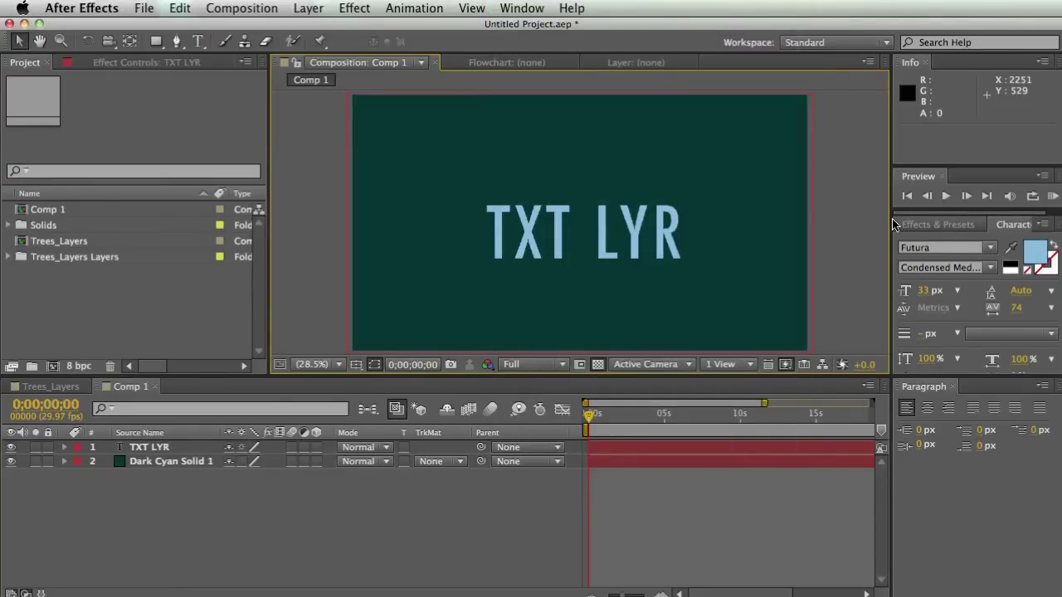
pyautogui.click(919, 378)
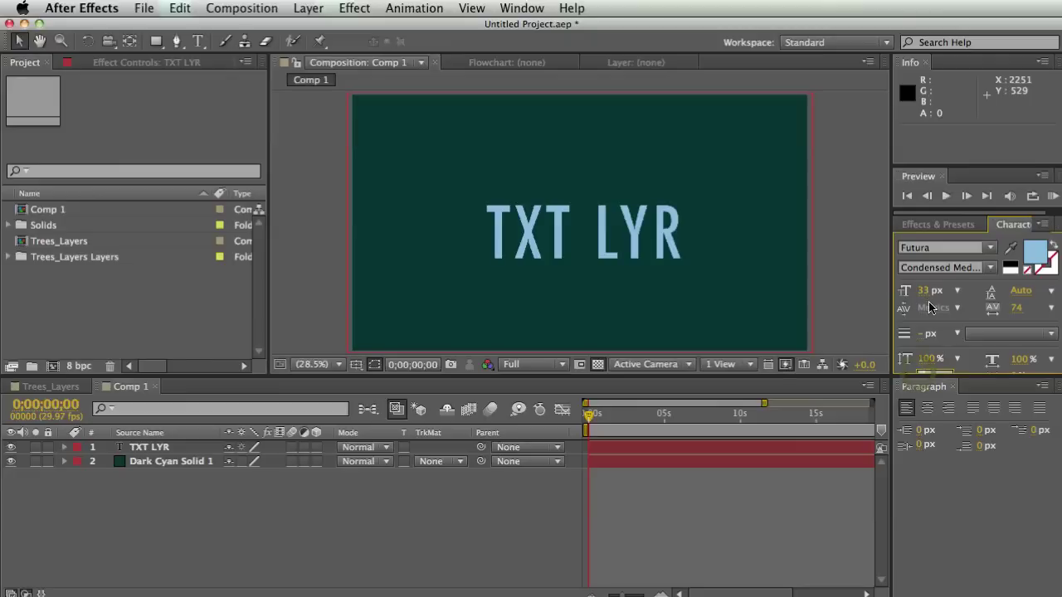
pyautogui.click(880, 291)
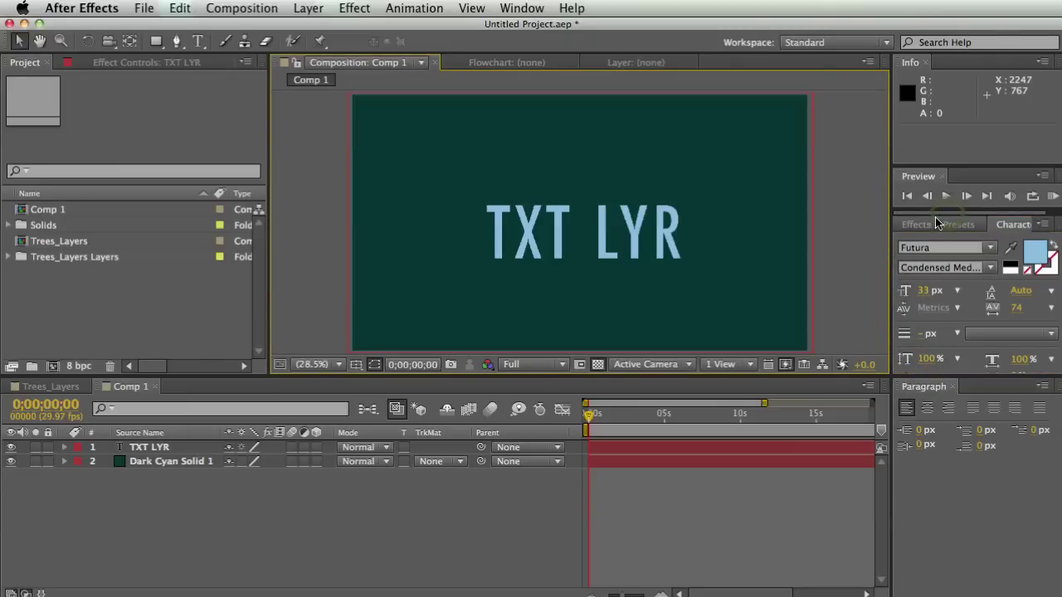
pyautogui.press('\\')
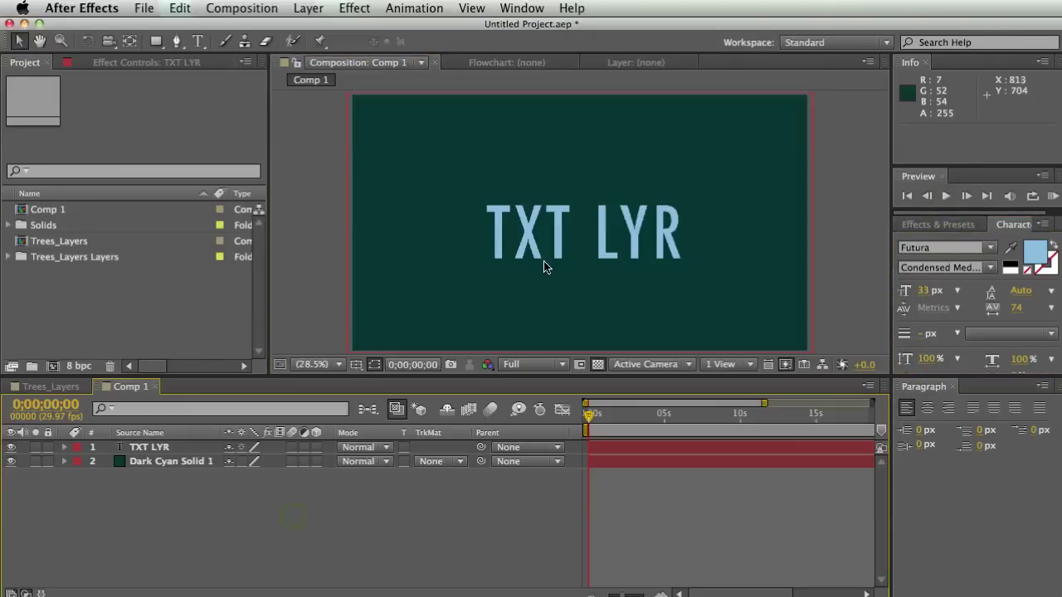
# Add a null object to Comp 1 above the TXT LYR layer.
pyautogui.rightClick(184, 494)
pyautogui.moveTo(265, 508)
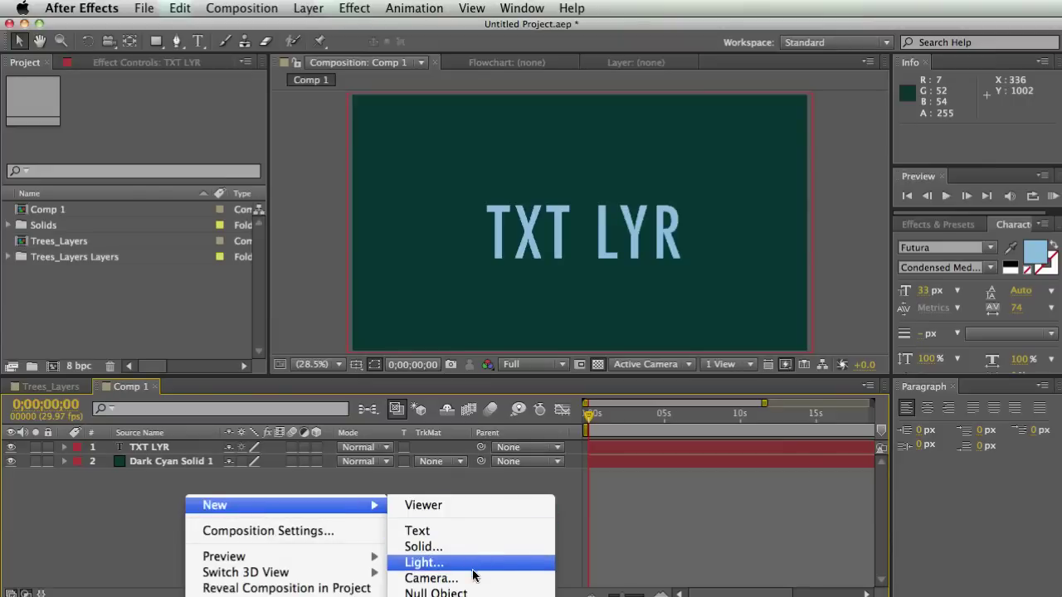
pyautogui.click(461, 592)
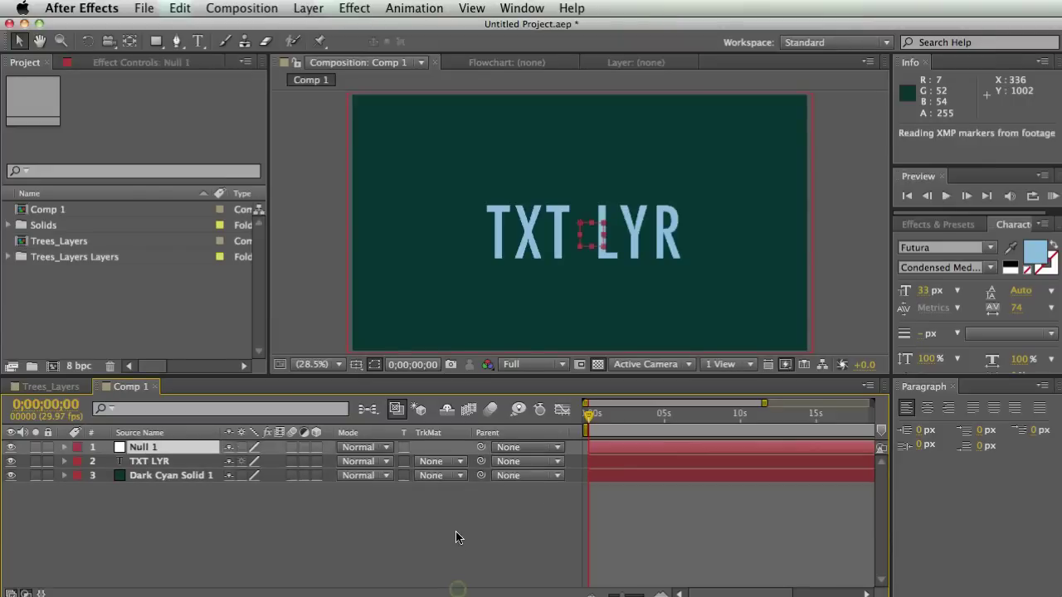
# Move the TXT LYR layer down and slightly right to a position of about 607.3, 798.8.
pyautogui.press('.')
pyautogui.press('.')
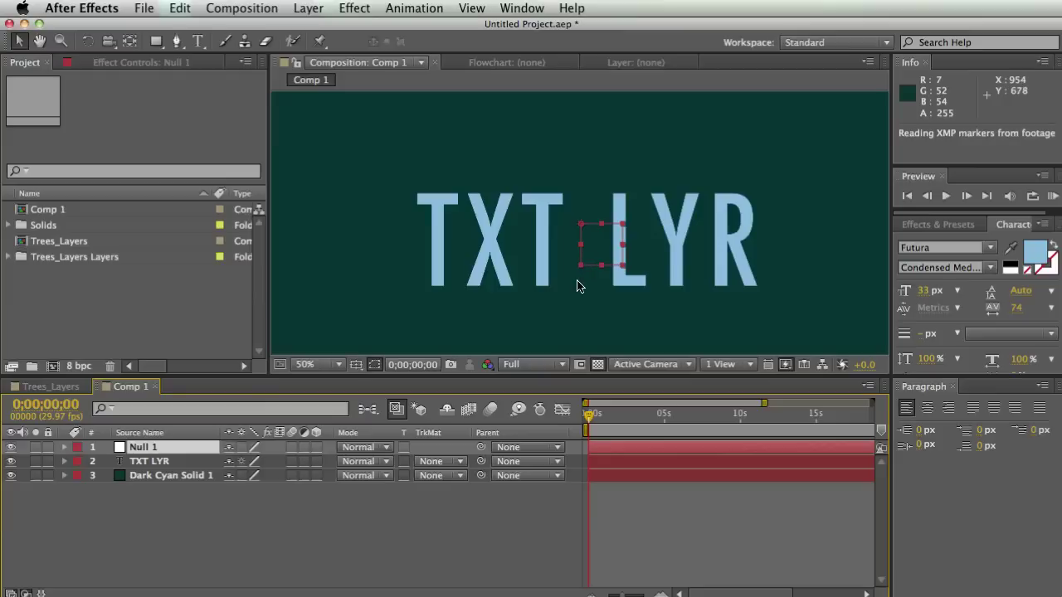
pyautogui.moveTo(610, 226)
pyautogui.mouseDown()
pyautogui.moveTo(613, 141)
pyautogui.moveTo(626, 252)
pyautogui.moveTo(628, 233)
pyautogui.mouseUp()
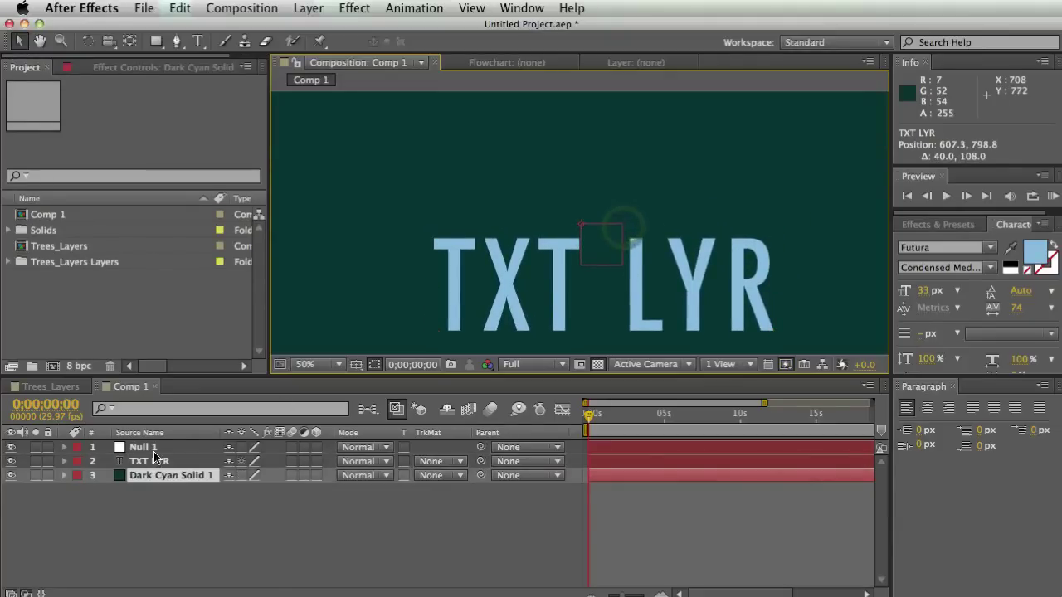
# Parent the TXT LYR layer to the Null 1 layer and display the null's Rotation property.
pyautogui.click(155, 448)
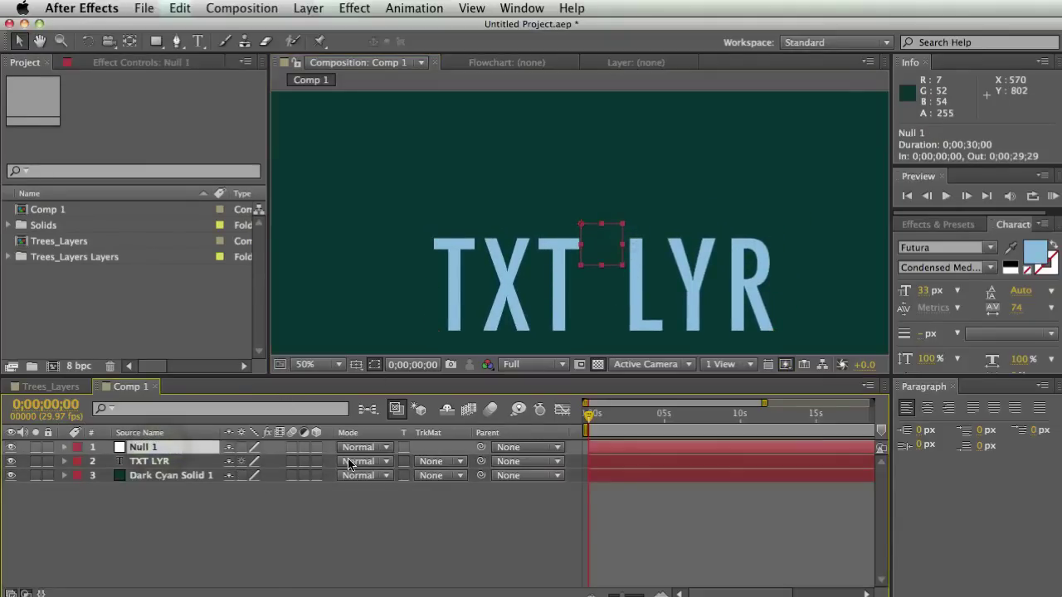
pyautogui.moveTo(480, 461); pyautogui.dragTo(148, 448)
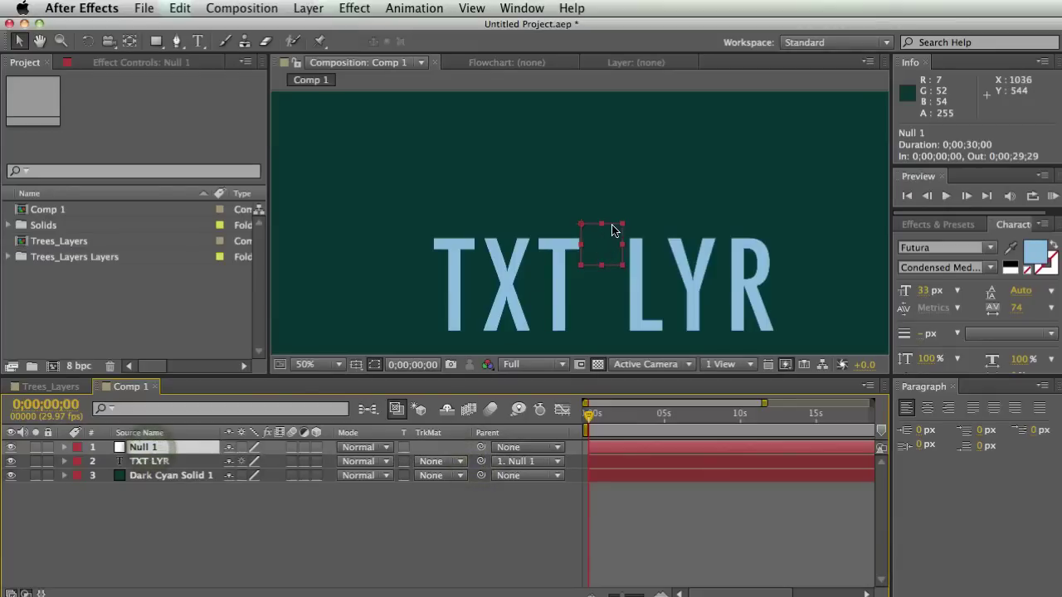
pyautogui.press('r')
pyautogui.moveTo(249, 461)
pyautogui.mouseDown()
pyautogui.moveTo(207, 461)
pyautogui.moveTo(250, 461)
pyautogui.mouseUp()
pyautogui.click(624, 273)
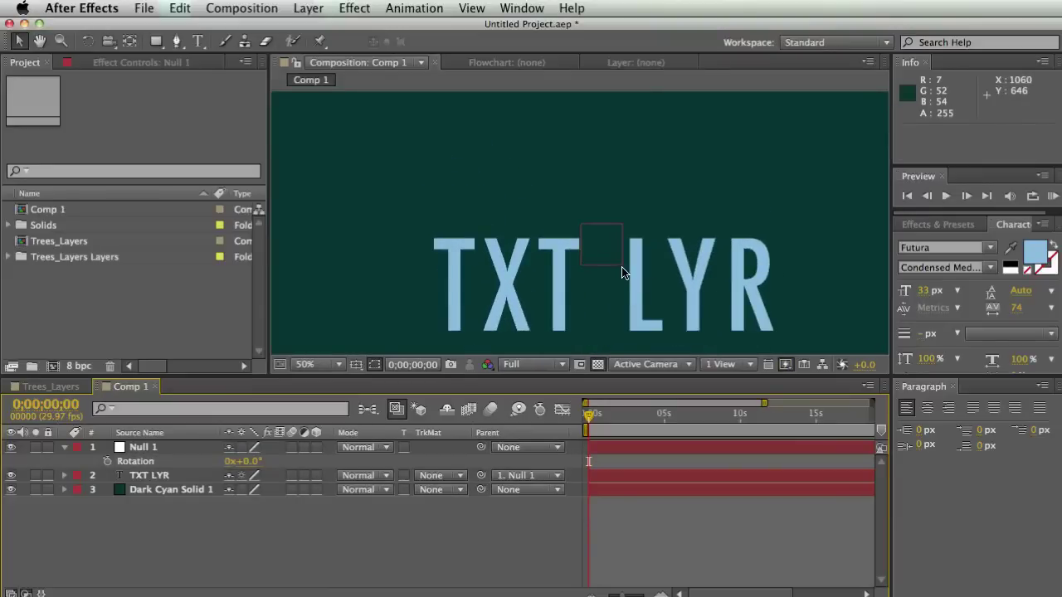
# Move the null object up and slightly left to a position of about 940, 498.
pyautogui.click(608, 233)
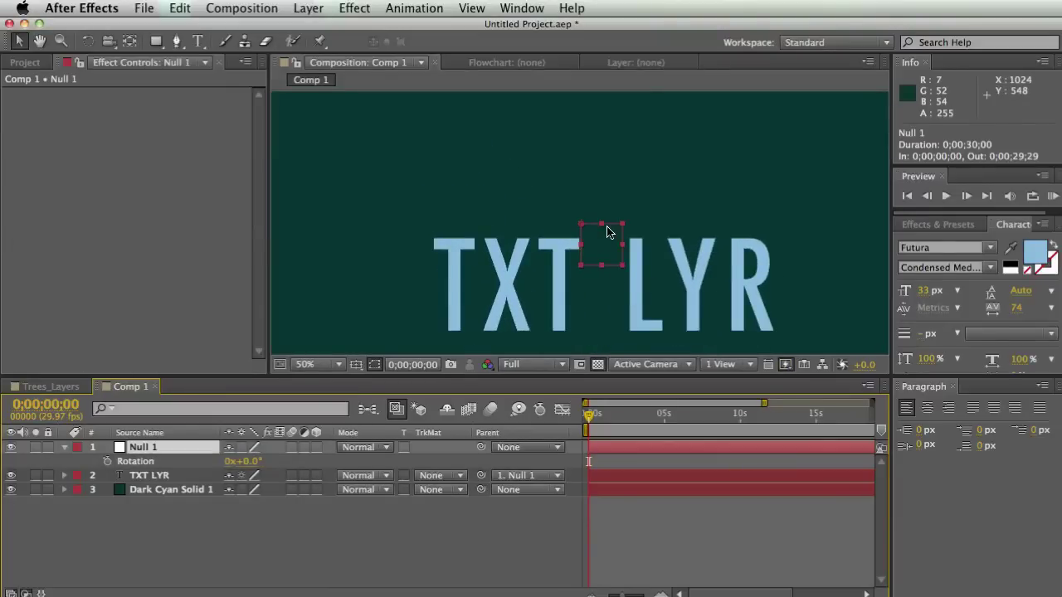
pyautogui.moveTo(608, 231)
pyautogui.mouseDown()
pyautogui.moveTo(613, 206)
pyautogui.moveTo(602, 214)
pyautogui.mouseUp()
# Apply a Checkbox Control expression control to the Null 1 layer.
pyautogui.rightClick(88, 113)
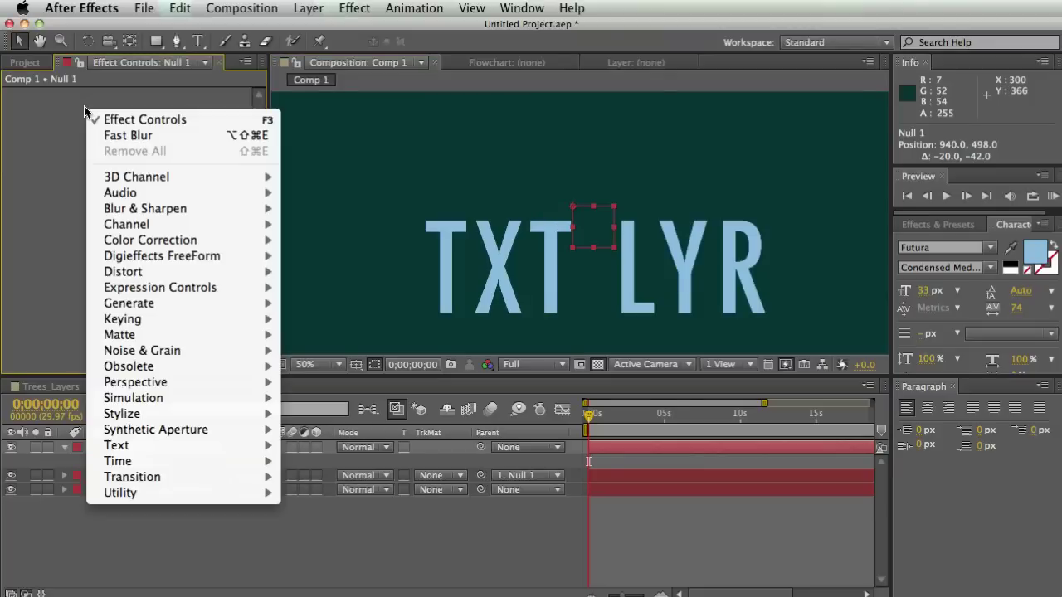
pyautogui.moveTo(175, 287)
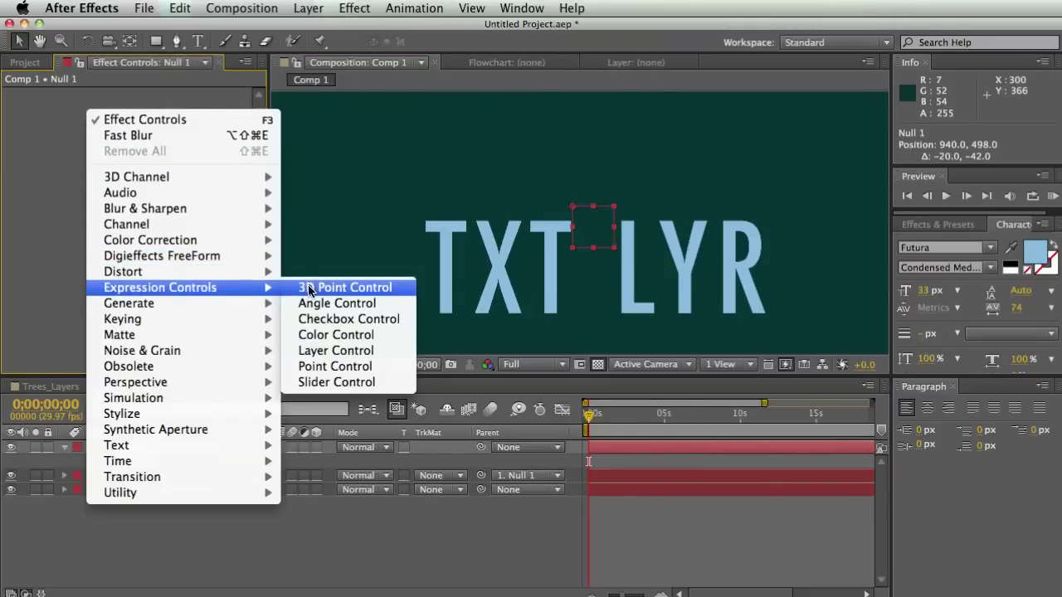
pyautogui.click(332, 317)
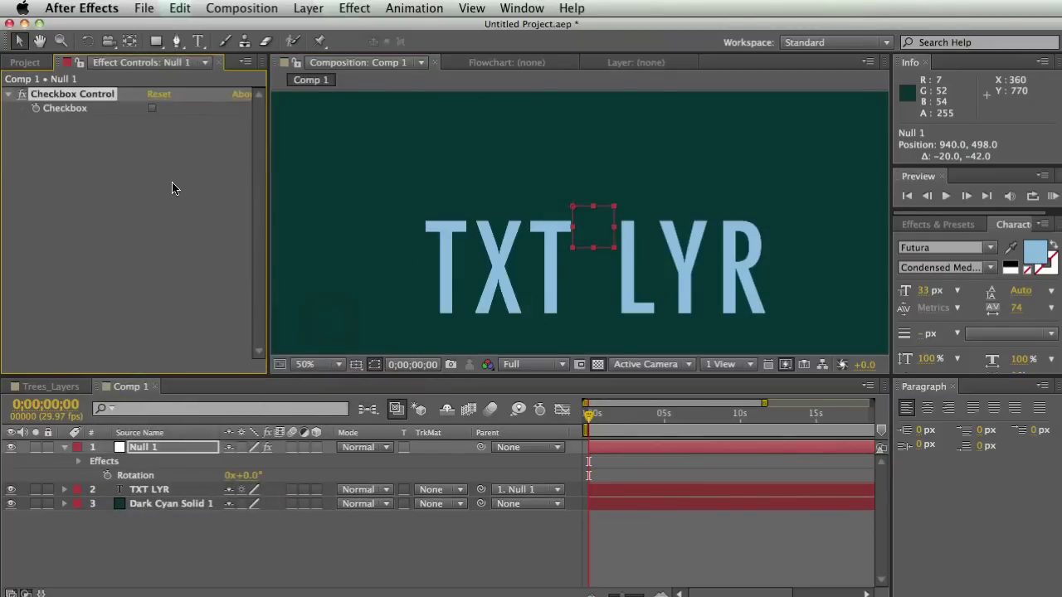
pyautogui.click(70, 162)
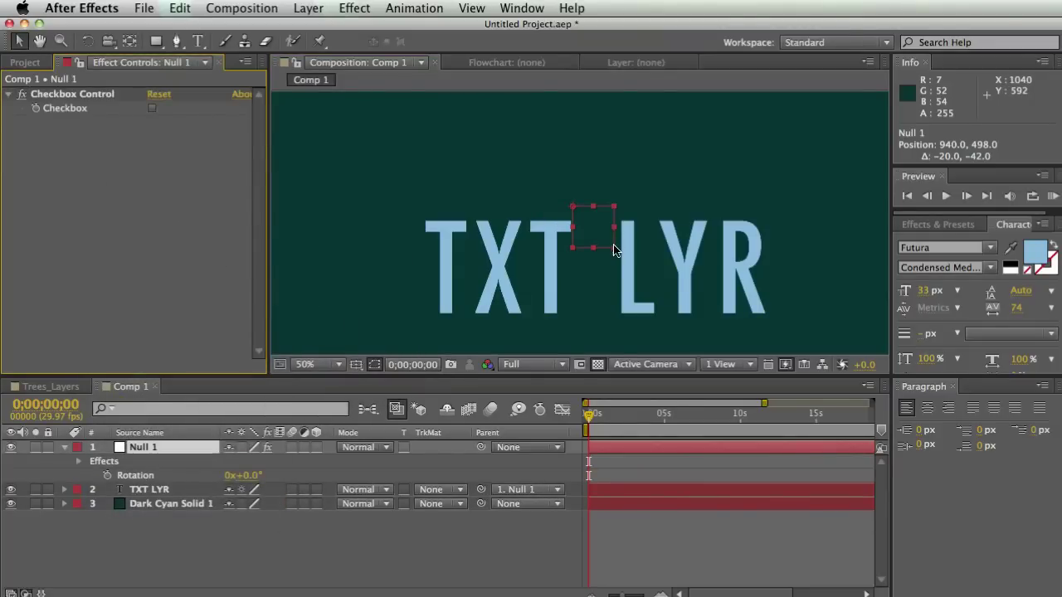
# Add a shape layer to Comp 1 and draw a red-filled rectangle over the LYR part of the text.
pyautogui.rightClick(184, 499)
pyautogui.moveTo(213, 507)
pyautogui.click(431, 594)
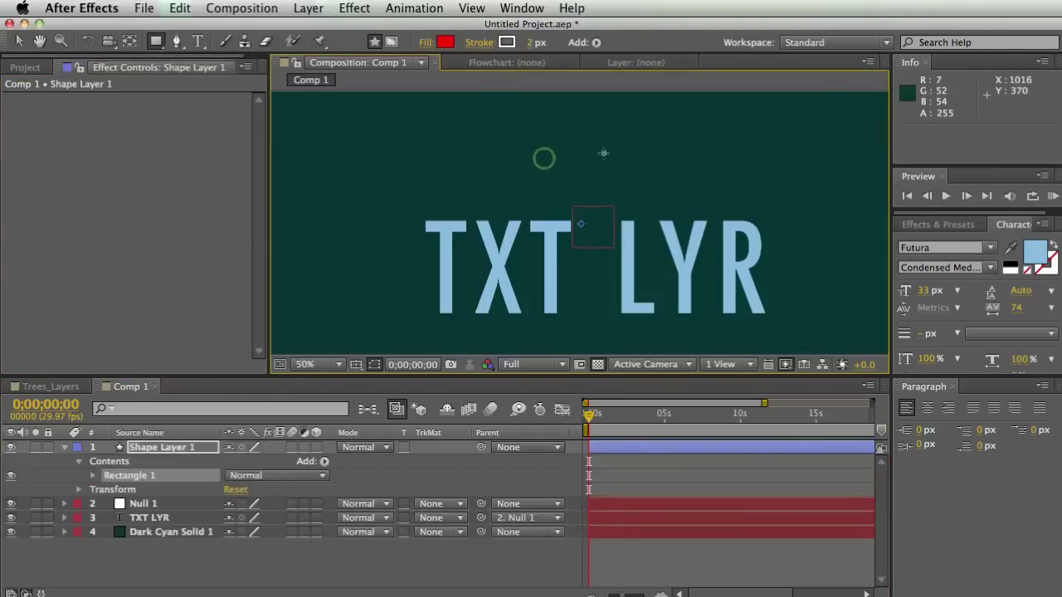
pyautogui.moveTo(615, 175); pyautogui.dragTo(718, 272)
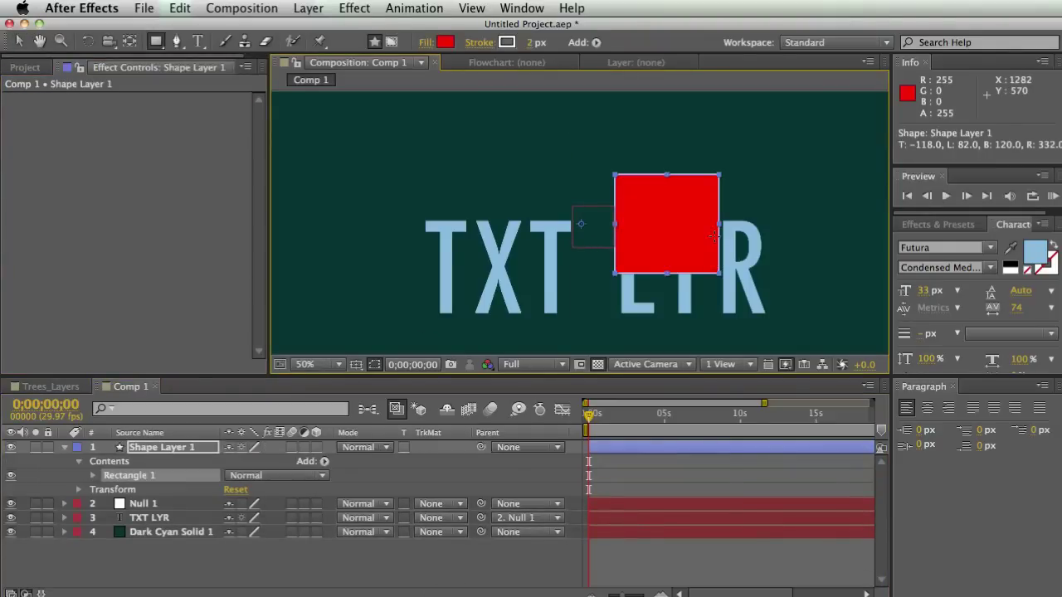
# Enlarge the red rectangle, move it to the middle of the composition and set its stroke width to 0 px.
pyautogui.press('v')
pyautogui.moveTo(719, 273); pyautogui.dragTo(766, 301)
pyautogui.moveTo(737, 206); pyautogui.dragTo(659, 207)
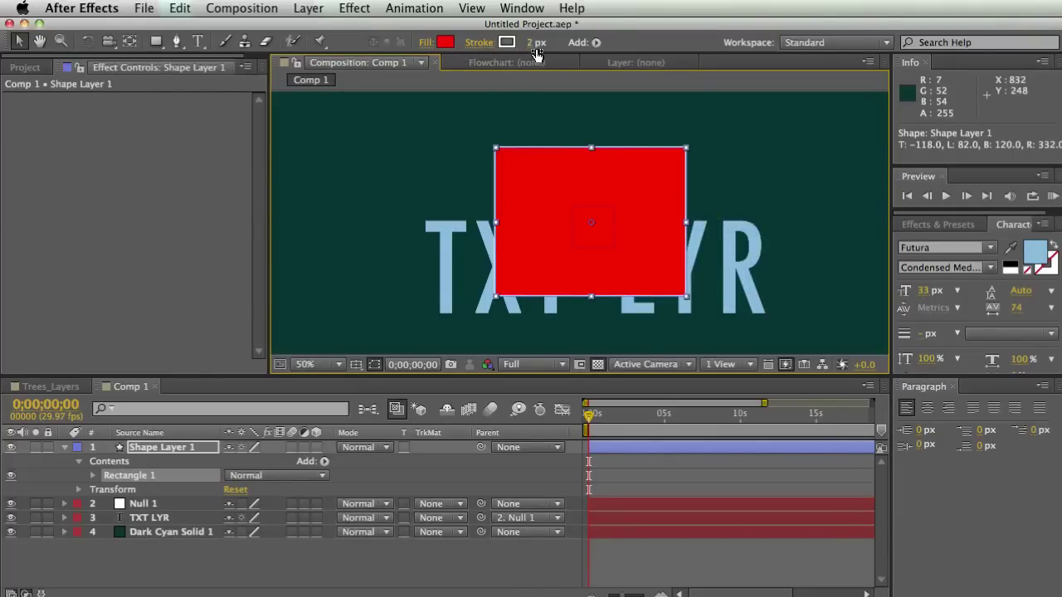
pyautogui.moveTo(536, 44)
pyautogui.mouseDown()
pyautogui.moveTo(551, 45)
pyautogui.moveTo(532, 48)
pyautogui.mouseUp()
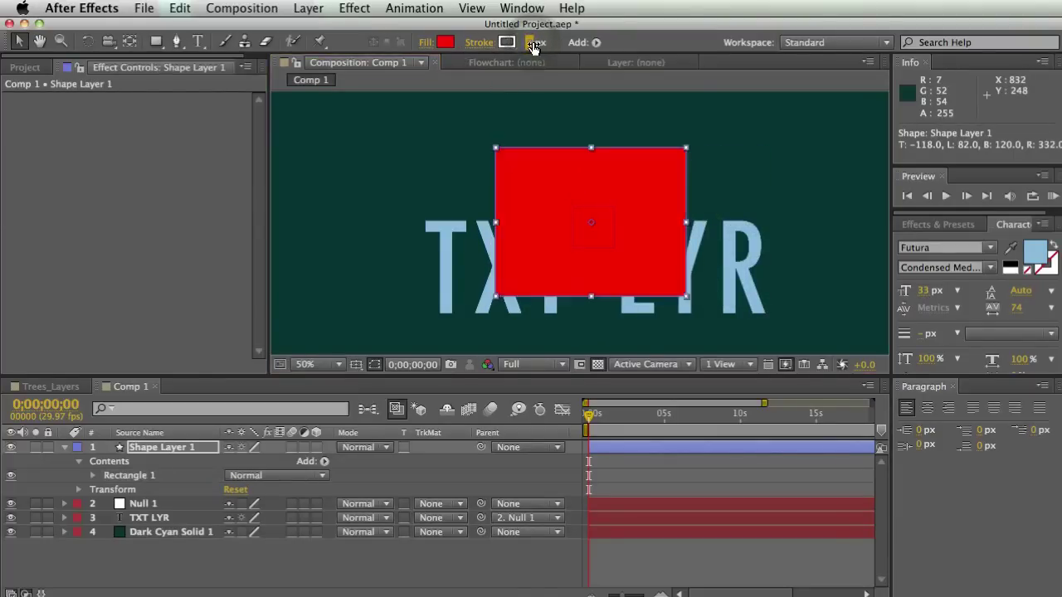
# Add a gradient fill to the rectangle and adjust its direction so the dark end falls in the upper-right corner.
pyautogui.click(594, 43)
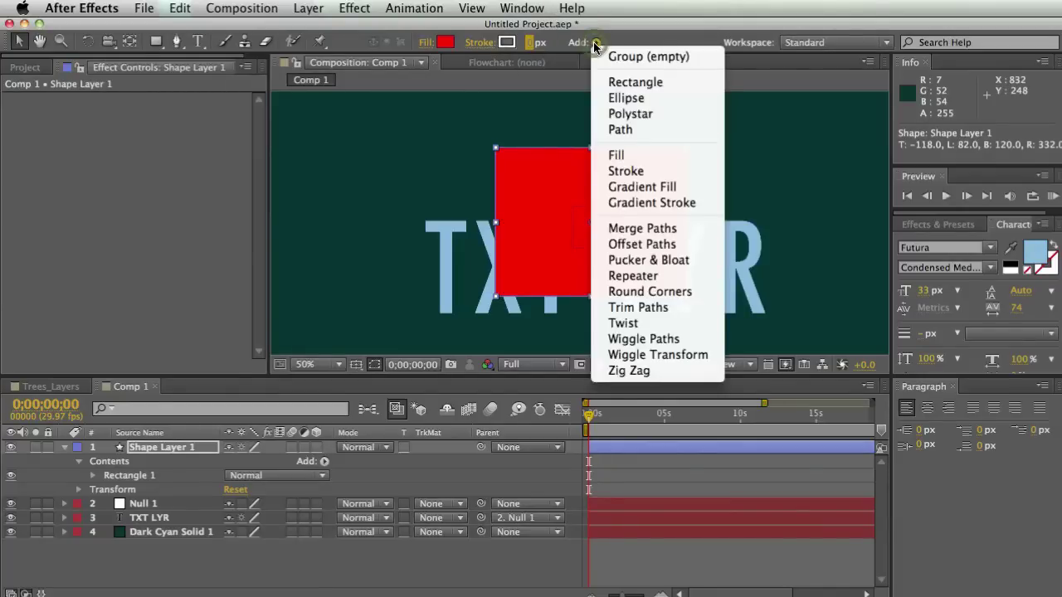
pyautogui.click(679, 196)
pyautogui.moveTo(671, 221)
pyautogui.mouseDown()
pyautogui.moveTo(658, 263)
pyautogui.moveTo(745, 306)
pyautogui.moveTo(660, 159)
pyautogui.moveTo(616, 173)
pyautogui.moveTo(621, 130)
pyautogui.moveTo(658, 122)
pyautogui.mouseUp()
# Delete the shape layer with the gradient rectangle from Comp 1.
pyautogui.click(740, 163)
pyautogui.click(542, 262)
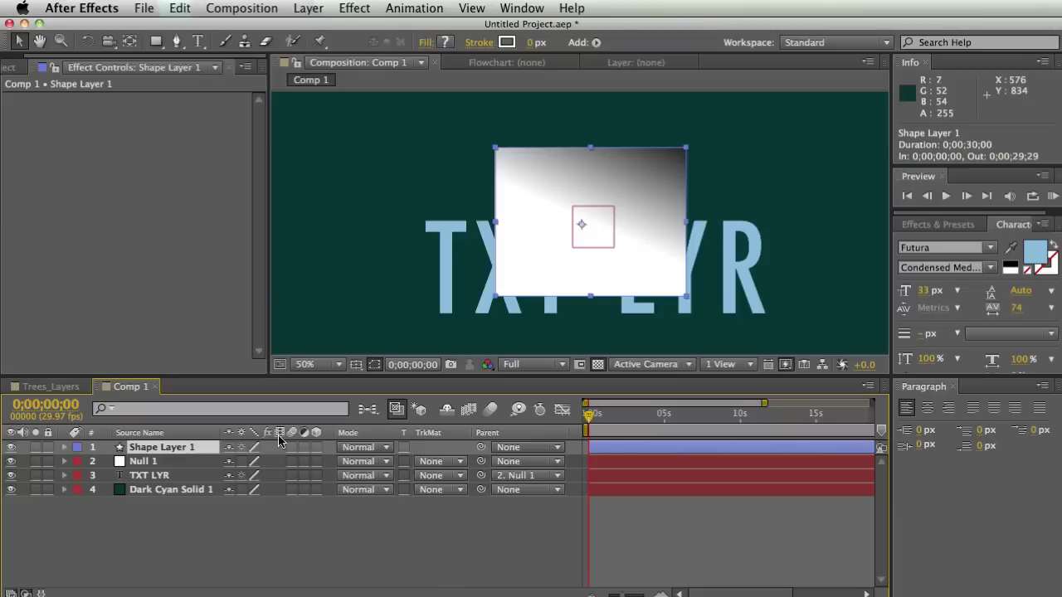
pyautogui.press('Delete')
pyautogui.rightClick(169, 501)
pyautogui.moveTo(225, 512)
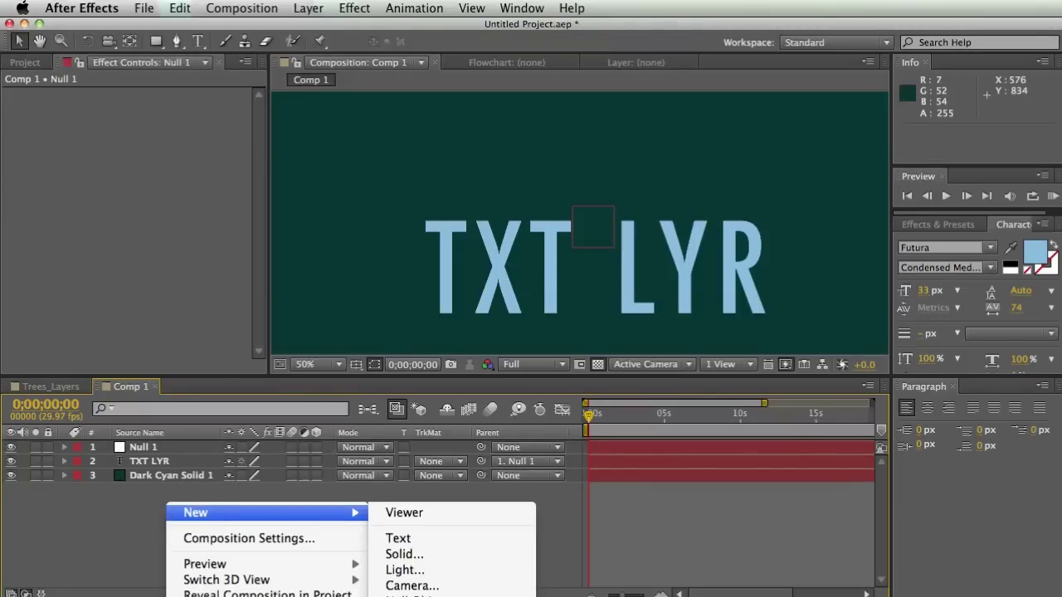
pyautogui.click(97, 501)
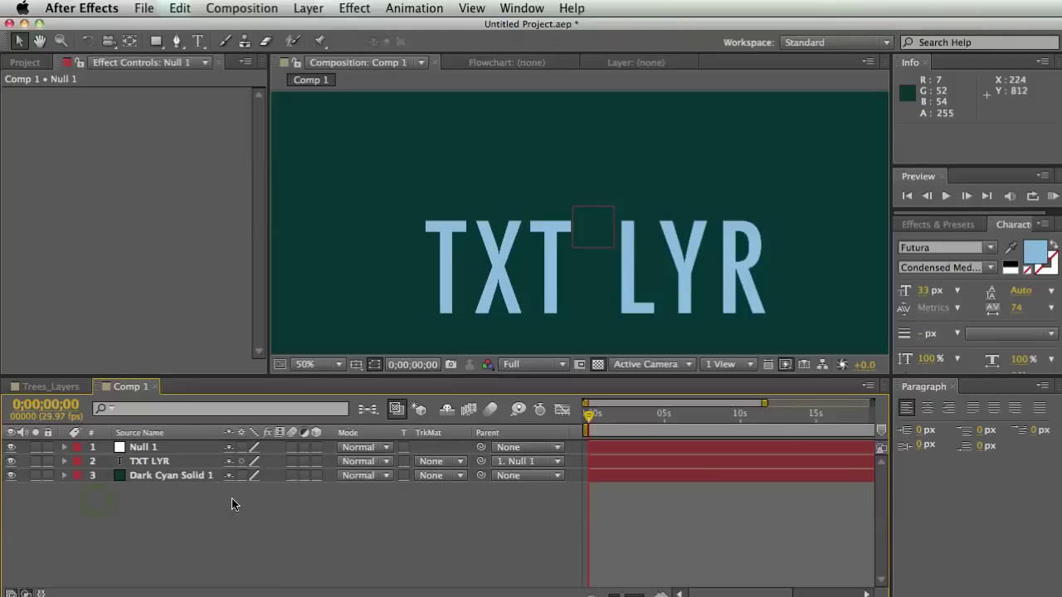
# Draw a closed jagged red shape above the text with the Pen tool and set its stroke width to 14 px.
pyautogui.click(170, 42)
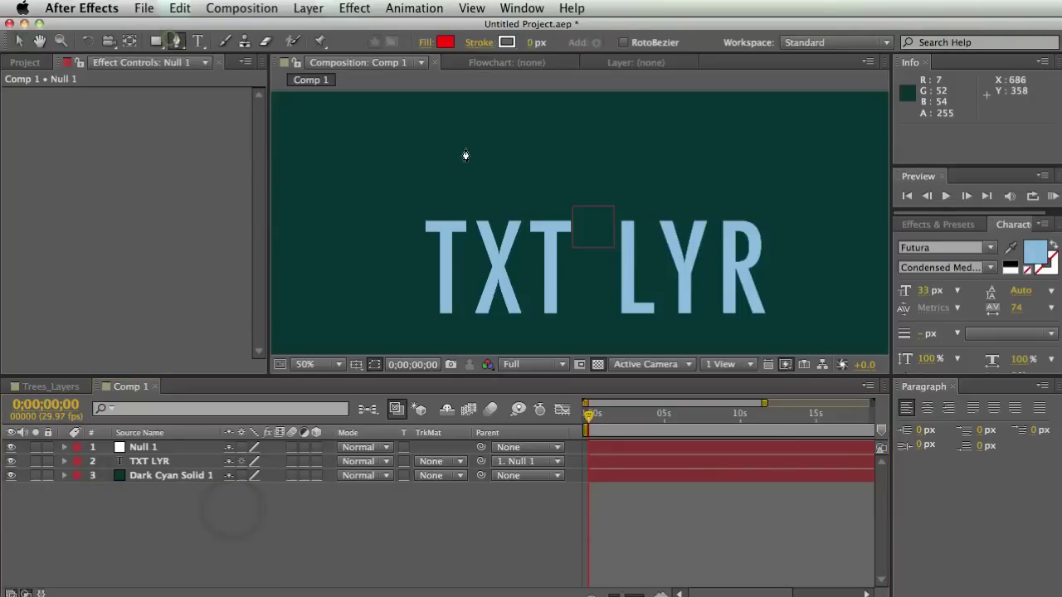
pyautogui.click(468, 150)
pyautogui.click(511, 132)
pyautogui.moveTo(511, 160); pyautogui.dragTo(550, 157)
pyautogui.click(550, 157)
pyautogui.click(592, 169)
pyautogui.click(520, 200)
pyautogui.click(512, 174)
pyautogui.click(425, 173)
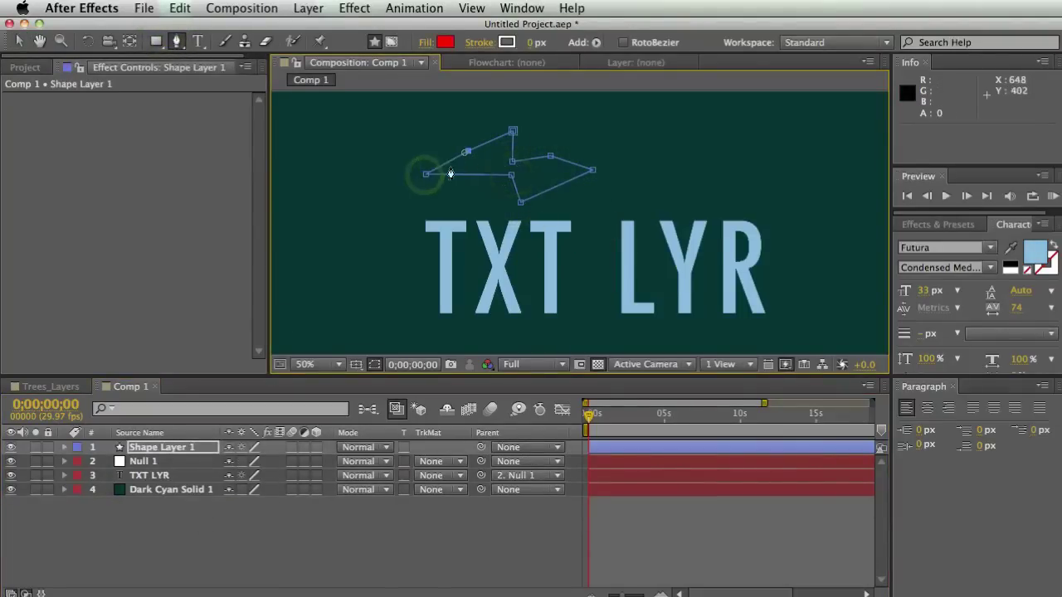
pyautogui.click(468, 150)
pyautogui.moveTo(531, 42); pyautogui.dragTo(536, 40)
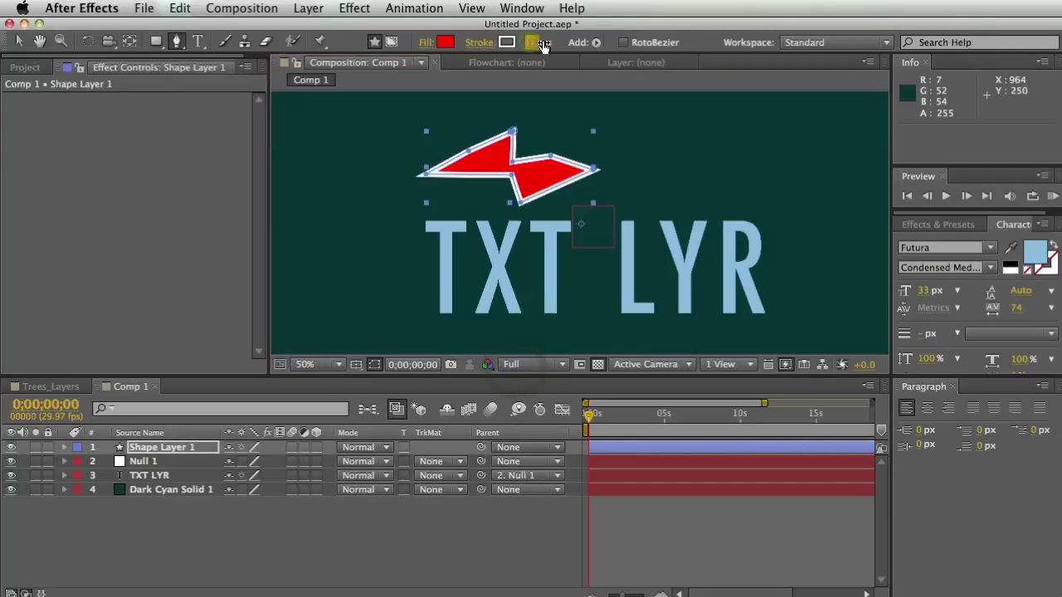
pyautogui.click(395, 575)
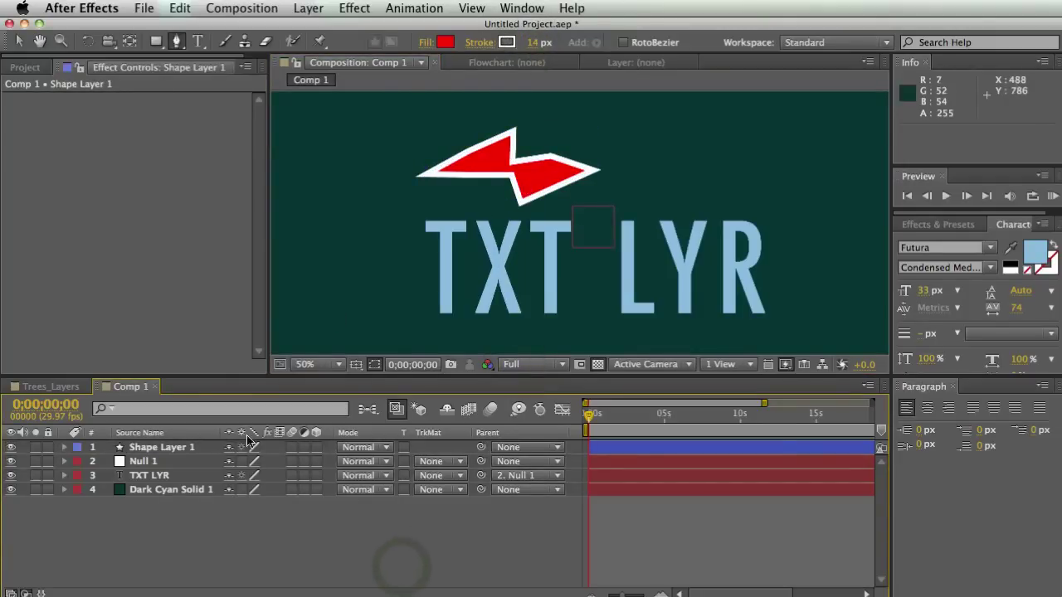
# Add an adjustment layer above the Null 1 layer in Comp 1.
pyautogui.rightClick(137, 483)
pyautogui.moveTo(166, 498)
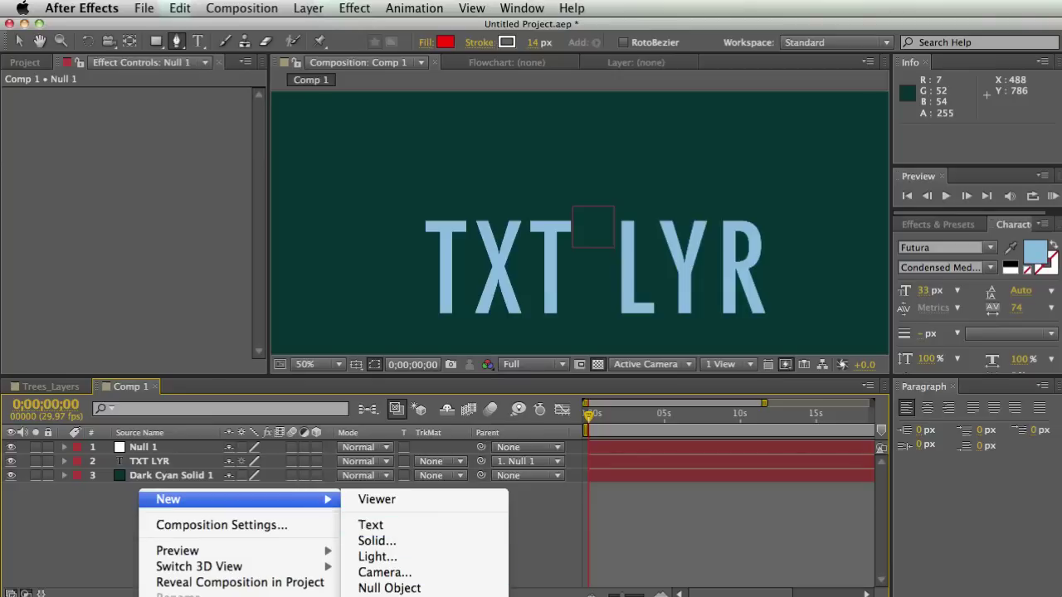
pyautogui.click(365, 593)
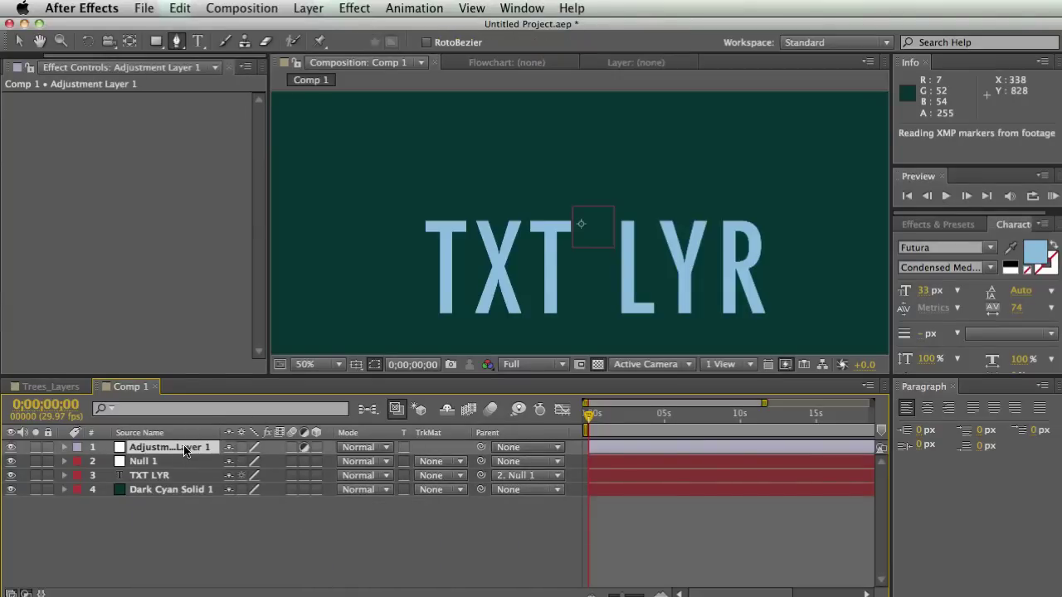
pyautogui.click(331, 362)
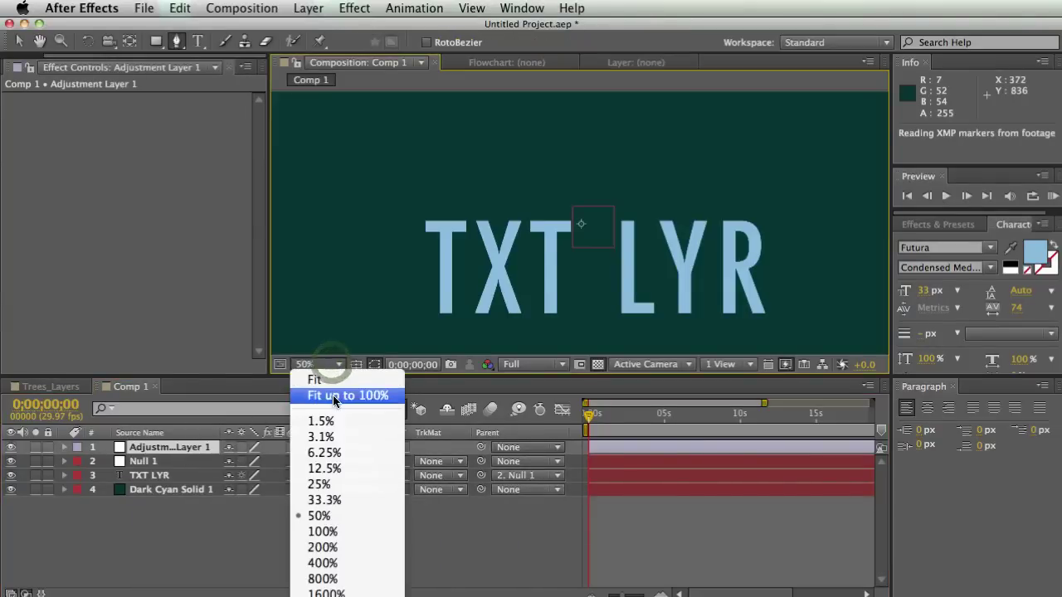
pyautogui.click(331, 397)
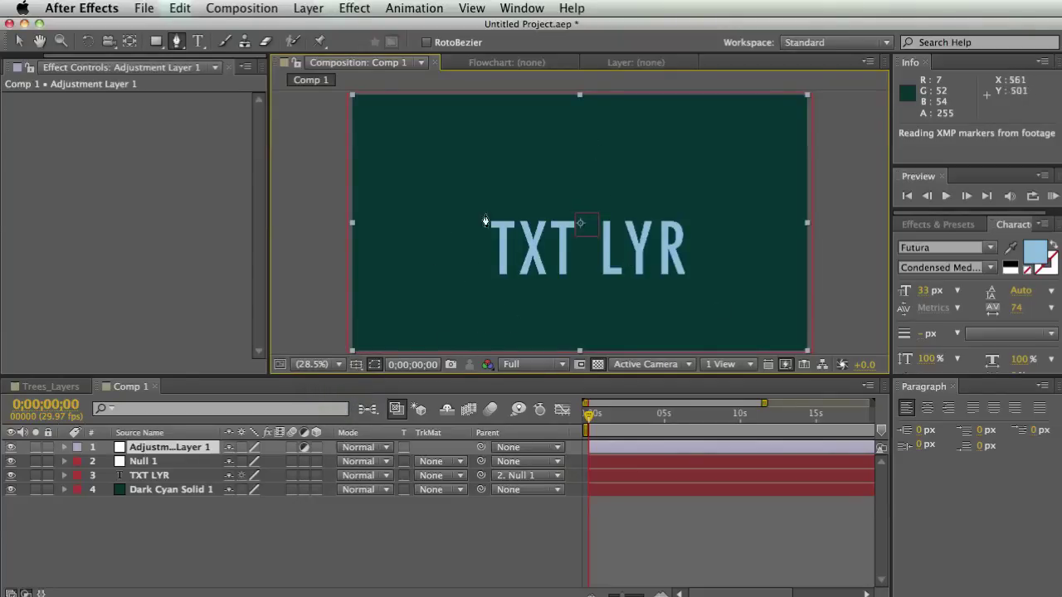
# Apply the Exposure color correction effect to the adjustment layer and set its master exposure to -2.82.
pyautogui.rightClick(95, 136)
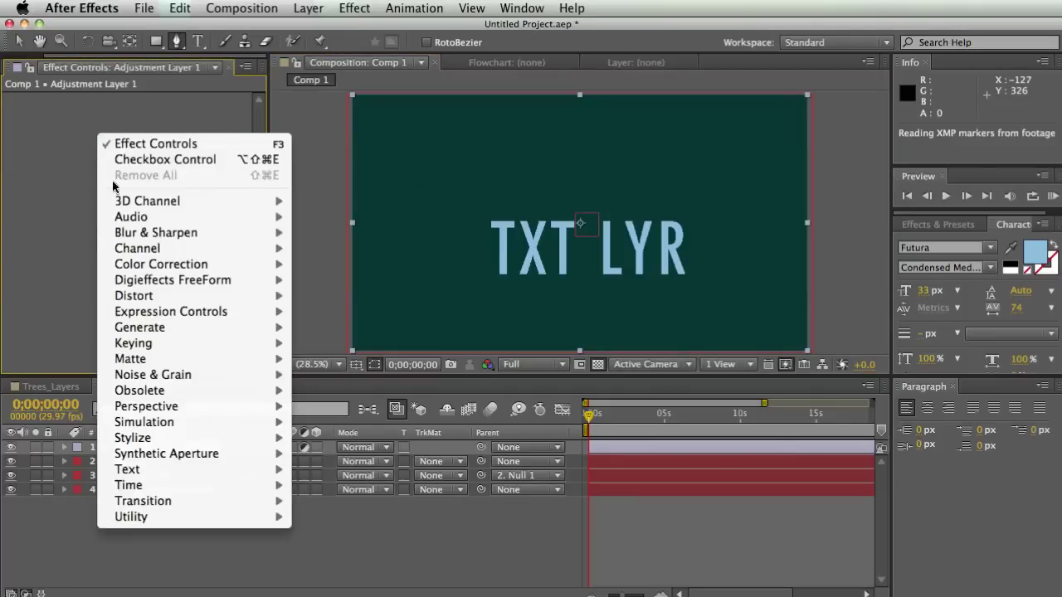
pyautogui.moveTo(165, 232)
pyautogui.moveTo(192, 266)
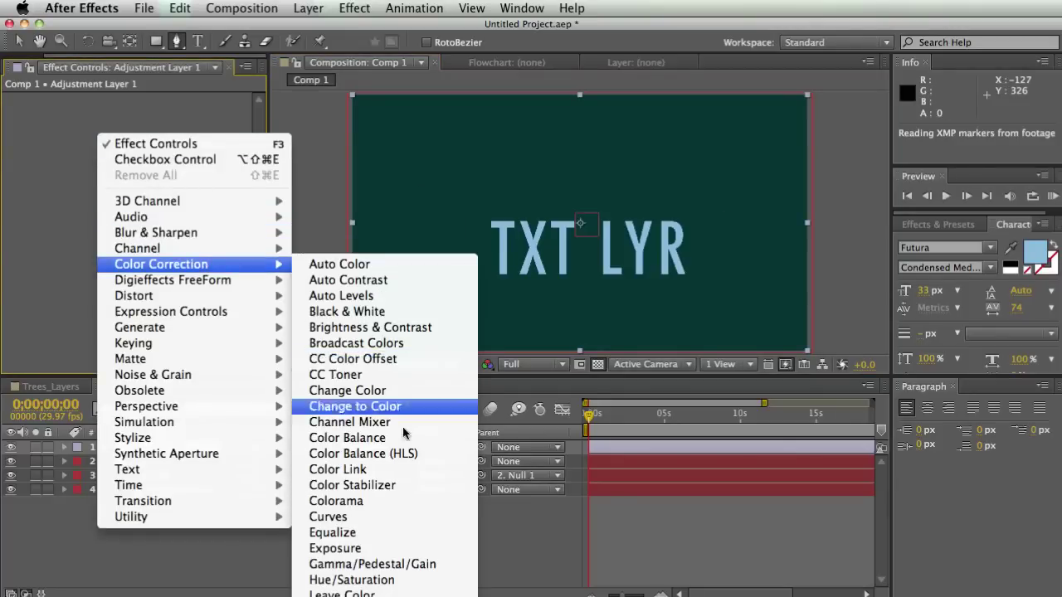
pyautogui.click(371, 544)
pyautogui.moveTo(155, 144); pyautogui.dragTo(48, 145)
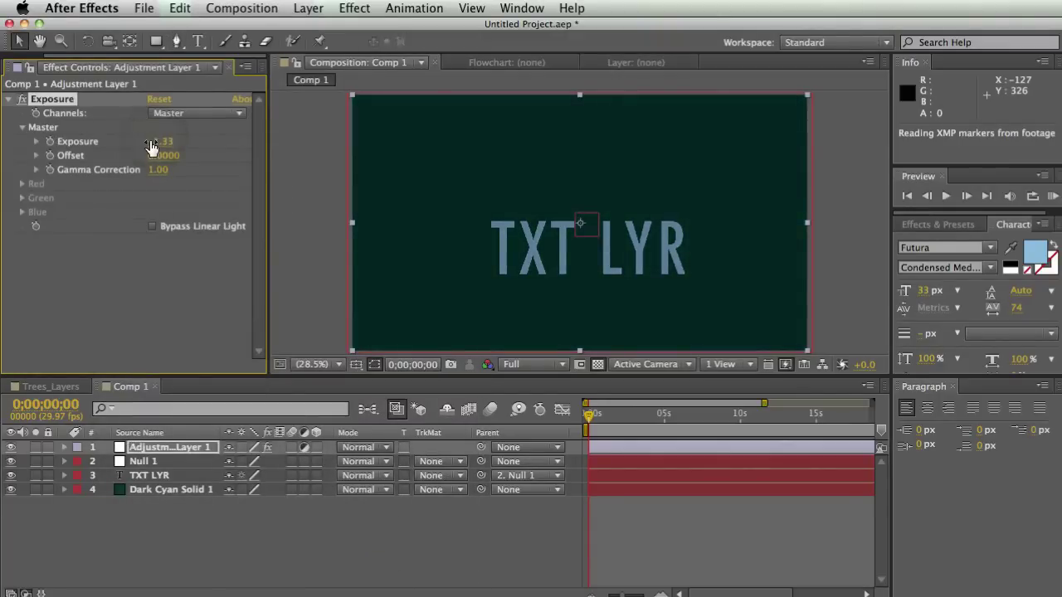
pyautogui.moveTo(129, 140); pyautogui.dragTo(87, 142)
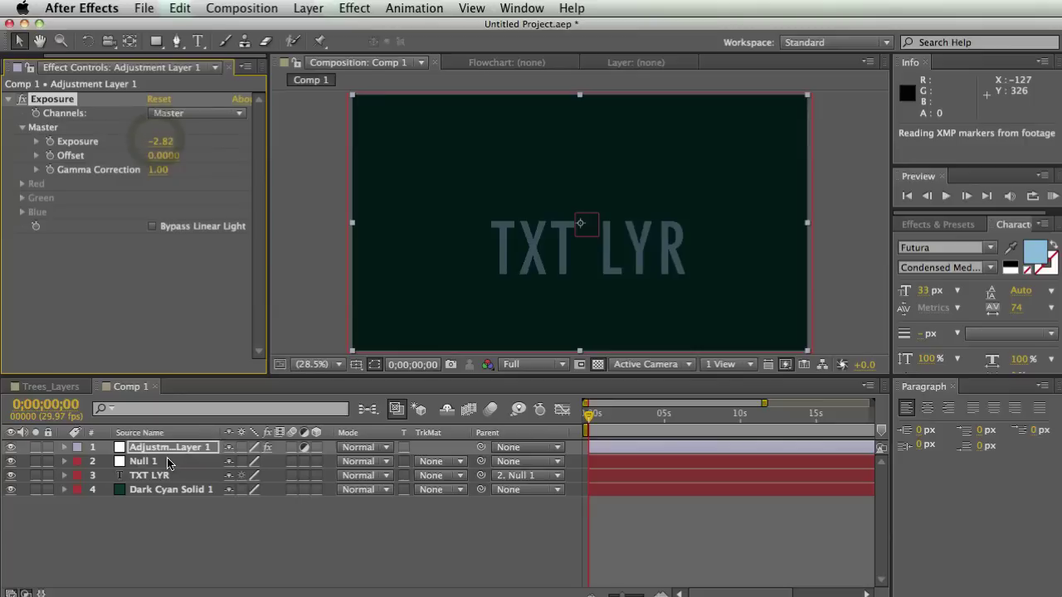
# Turn the adjustment layer's visibility off and on again to compare the composition with and without its effect.
pyautogui.click(168, 520)
pyautogui.click(156, 448)
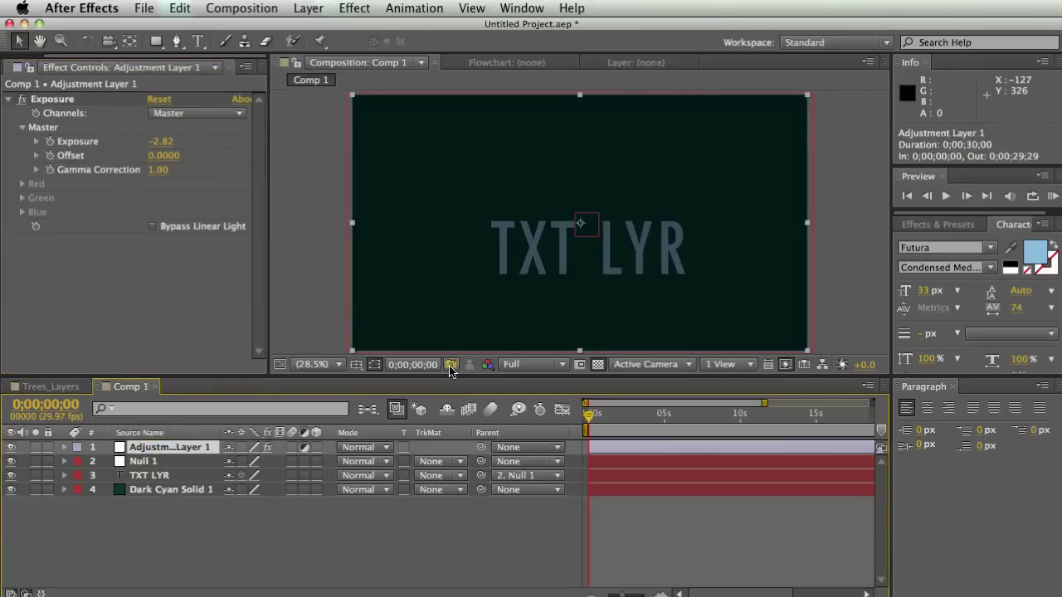
pyautogui.click(11, 448)
pyautogui.click(11, 448)
# Set the adjustment layer's opacity to 0%, collapse its Opacity property and deselect the layers.
pyautogui.press('t')
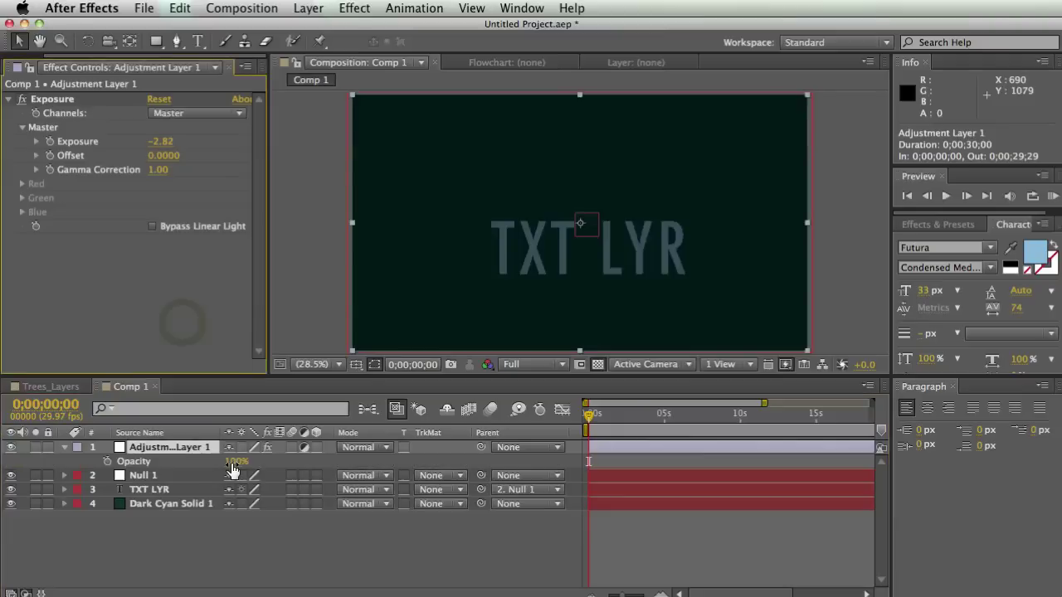
pyautogui.moveTo(233, 469)
pyautogui.mouseDown()
pyautogui.moveTo(135, 462)
pyautogui.moveTo(587, 248)
pyautogui.mouseUp()
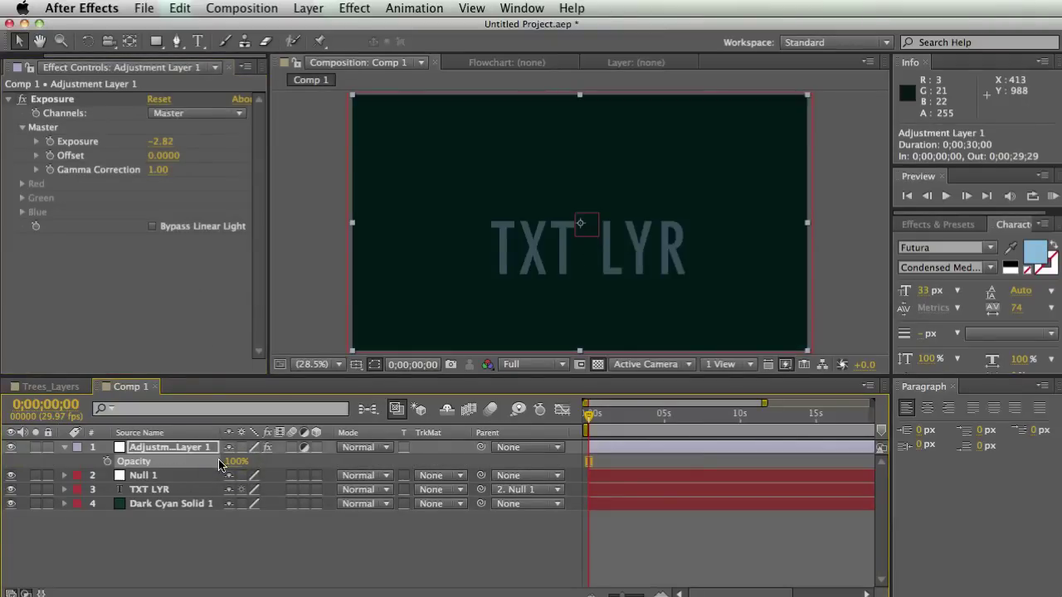
pyautogui.moveTo(234, 461); pyautogui.dragTo(214, 458)
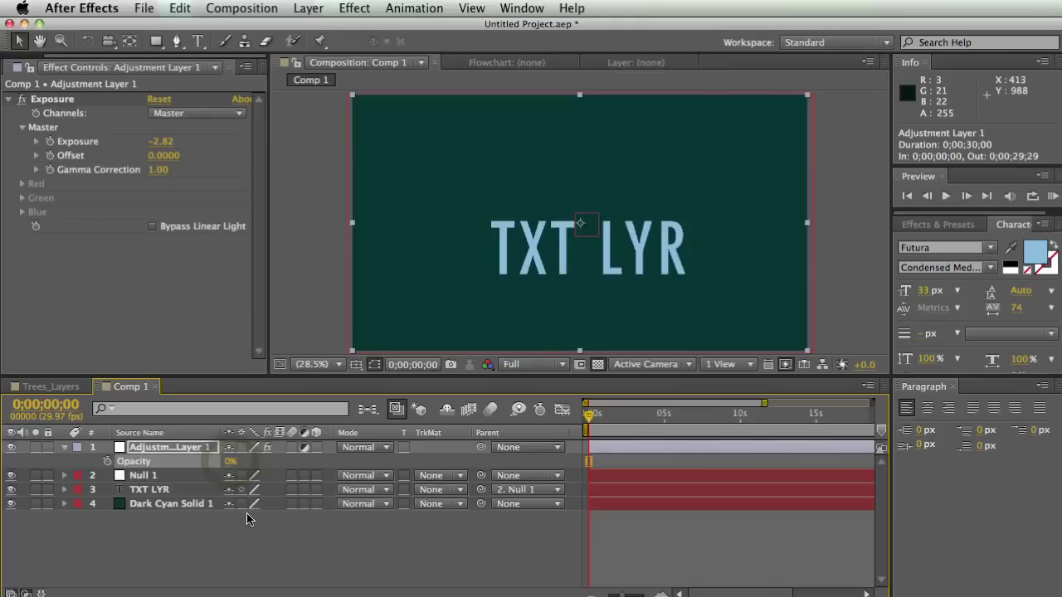
pyautogui.press('t')
pyautogui.click(172, 525)
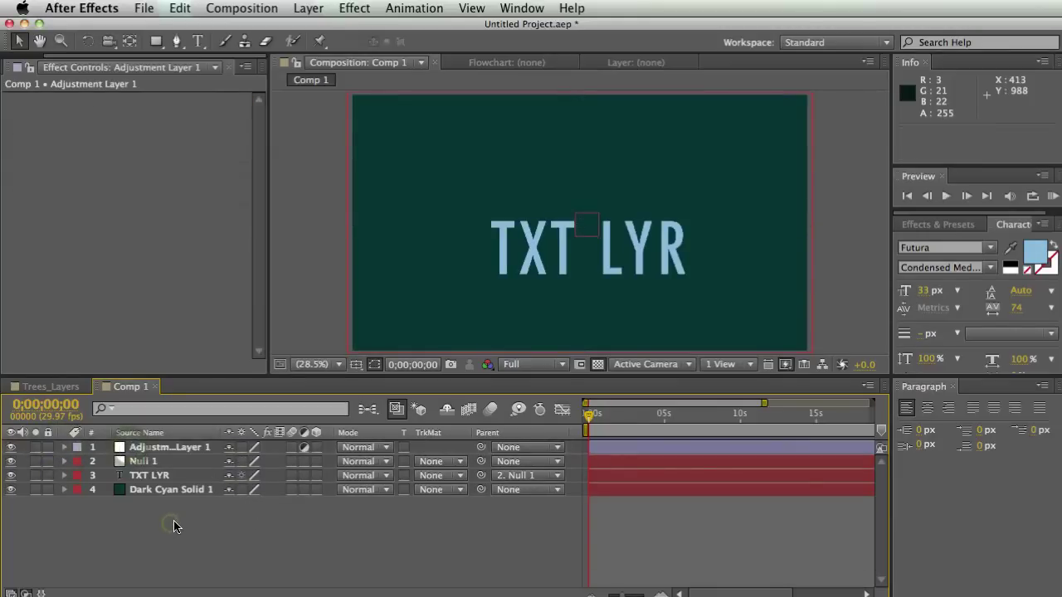
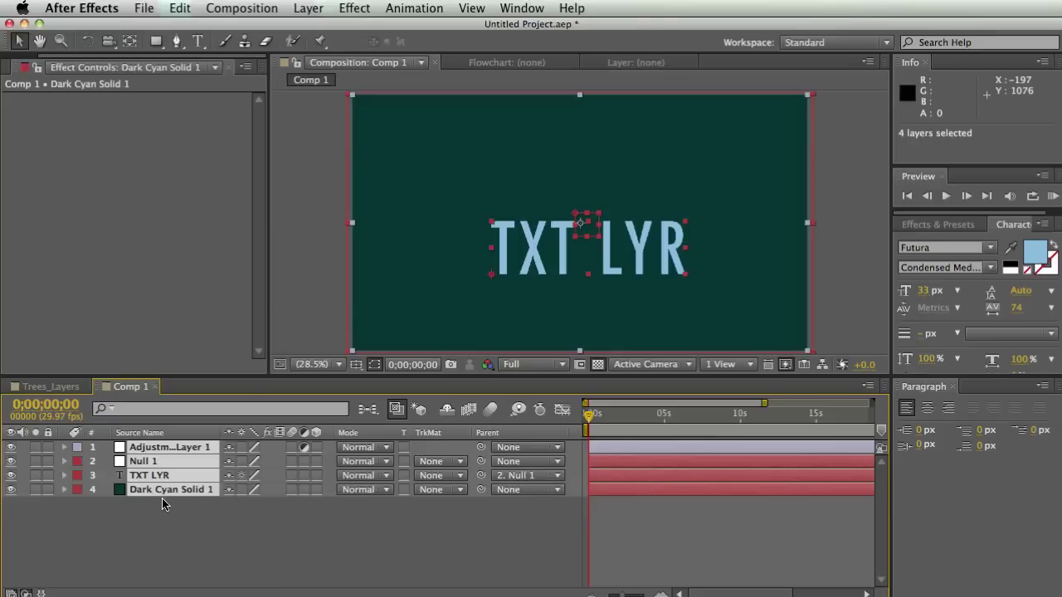
pyautogui.click(191, 518)
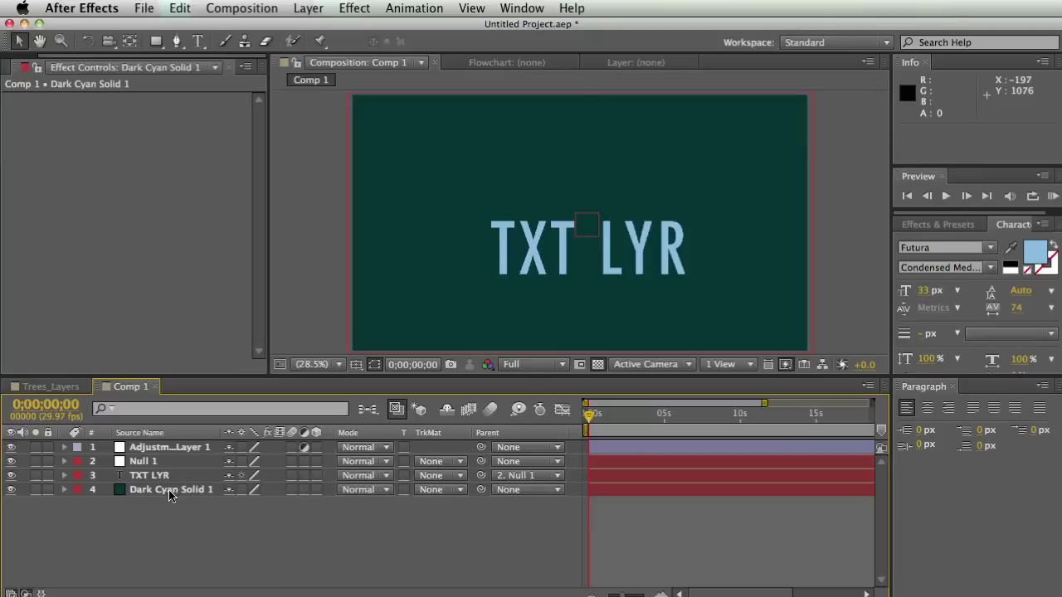
# Delete all four layers from Comp 1, from the adjustment layer down to the dark cyan solid.
pyautogui.click(171, 495)
pyautogui.keyDown('shift'); pyautogui.click(171, 446); pyautogui.keyUp('shift')
pyautogui.press('Delete')
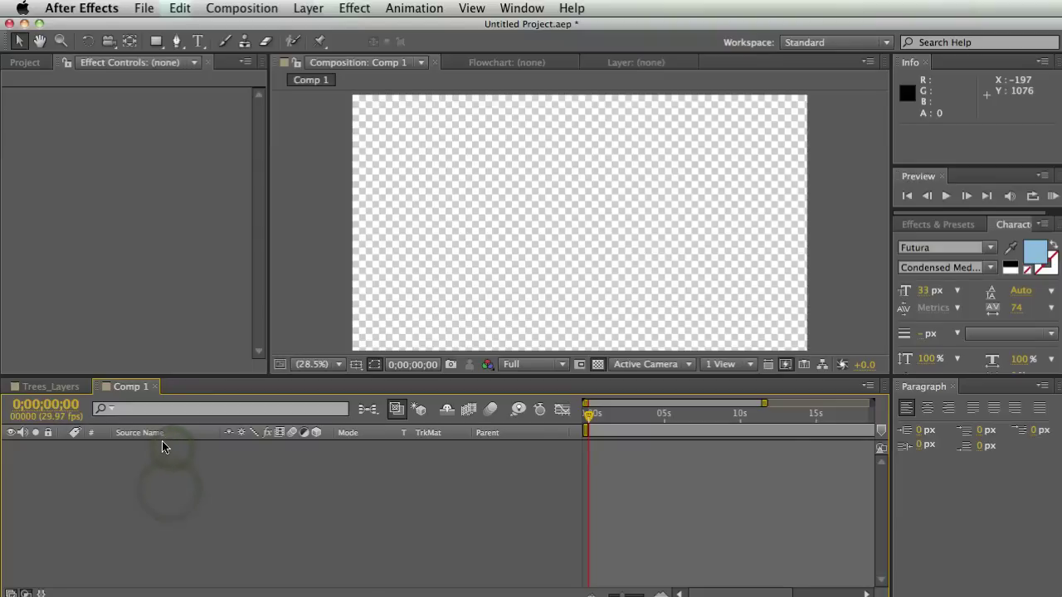
# Add a 1080 by 1080 px solid layer to Comp 1 with the magenta color E71687.
pyautogui.rightClick(163, 447)
pyautogui.moveTo(231, 459)
pyautogui.click(455, 501)
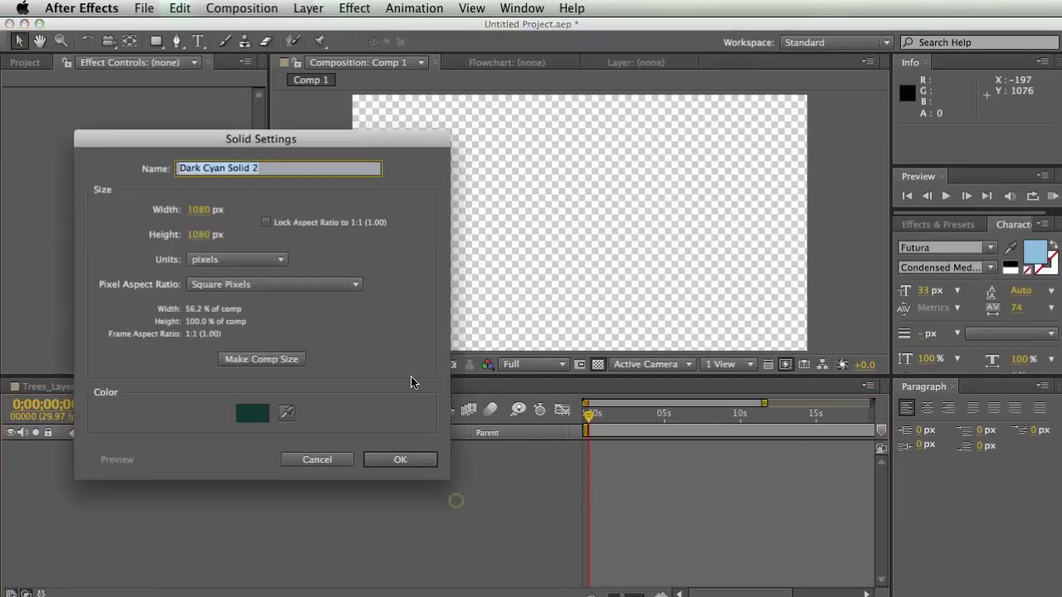
pyautogui.click(252, 412)
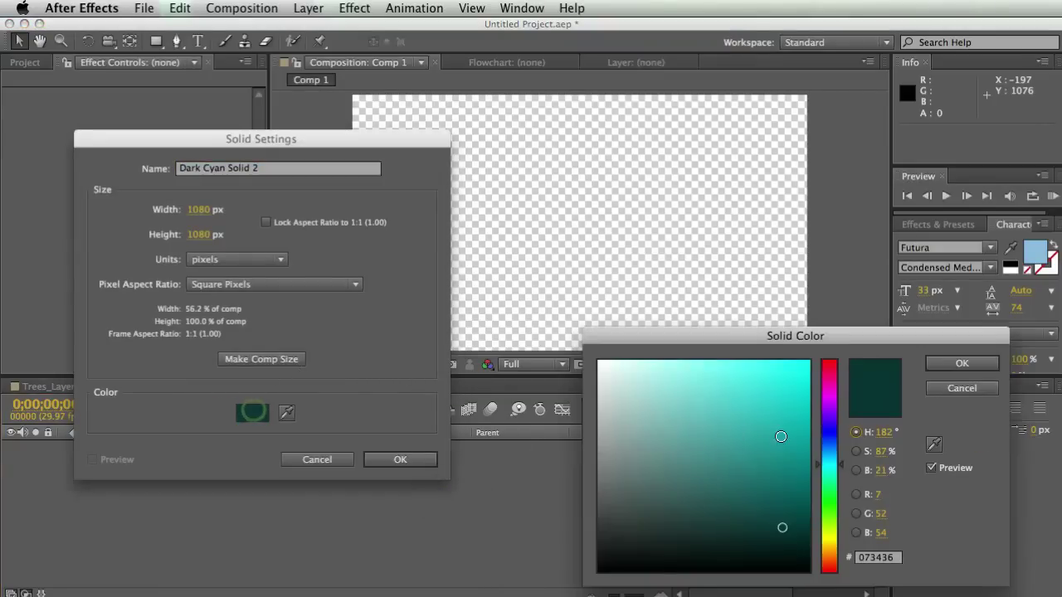
pyautogui.moveTo(836, 419); pyautogui.dragTo(834, 384)
pyautogui.click(788, 380)
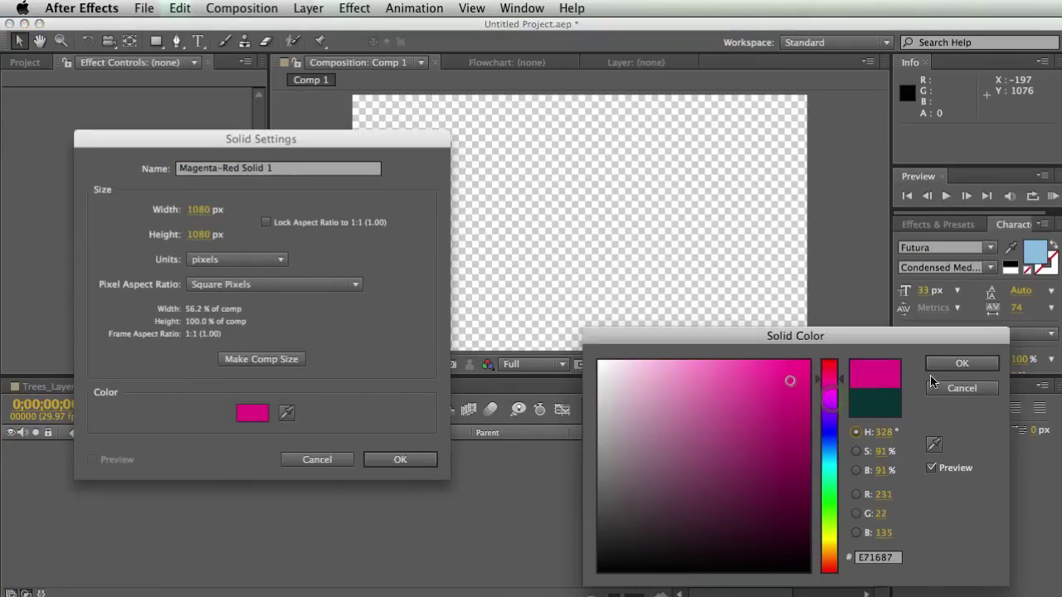
pyautogui.click(983, 366)
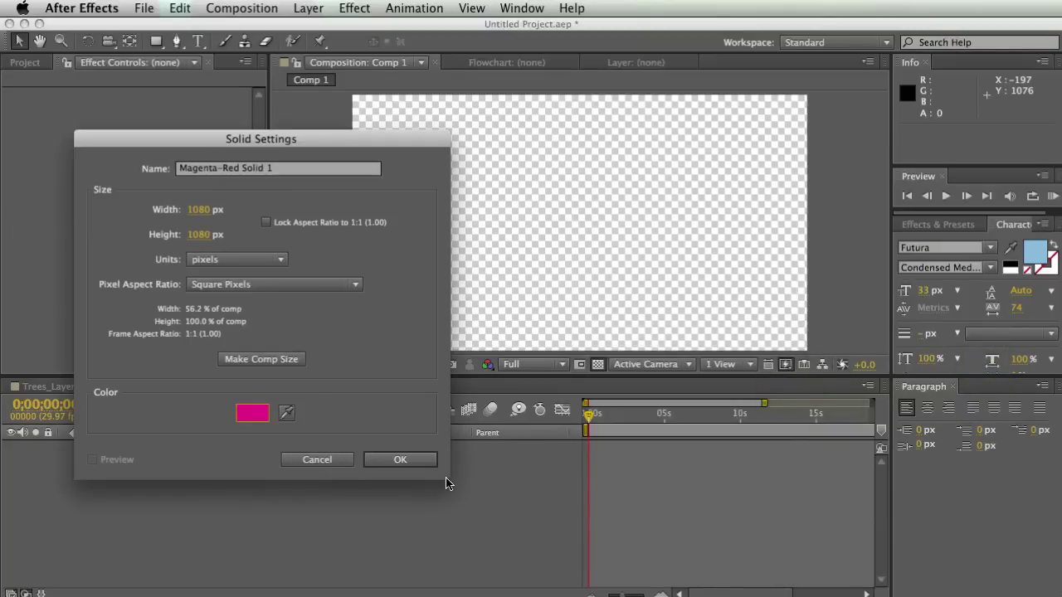
pyautogui.click(415, 462)
pyautogui.click(273, 498)
# Move the magenta solid to position 988.1, 533.0, then reveal its Scale property and try it at 100%.
pyautogui.click(199, 451)
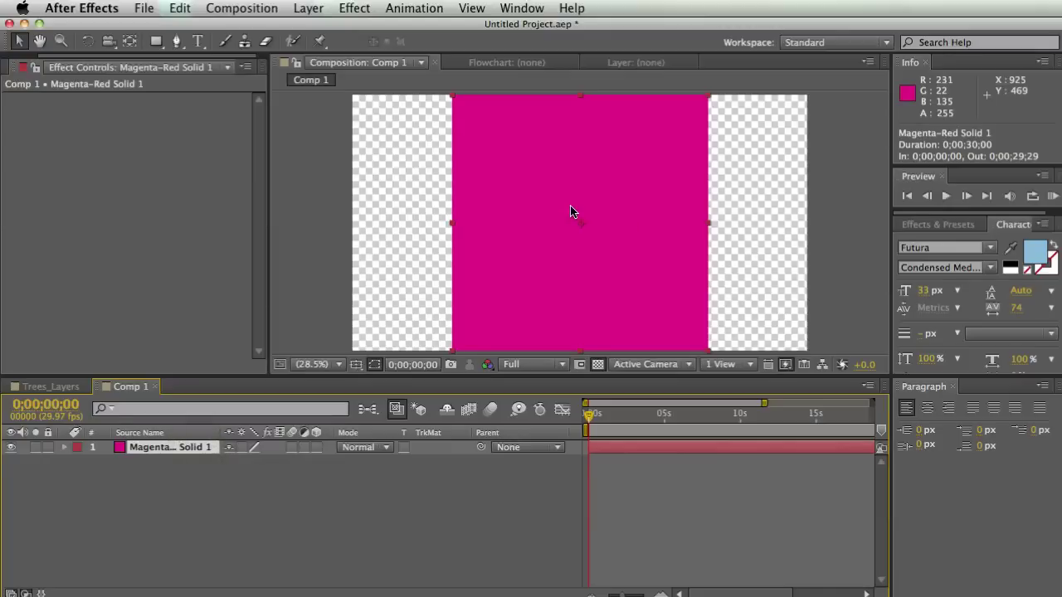
pyautogui.press('p')
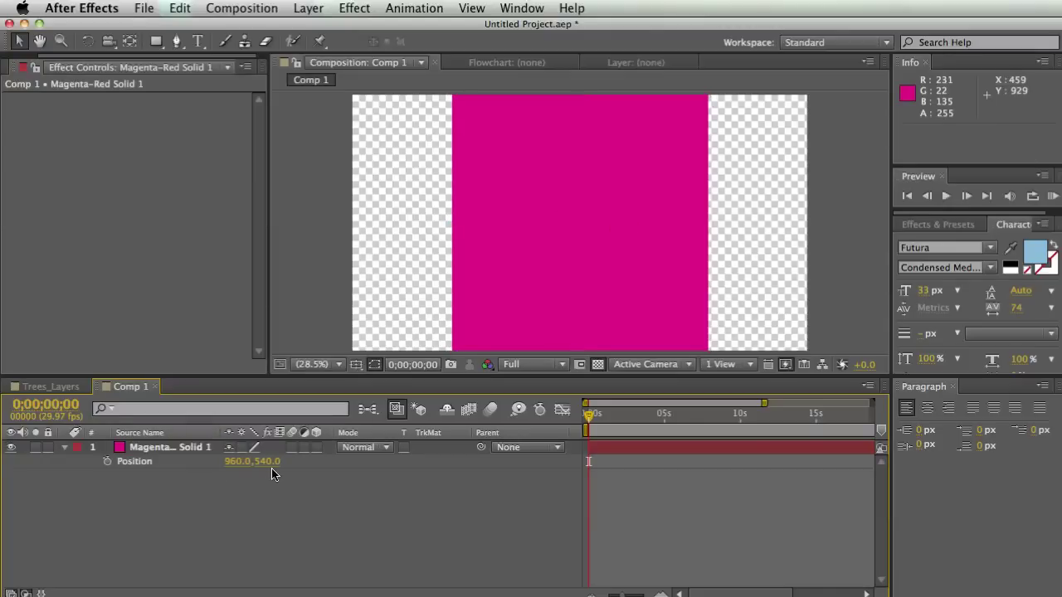
pyautogui.moveTo(524, 240); pyautogui.dragTo(621, 196)
pyautogui.click(621, 197)
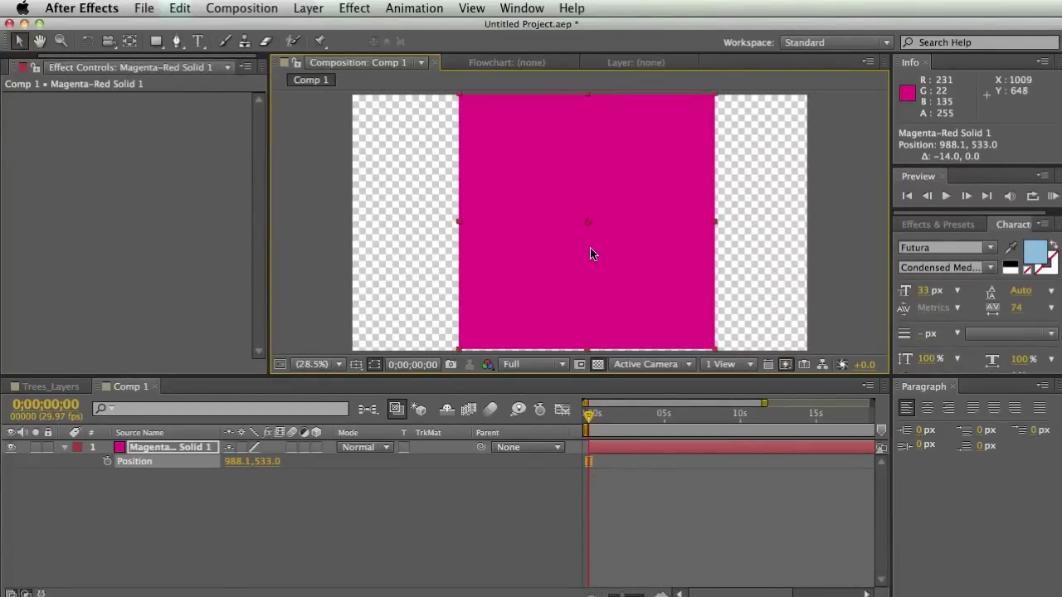
pyautogui.press('s')
pyautogui.moveTo(281, 465)
pyautogui.mouseDown()
pyautogui.moveTo(294, 458)
pyautogui.moveTo(201, 459)
pyautogui.moveTo(327, 461)
pyautogui.moveTo(271, 469)
pyautogui.mouseUp()
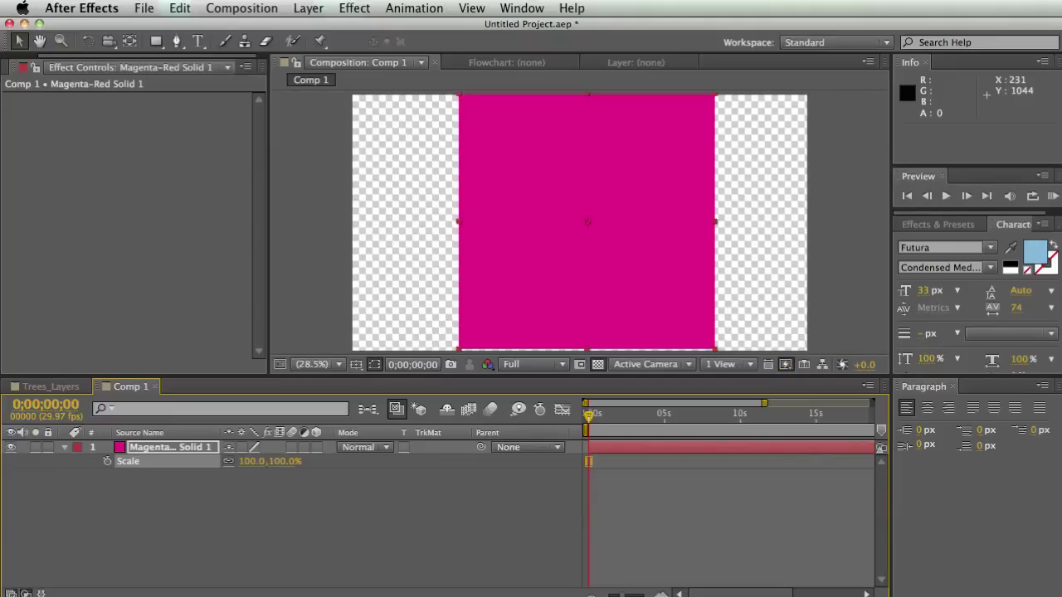
pyautogui.click(271, 471)
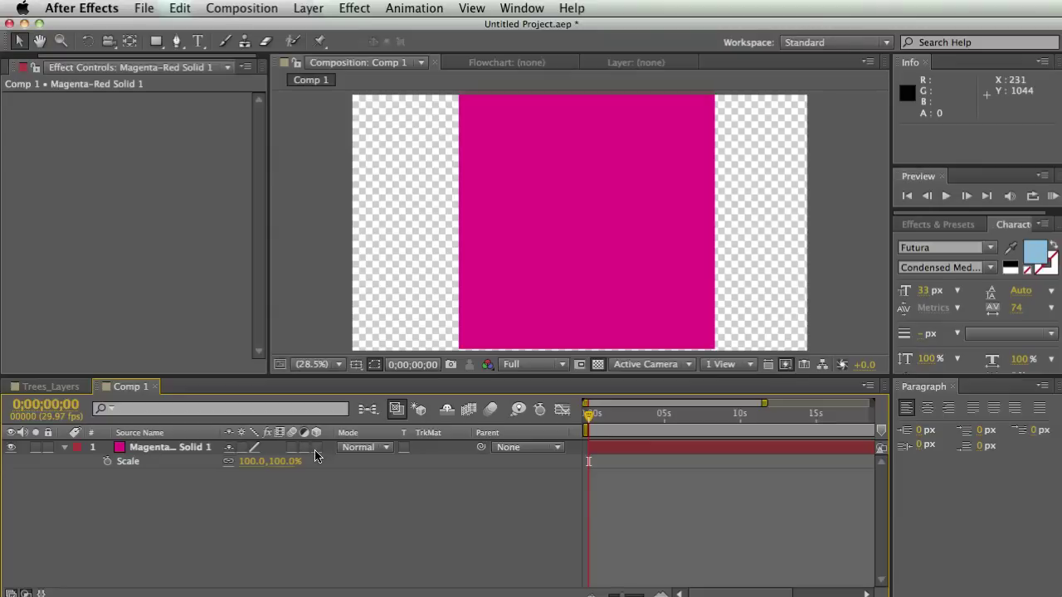
# Make the magenta solid a 3D layer and push it back along the Z axis.
pyautogui.click(316, 448)
pyautogui.click(155, 448)
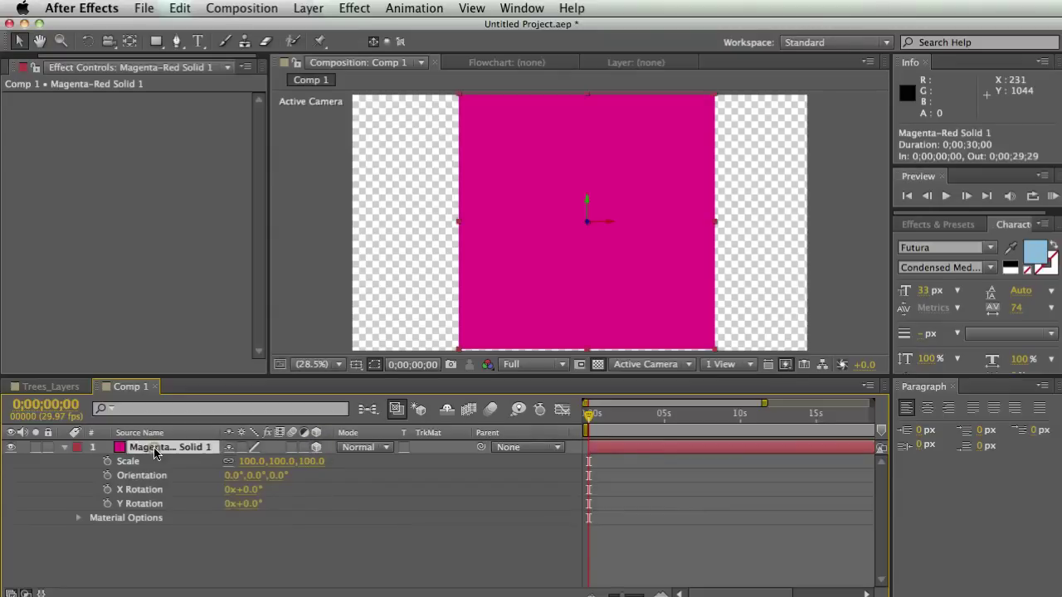
pyautogui.press('p')
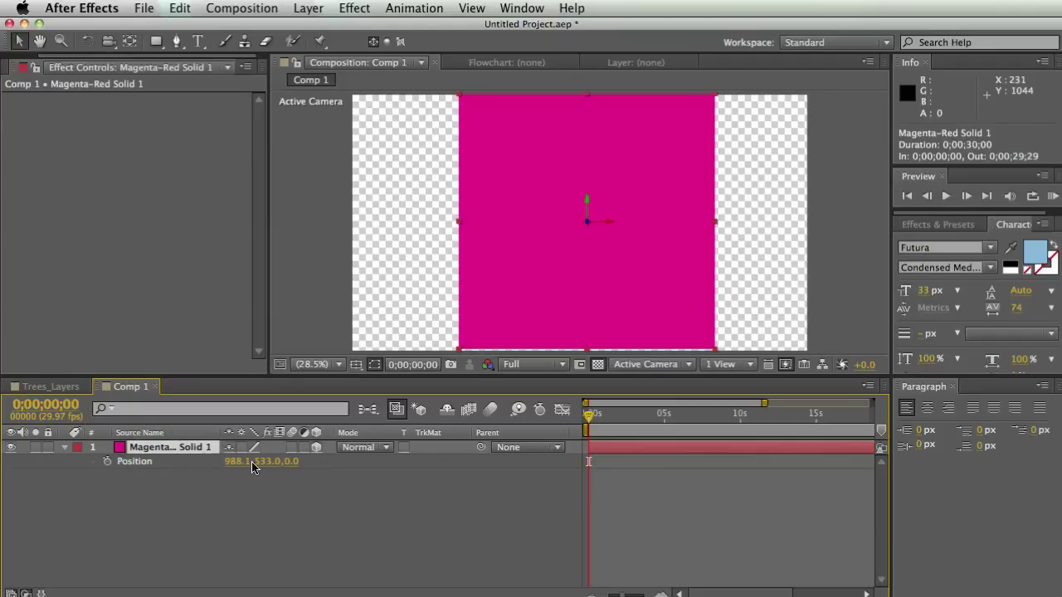
pyautogui.moveTo(291, 467)
pyautogui.mouseDown()
pyautogui.moveTo(291, 435)
pyautogui.moveTo(249, 461)
pyautogui.moveTo(308, 476)
pyautogui.mouseUp()
# Try rotating the solid in 3D, with X Rotation at 52° and Z Rotation at -18°, and delete the layer.
pyautogui.press('r')
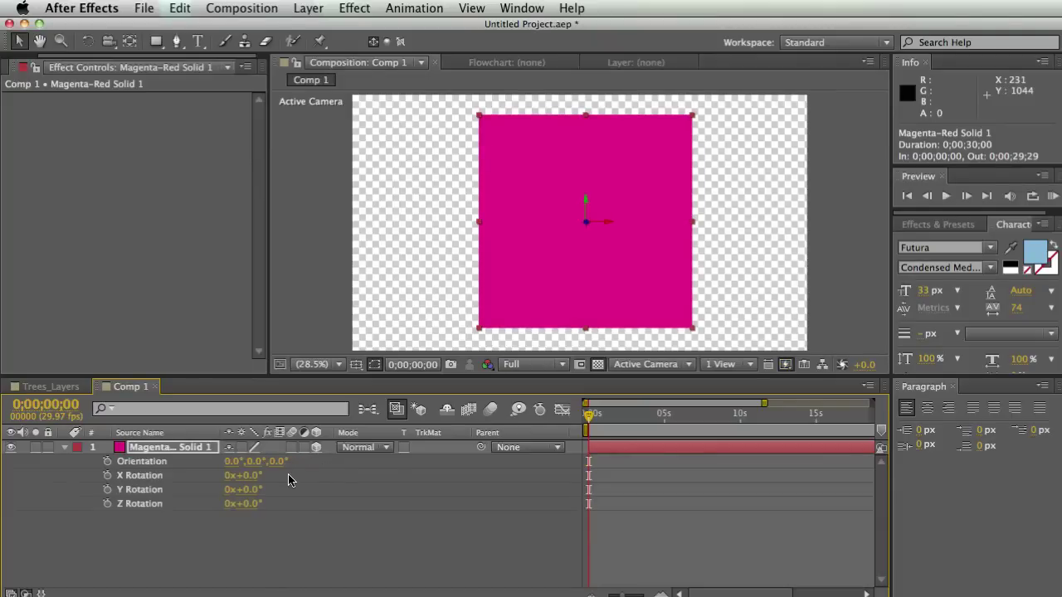
pyautogui.moveTo(251, 489); pyautogui.dragTo(291, 492)
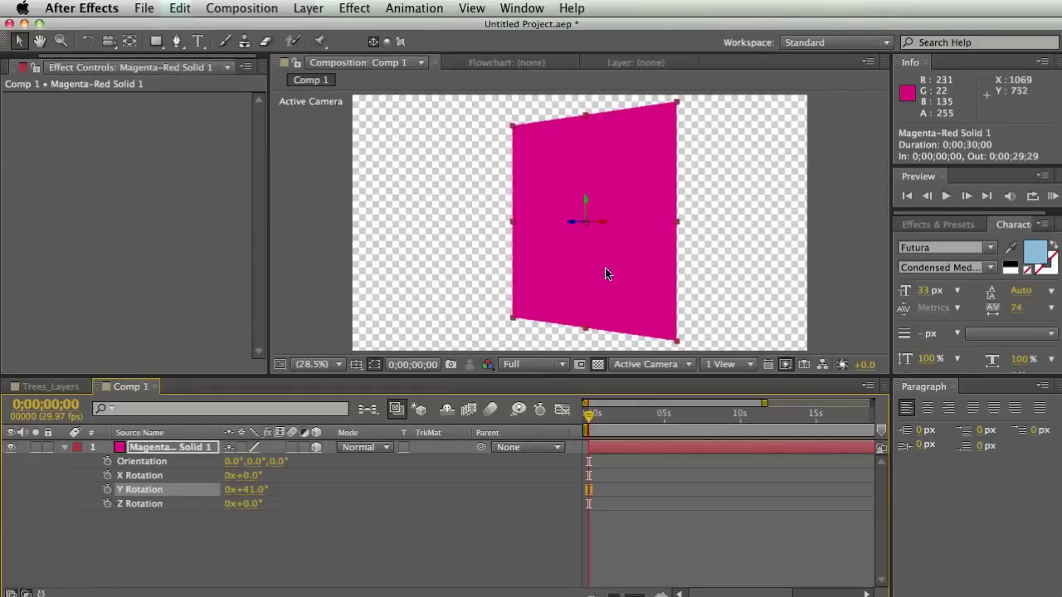
pyautogui.moveTo(252, 489)
pyautogui.mouseDown()
pyautogui.moveTo(286, 489)
pyautogui.moveTo(237, 490)
pyautogui.moveTo(291, 481)
pyautogui.moveTo(245, 503)
pyautogui.mouseUp()
pyautogui.moveTo(246, 489); pyautogui.dragTo(423, 494)
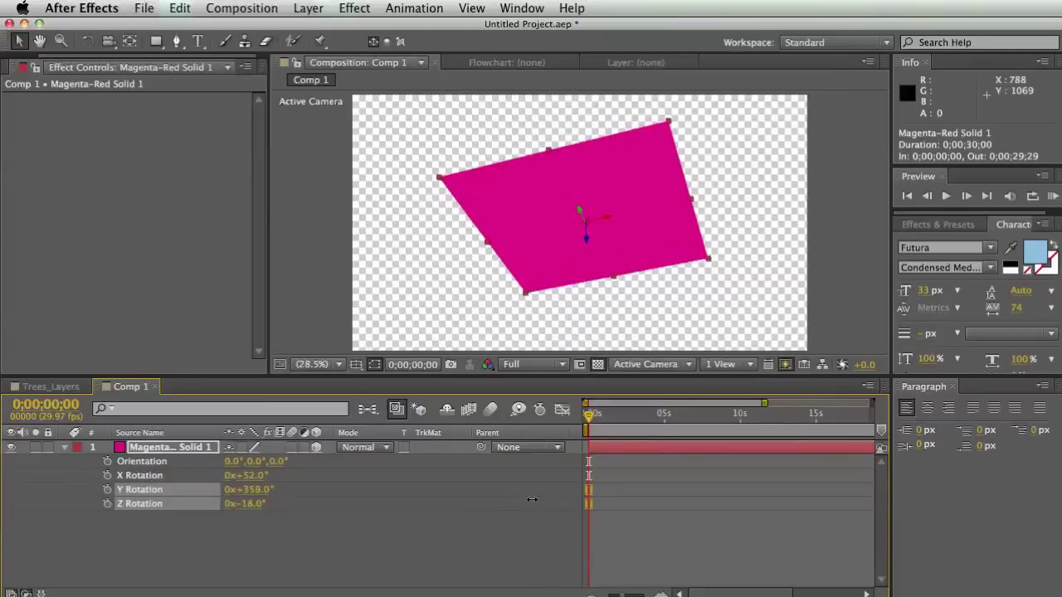
pyautogui.press('Delete')
# Add a text layer reading COMIN SOON and place it in the middle of the composition at about 462, 642.
pyautogui.rightClick(146, 443)
pyautogui.moveTo(240, 458)
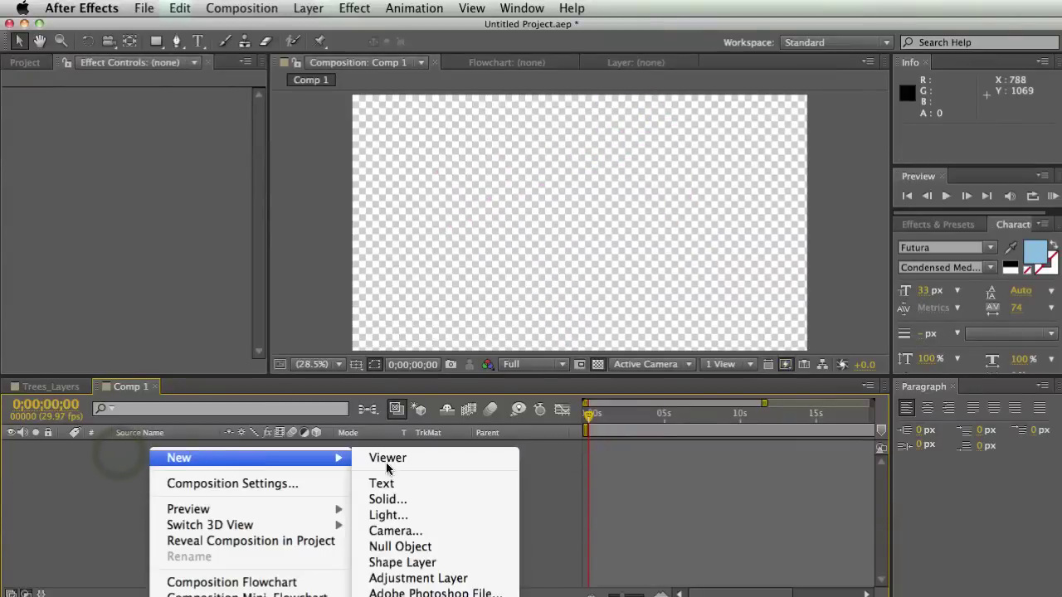
pyautogui.click(428, 484)
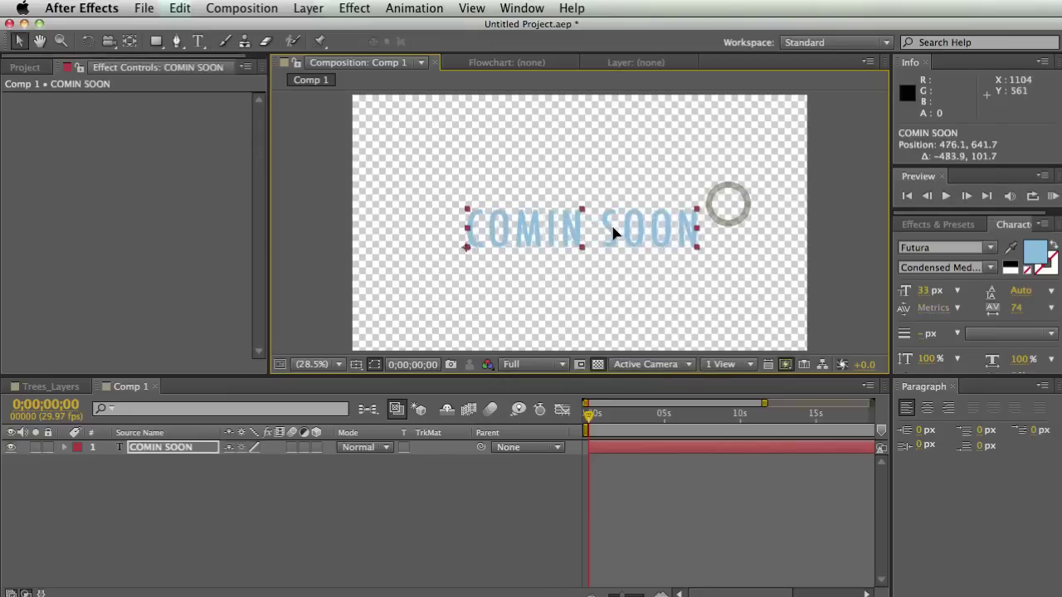
pyautogui.moveTo(613, 232); pyautogui.dragTo(612, 233)
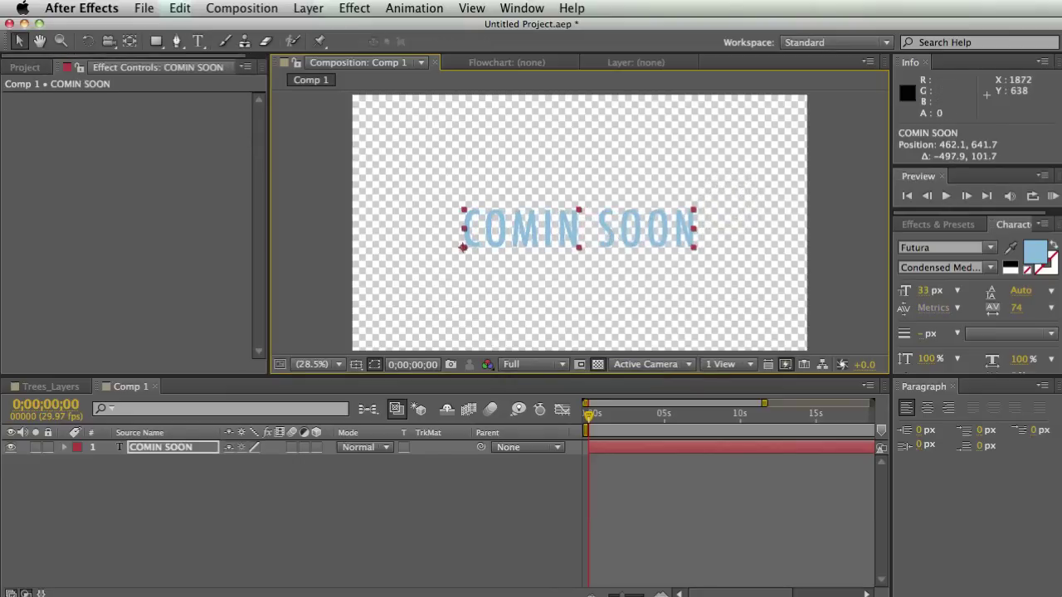
# Set the text's fill color to black, enlarge the composition view and insert an apostrophe so it reads COMIN' SOON.
pyautogui.click(1010, 262)
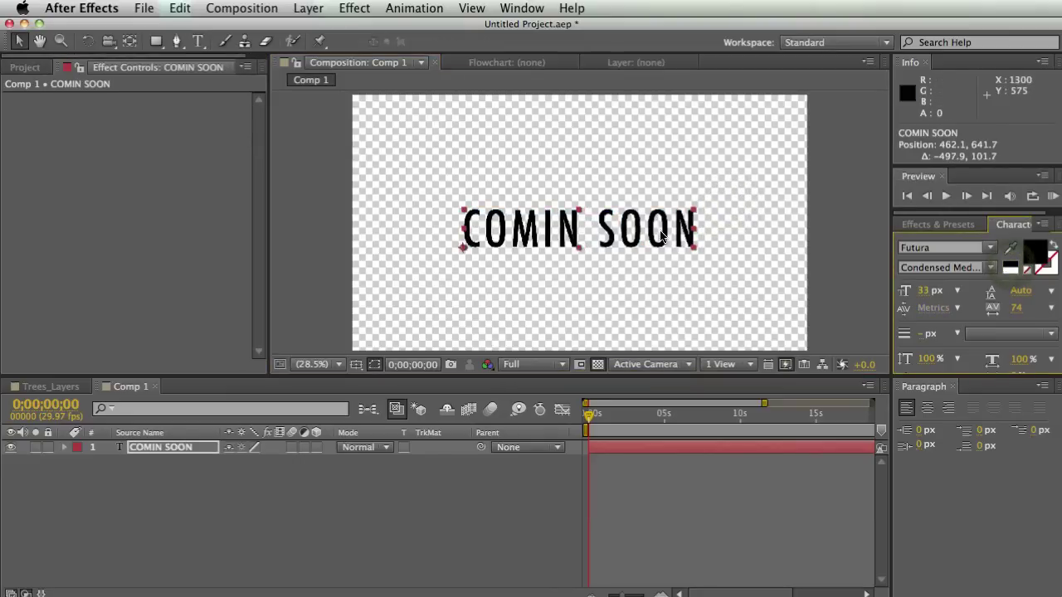
pyautogui.click(620, 370)
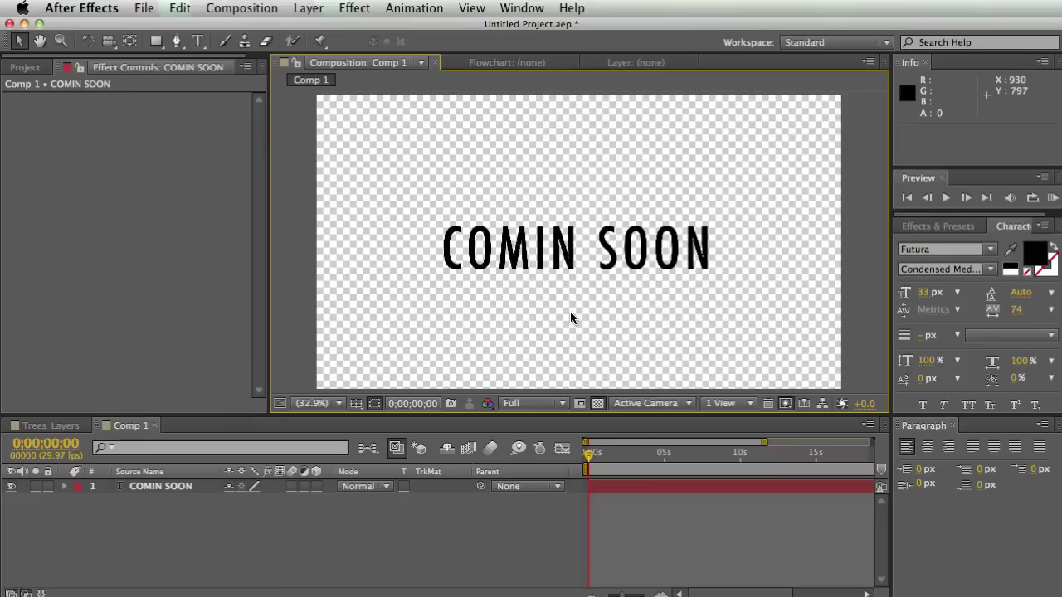
pyautogui.doubleClick(552, 253)
pyautogui.click(556, 262)
pyautogui.write("'")
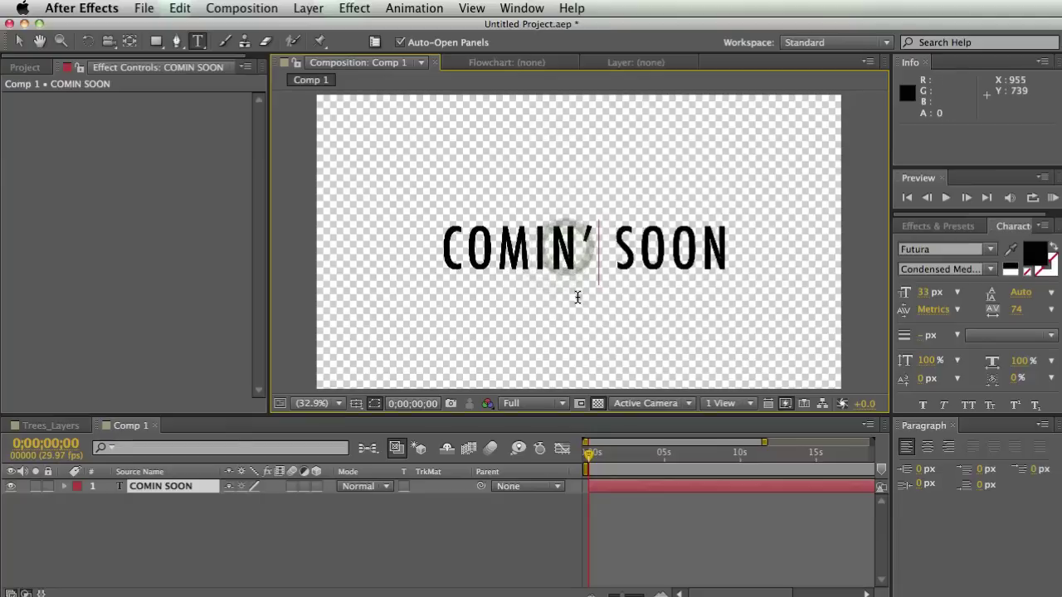
pyautogui.click(347, 516)
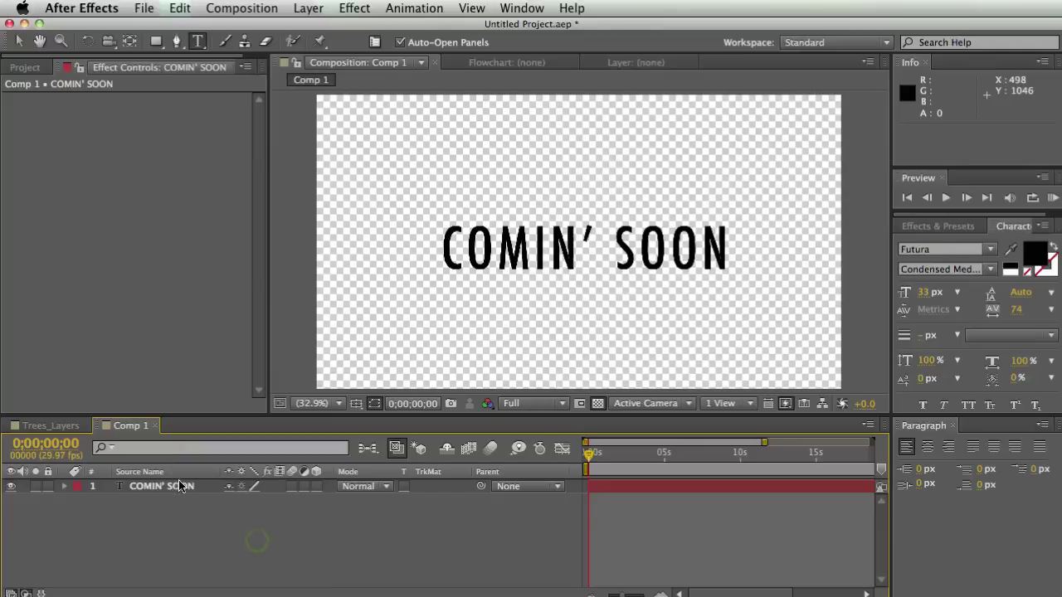
# Make the COMIN' SOON text a 3D layer and set its Z position to -62.
pyautogui.click(179, 486)
pyautogui.click(325, 506)
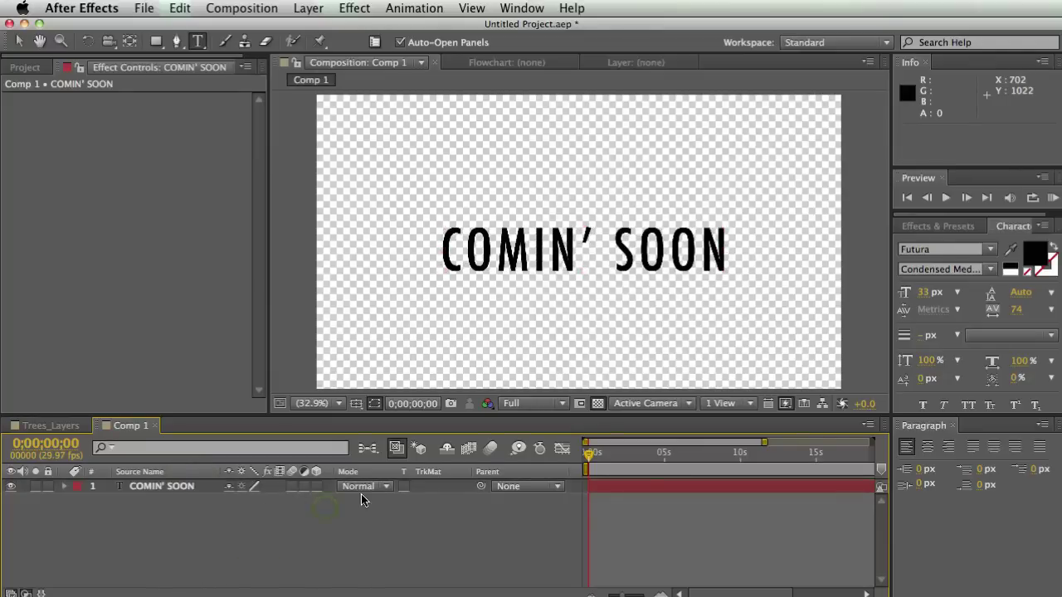
pyautogui.click(316, 487)
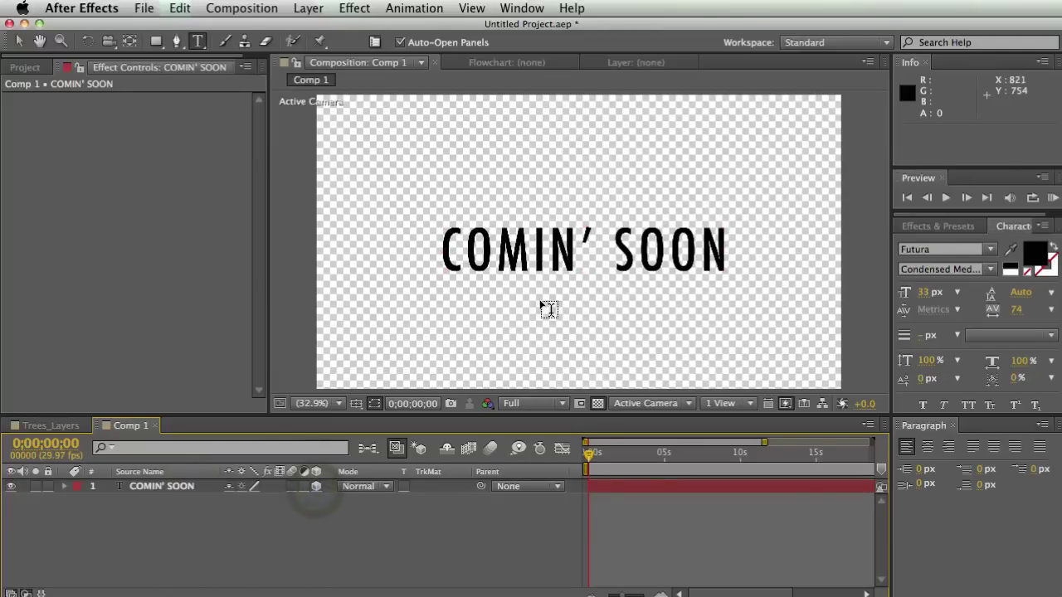
pyautogui.click(161, 486)
pyautogui.press('p')
pyautogui.moveTo(298, 500); pyautogui.dragTo(618, 501)
# Keyframe the text's Position so it flies in from near the camera at 0;00;00;00 to 452.0, 644.3, -62.0 at 0;00;01;28.
pyautogui.hotkey('alt', 'shift', 'p')
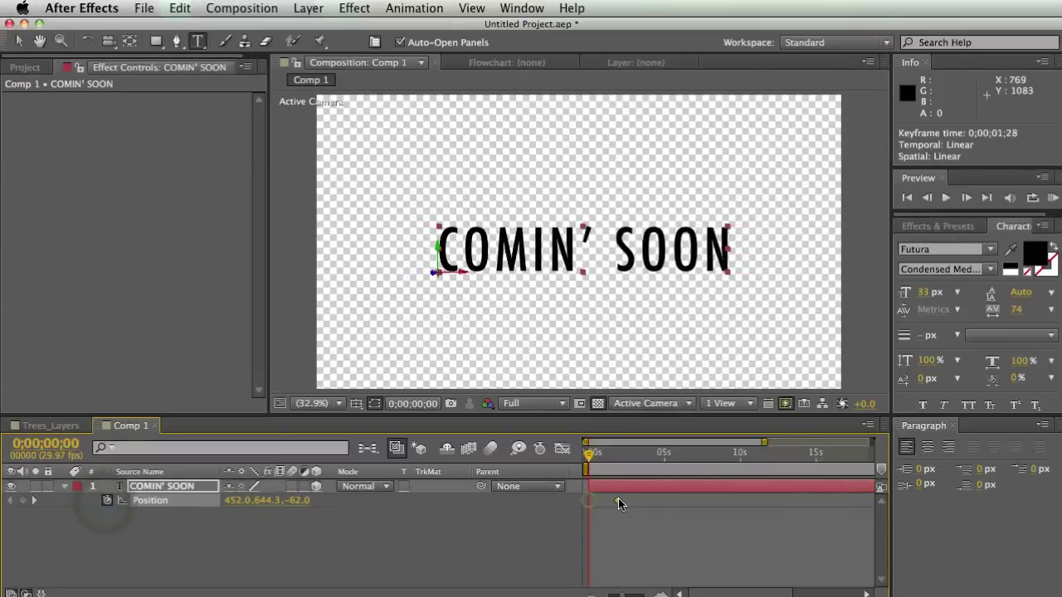
pyautogui.click(23, 500)
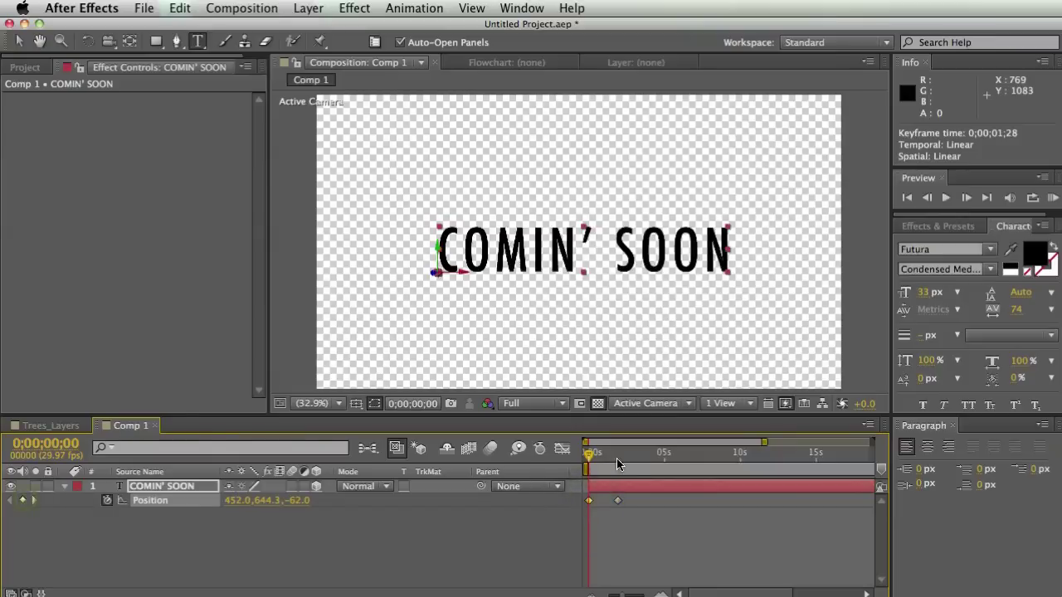
pyautogui.moveTo(302, 501); pyautogui.dragTo(67, 502)
pyautogui.moveTo(589, 453); pyautogui.dragTo(618, 458)
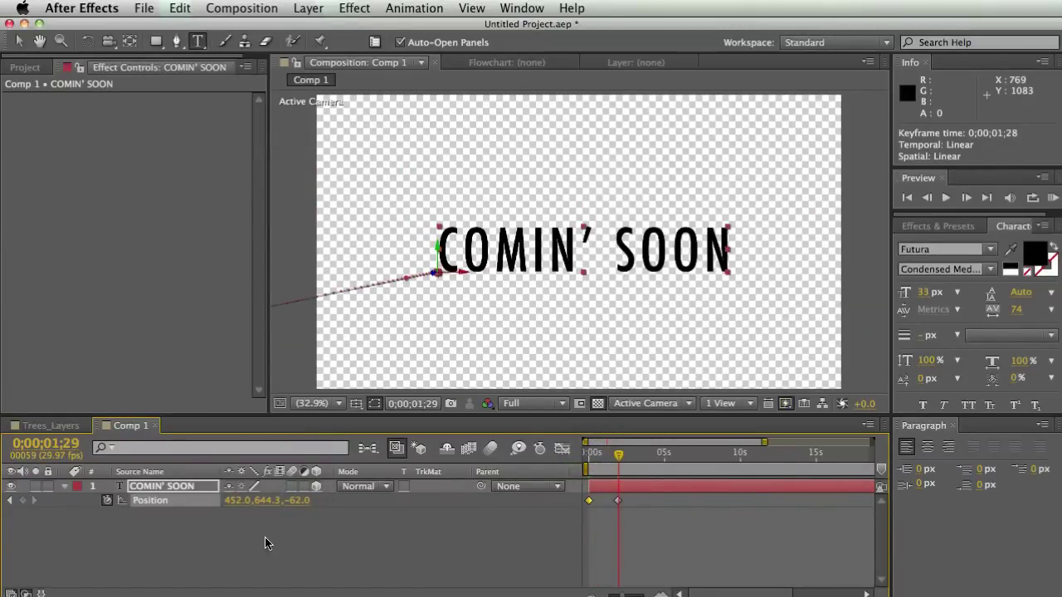
# Keyframe the text's X Rotation from a turned angle at about 1 second to 0° at 0;00;02;01, and scrub through the animation.
pyautogui.press('r')
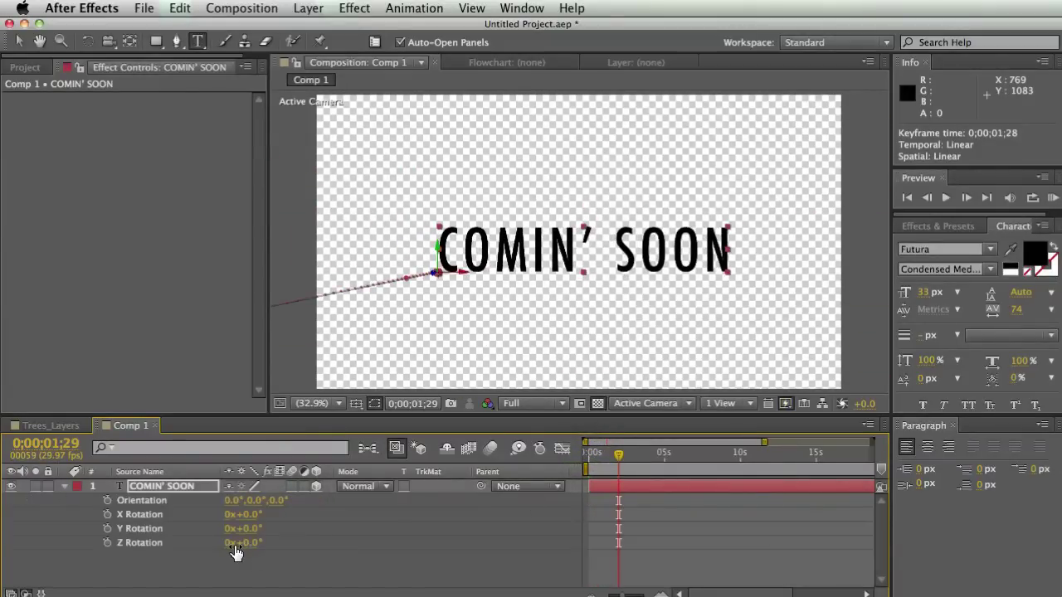
pyautogui.click(107, 514)
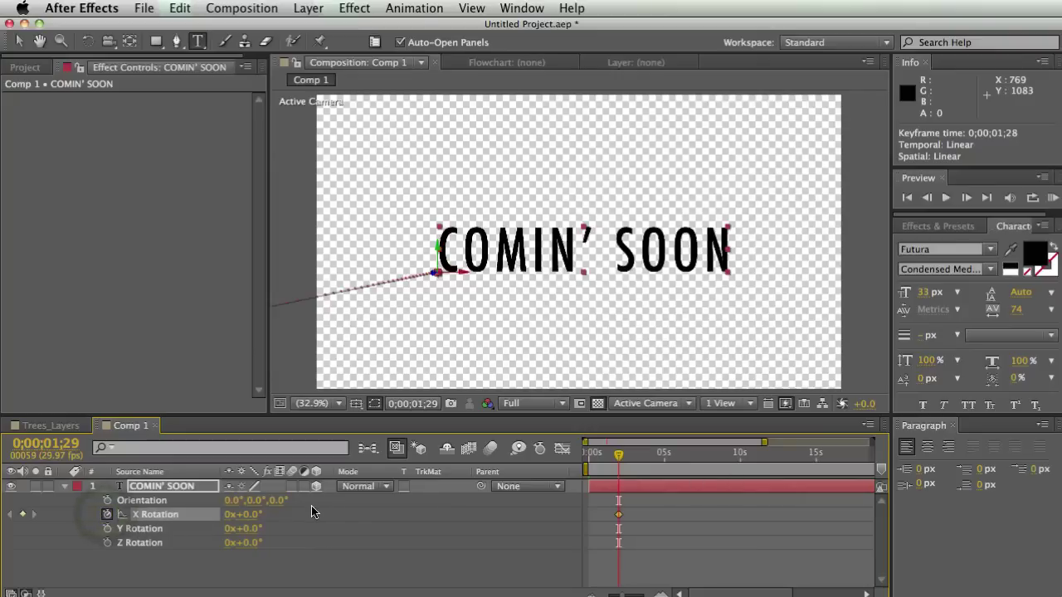
pyautogui.moveTo(615, 518)
pyautogui.mouseDown()
pyautogui.moveTo(589, 515)
pyautogui.moveTo(618, 515)
pyautogui.mouseUp()
pyautogui.click(619, 458)
pyautogui.moveTo(619, 458); pyautogui.dragTo(602, 458)
pyautogui.moveTo(253, 524); pyautogui.dragTo(322, 515)
pyautogui.moveTo(608, 465)
pyautogui.mouseDown()
pyautogui.moveTo(626, 461)
pyautogui.moveTo(597, 462)
pyautogui.moveTo(634, 462)
pyautogui.moveTo(592, 462)
pyautogui.moveTo(628, 465)
pyautogui.mouseUp()
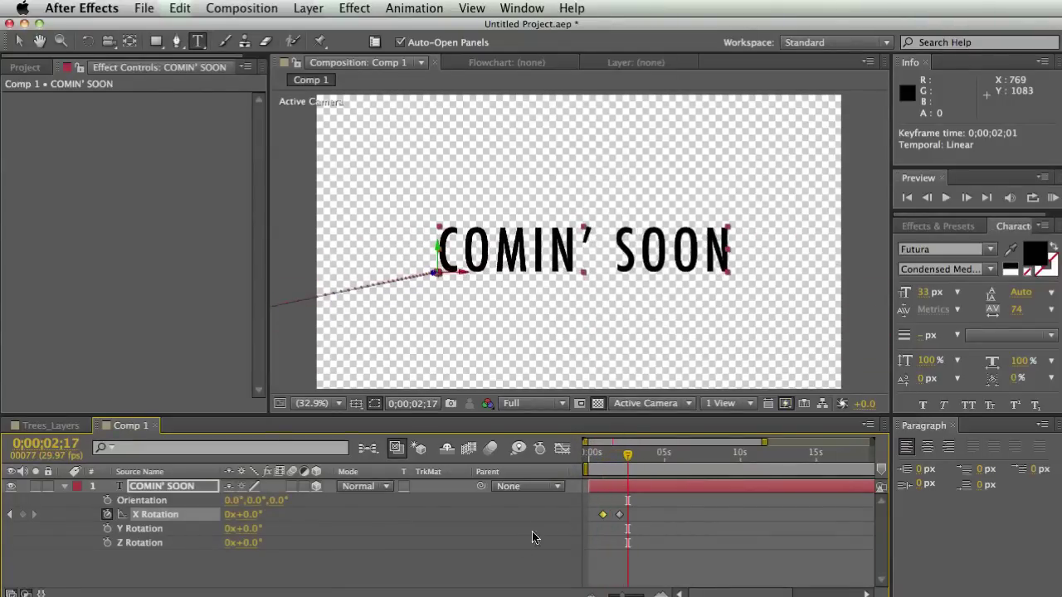
pyautogui.click(507, 569)
pyautogui.moveTo(628, 461); pyautogui.dragTo(584, 466)
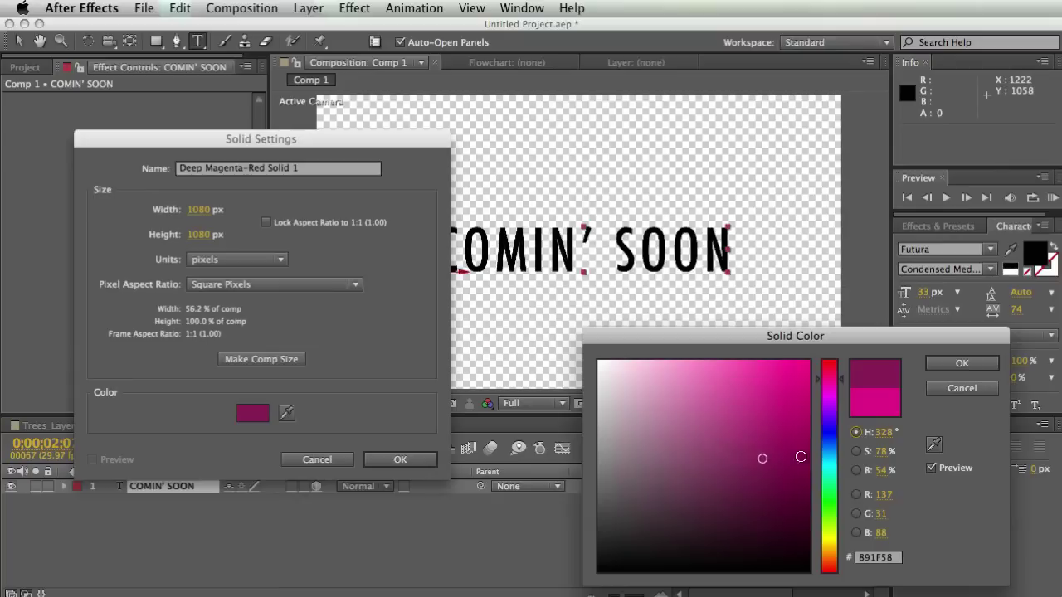
# Add a 1080 by 1080 px solid in the dark magenta color 891F58 and place it below the text layer.
pyautogui.click(961, 363)
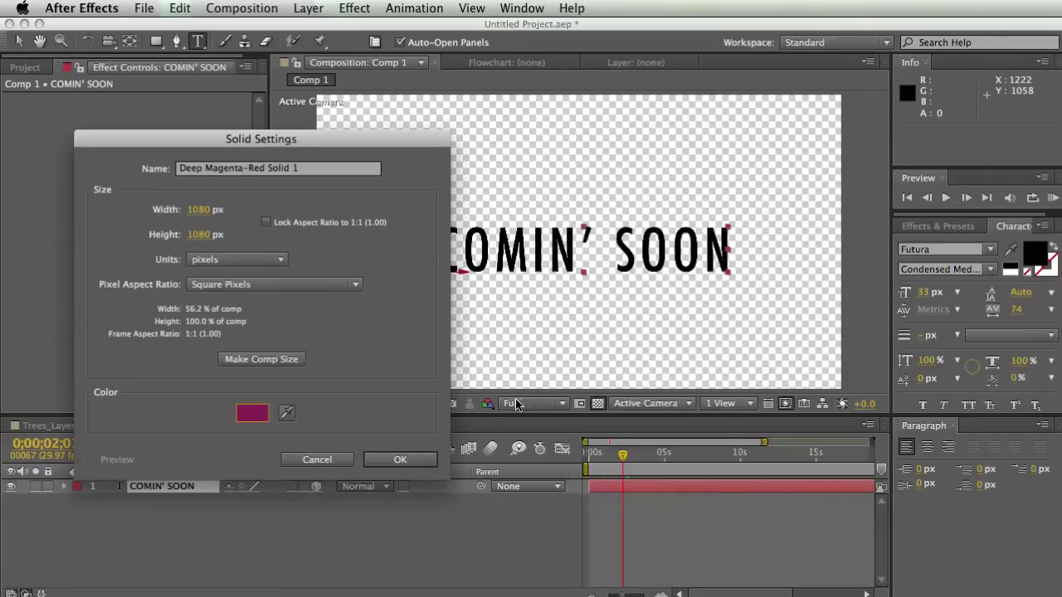
pyautogui.click(405, 462)
pyautogui.moveTo(183, 485); pyautogui.dragTo(180, 530)
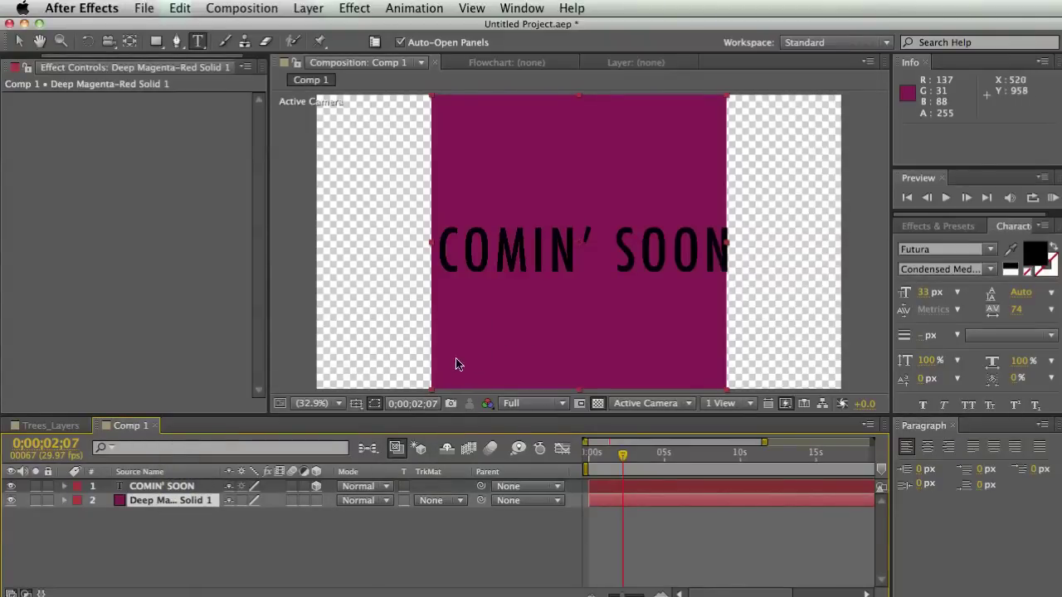
# Stretch the solid to about 184% by 106% so it fills the frame, and scrub the timeline to 0;00;07;04.
pyautogui.press('v')
pyautogui.moveTo(431, 388); pyautogui.dragTo(375, 366)
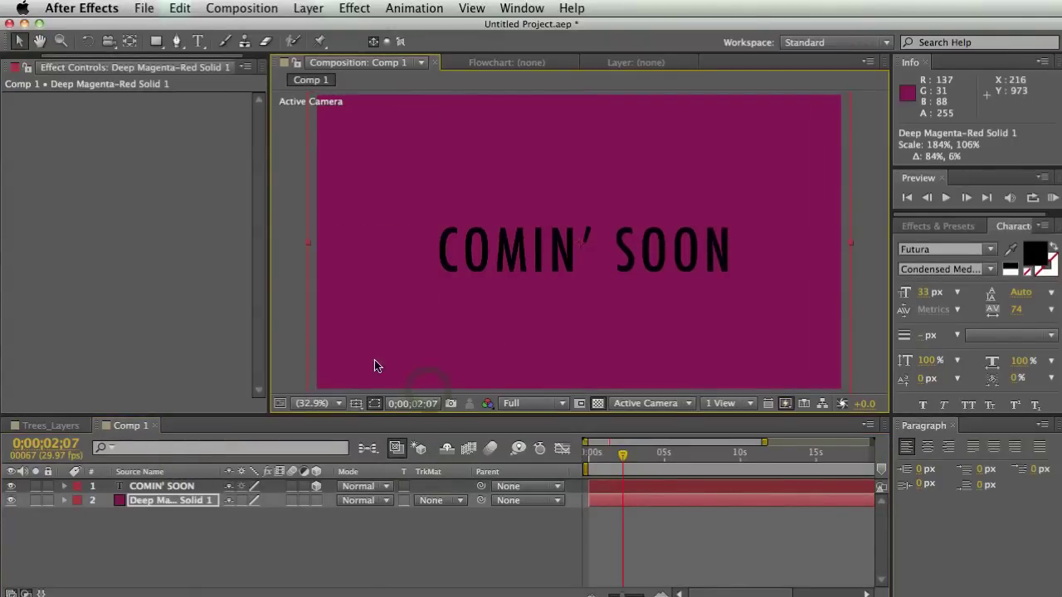
pyautogui.click(345, 521)
pyautogui.moveTo(628, 459); pyautogui.dragTo(697, 461)
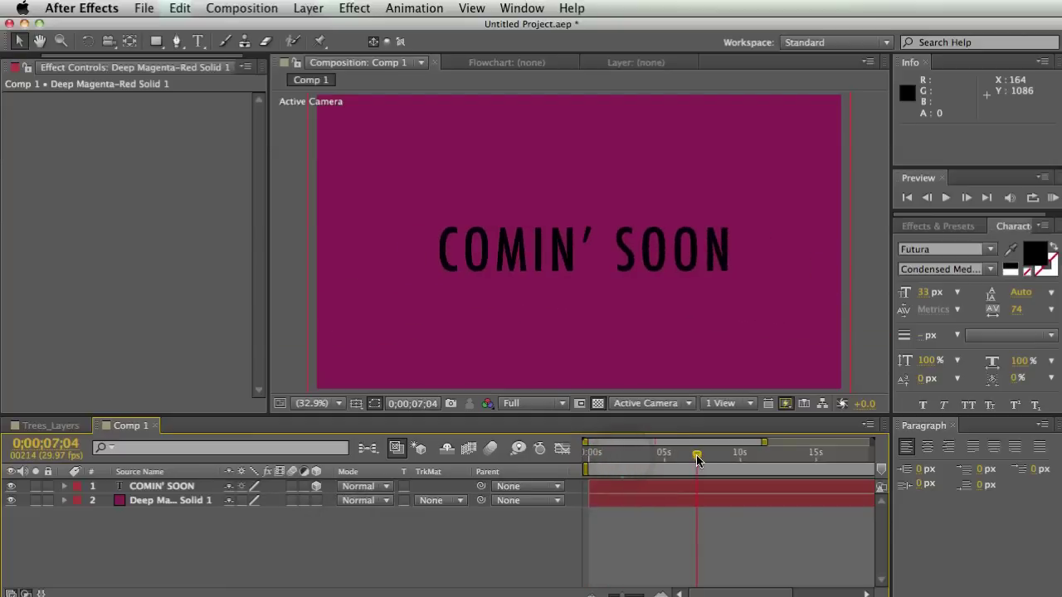
# Turn off 3D for the magenta solid, try moving it above the text layer, and undo the reordering.
pyautogui.click(186, 501)
pyautogui.click(187, 486)
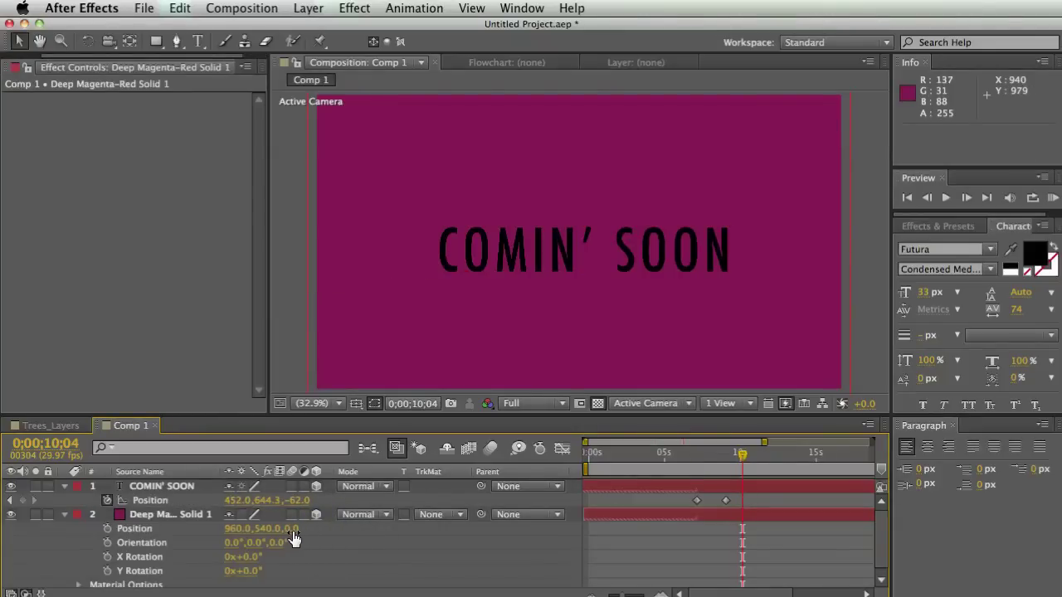
pyautogui.click(315, 515)
pyautogui.moveTo(184, 519); pyautogui.dragTo(179, 487)
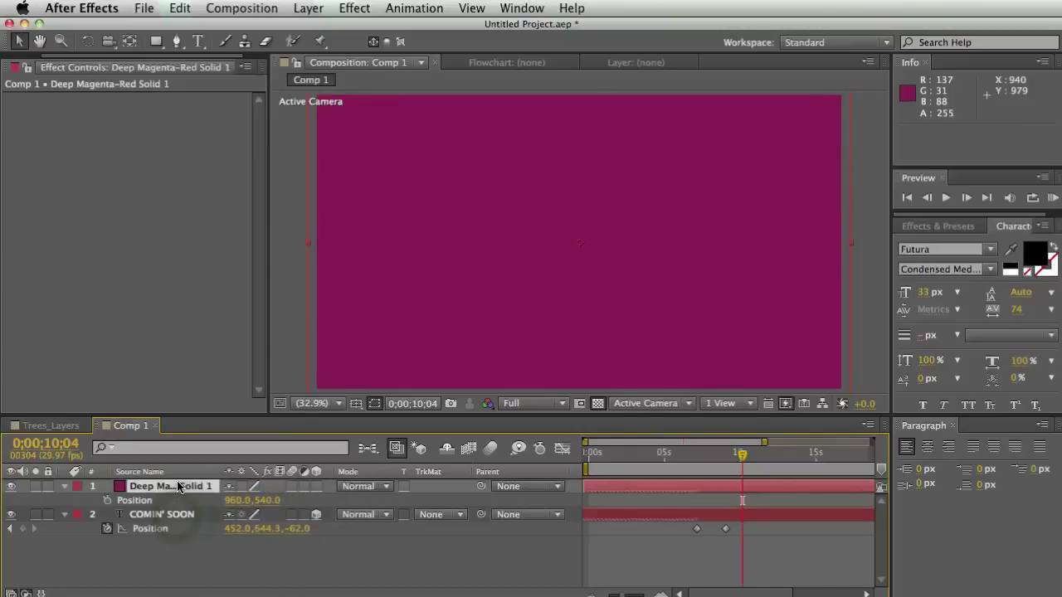
pyautogui.press('super+z')
pyautogui.click(186, 557)
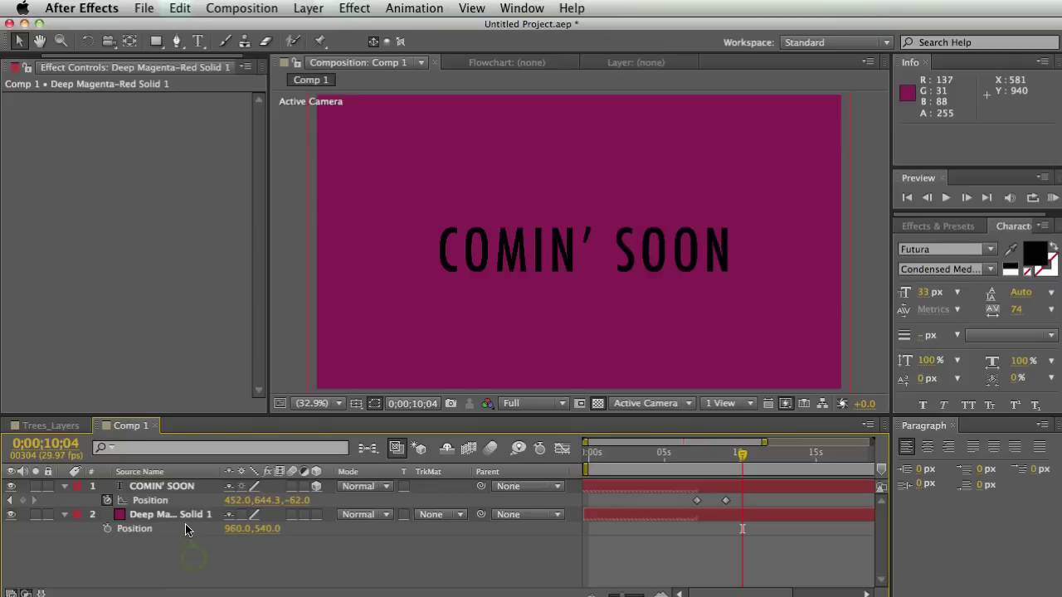
pyautogui.moveTo(175, 519)
pyautogui.mouseDown()
pyautogui.moveTo(174, 507)
pyautogui.moveTo(178, 522)
pyautogui.mouseUp()
pyautogui.click(170, 487)
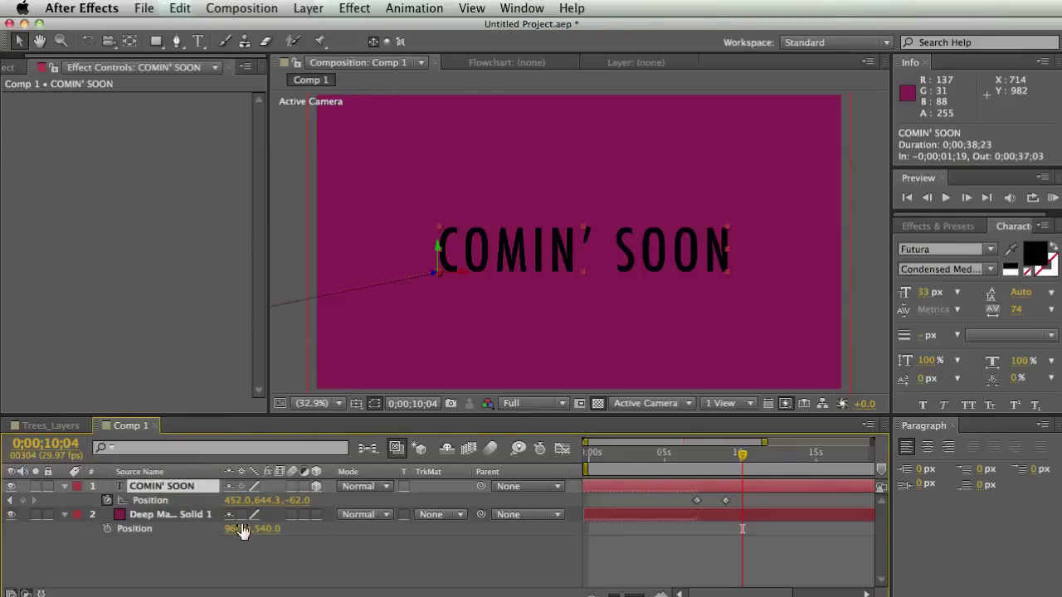
# Add a two-node camera layer with the 50mm preset.
pyautogui.rightClick(164, 554)
pyautogui.moveTo(272, 563)
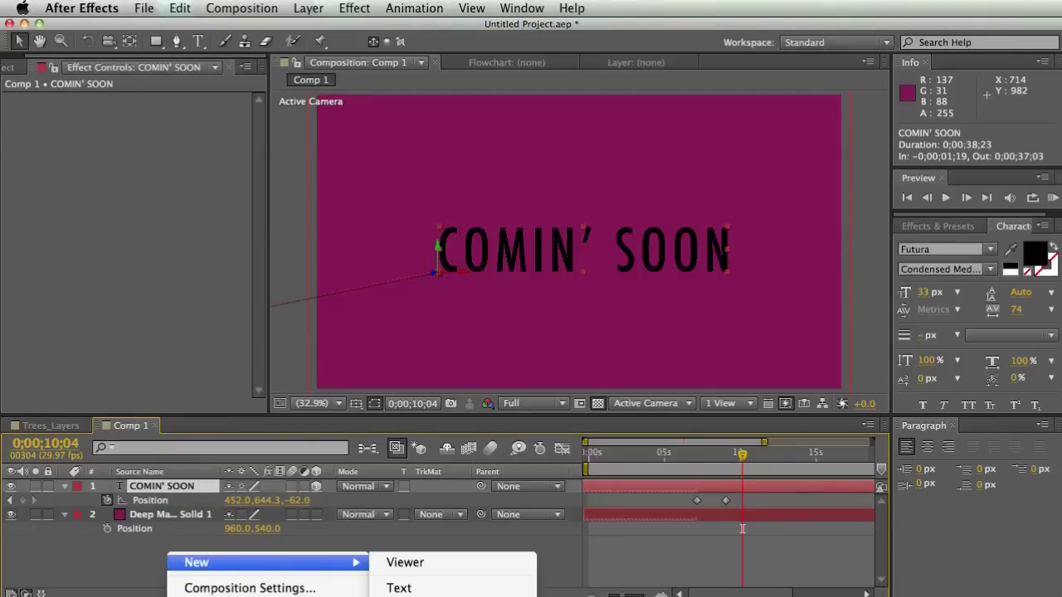
pyautogui.click(415, 591)
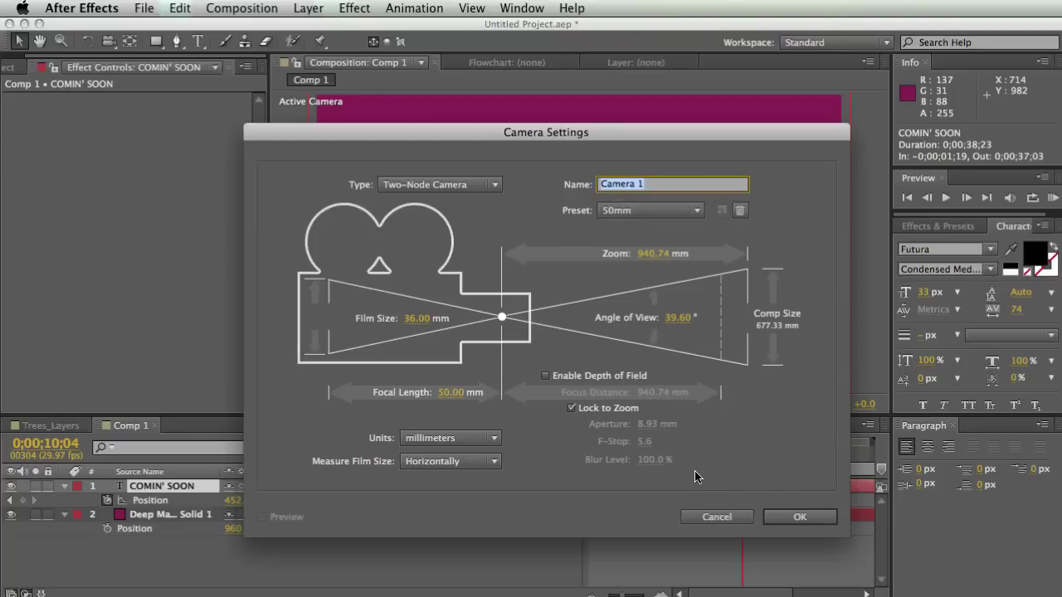
pyautogui.click(799, 517)
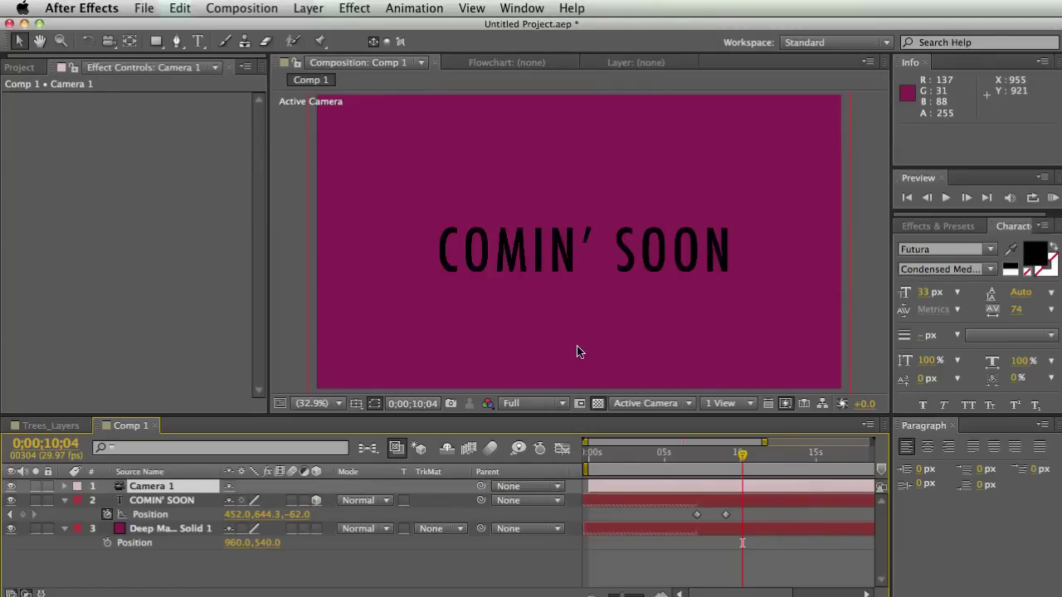
# Make the magenta solid 3D, push its Z position back to 2195, and orbit the camera around the scene.
pyautogui.press('c')
pyautogui.press('c')
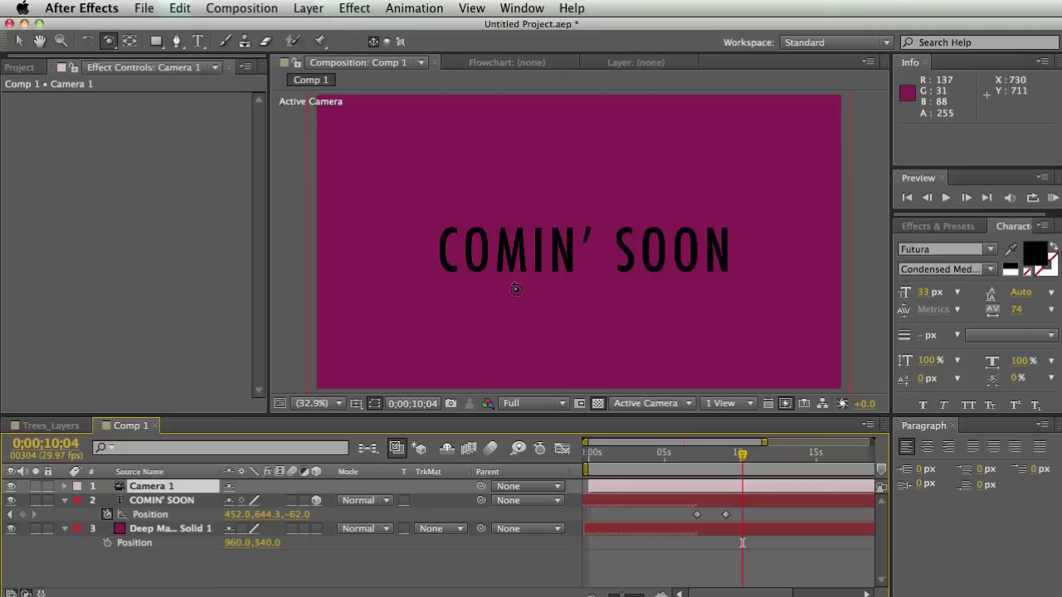
pyautogui.moveTo(600, 296)
pyautogui.mouseDown()
pyautogui.moveTo(588, 289)
pyautogui.moveTo(628, 289)
pyautogui.moveTo(524, 289)
pyautogui.moveTo(603, 294)
pyautogui.mouseUp()
pyautogui.click(311, 531)
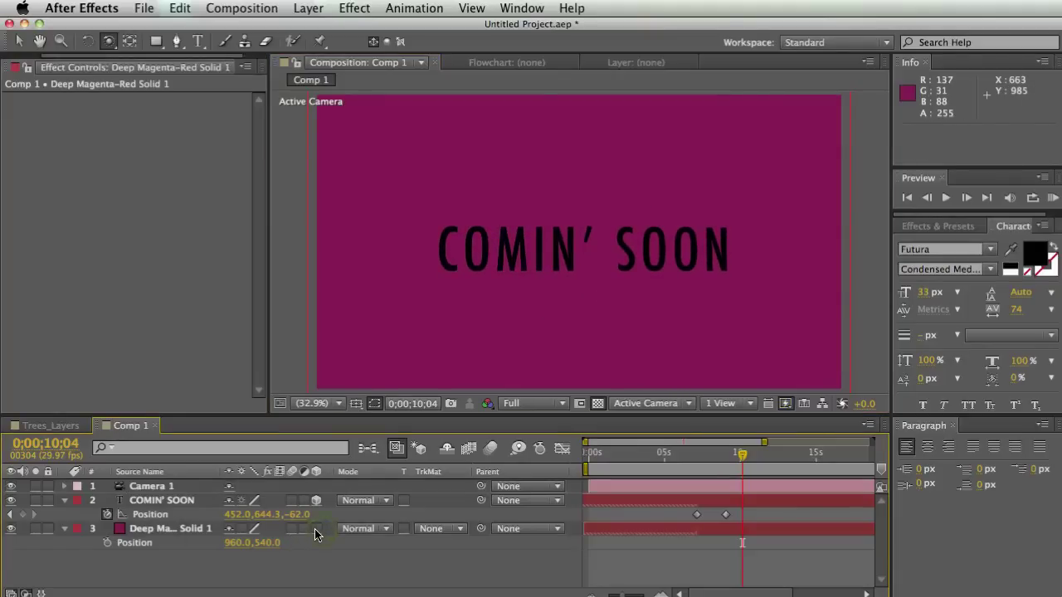
pyautogui.click(315, 528)
pyautogui.moveTo(294, 543); pyautogui.dragTo(489, 541)
pyautogui.moveTo(593, 298); pyautogui.dragTo(655, 286)
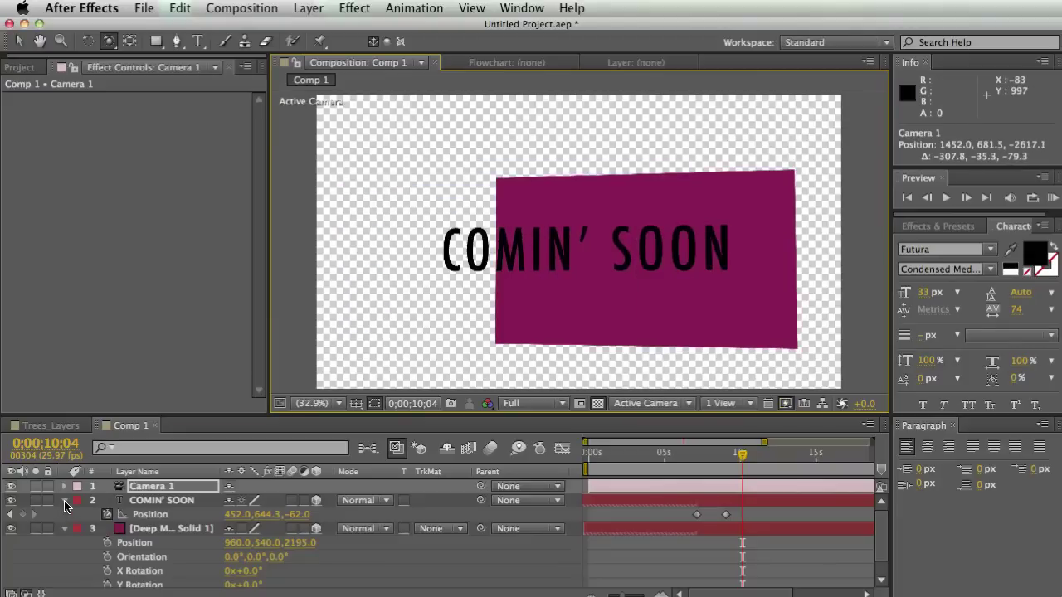
# Collapse the layer properties and add a white Point light at 100% intensity without shadows.
pyautogui.click(65, 500)
pyautogui.click(64, 514)
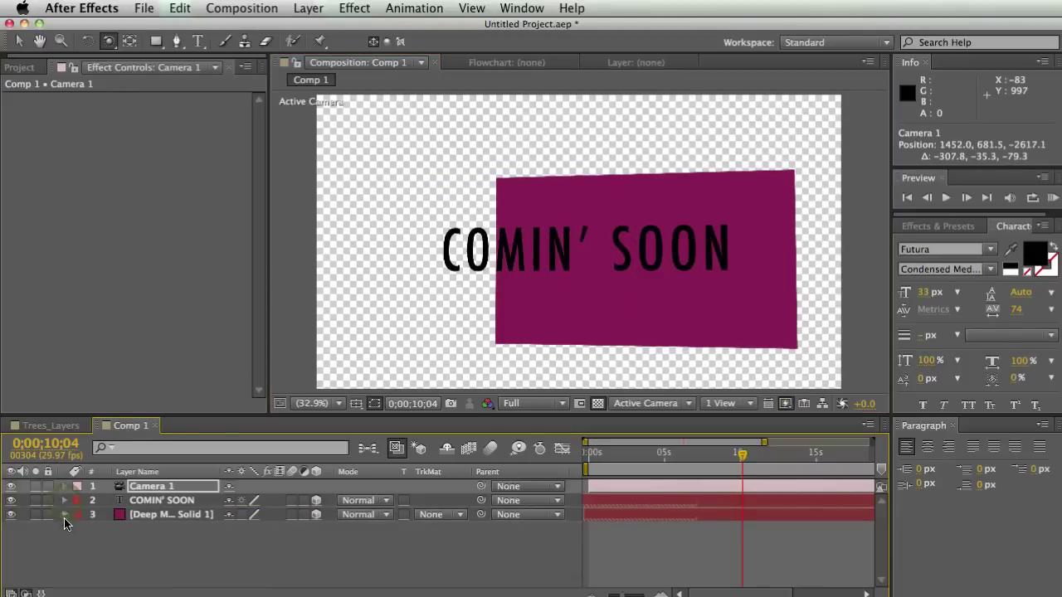
pyautogui.rightClick(166, 539)
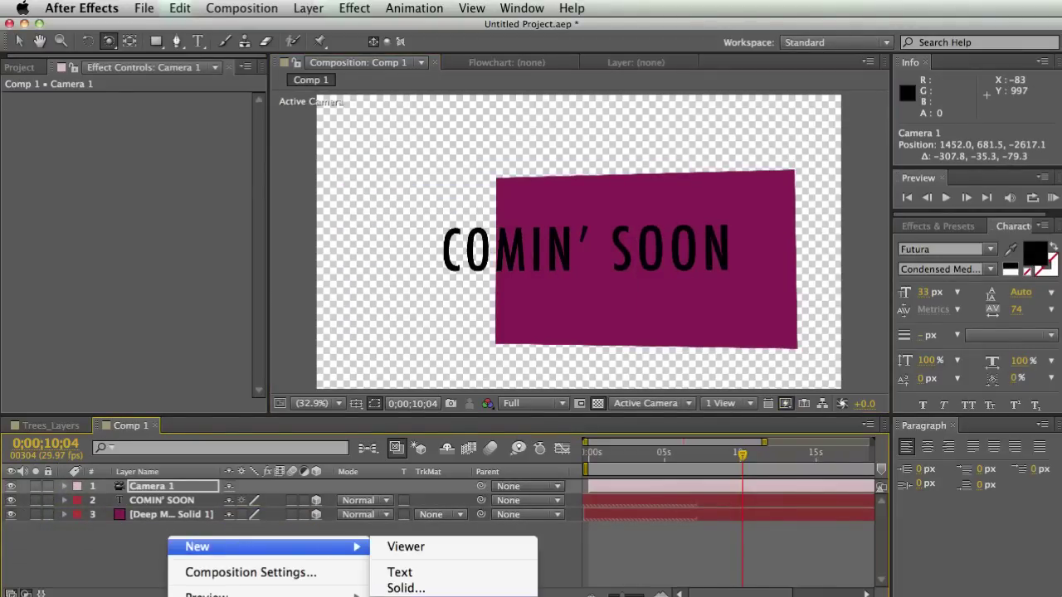
pyautogui.click(237, 486)
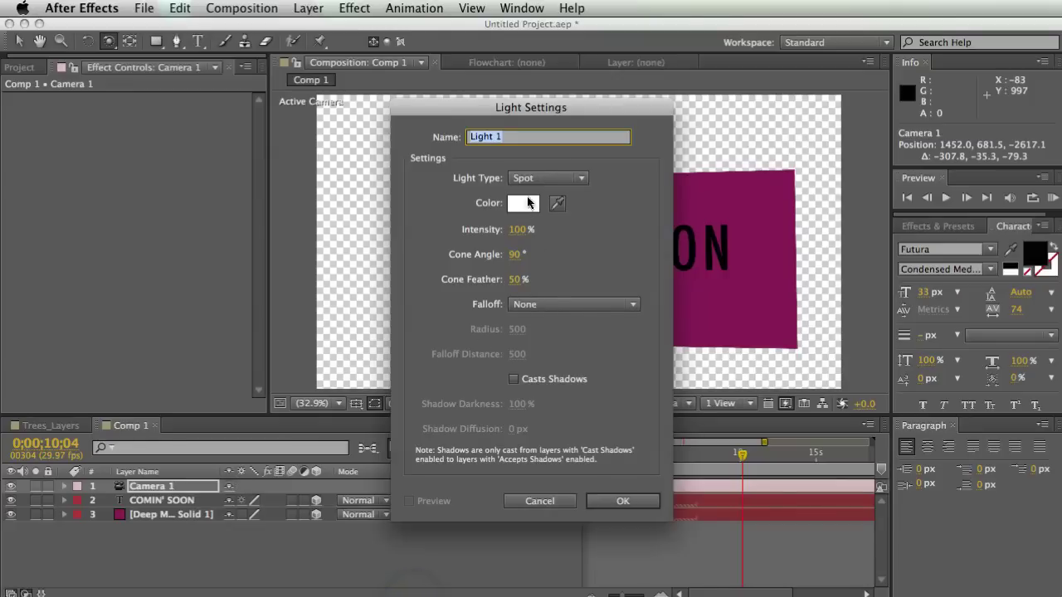
pyautogui.click(530, 177)
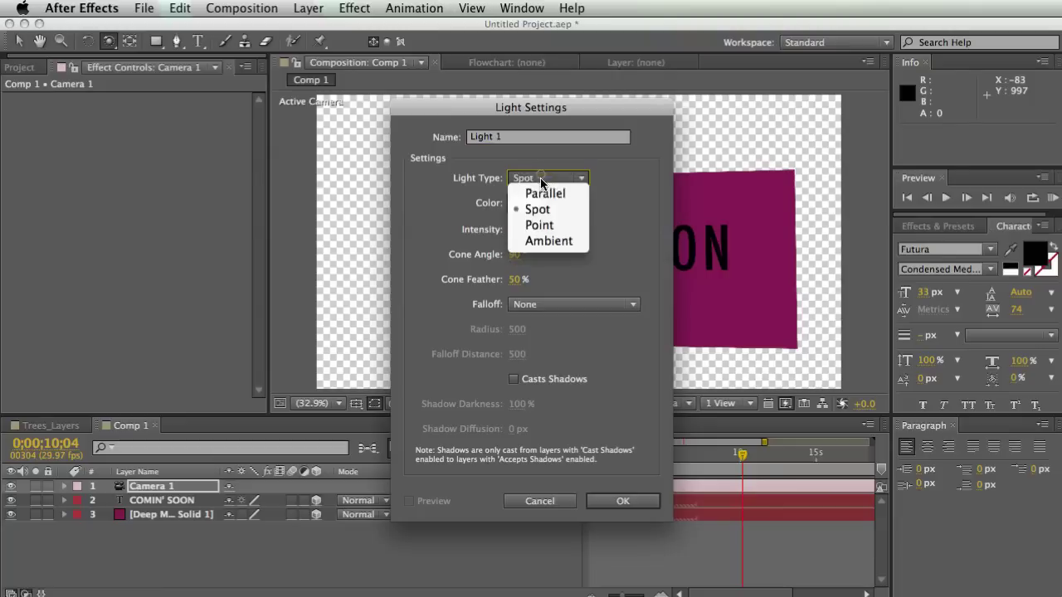
pyautogui.click(554, 226)
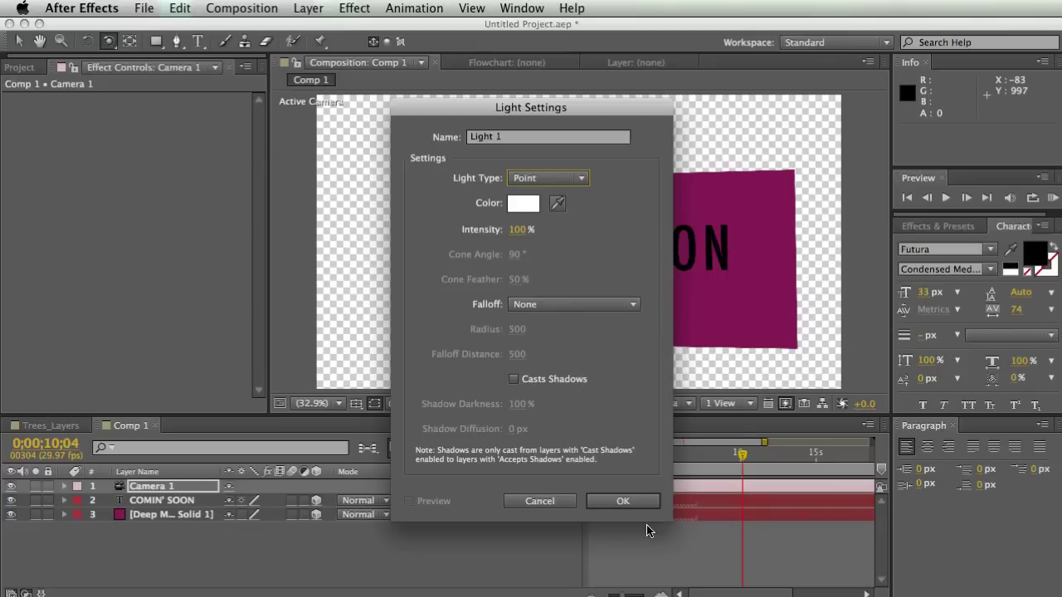
pyautogui.click(624, 501)
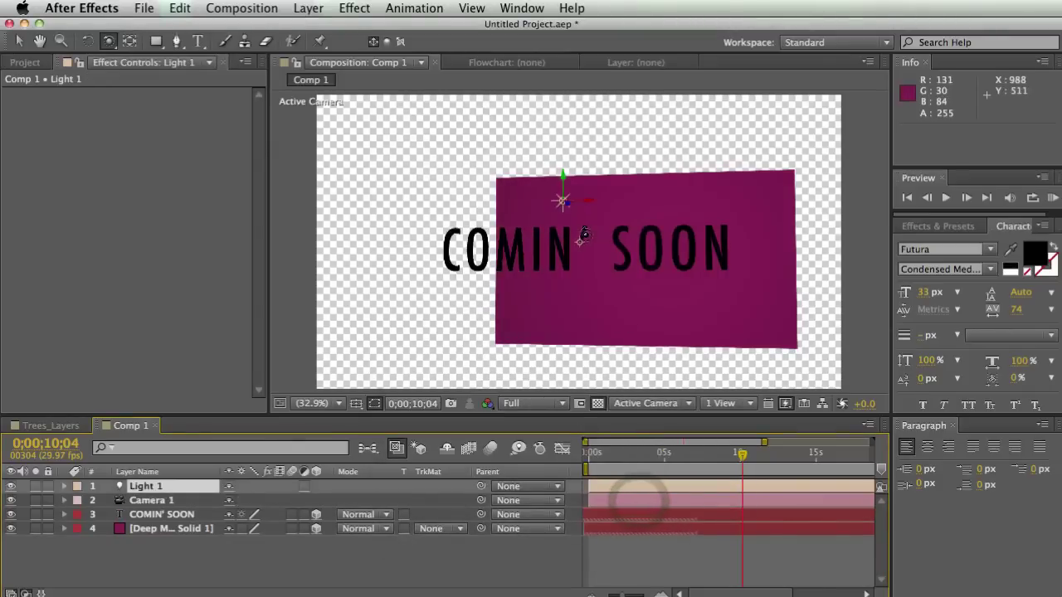
# Orbit the camera around the scene and set the light's Position to 1107.4, 460.0, -1168.5.
pyautogui.moveTo(584, 234); pyautogui.dragTo(542, 298)
pyautogui.press('p')
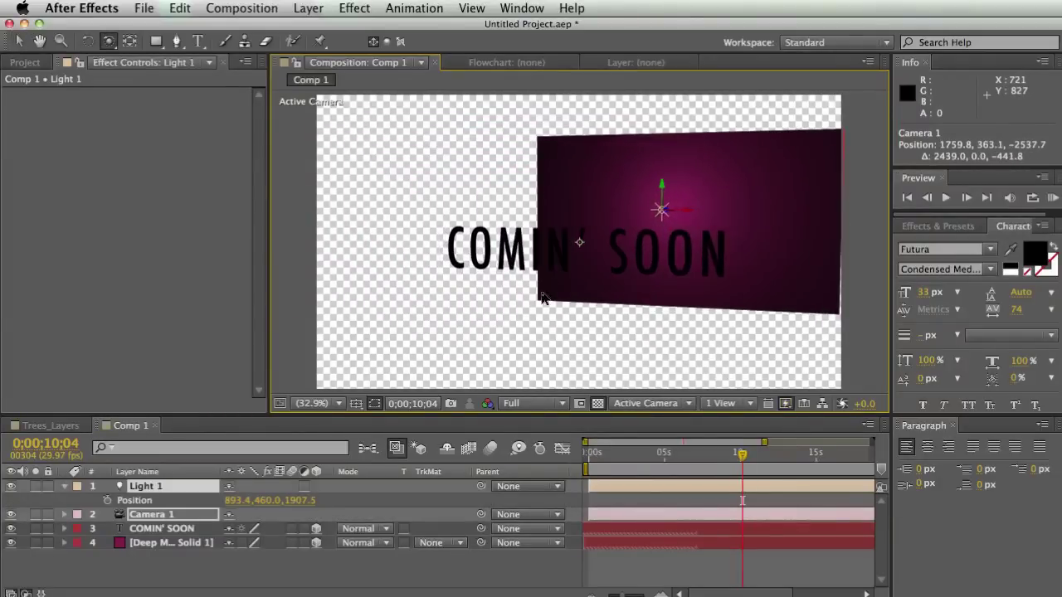
pyautogui.moveTo(234, 501); pyautogui.dragTo(421, 508)
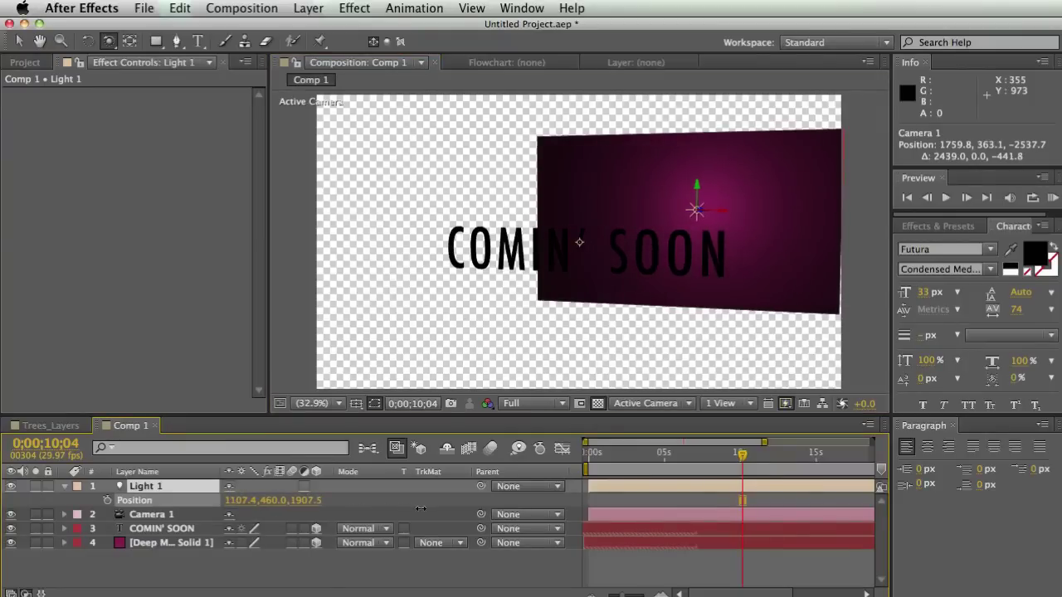
pyautogui.moveTo(292, 509); pyautogui.dragTo(58, 499)
# Change the COMIN' SOON text's fill color to the blue 4F70DD.
pyautogui.click(162, 528)
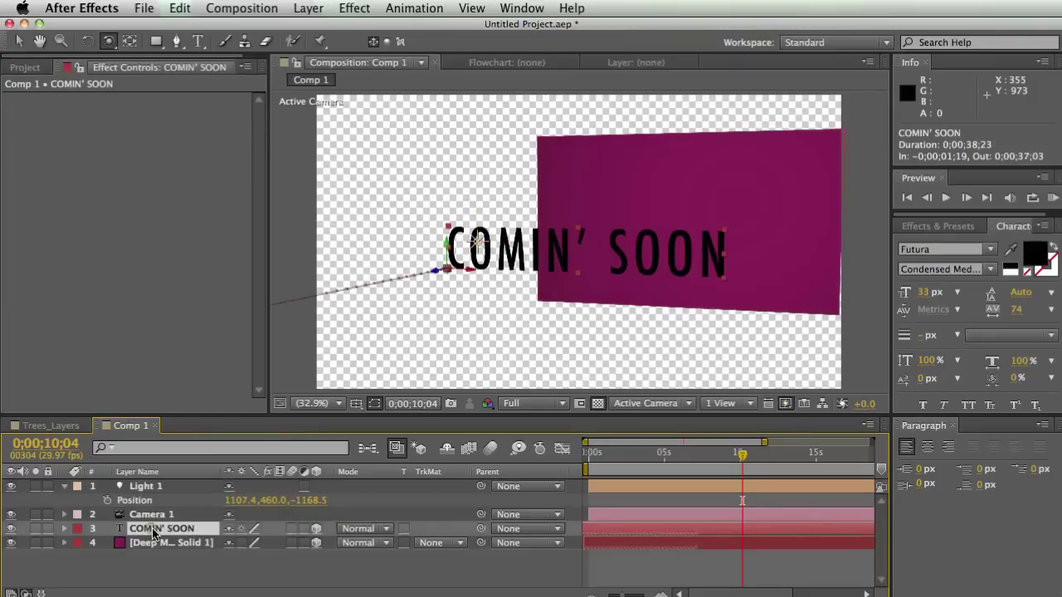
pyautogui.click(1035, 253)
pyautogui.click(767, 445)
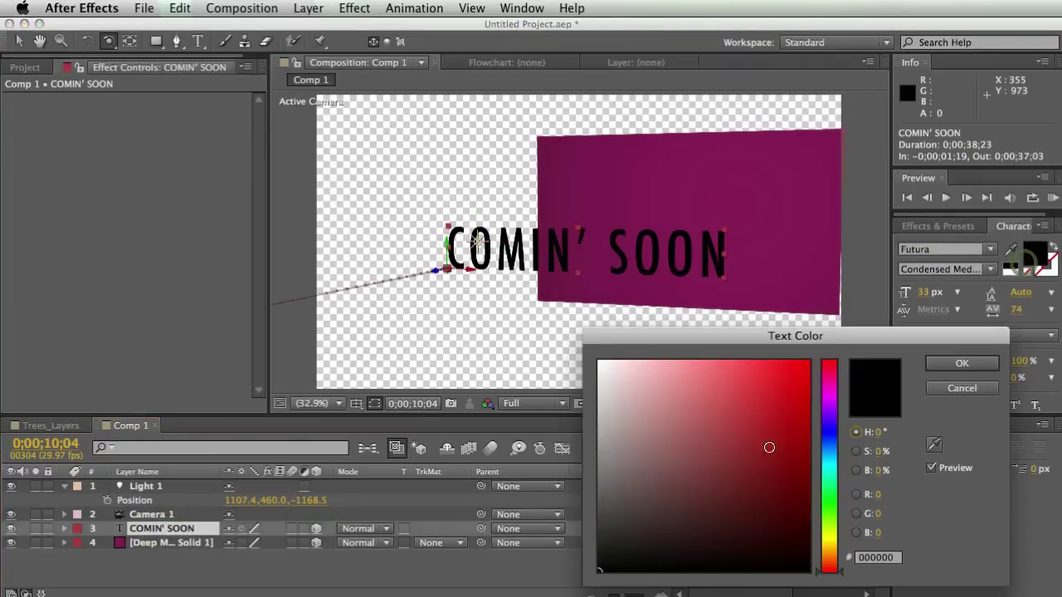
pyautogui.moveTo(829, 465); pyautogui.dragTo(829, 440)
pyautogui.click(778, 427)
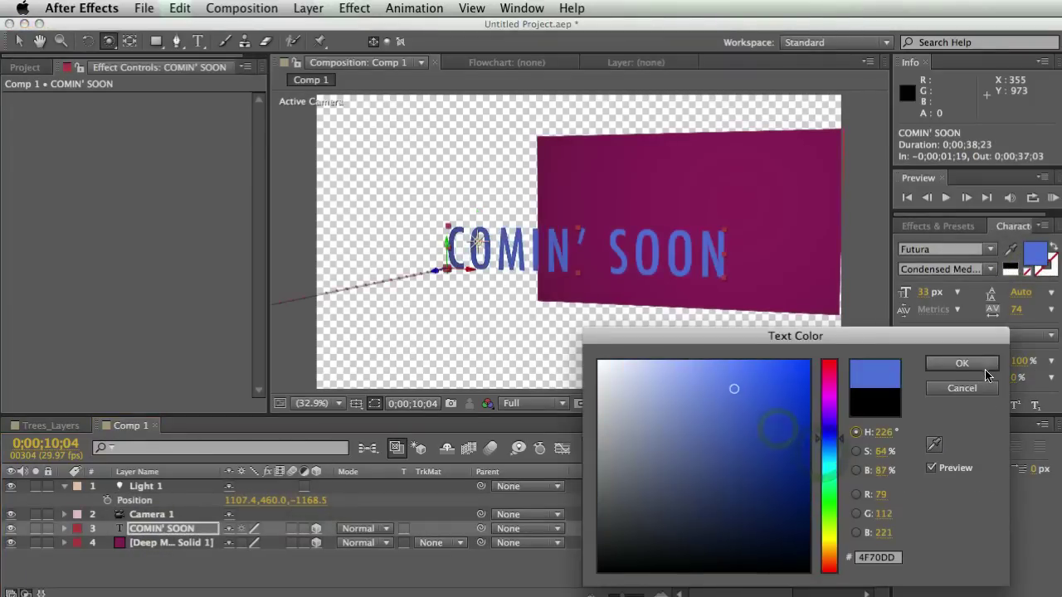
pyautogui.click(962, 363)
# Set the light's Z position to -1224.5 and its Intensity to 118%, and orbit the camera to view the scene more frontally.
pyautogui.moveTo(481, 492); pyautogui.dragTo(355, 495)
pyautogui.click(75, 528)
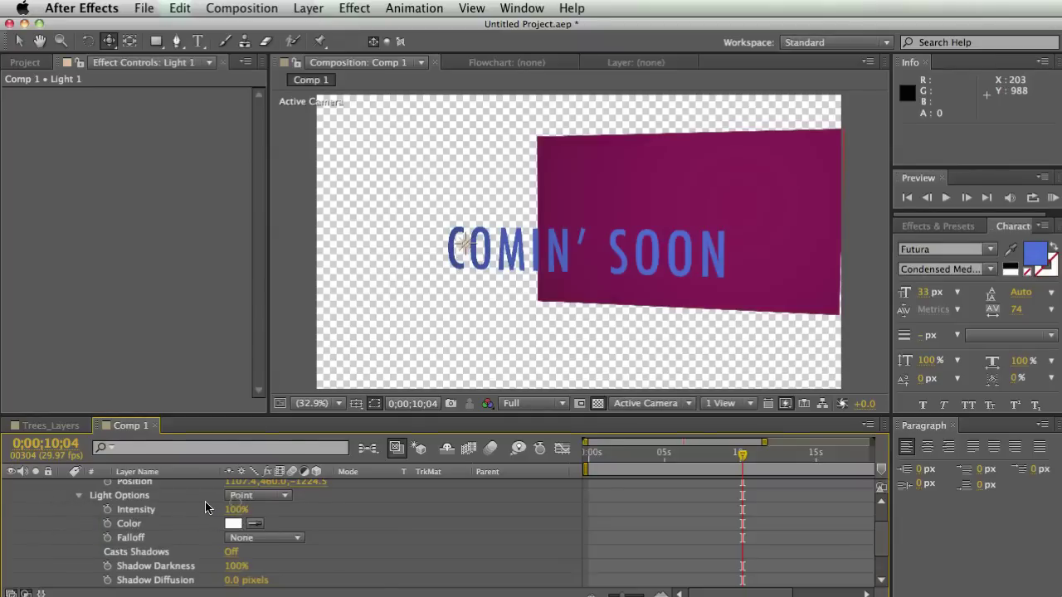
pyautogui.moveTo(237, 510); pyautogui.dragTo(235, 509)
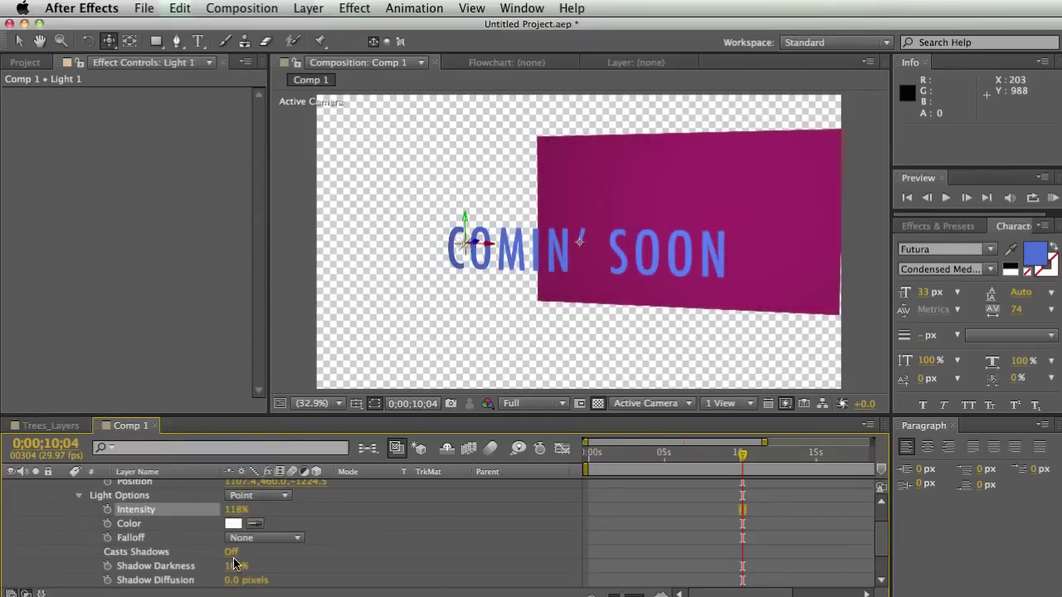
pyautogui.scroll(-3, 245, 577)
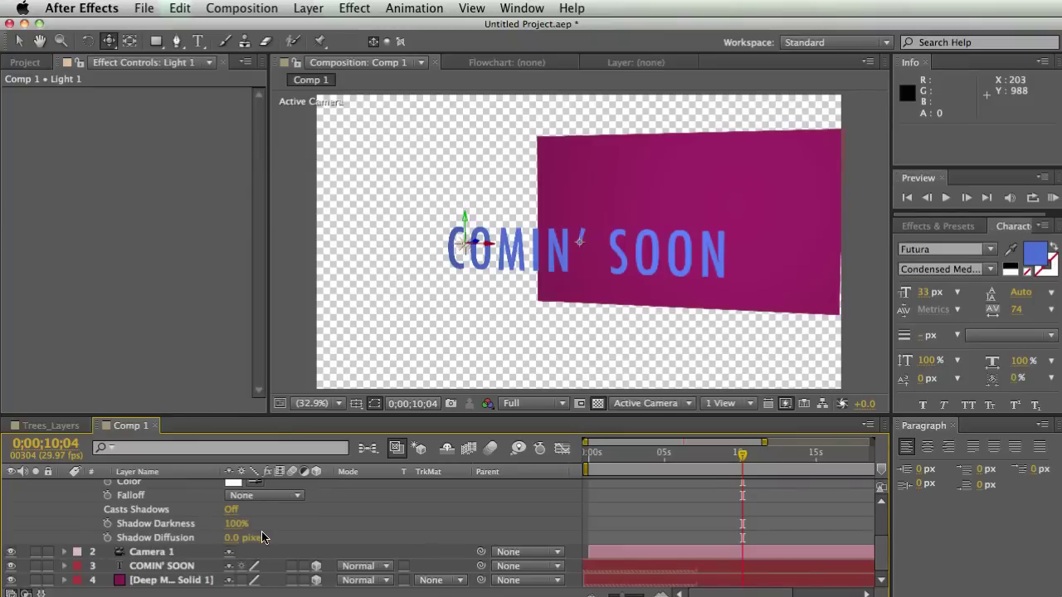
pyautogui.scroll(3, 262, 537)
pyautogui.scroll(1, 268, 551)
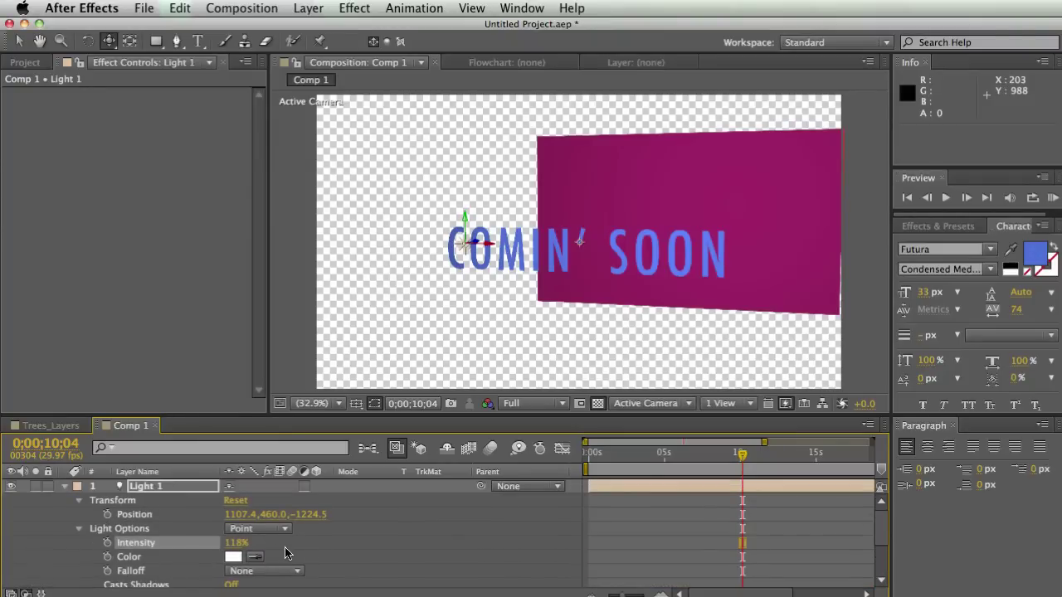
pyautogui.moveTo(530, 291); pyautogui.dragTo(474, 329)
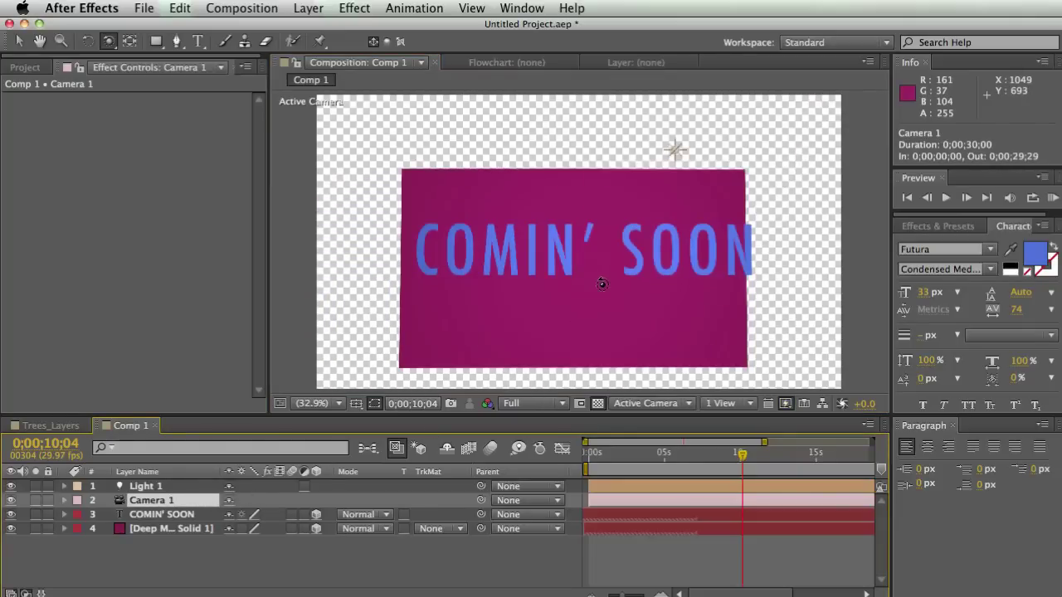
# Delete all layers from Comp 1 and add a 1080 by 1080 px solid in the cyan color 21E5E3.
pyautogui.press('super+a')
pyautogui.press('Delete')
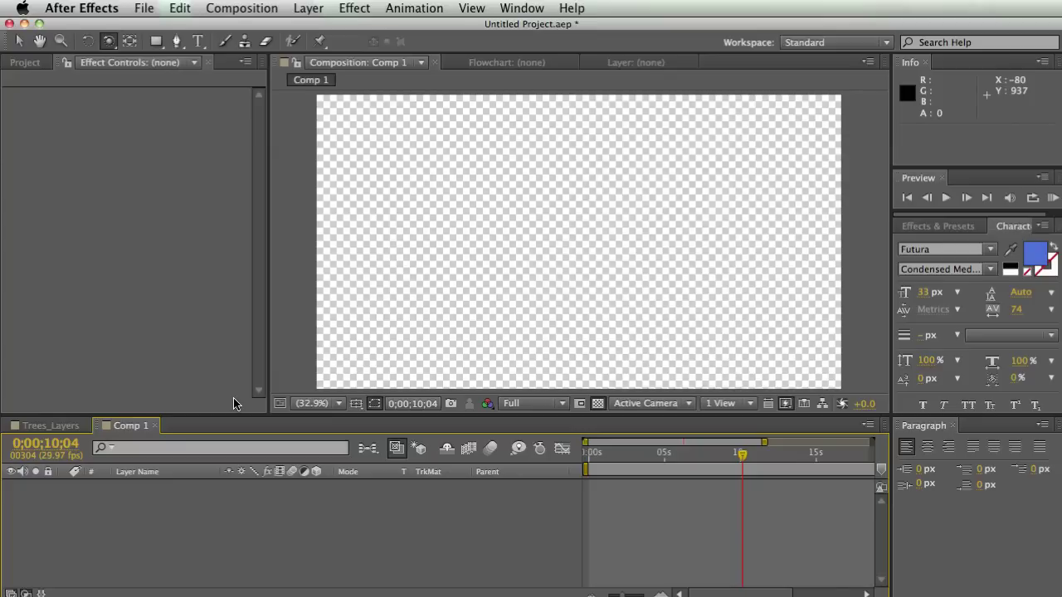
pyautogui.rightClick(126, 497)
pyautogui.moveTo(192, 506)
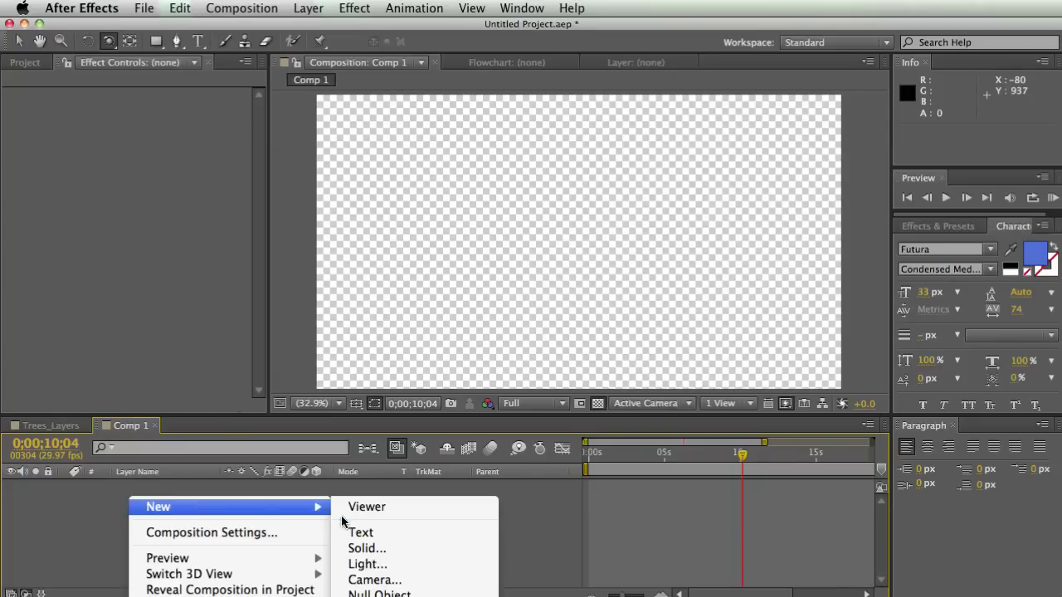
pyautogui.click(390, 552)
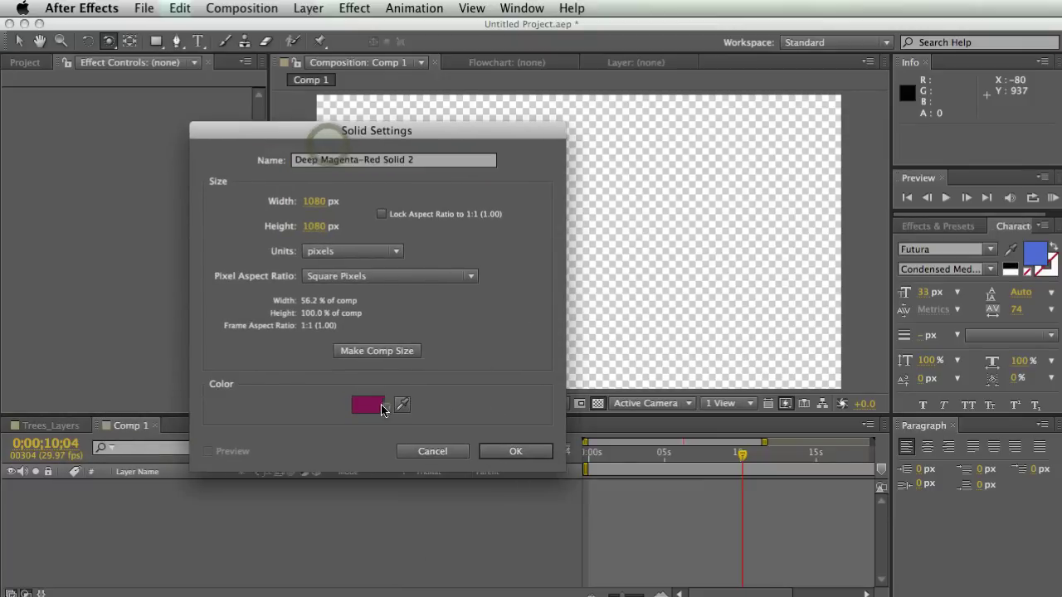
pyautogui.click(383, 410)
pyautogui.click(832, 466)
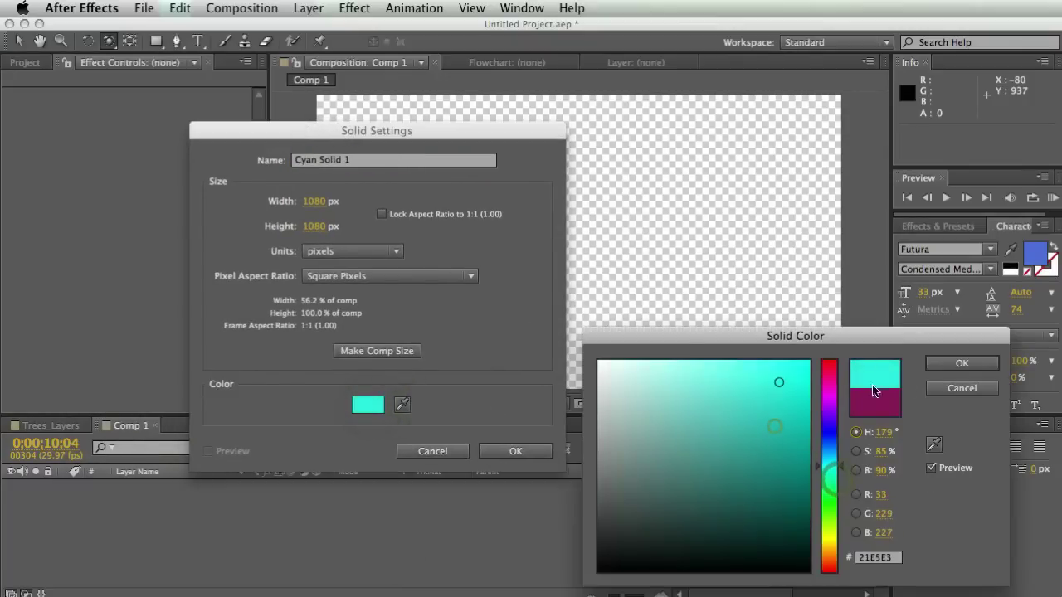
pyautogui.click(961, 364)
pyautogui.click(517, 450)
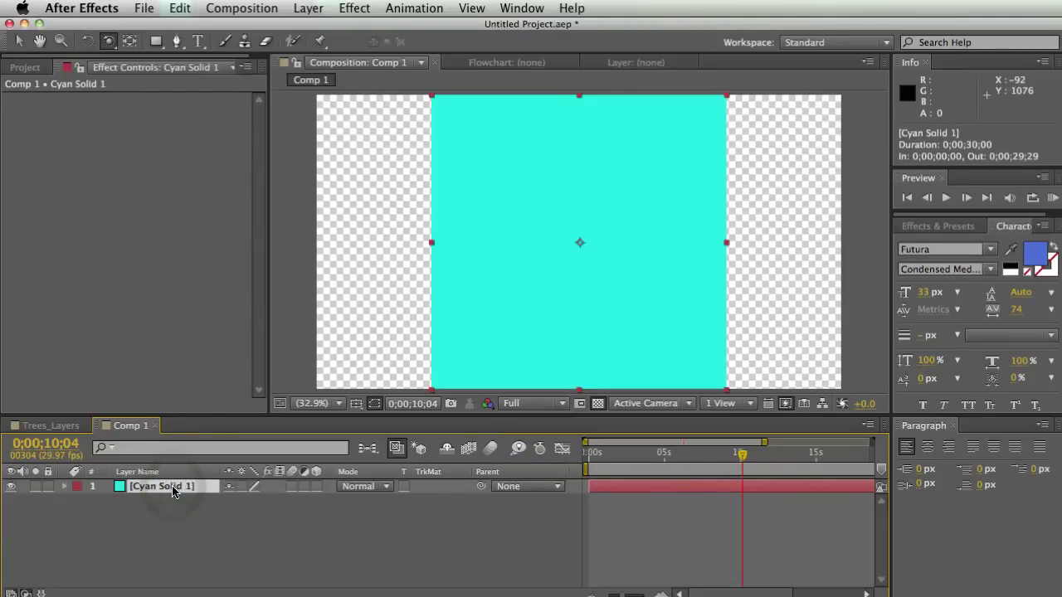
# Rename the cyan solid layer as "Cyan with the Plan" and widen the layer name column to show the full name.
pyautogui.press('Return')
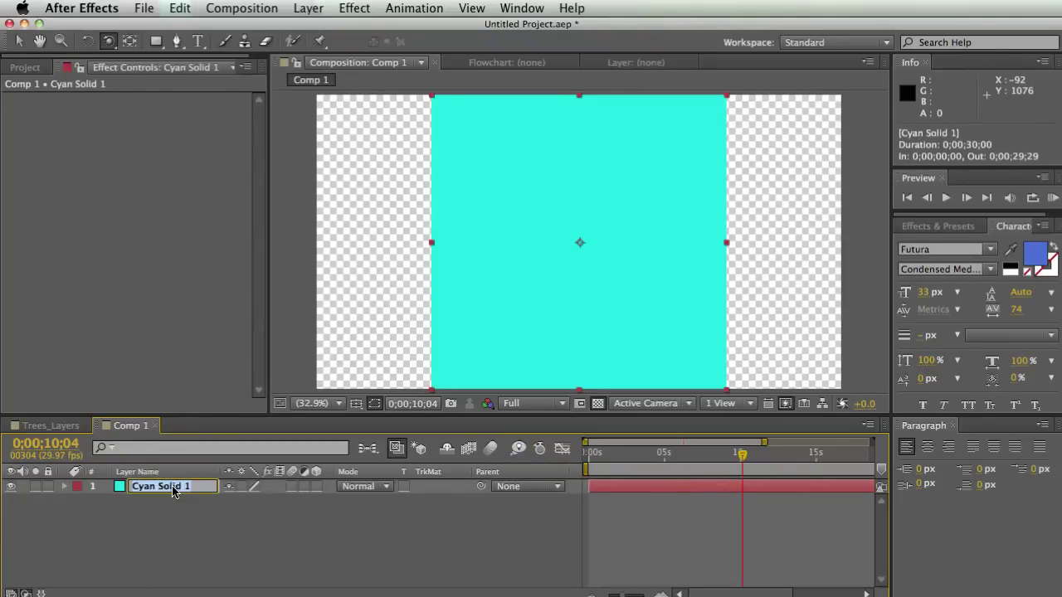
pyautogui.write('Cyan with th')
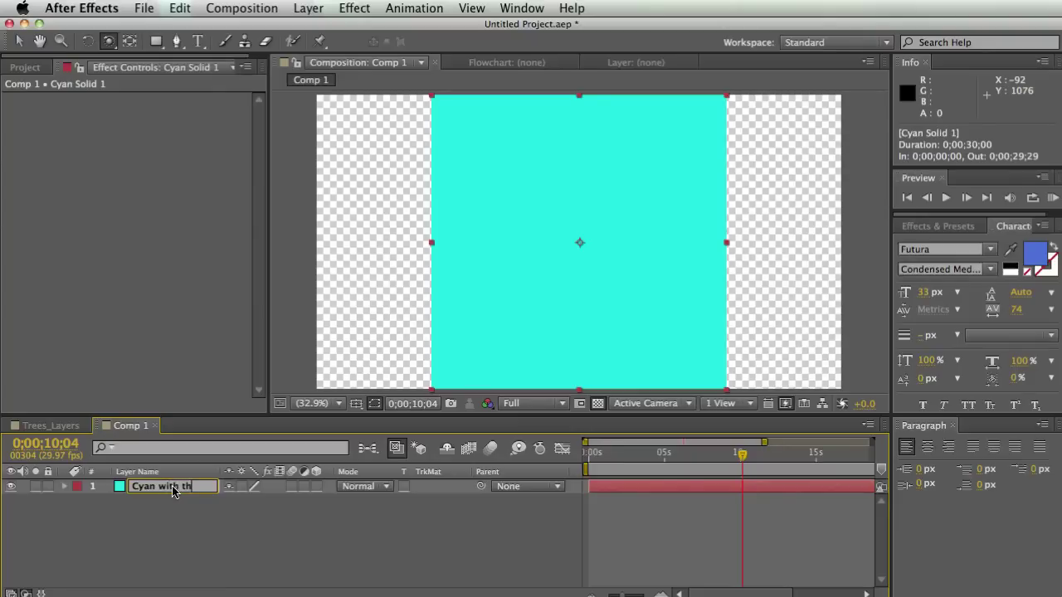
pyautogui.write('e Plan')
pyautogui.press('Return')
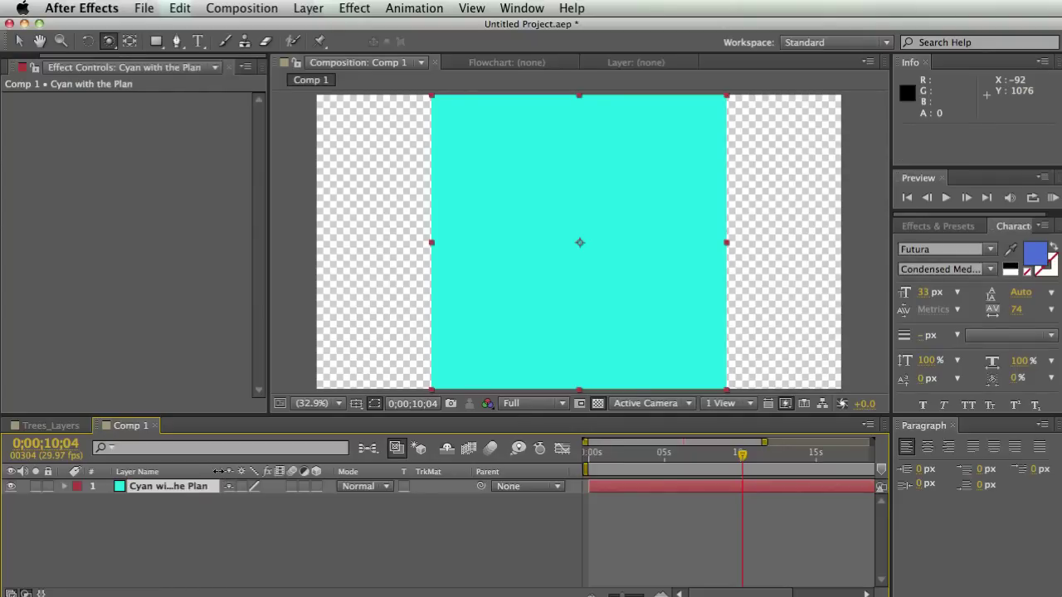
pyautogui.moveTo(220, 472); pyautogui.dragTo(296, 471)
pyautogui.click(249, 512)
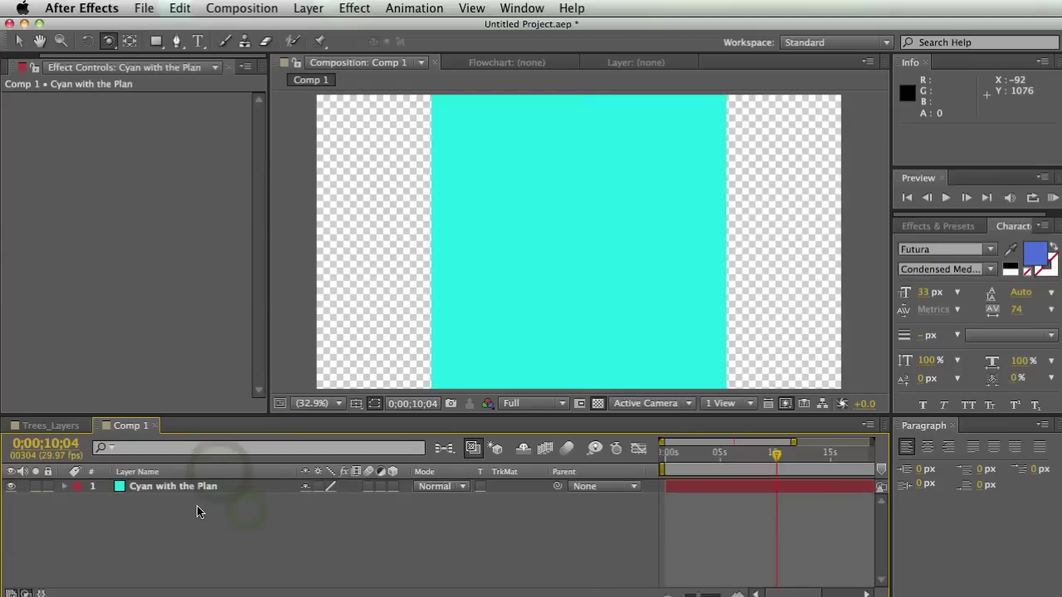
# Expand the Transform group of the "Cyan with the Plan" layer and select its Position property.
pyautogui.click(91, 487)
pyautogui.click(64, 487)
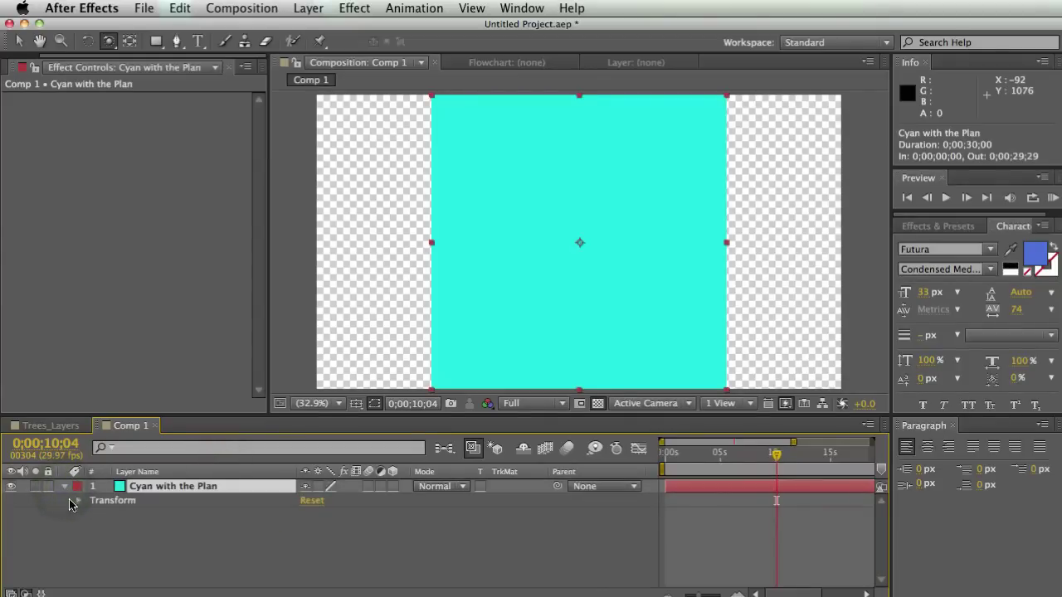
pyautogui.click(79, 503)
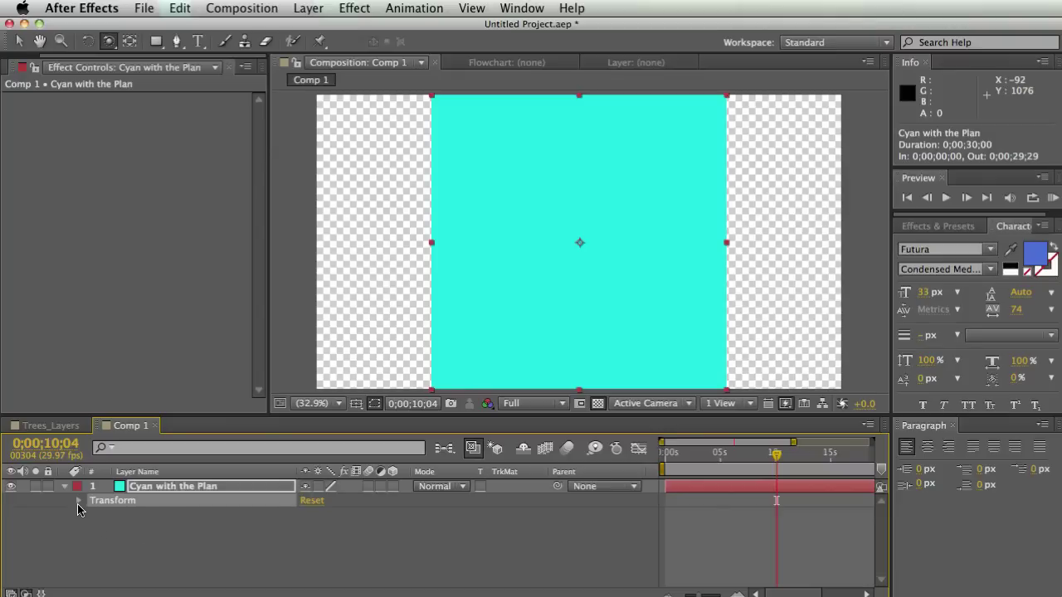
pyautogui.click(79, 503)
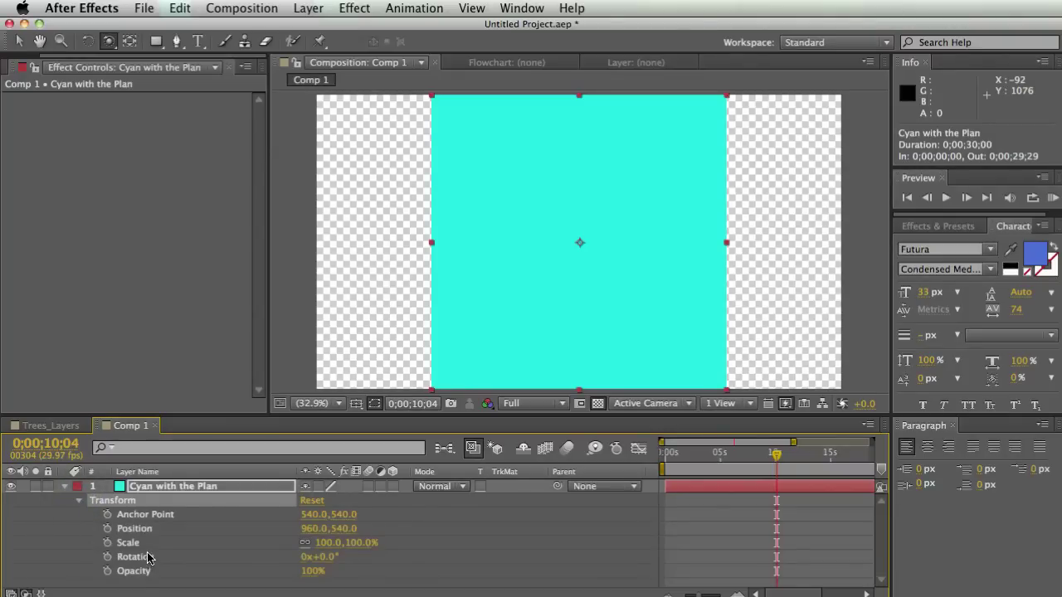
pyautogui.click(166, 529)
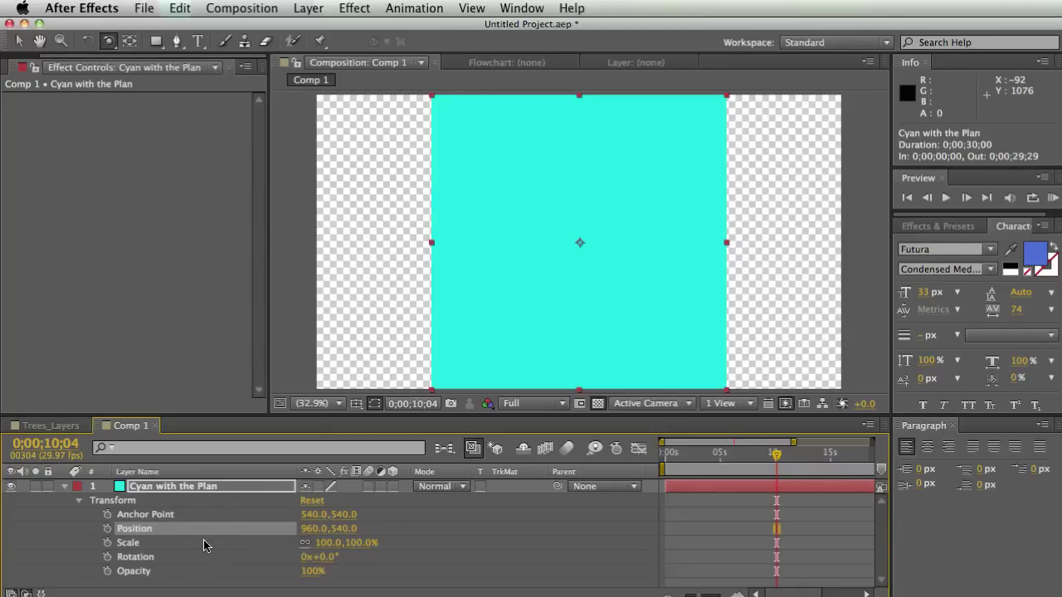
# Set the cyan layer's Position to 899, 544 and its Rotation to 0°, and select the Anchor Point property.
pyautogui.moveTo(311, 528); pyautogui.dragTo(327, 571)
pyautogui.click(326, 557)
pyautogui.write('0')
pyautogui.press('Return')
pyautogui.click(230, 514)
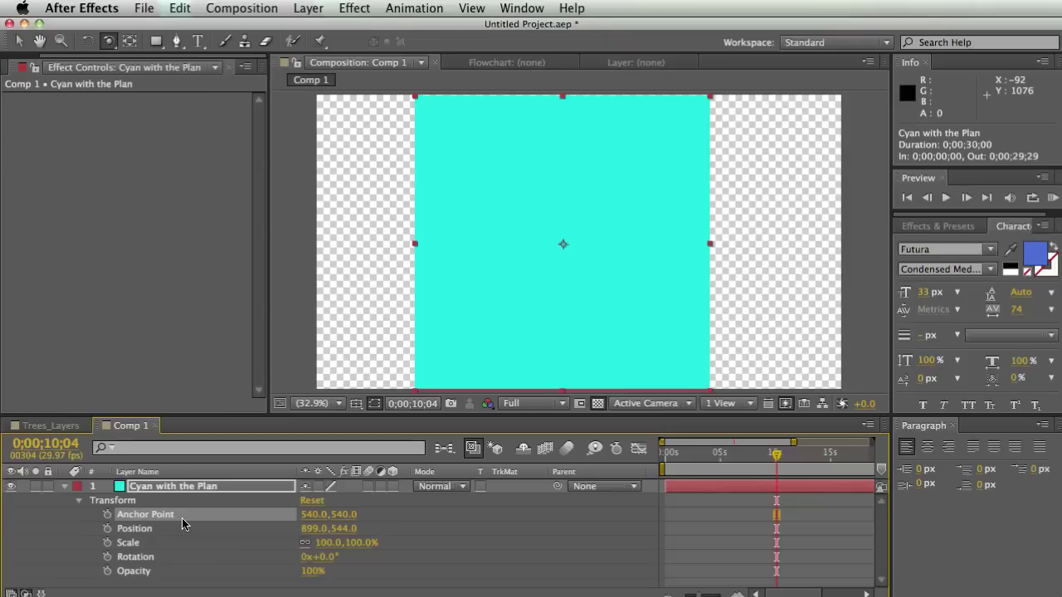
# Set the cyan layer's Position to 1123, 692 and its Anchor Point to 725, 688.
pyautogui.press('v')
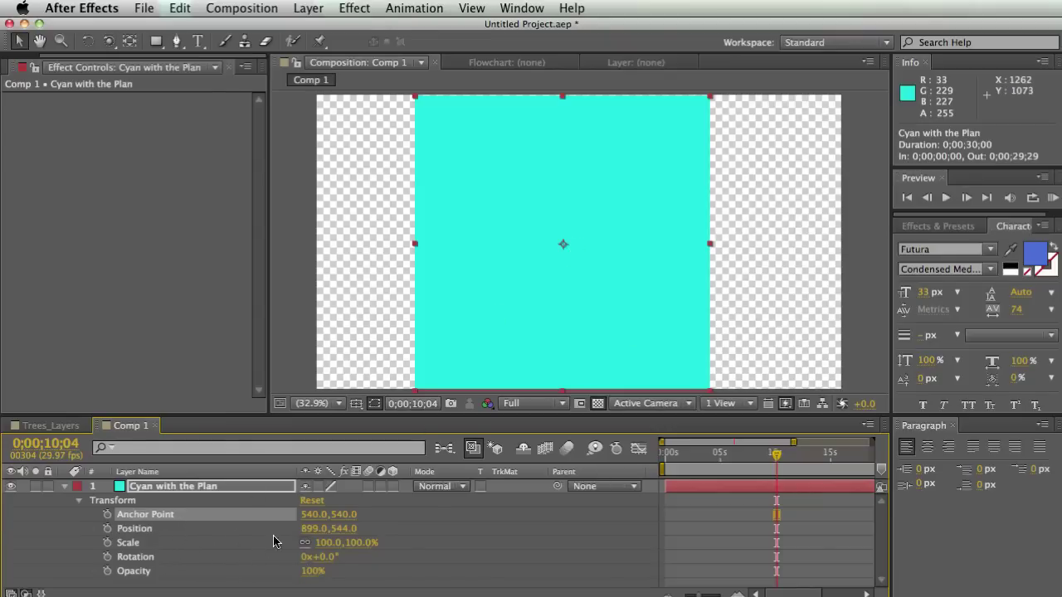
pyautogui.moveTo(306, 531); pyautogui.dragTo(494, 528)
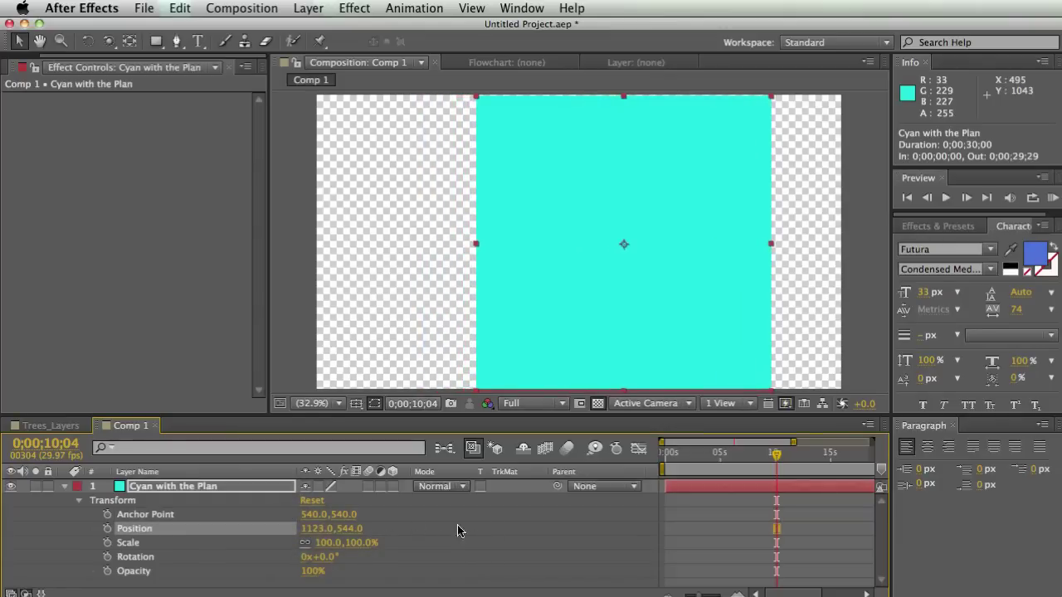
pyautogui.moveTo(307, 516); pyautogui.dragTo(462, 514)
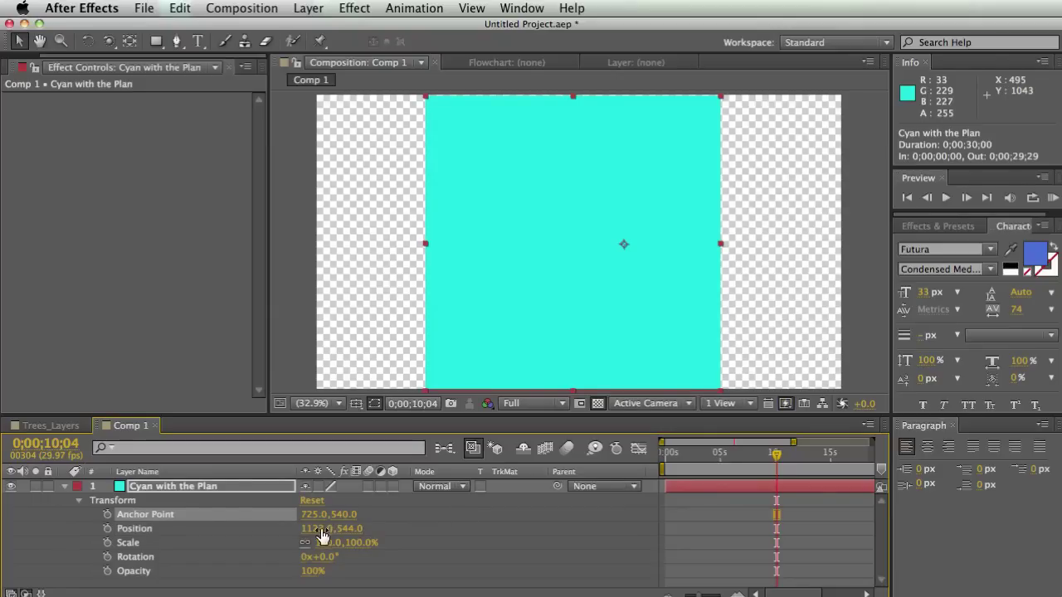
pyautogui.click(205, 531)
pyautogui.click(208, 534)
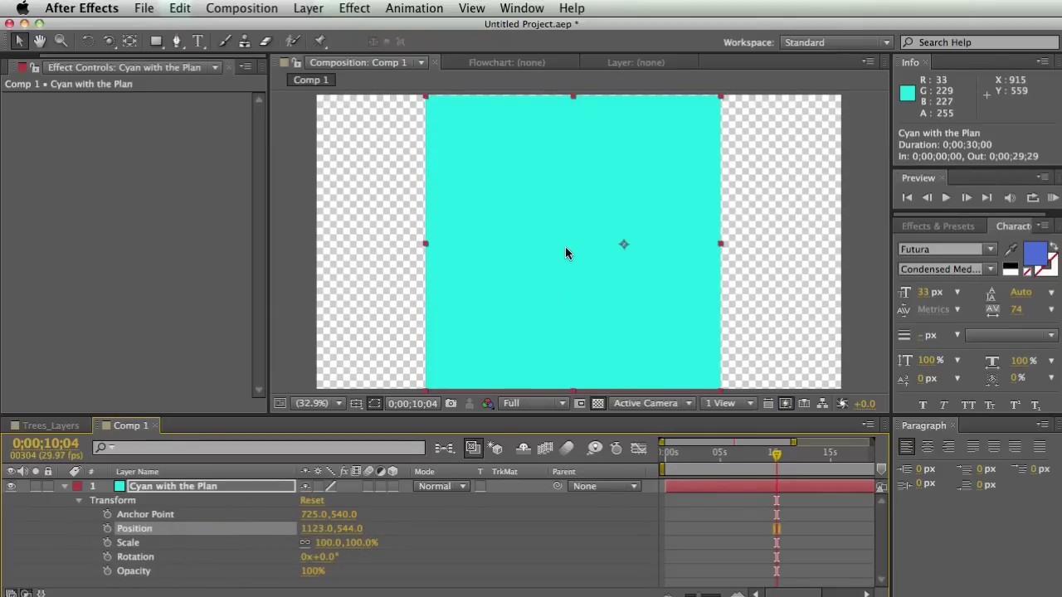
pyautogui.moveTo(343, 521); pyautogui.dragTo(474, 528)
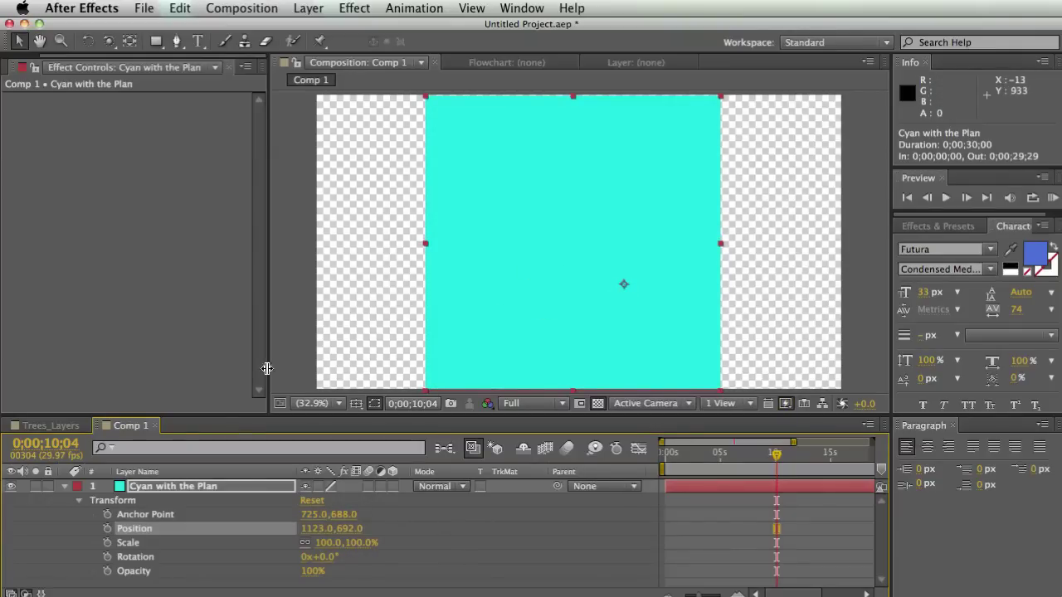
# Set the cyan layer's Anchor Point Y value to 1010 and rotate the layer to 44° around it.
pyautogui.moveTo(318, 557)
pyautogui.mouseDown()
pyautogui.moveTo(430, 569)
pyautogui.moveTo(325, 564)
pyautogui.moveTo(336, 564)
pyautogui.mouseUp()
pyautogui.moveTo(343, 514); pyautogui.dragTo(602, 514)
pyautogui.moveTo(330, 556); pyautogui.dragTo(365, 557)
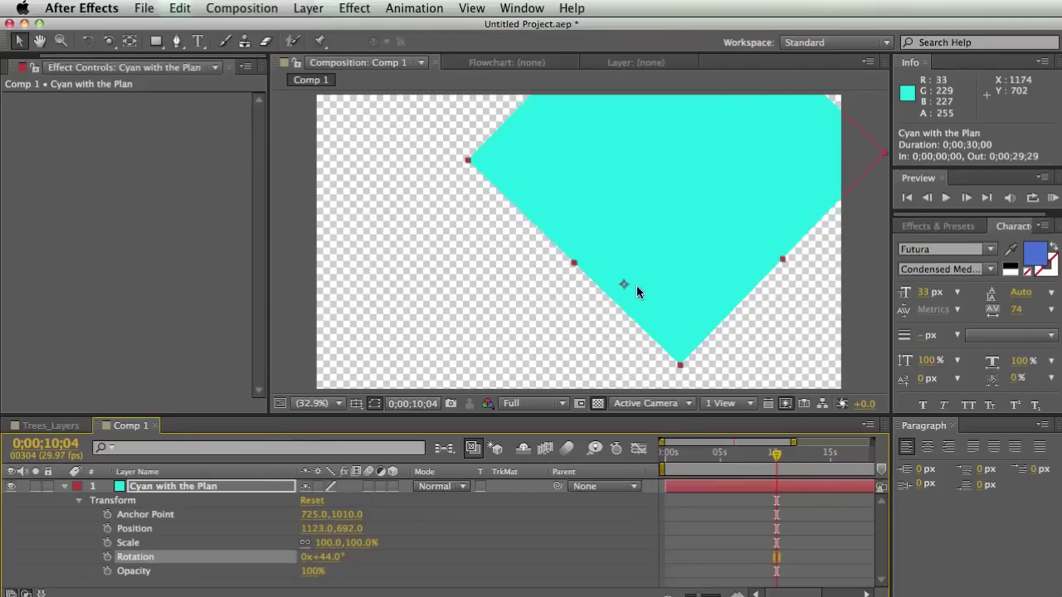
# Rotate the cyan layer to -14° and scale it to 75% around the offset anchor point.
pyautogui.moveTo(326, 554); pyautogui.dragTo(384, 562)
pyautogui.moveTo(306, 559); pyautogui.dragTo(333, 542)
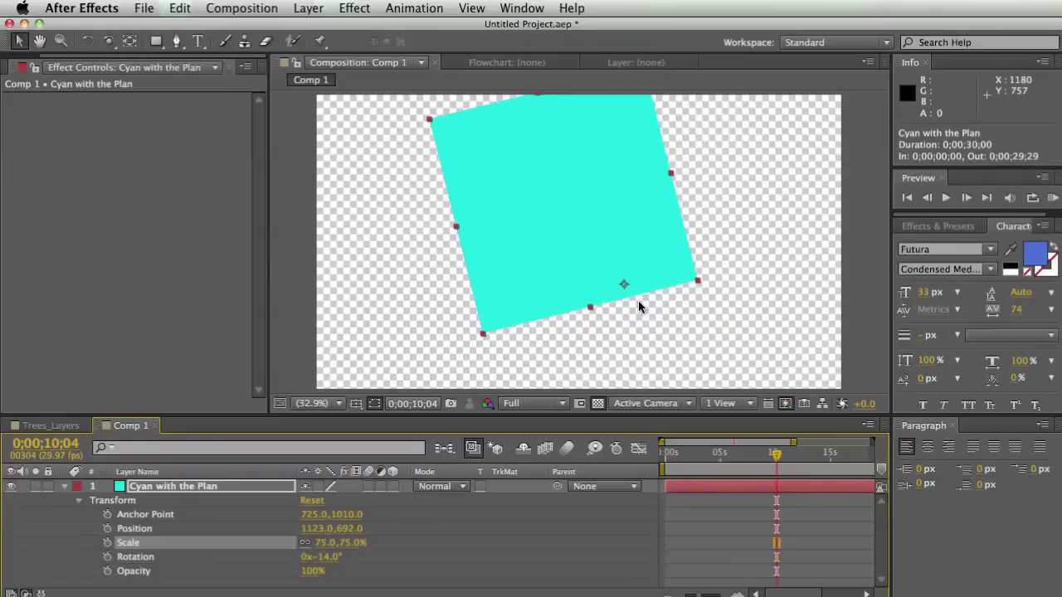
# Move the anchor point to 539.7, 518.6 near the layer's center with the Pan Behind tool, and rotate the layer to -46°.
pyautogui.scroll(3, 638, 304)
pyautogui.scroll(-4, 636, 304)
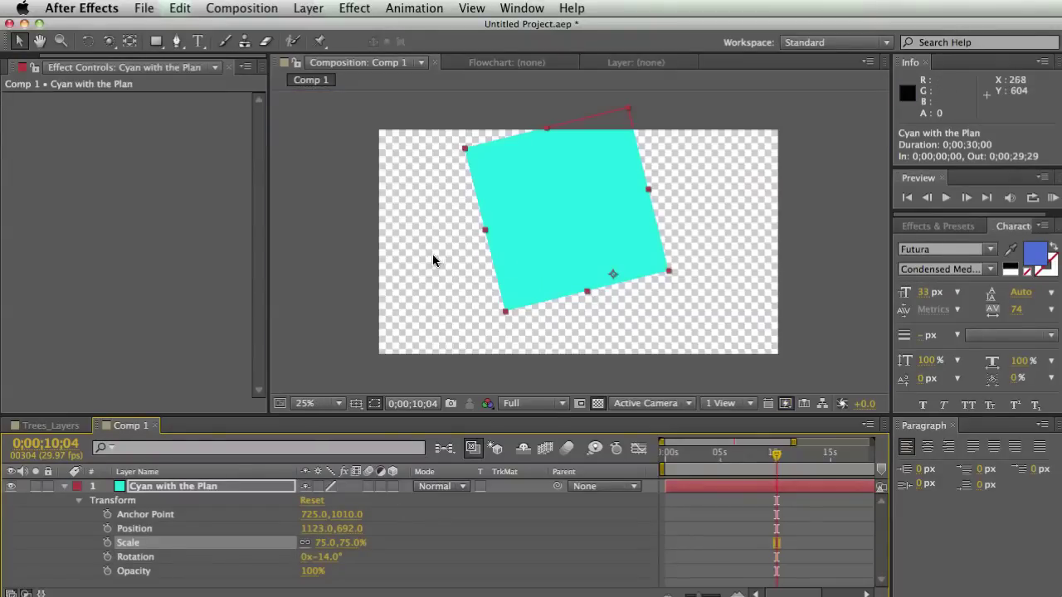
pyautogui.click(131, 44)
pyautogui.moveTo(612, 276); pyautogui.dragTo(565, 204)
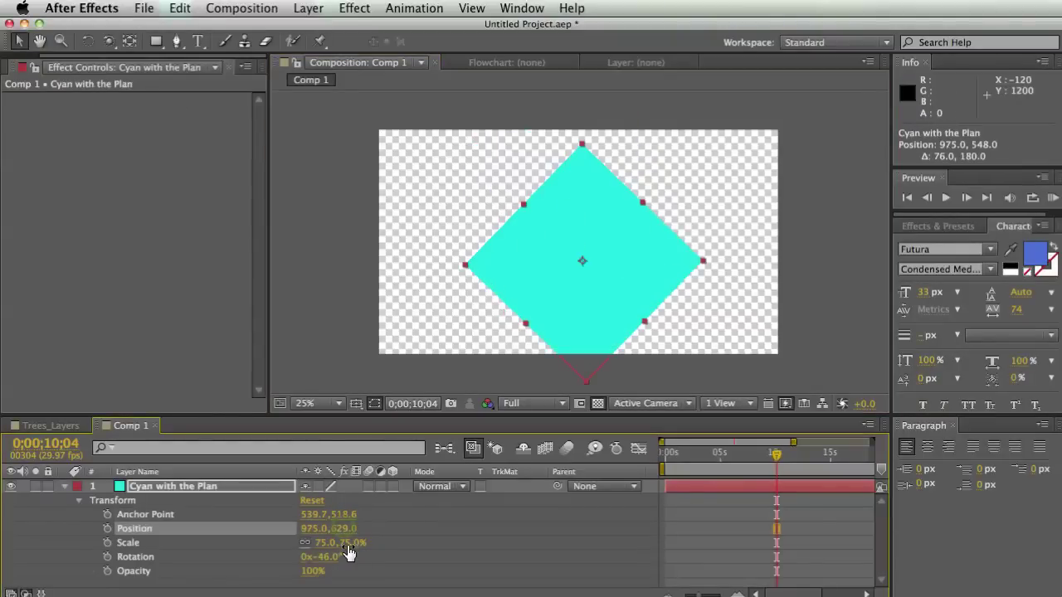
# Set the cyan layer's Scale to 181%, its Rotation to 47° and its Anchor Point X value to 1179.7.
pyautogui.moveTo(340, 543); pyautogui.dragTo(367, 551)
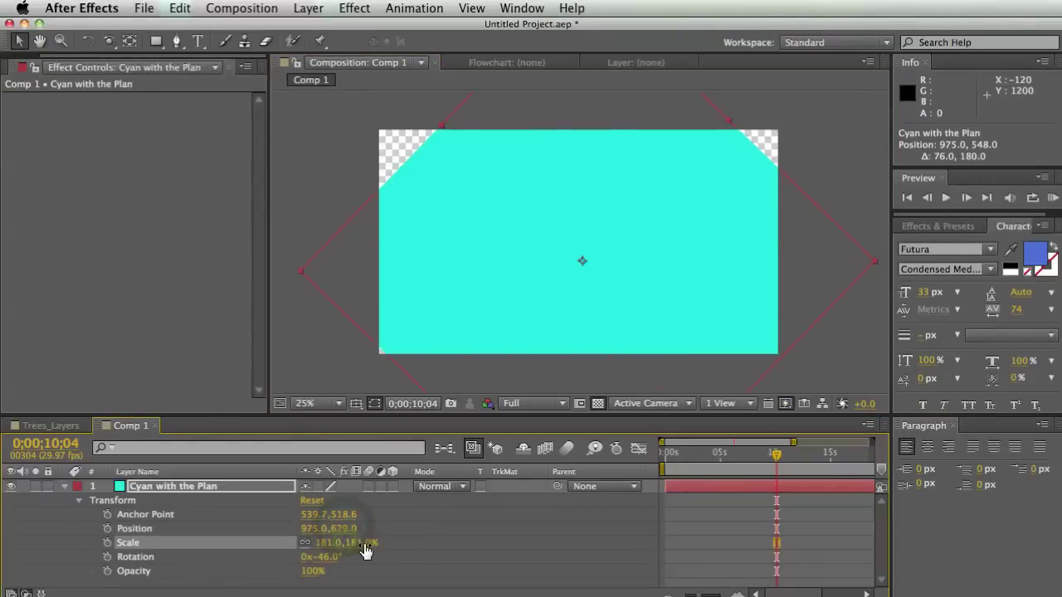
pyautogui.click(320, 558)
pyautogui.write('47')
pyautogui.press('Return')
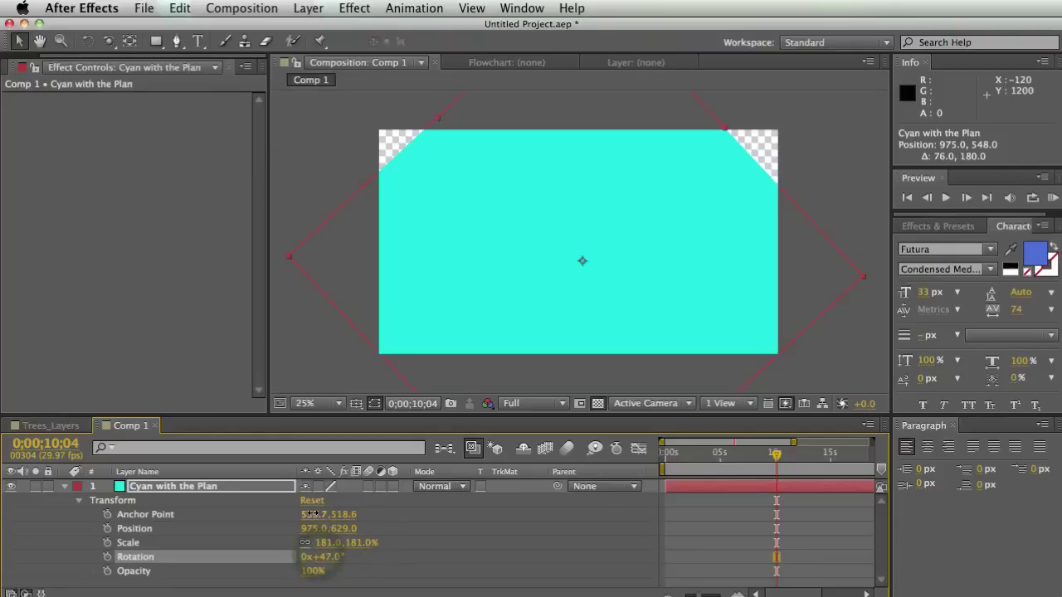
pyautogui.moveTo(311, 514); pyautogui.dragTo(396, 509)
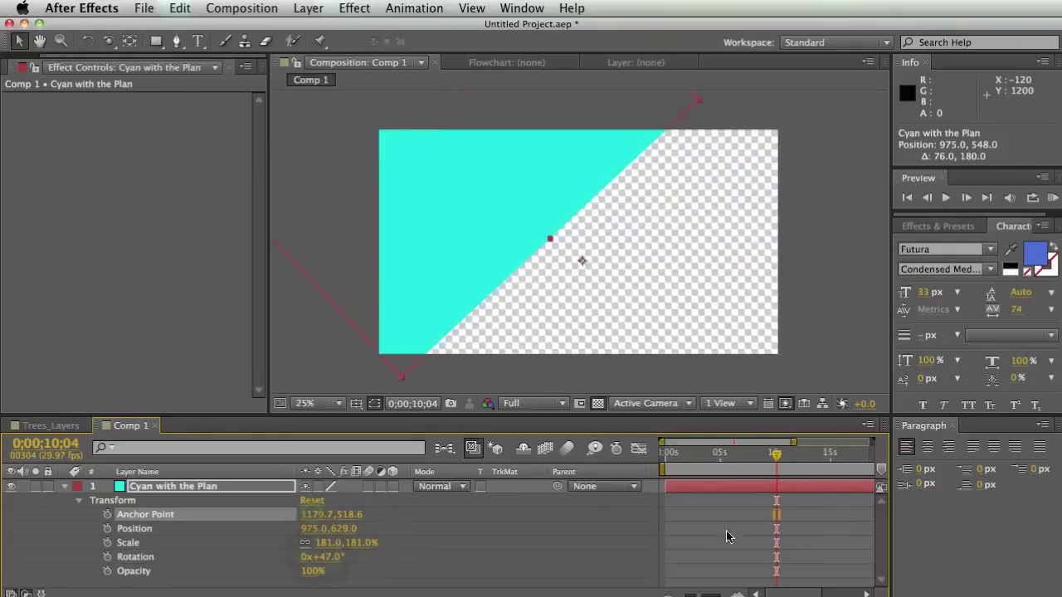
# Reset all Transform properties of the cyan layer and collapse its Transform group.
pyautogui.click(311, 501)
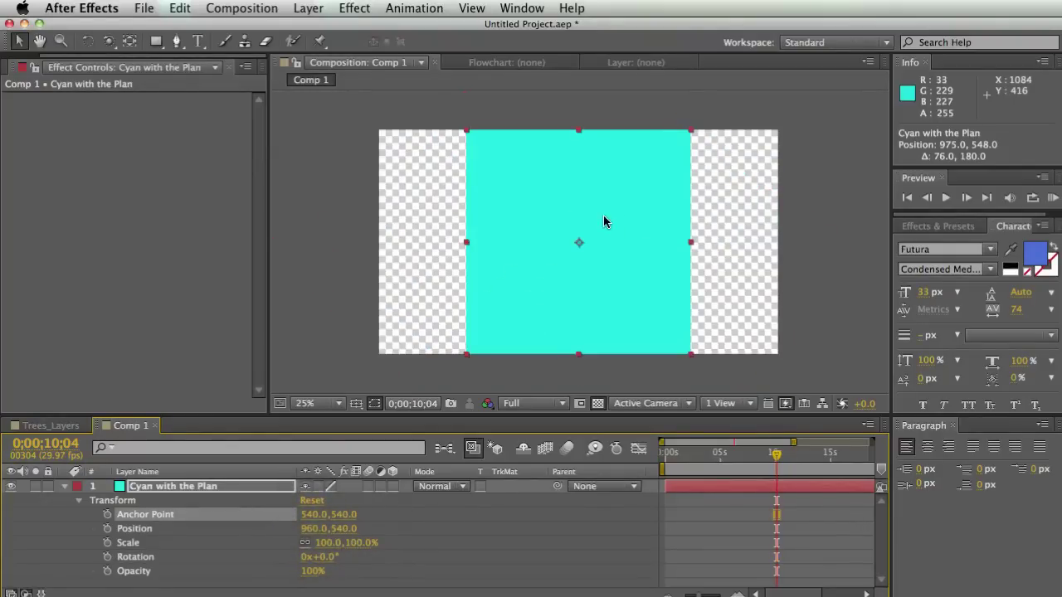
pyautogui.click(79, 501)
pyautogui.click(104, 501)
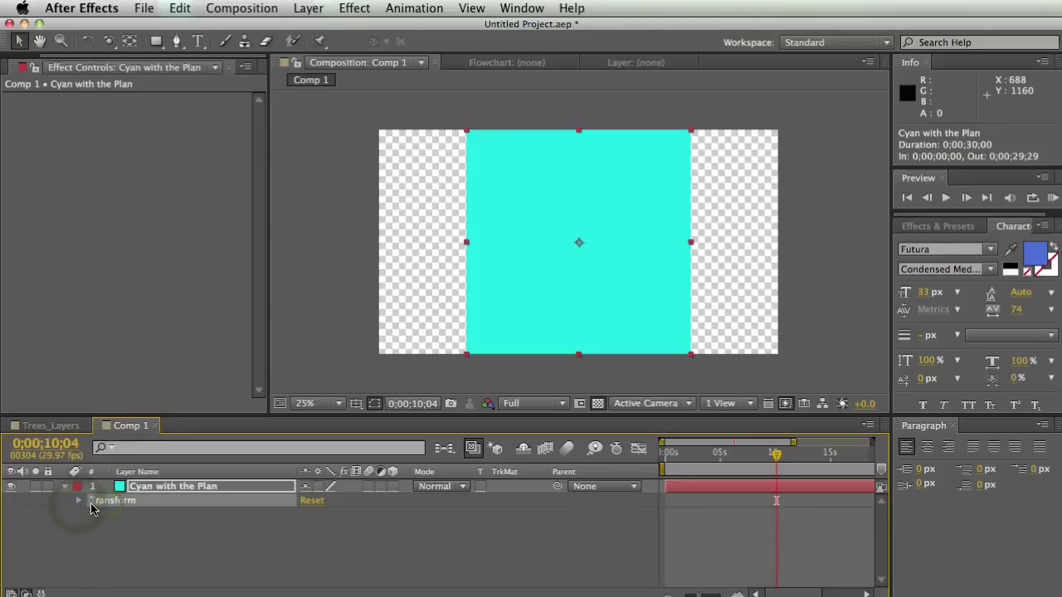
pyautogui.click(111, 514)
pyautogui.click(77, 501)
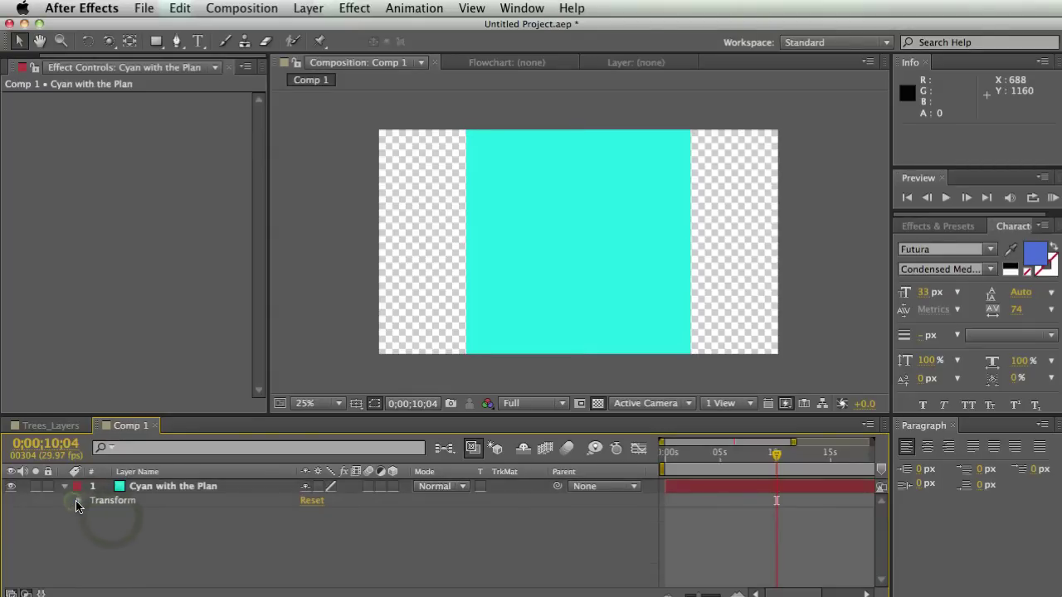
pyautogui.click(78, 501)
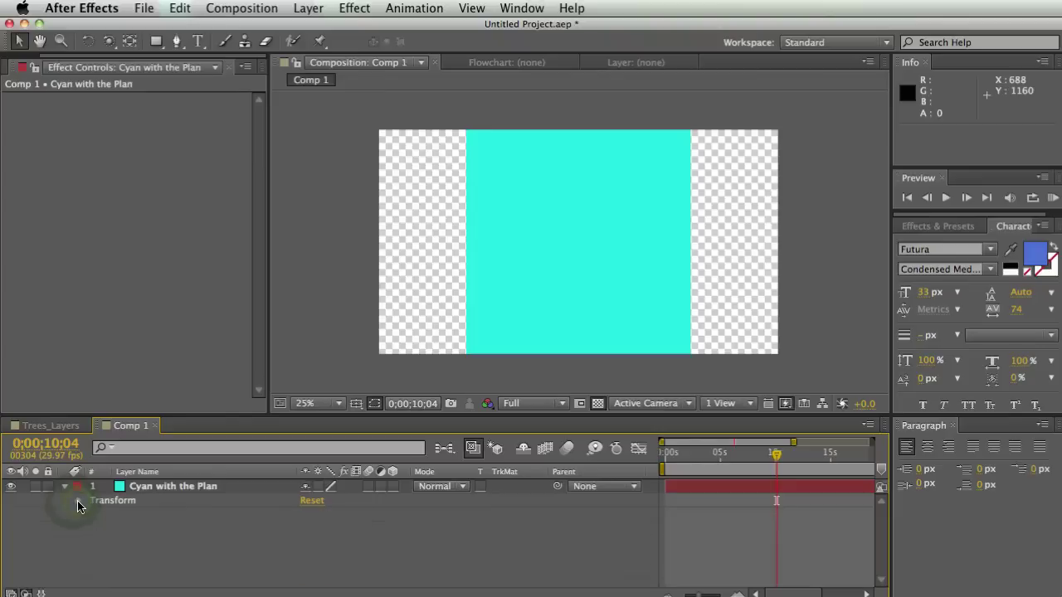
# Apply the Exposure effect to the "Cyan with the Plan" layer and deselect the layer.
pyautogui.click(170, 491)
pyautogui.rightClick(166, 488)
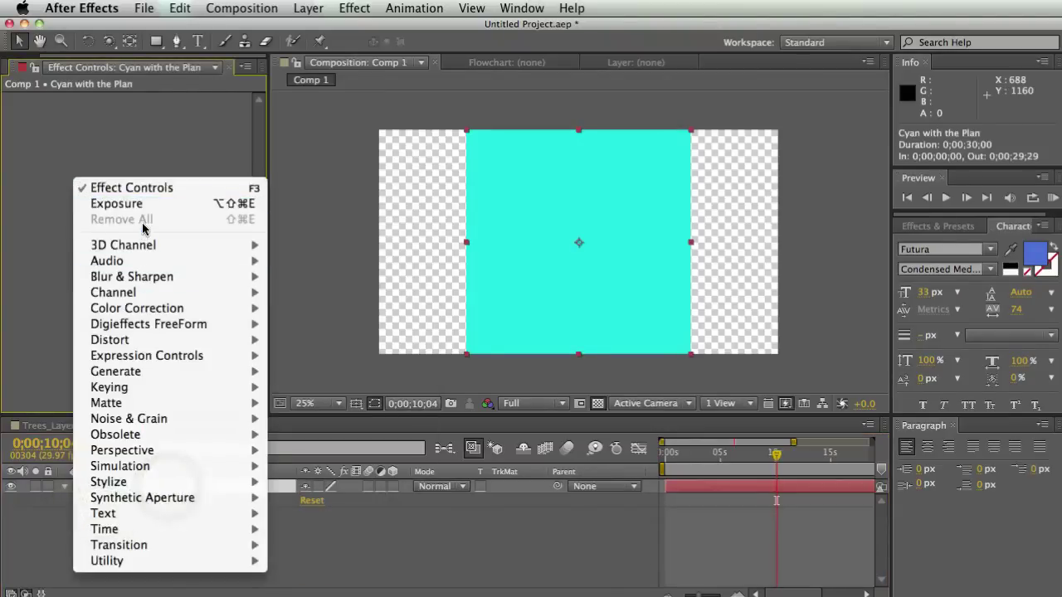
pyautogui.click(116, 203)
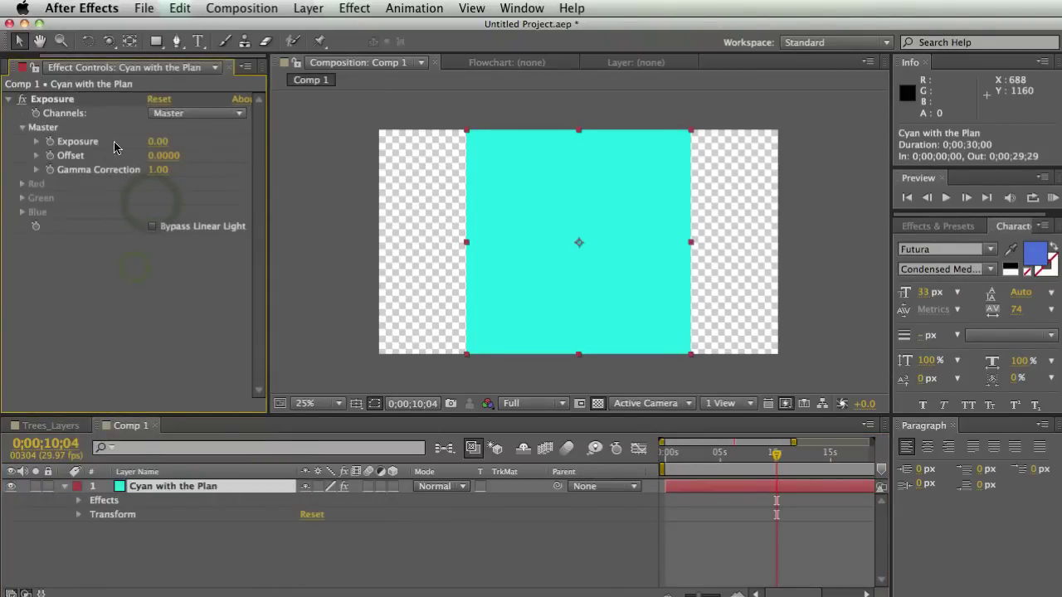
pyautogui.click(173, 569)
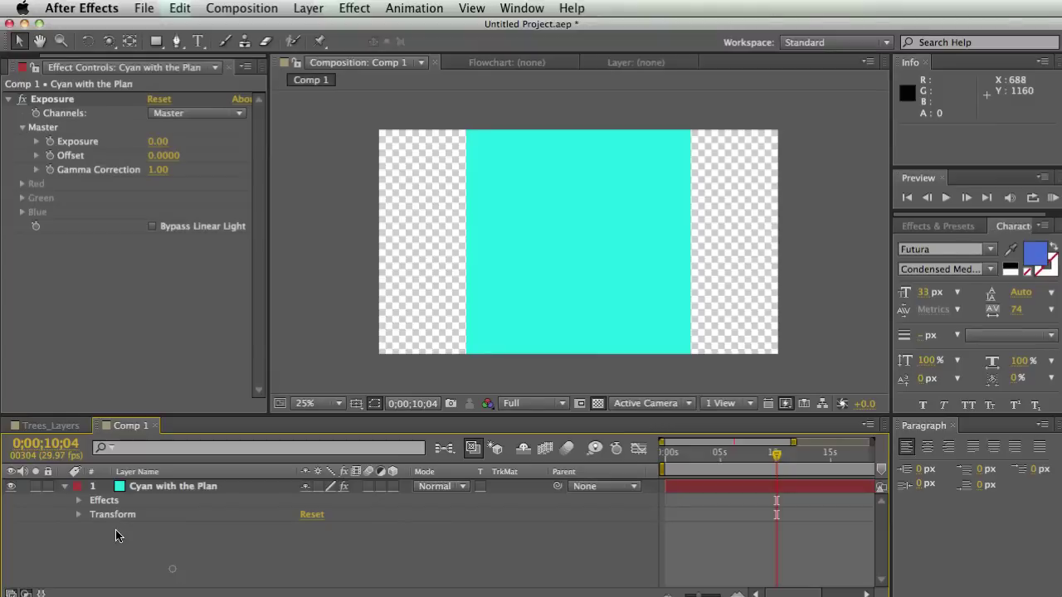
# Examine the Exposure effect's channel and master parameters under the cyan layer in the timeline, and collapse the layer.
pyautogui.click(78, 501)
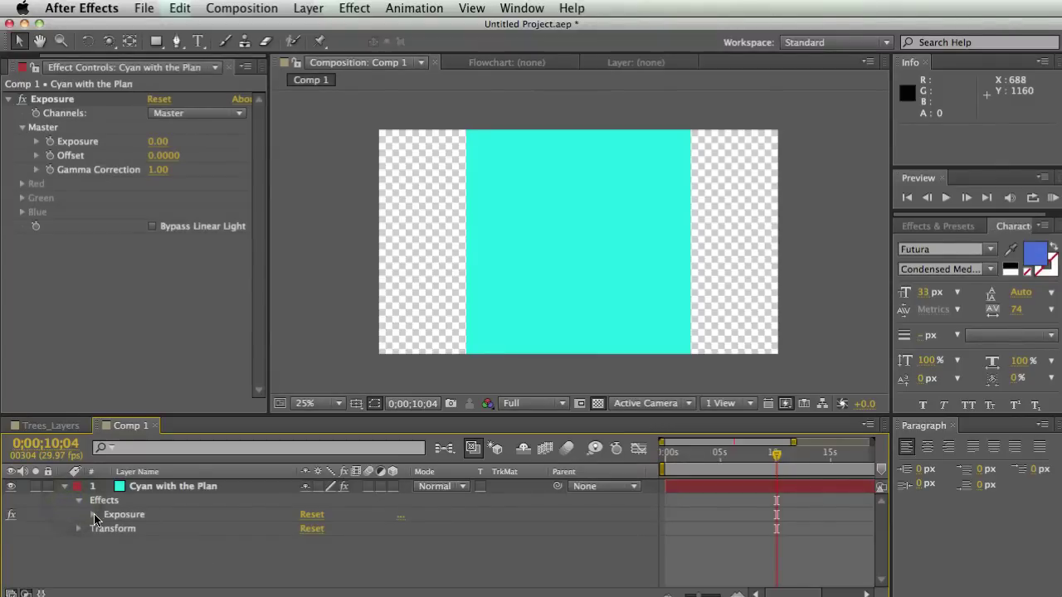
pyautogui.click(93, 515)
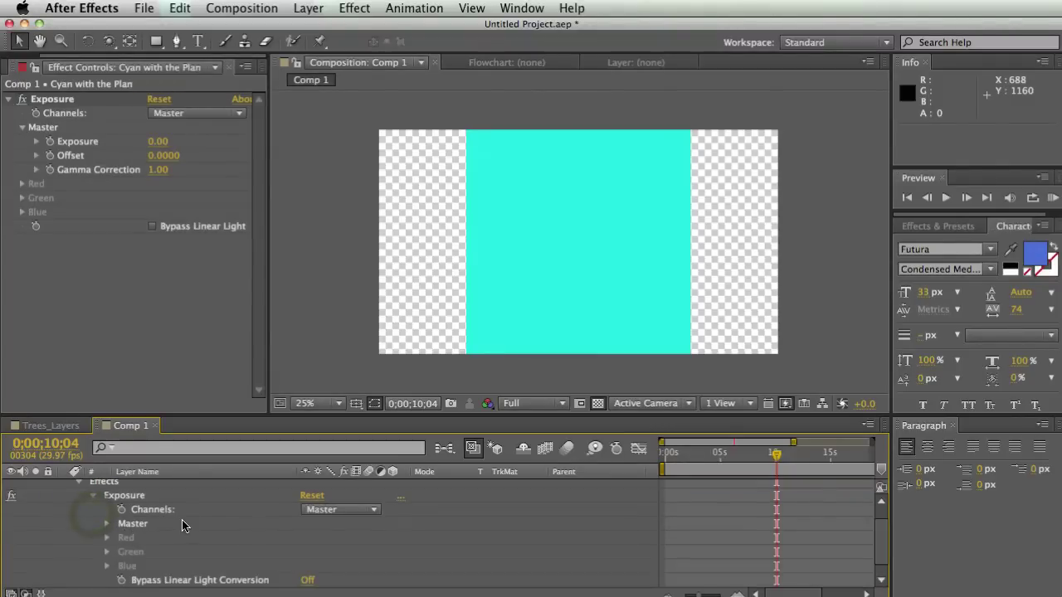
pyautogui.scroll(-1, 185, 523)
pyautogui.scroll(2, 195, 548)
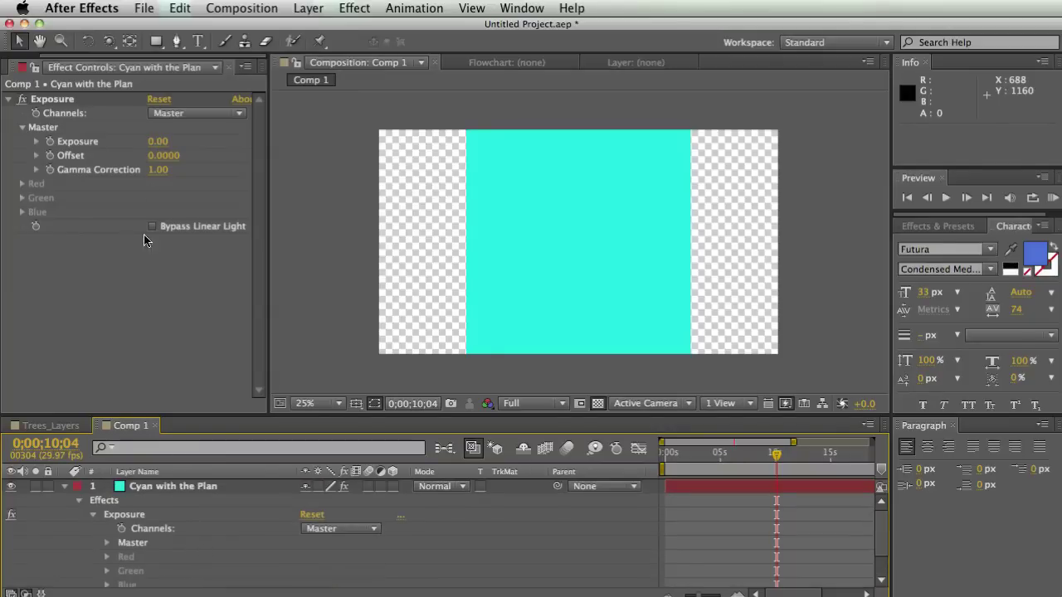
pyautogui.click(79, 502)
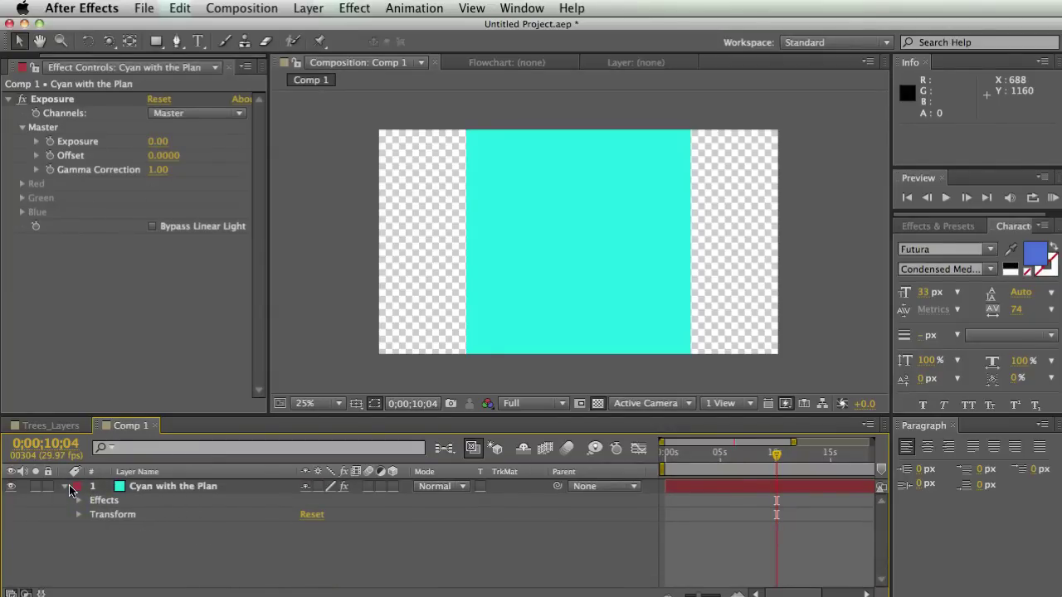
pyautogui.click(66, 489)
pyautogui.click(67, 489)
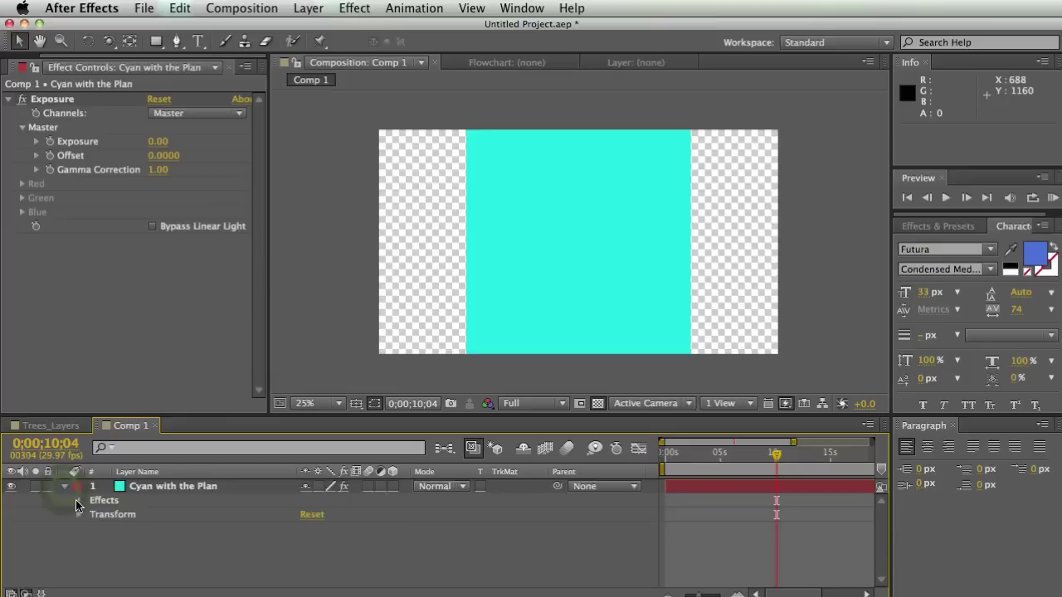
pyautogui.click(79, 500)
pyautogui.scroll(-1, 161, 509)
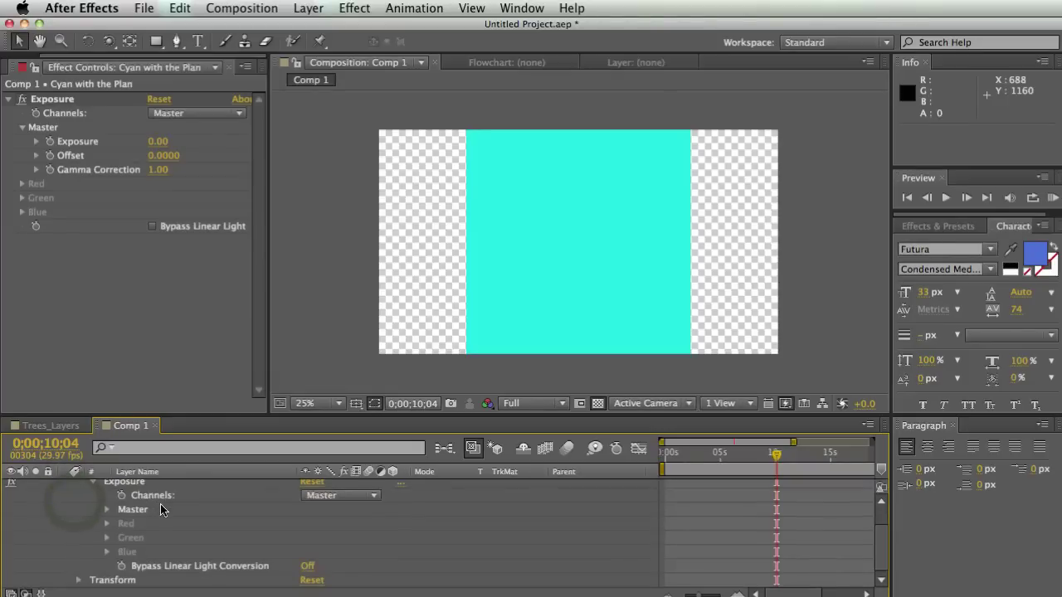
pyautogui.click(107, 510)
pyautogui.click(107, 509)
pyautogui.click(93, 481)
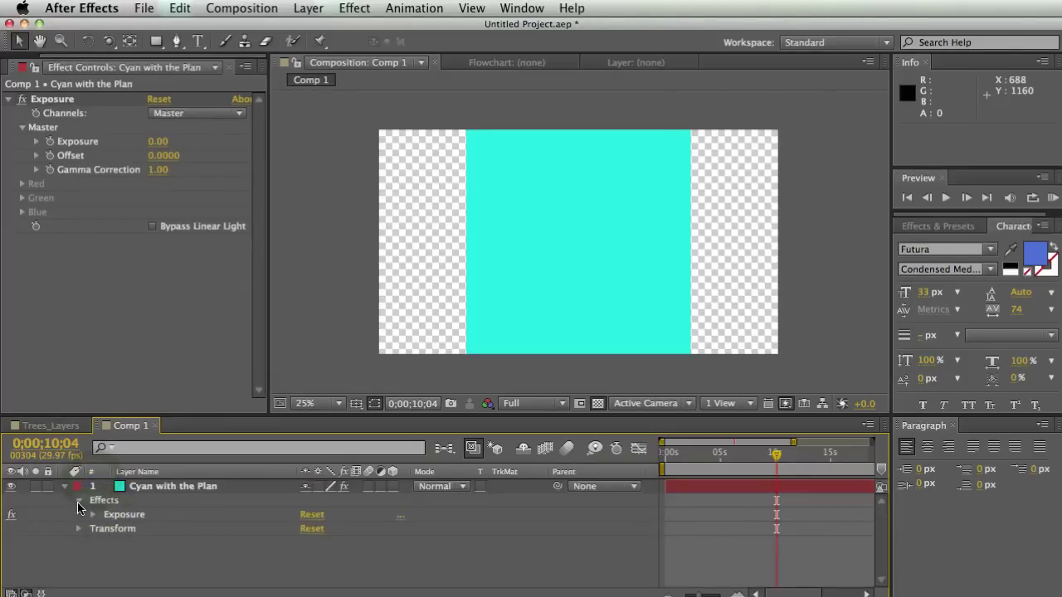
pyautogui.click(77, 500)
pyautogui.click(64, 487)
# Show the cyan layer's Position, Scale, Rotation and Anchor Point properties one at a time in the timeline, and deselect the layer.
pyautogui.click(166, 487)
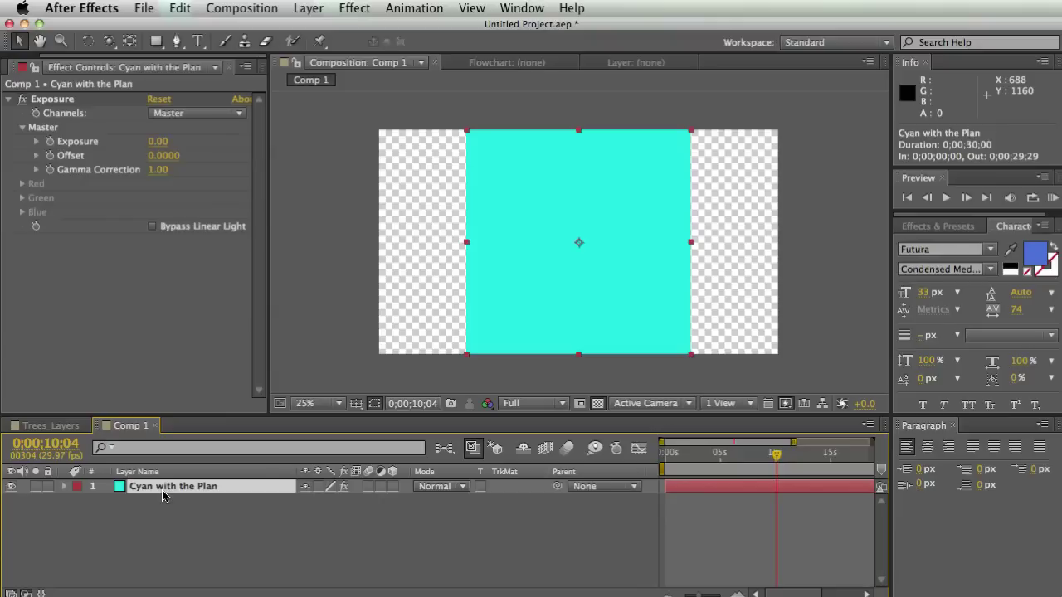
pyautogui.press('p')
pyautogui.press('s')
pyautogui.press('r')
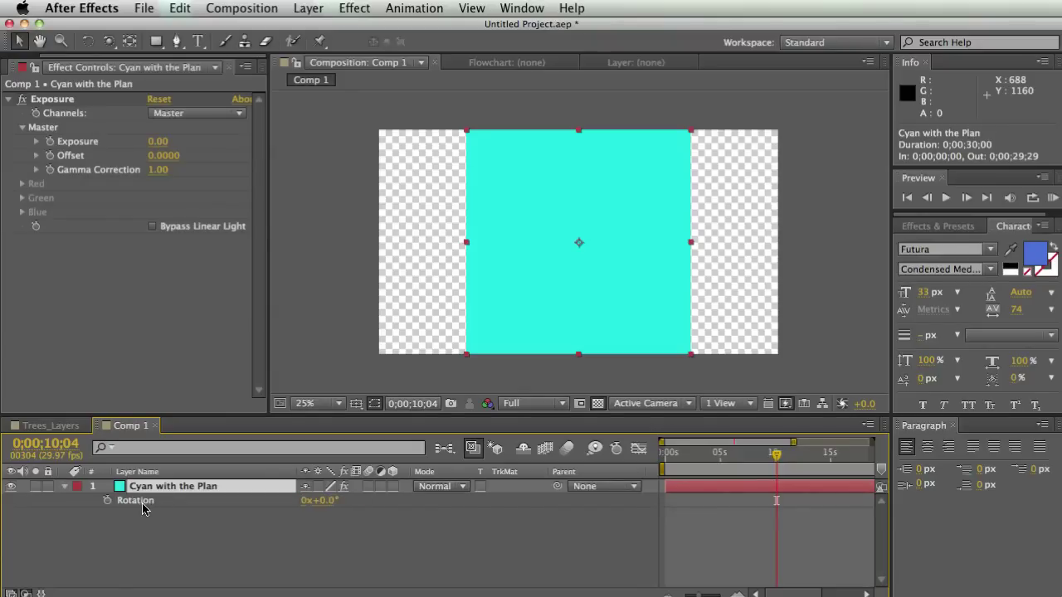
pyautogui.press('a')
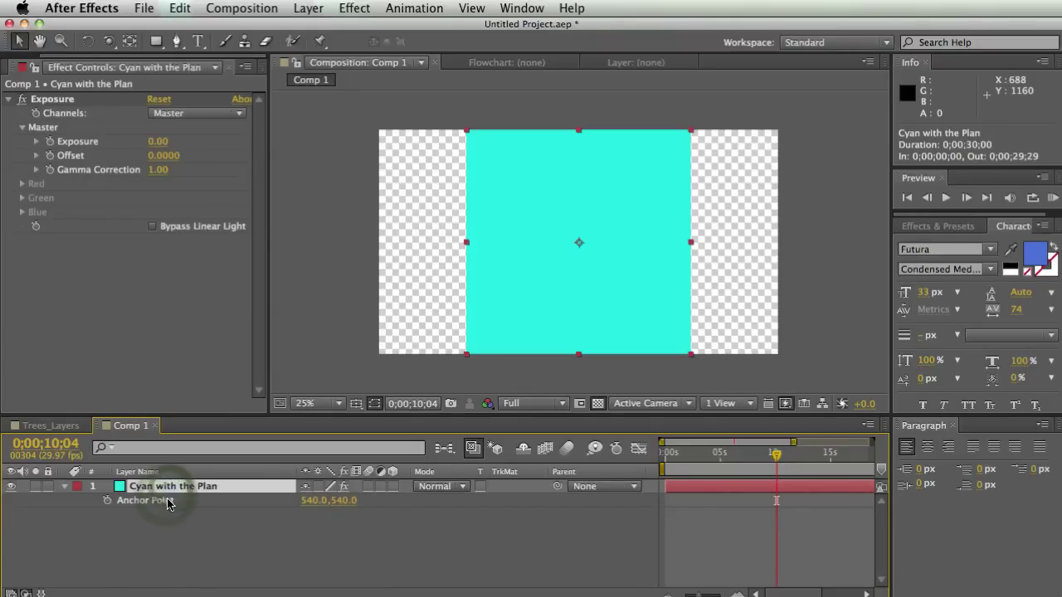
pyautogui.click(169, 528)
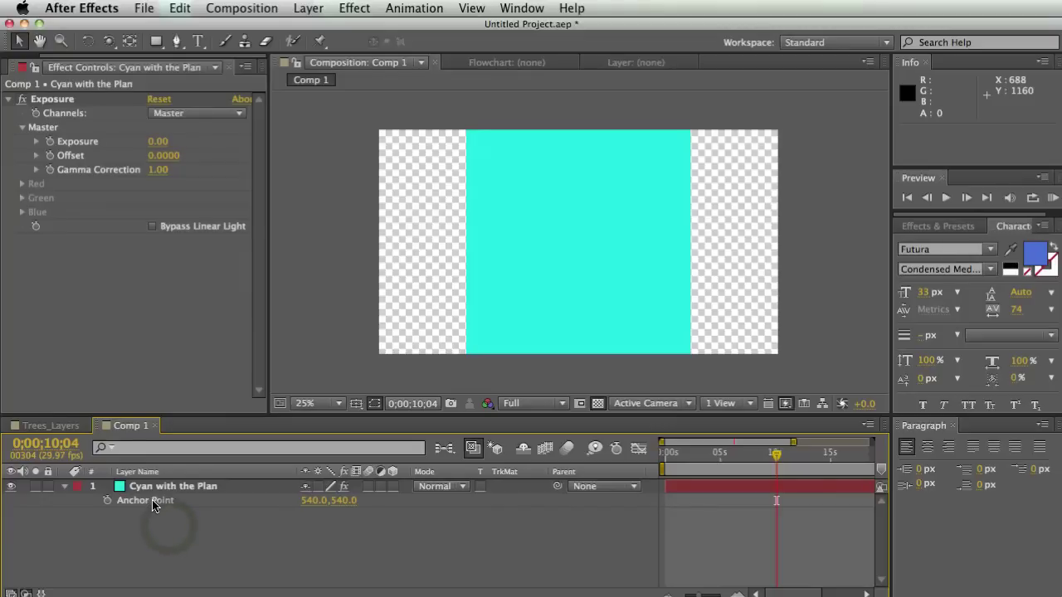
# Add the CC Vector Blur effect to the cyan layer and list the layer's effects in the timeline.
pyautogui.click(164, 490)
pyautogui.press('e')
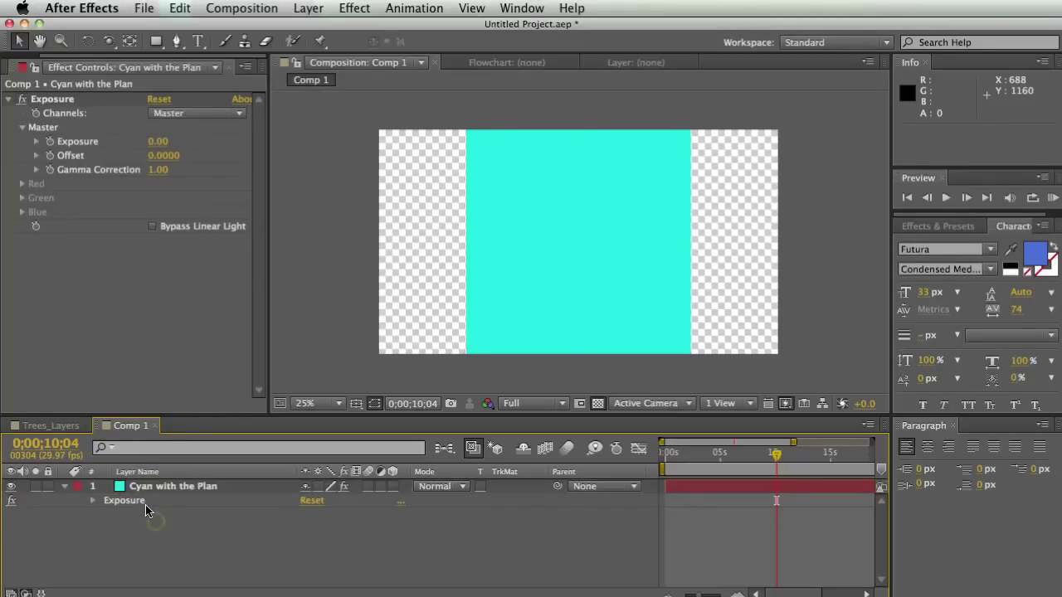
pyautogui.click(142, 502)
pyautogui.rightClick(138, 358)
pyautogui.click(114, 373)
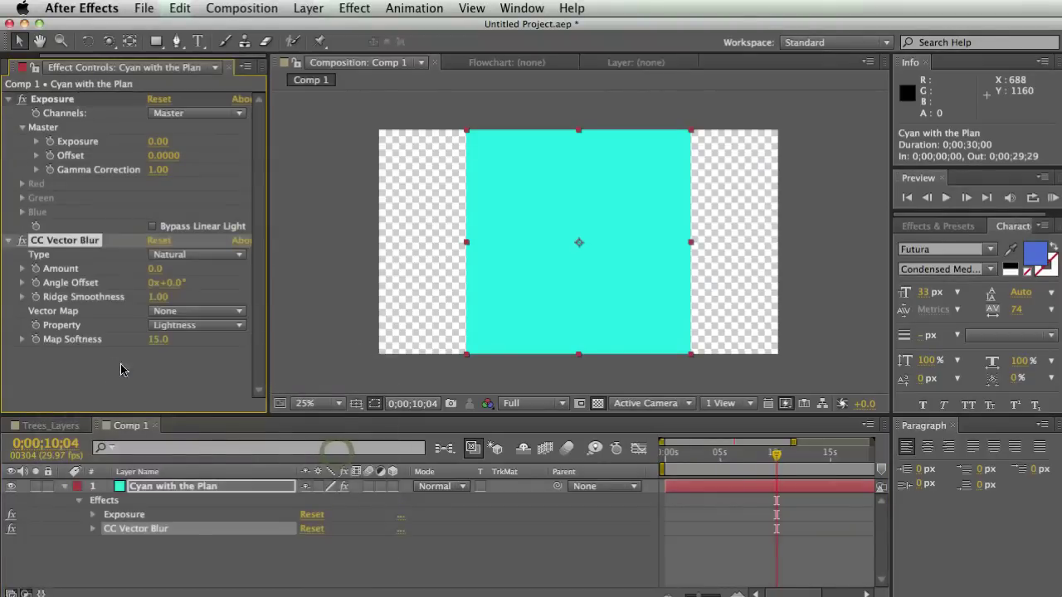
pyautogui.click(186, 554)
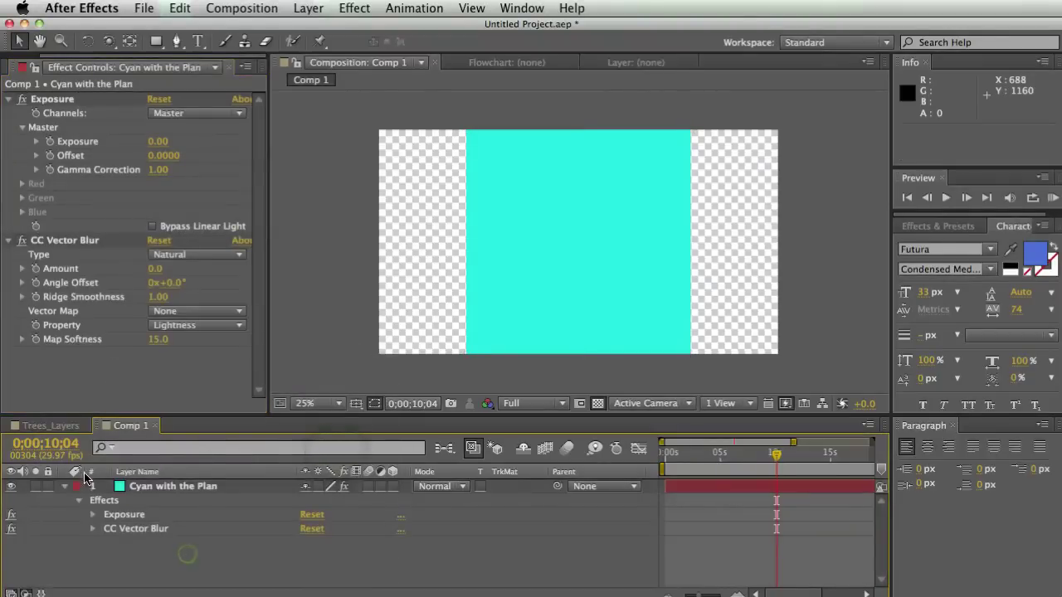
pyautogui.click(178, 486)
pyautogui.press('e')
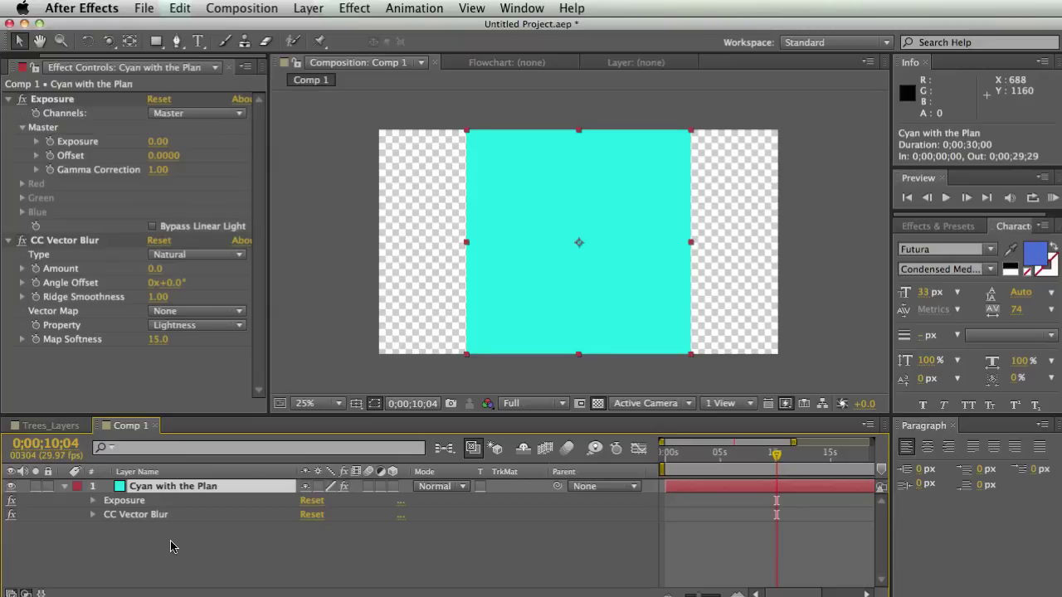
# Duplicate the cyan layer five times and select all six layers.
pyautogui.hotkey('ctrl', 'd')
pyautogui.hotkey('ctrl', 'd')
pyautogui.hotkey('ctrl', 'd')
pyautogui.hotkey('ctrl', 'd')
pyautogui.hotkey('ctrl', 'd')
pyautogui.hotkey('ctrl', 'a')
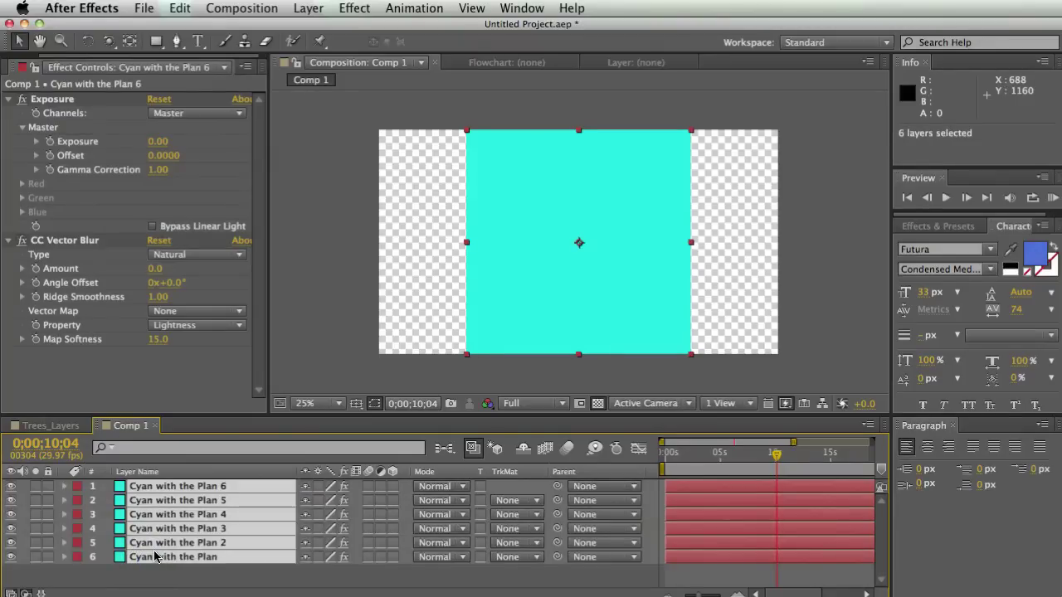
# Show the Position property of all selected layers, and expand the first layer's full Transform and Effects groups to compare.
pyautogui.press('p')
pyautogui.scroll(-3, 172, 543)
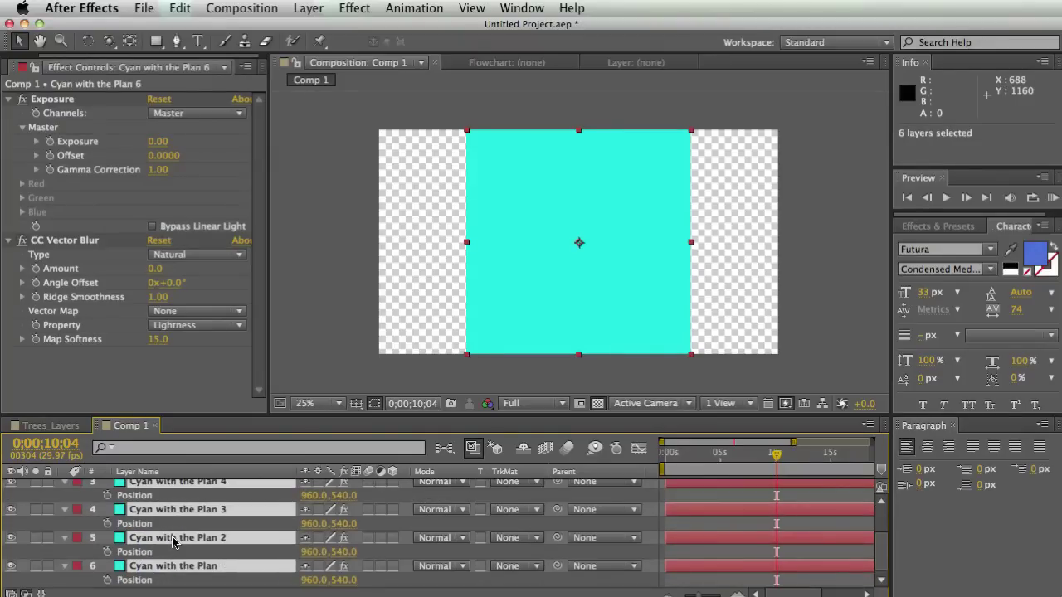
pyautogui.scroll(3, 172, 548)
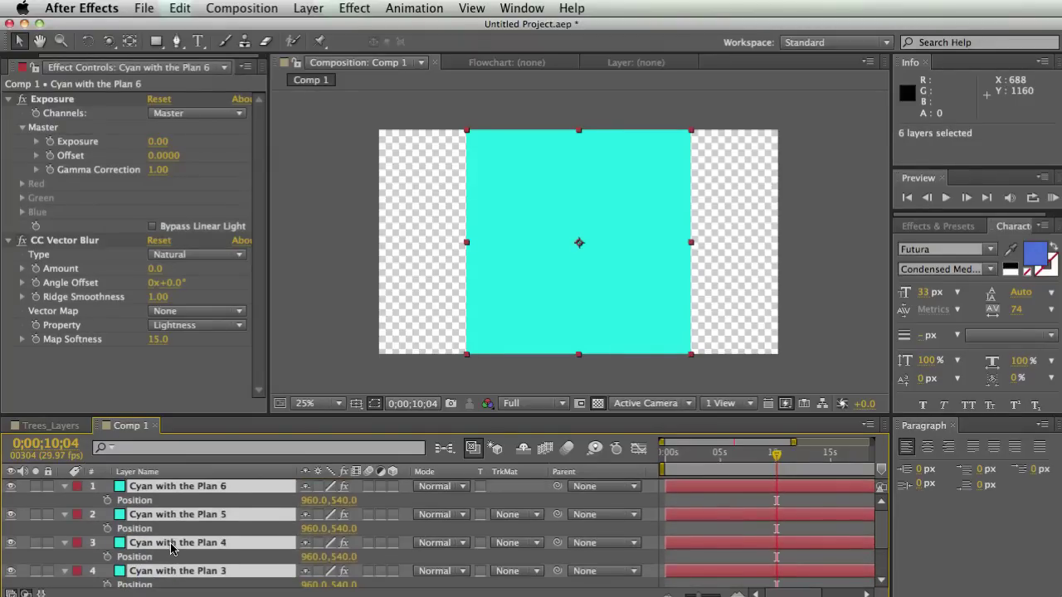
pyautogui.click(65, 487)
pyautogui.click(64, 490)
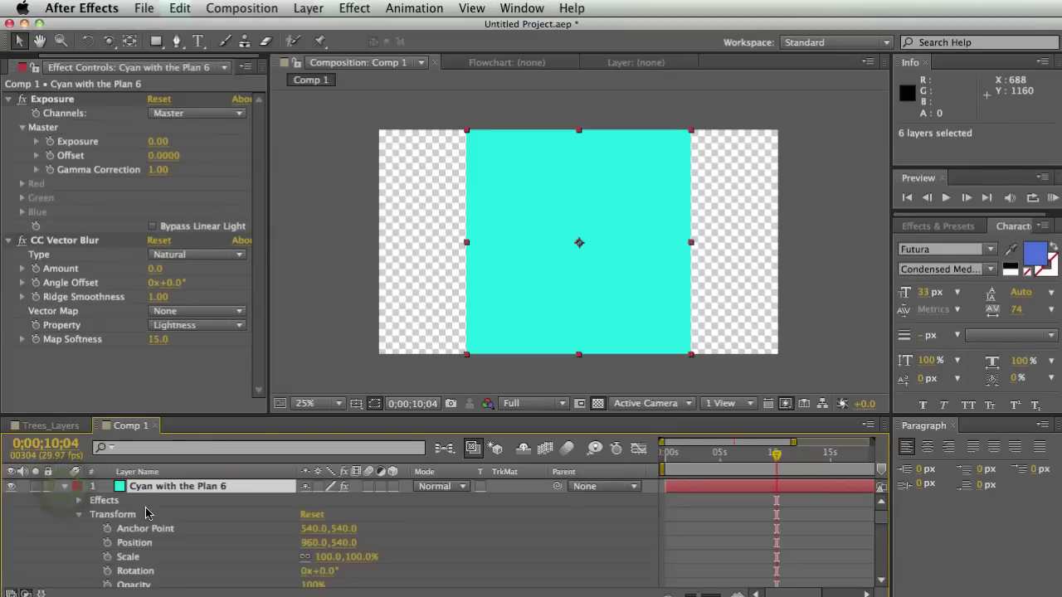
pyautogui.scroll(-10, 148, 513)
pyautogui.scroll(10, 147, 513)
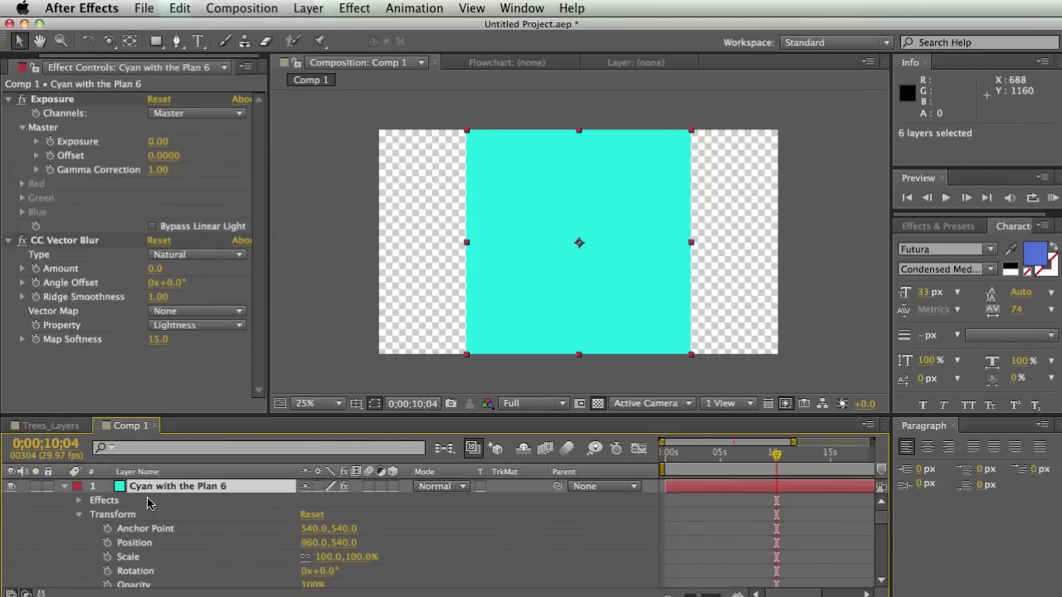
# Show the selected layers' Position, effects, Anchor Point and Rotation one at a time in the timeline.
pyautogui.press('p')
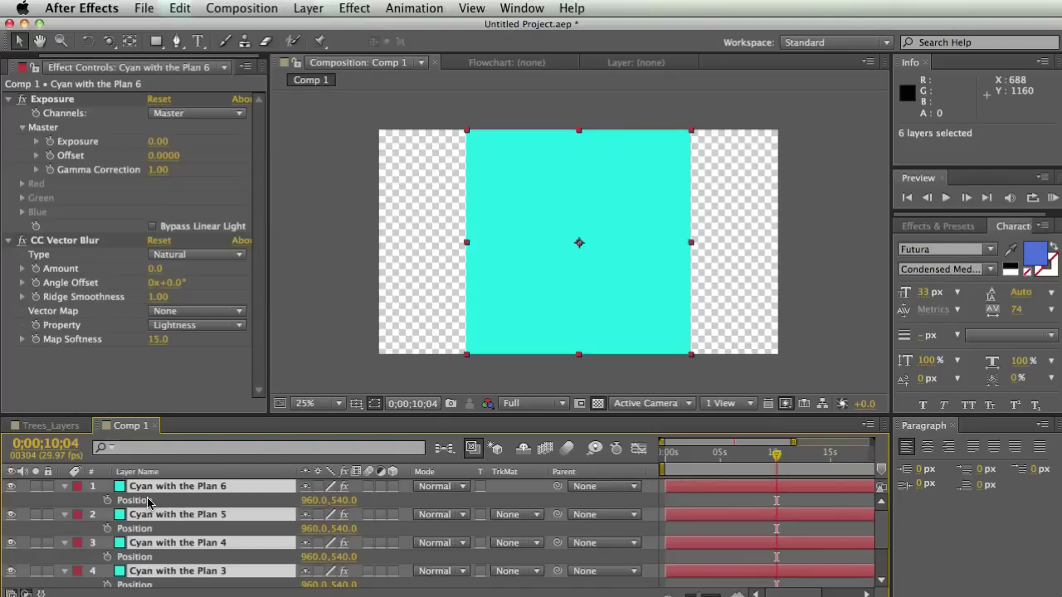
pyautogui.press('e')
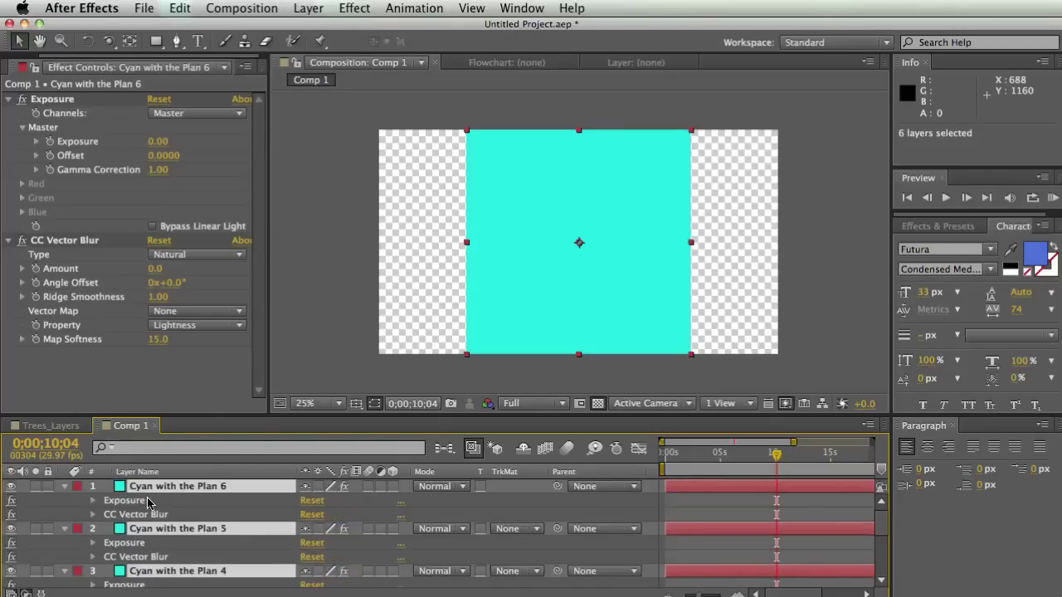
pyautogui.press('a')
pyautogui.press('r')
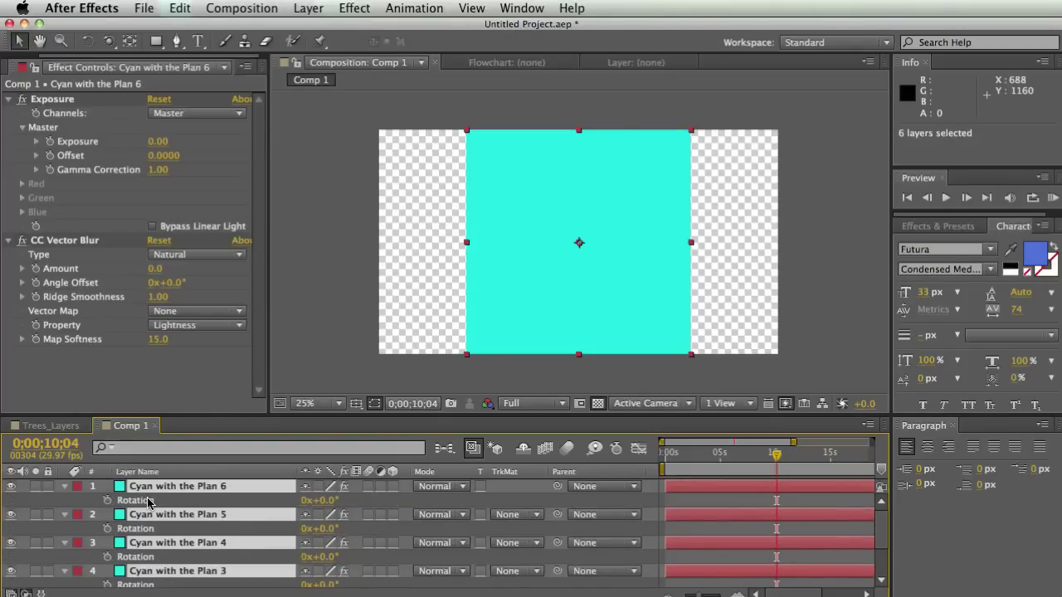
# Undo the five layer duplications, keeping only the original cyan layer.
pyautogui.press('super+Down')
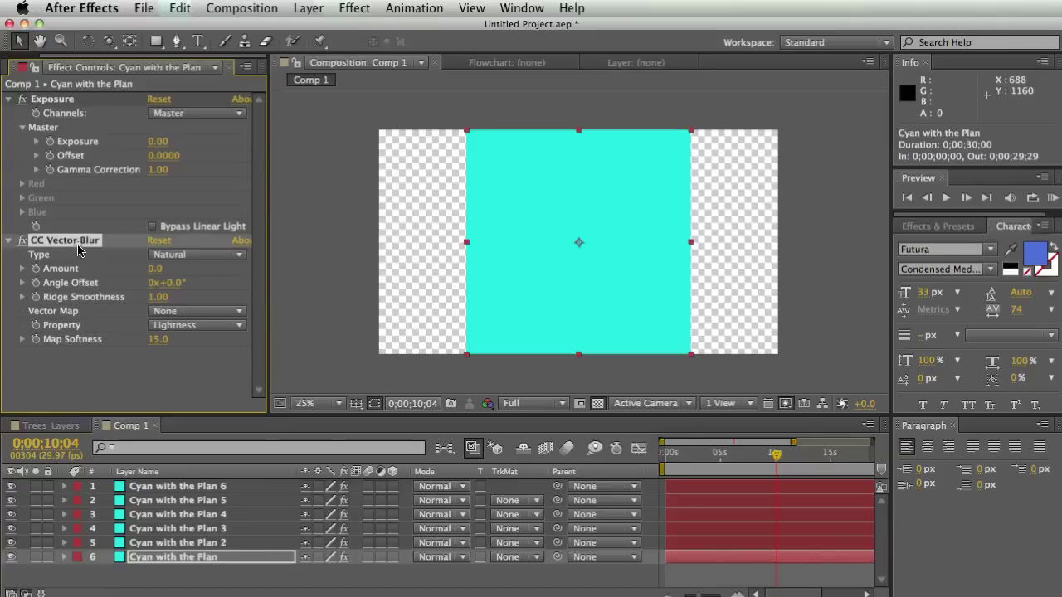
pyautogui.press('super+z')
pyautogui.click(174, 518)
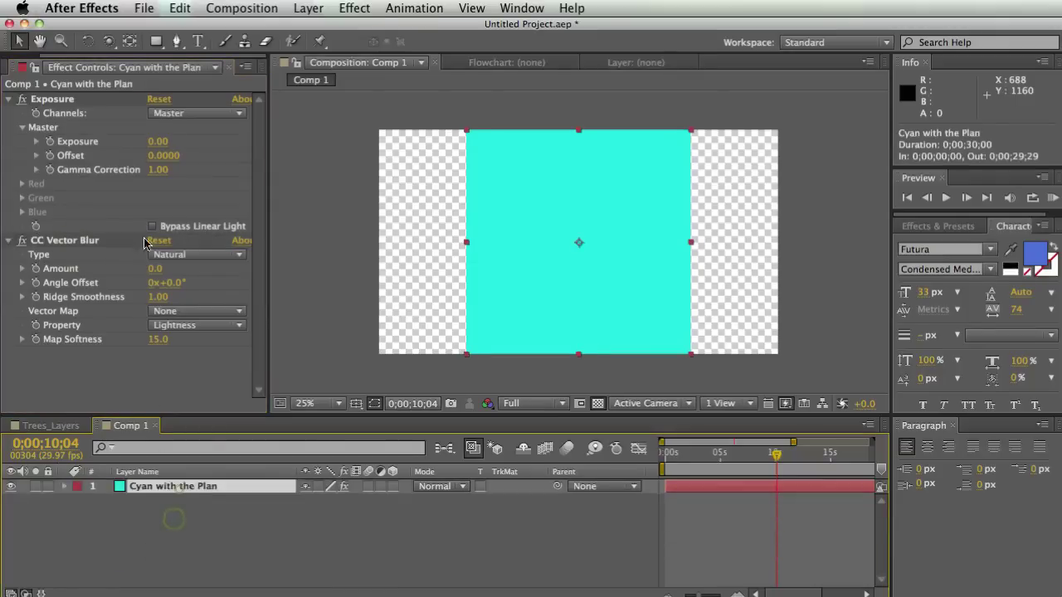
# Delete the Exposure and CC Vector Blur effects from the cyan layer and keep the layer selected.
pyautogui.click(70, 100)
pyautogui.press('Delete')
pyautogui.click(69, 101)
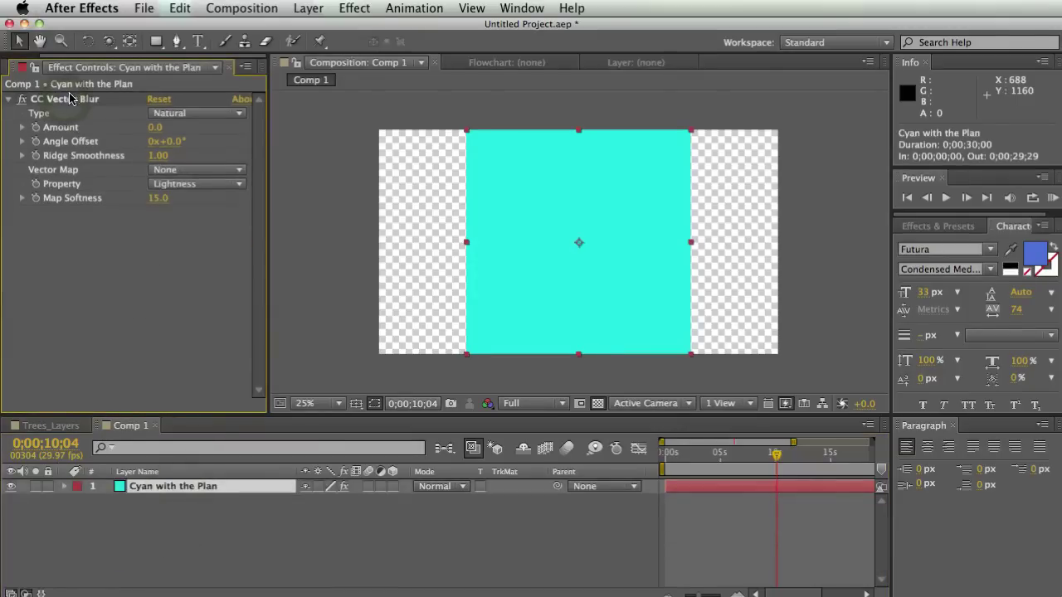
pyautogui.press('Delete')
pyautogui.click(96, 187)
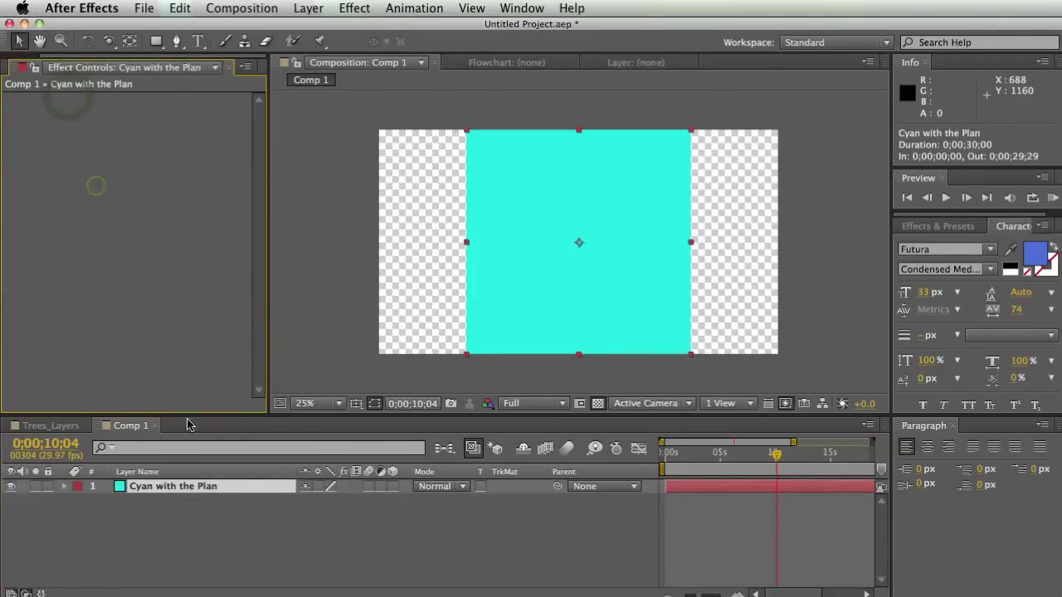
pyautogui.click(210, 524)
pyautogui.click(196, 488)
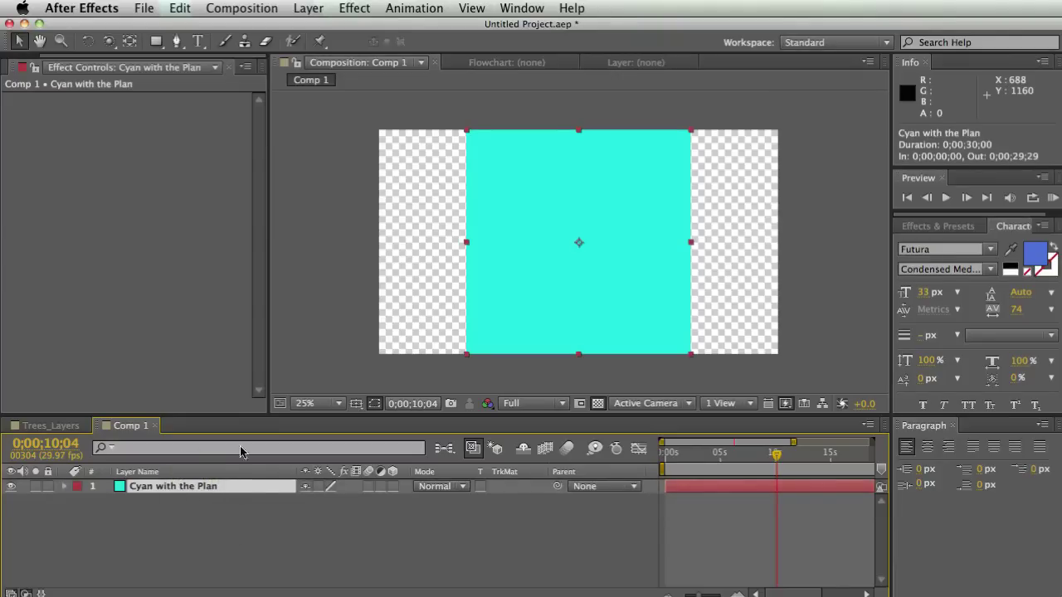
# Check the effect categories available for the cyan layer without applying any, and widen the effect controls area.
pyautogui.click(134, 181)
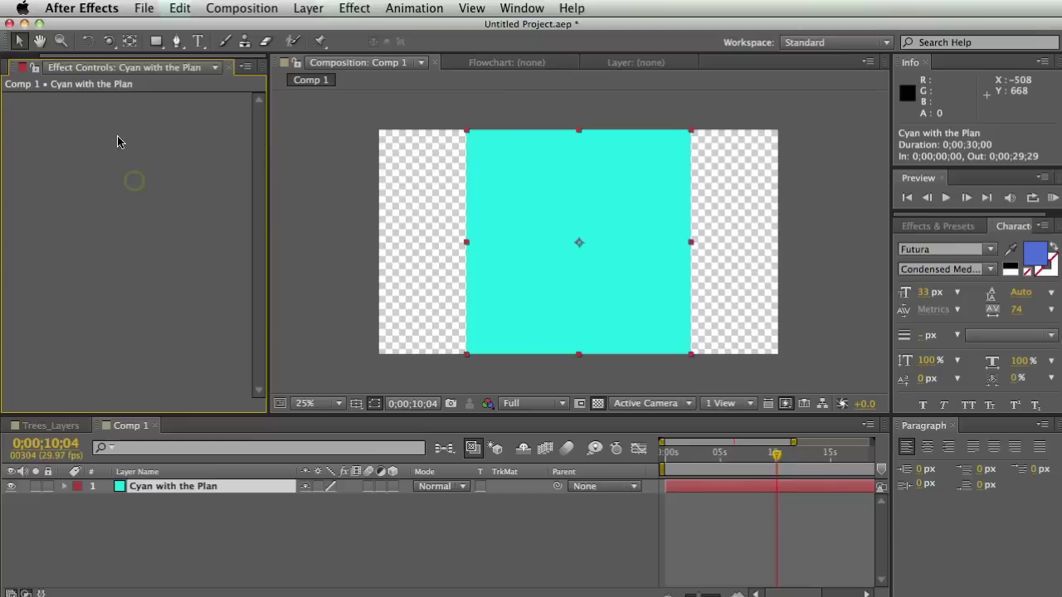
pyautogui.rightClick(82, 122)
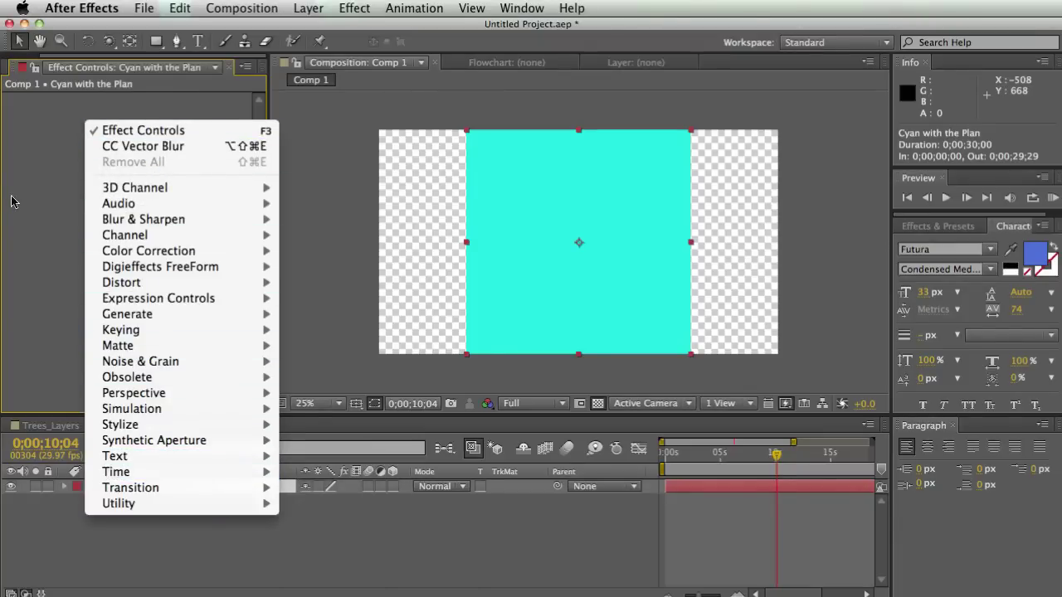
pyautogui.click(160, 142)
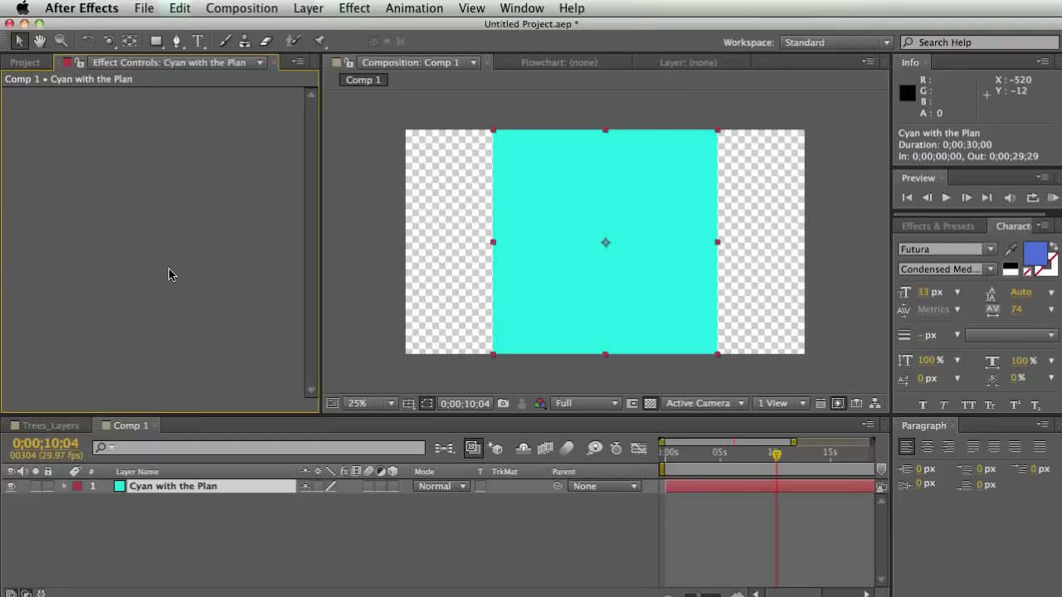
# Duplicate the cyan layer once, check the effect list for the original layer, and select the duplicate.
pyautogui.click(149, 503)
pyautogui.click(149, 493)
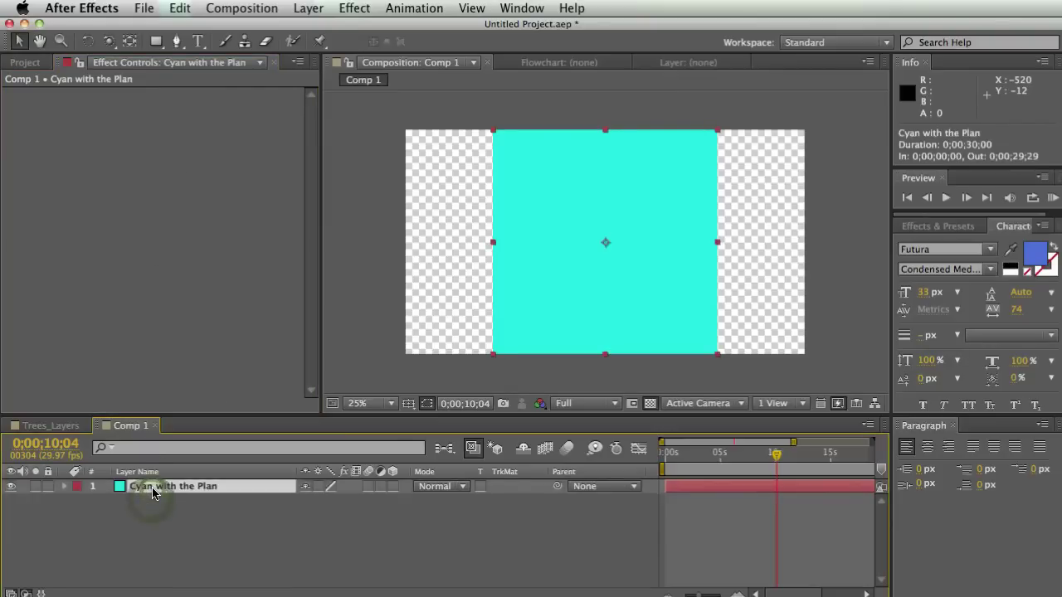
pyautogui.press('super+d')
pyautogui.click(183, 504)
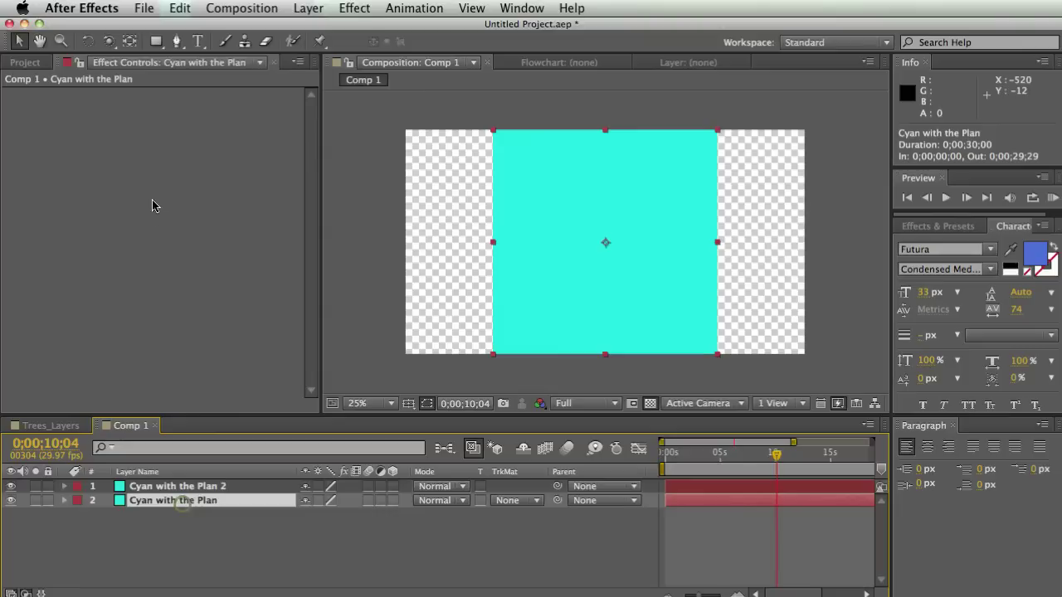
pyautogui.rightClick(101, 132)
pyautogui.click(59, 126)
pyautogui.keyDown('super'); pyautogui.click(217, 503); pyautogui.keyUp('super')
pyautogui.click(217, 486)
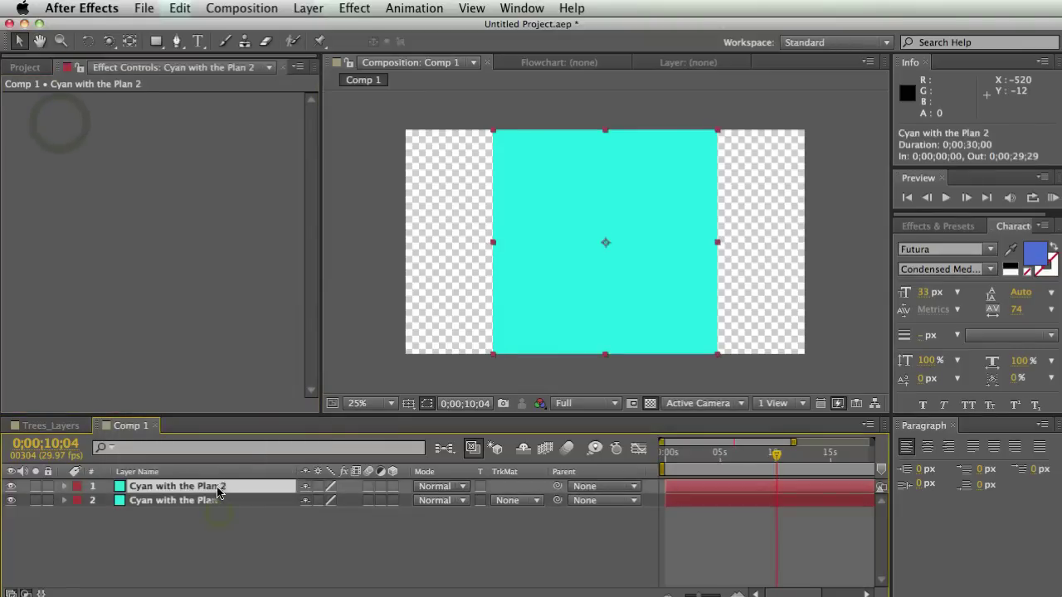
# Move the duplicate cyan layer right to about 1516, 536 and the original cyan layer toward the frame's left side.
pyautogui.moveTo(526, 191); pyautogui.dragTo(642, 189)
pyautogui.doubleClick(508, 184)
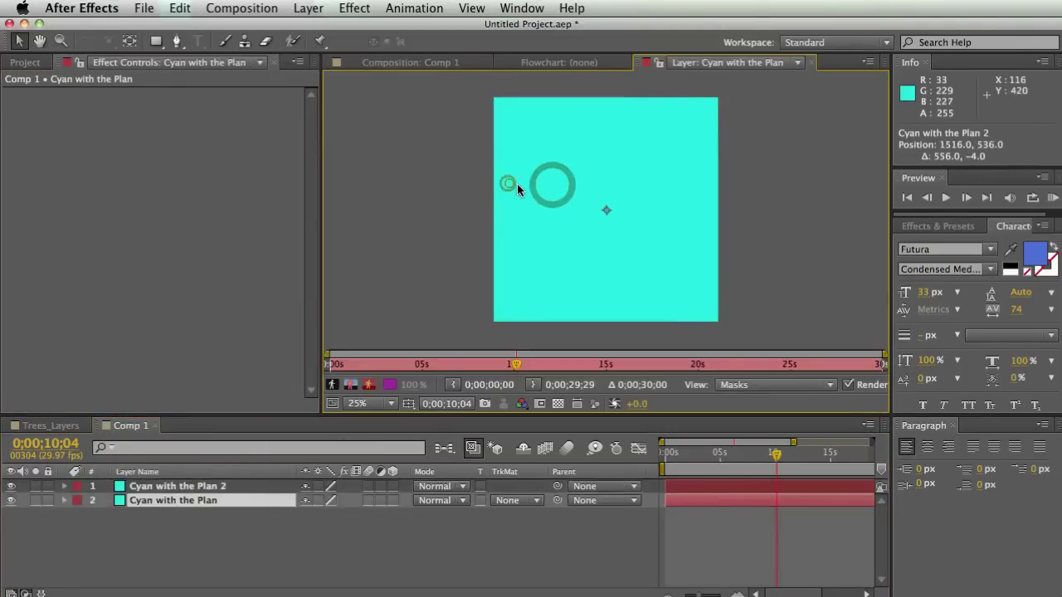
pyautogui.click(559, 62)
pyautogui.click(432, 62)
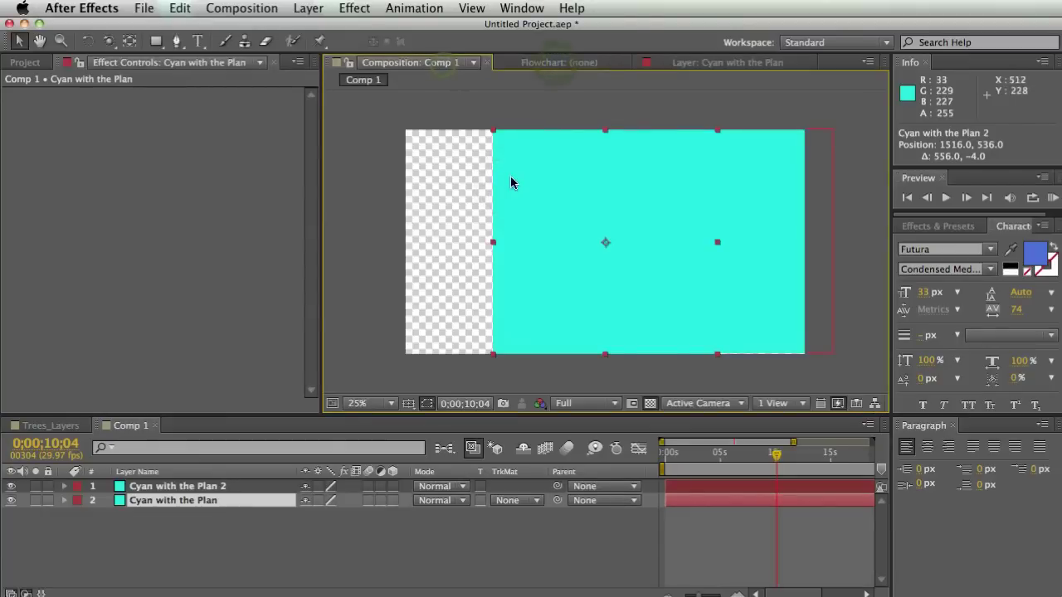
pyautogui.moveTo(509, 176); pyautogui.dragTo(417, 180)
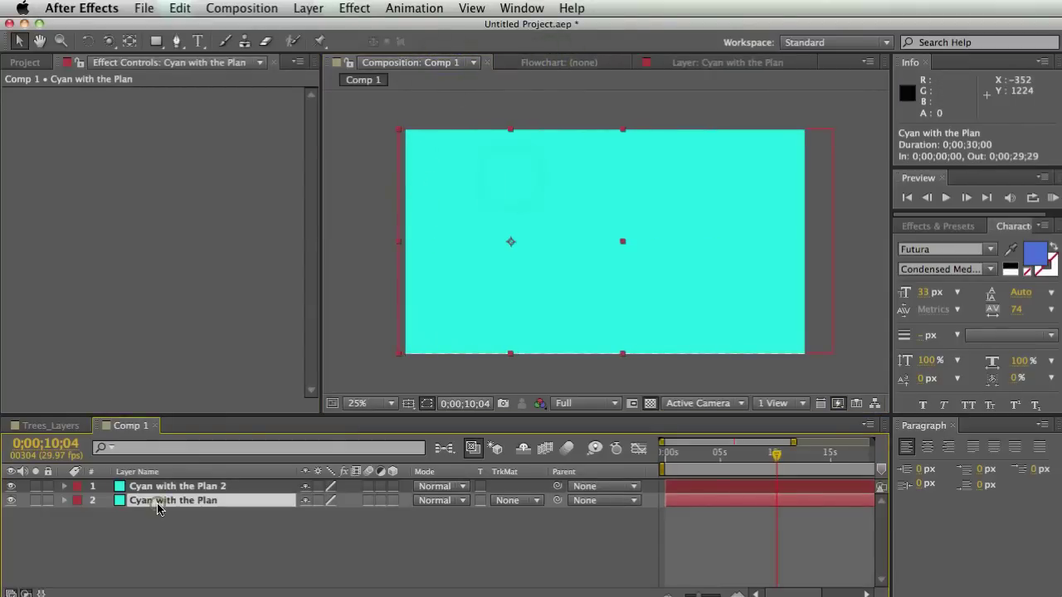
# Recolor the original "Cyan with the Plan" solid to red F7151B and place it edge to edge with the cyan square.
pyautogui.press('super+shift+y')
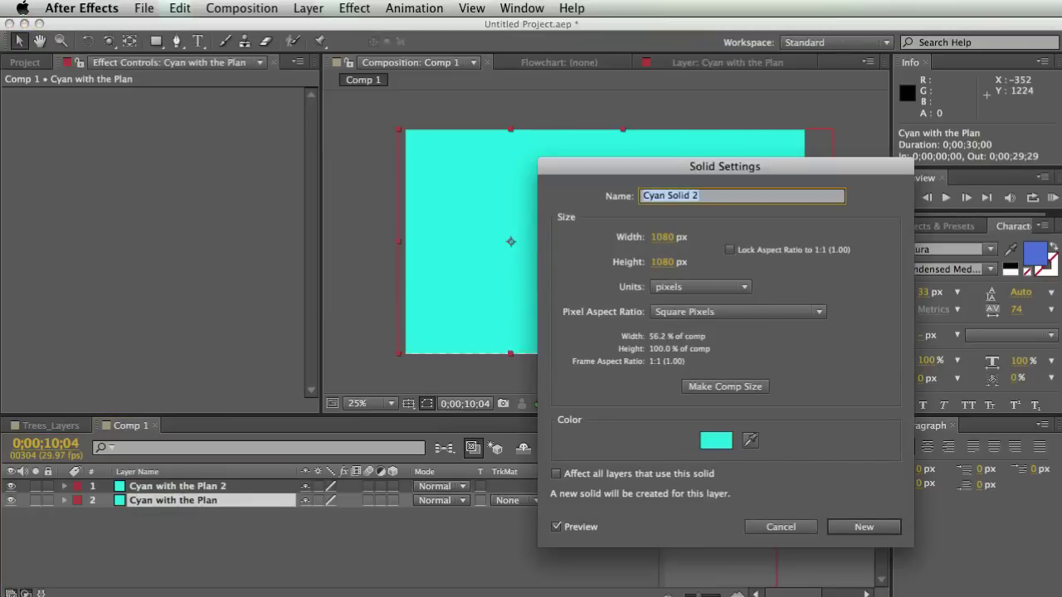
pyautogui.moveTo(771, 166); pyautogui.dragTo(586, 130)
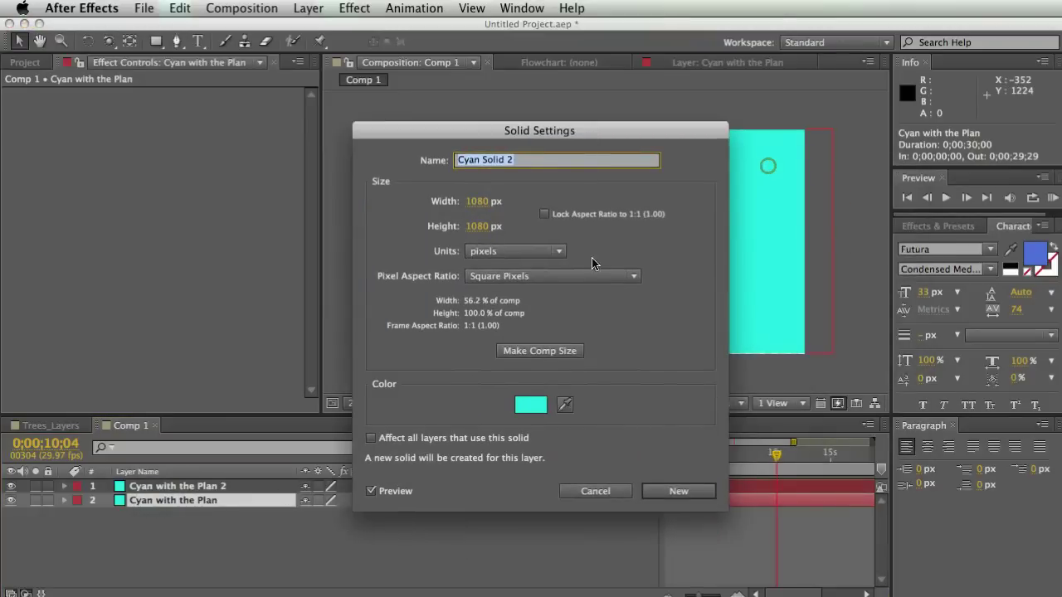
pyautogui.click(532, 406)
pyautogui.click(777, 379)
pyautogui.click(824, 366)
pyautogui.moveTo(824, 366); pyautogui.dragTo(825, 360)
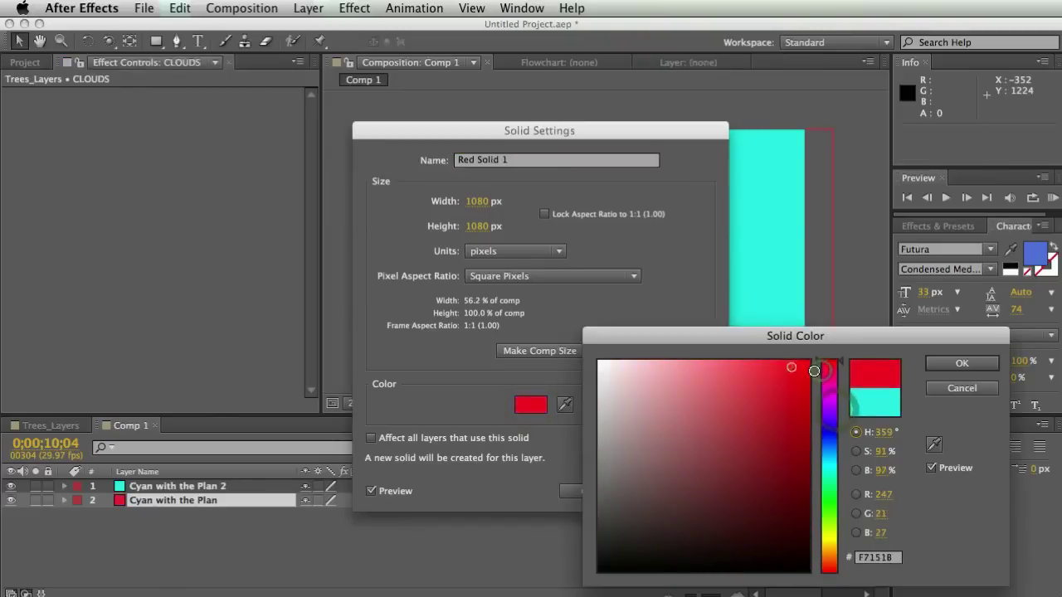
pyautogui.click(961, 363)
pyautogui.click(673, 496)
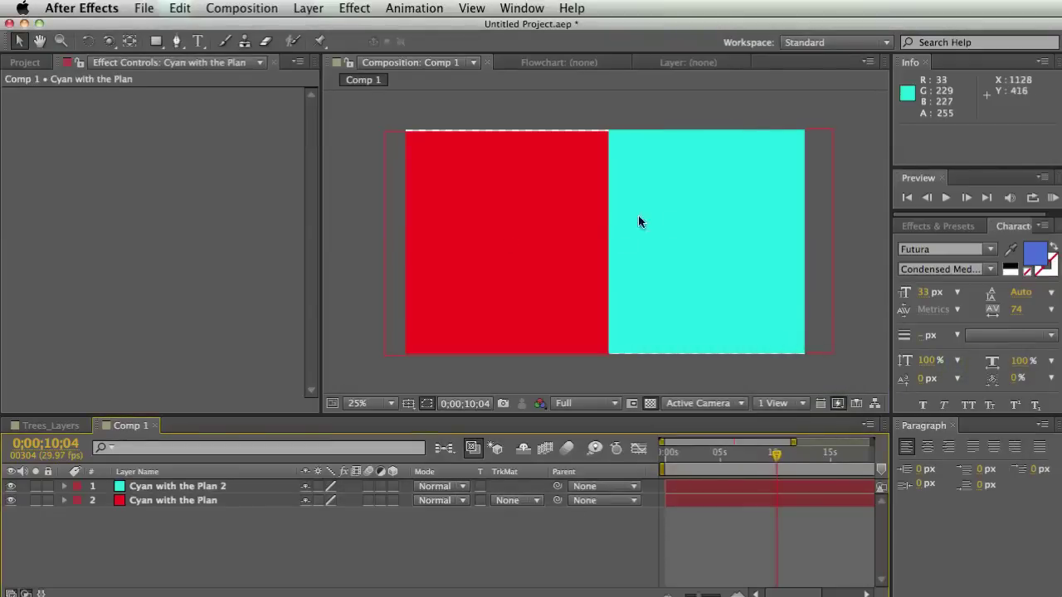
# Rename the red layer "Red for the dead".
pyautogui.click(179, 503)
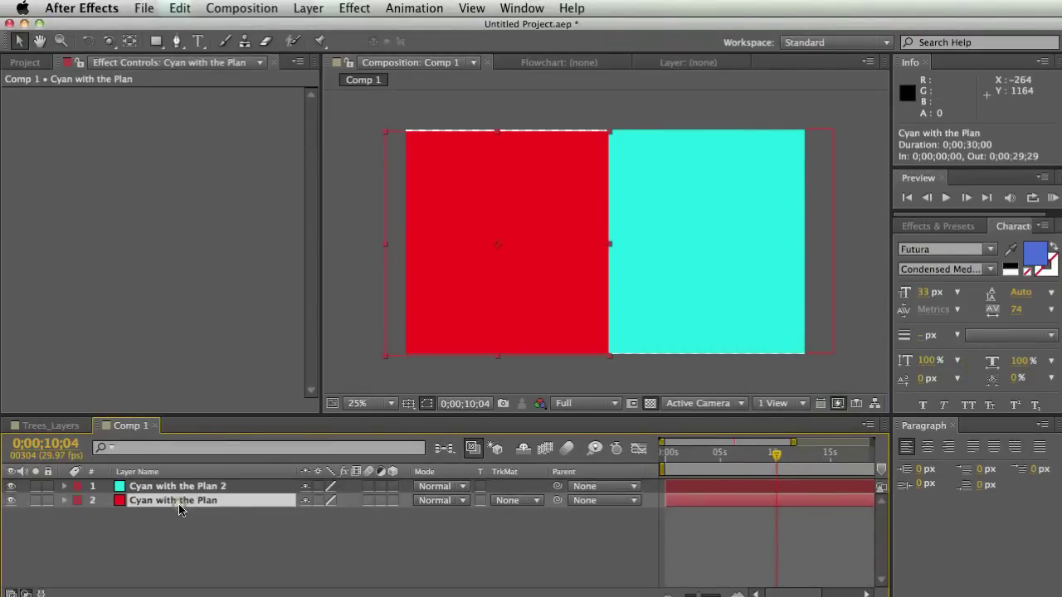
pyautogui.press('Return')
pyautogui.write('Red for the dead')
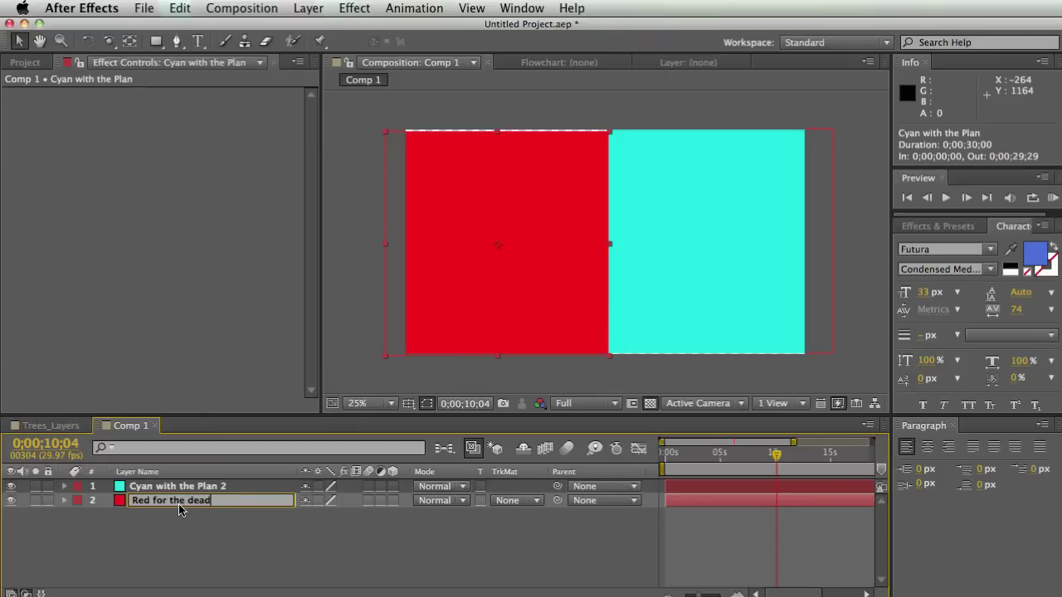
pyautogui.press('Return')
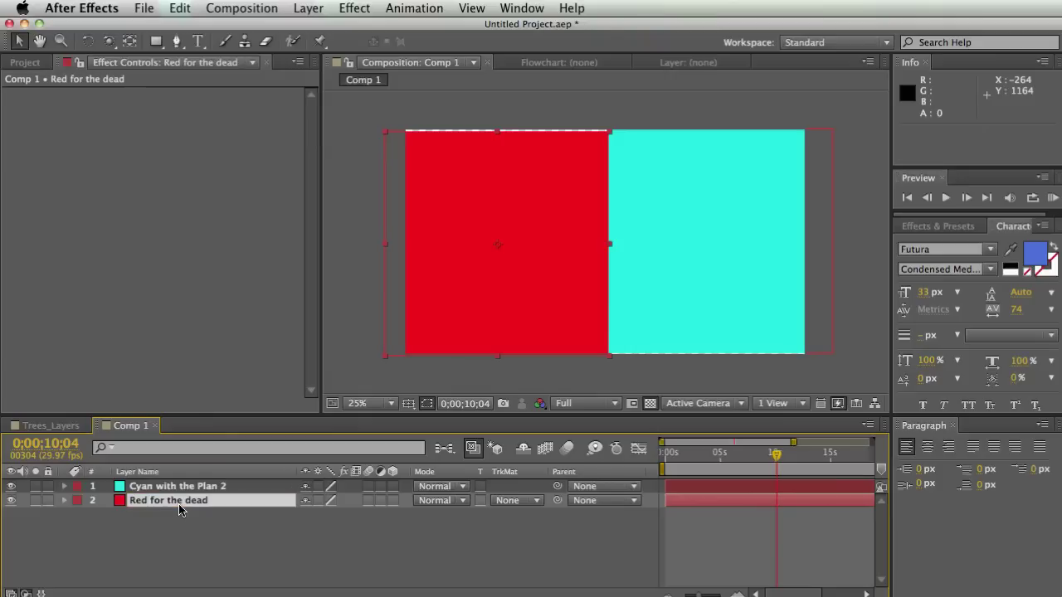
# Rename the duplicate cyan layer "Cyan with the Plan" and deselect it.
pyautogui.click(214, 488)
pyautogui.press('Return')
pyautogui.click(230, 487)
pyautogui.press('BackSpace')
pyautogui.press('BackSpace')
pyautogui.click(189, 540)
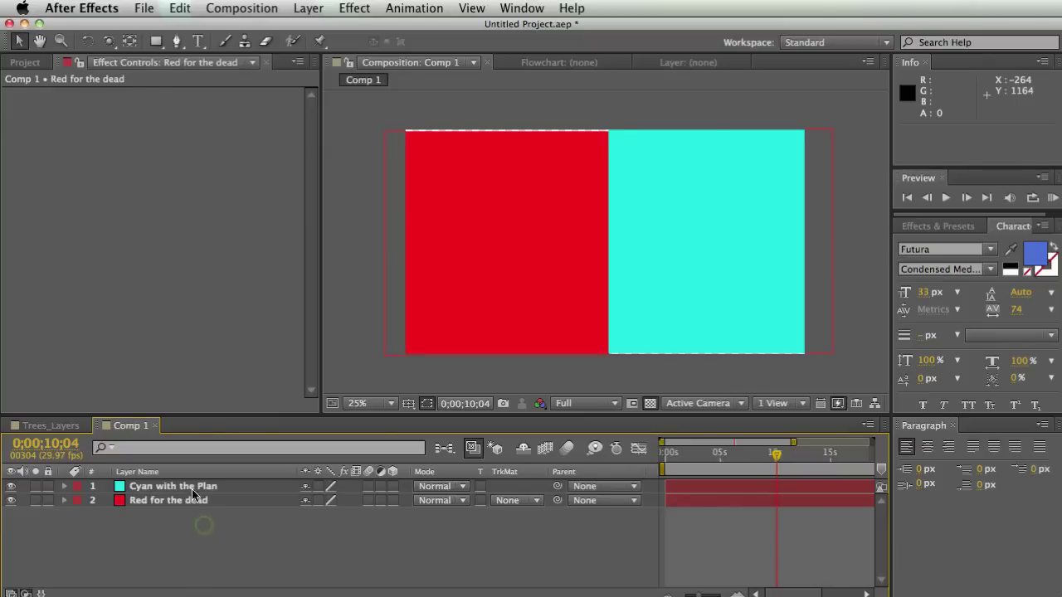
# Apply Fast Blur to the "Cyan with the Plan" layer with a Blurriness of 106.
pyautogui.click(198, 486)
pyautogui.rightClick(121, 158)
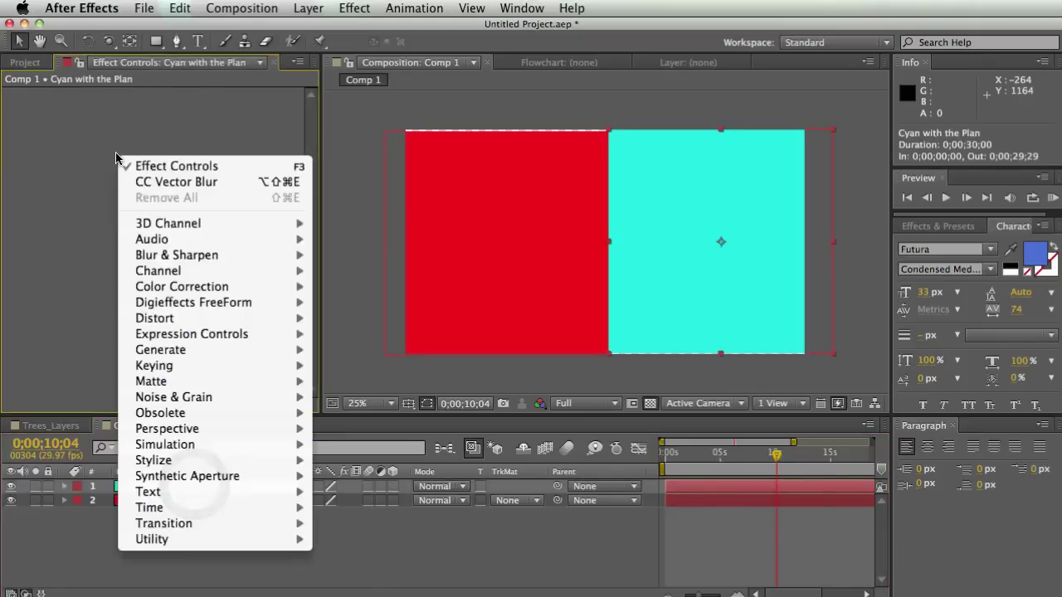
pyautogui.moveTo(205, 255)
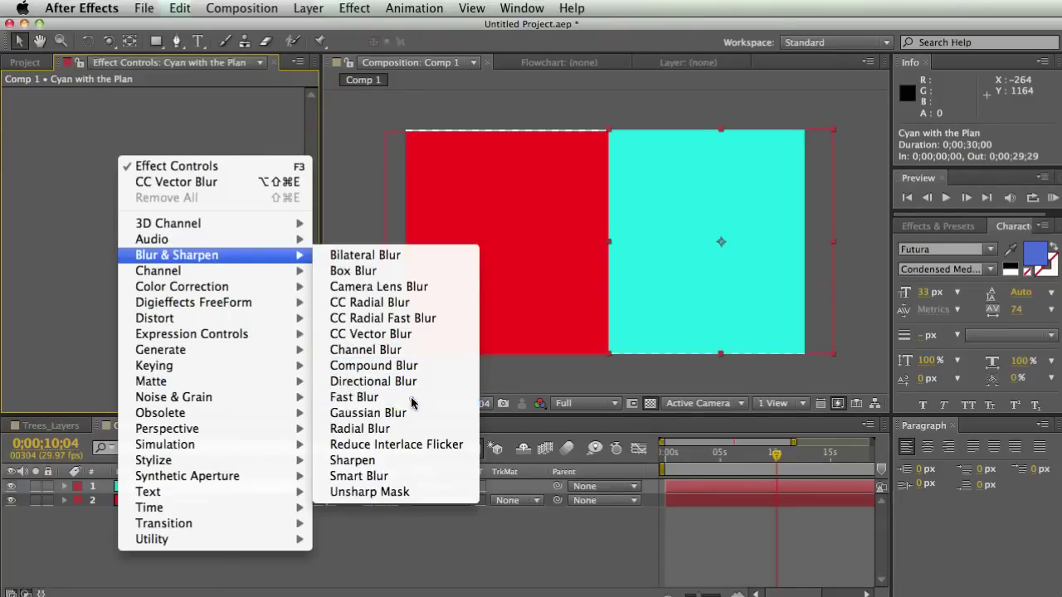
pyautogui.click(354, 397)
pyautogui.moveTo(180, 108); pyautogui.dragTo(236, 110)
pyautogui.click(184, 109)
pyautogui.write('106')
pyautogui.press('Return')
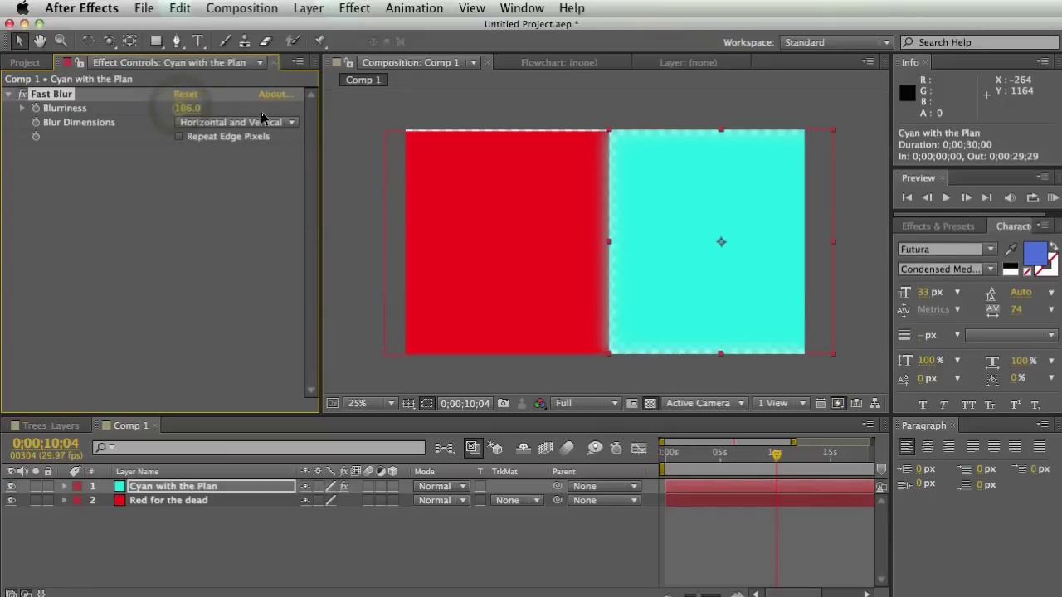
pyautogui.click(154, 280)
# Apply Curves to the "Red for the dead" layer and lower the RGB curve's highlight end to about a quarter of its height.
pyautogui.click(196, 500)
pyautogui.rightClick(103, 147)
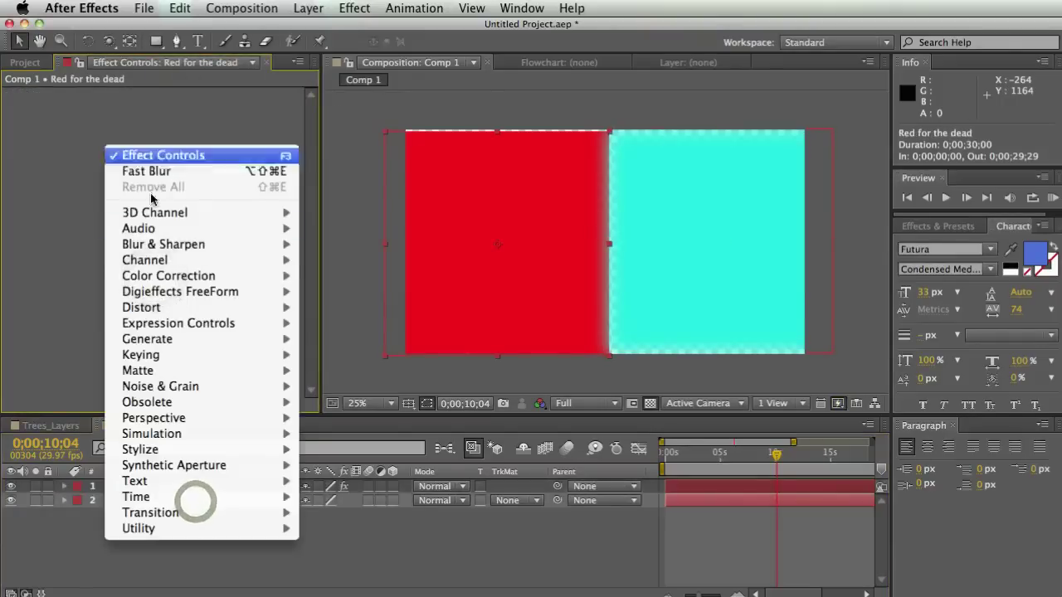
pyautogui.moveTo(208, 275)
pyautogui.press('Return')
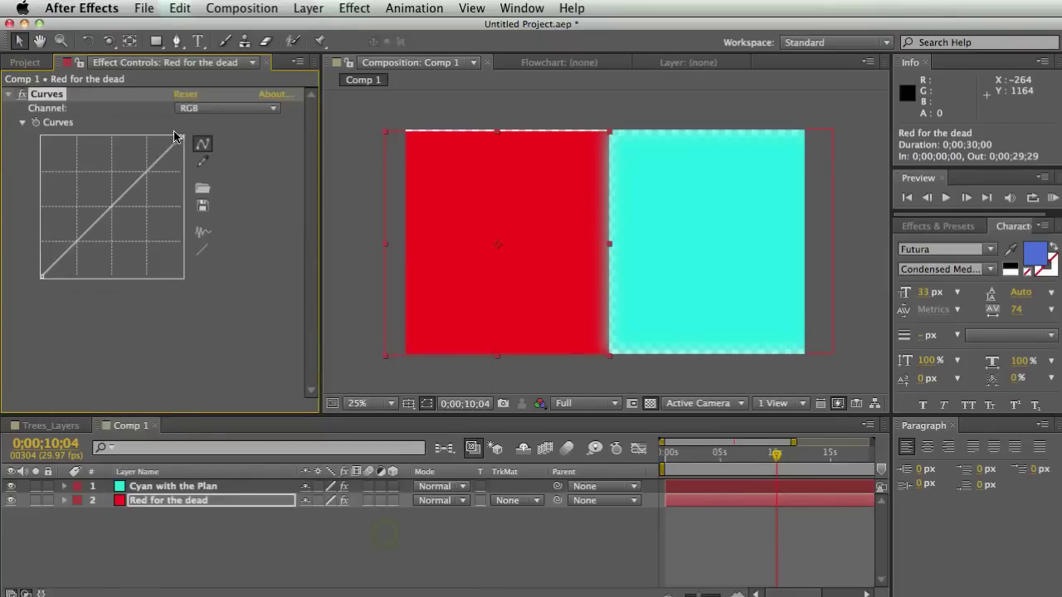
pyautogui.moveTo(181, 137); pyautogui.dragTo(249, 240)
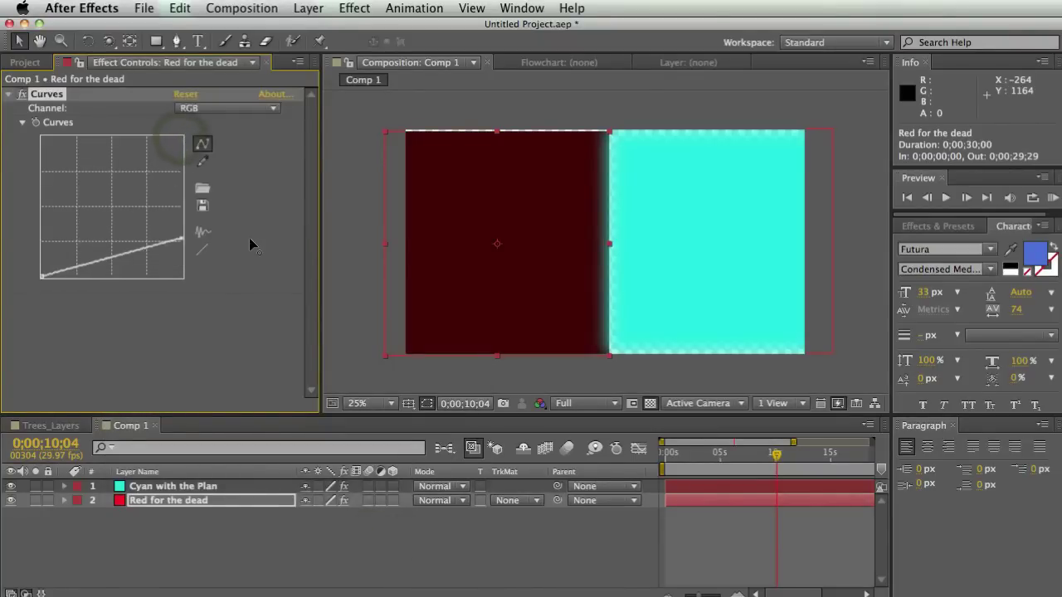
pyautogui.click(191, 323)
# Undo the Curves effect on the red layer and delete Fast Blur from the cyan layer.
pyautogui.click(189, 535)
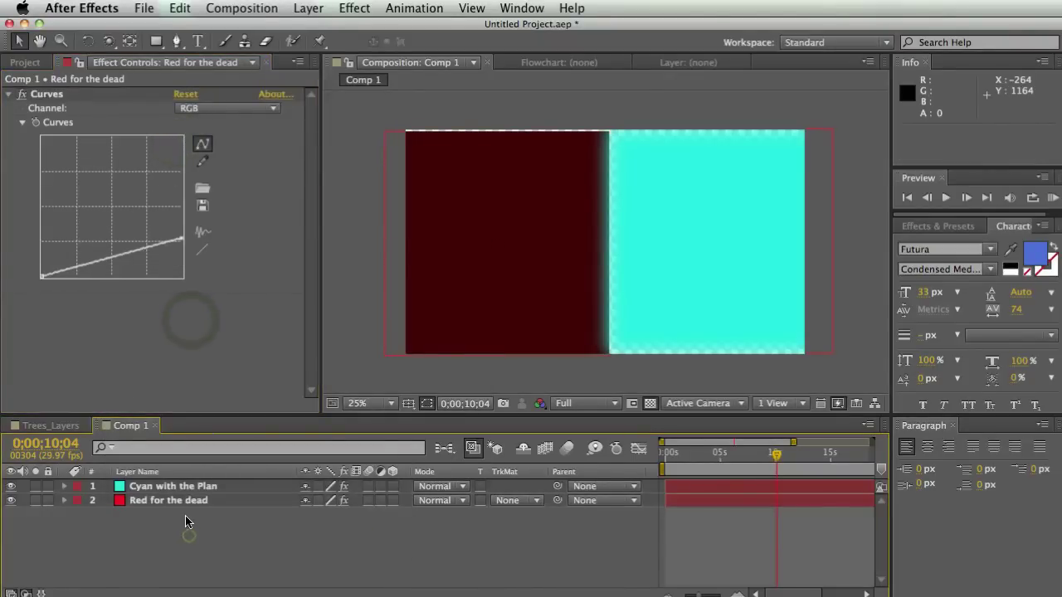
pyautogui.click(141, 486)
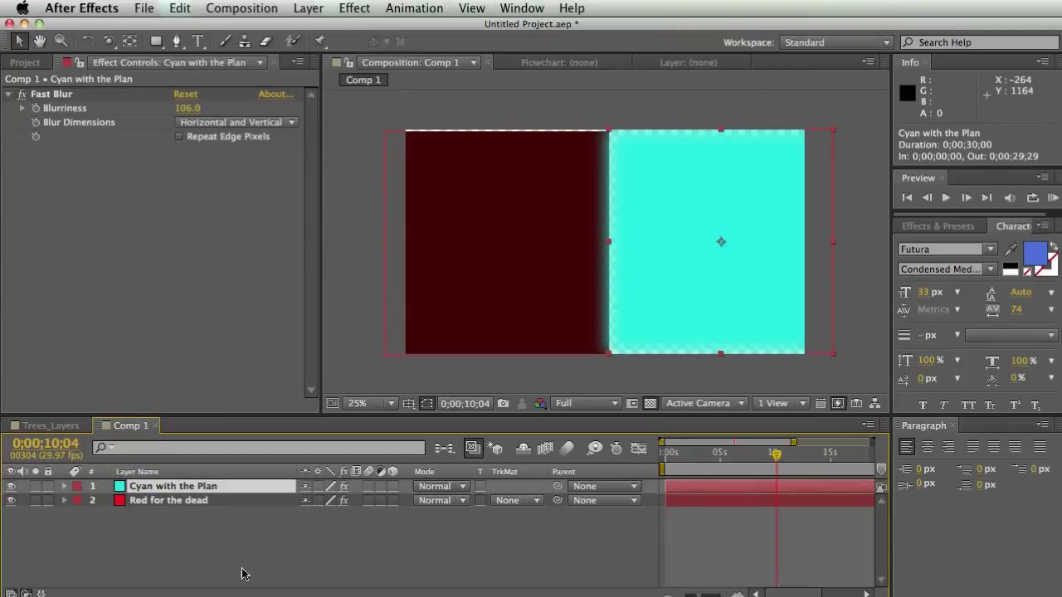
pyautogui.click(204, 502)
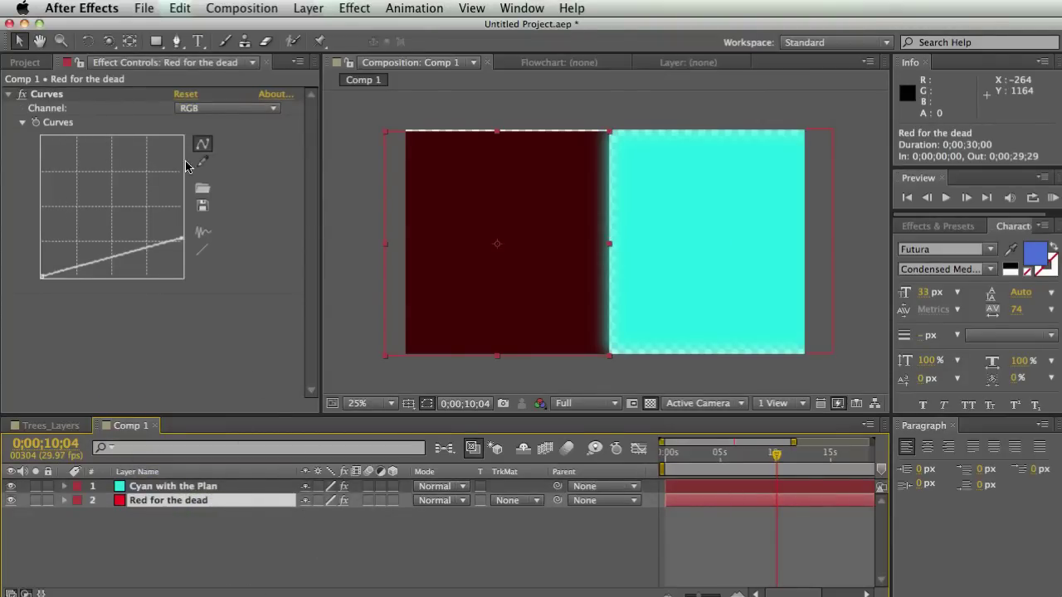
pyautogui.press('super+z')
pyautogui.click(43, 94)
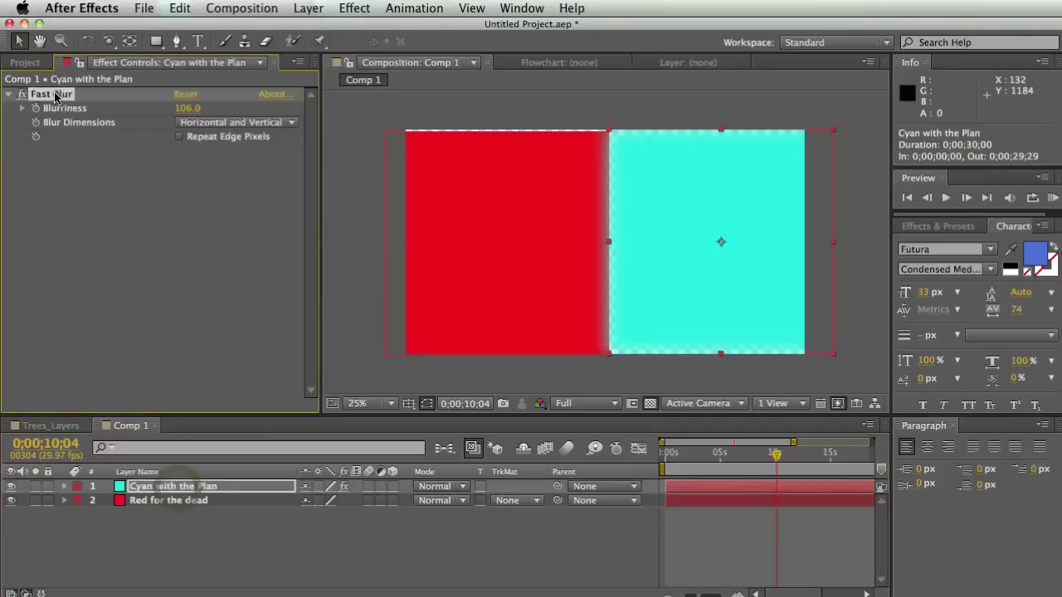
pyautogui.press('Delete')
# Apply a fresh Fast Blur effect to the "Cyan with the Plan" layer.
pyautogui.click(186, 500)
pyautogui.click(182, 486)
pyautogui.rightClick(96, 219)
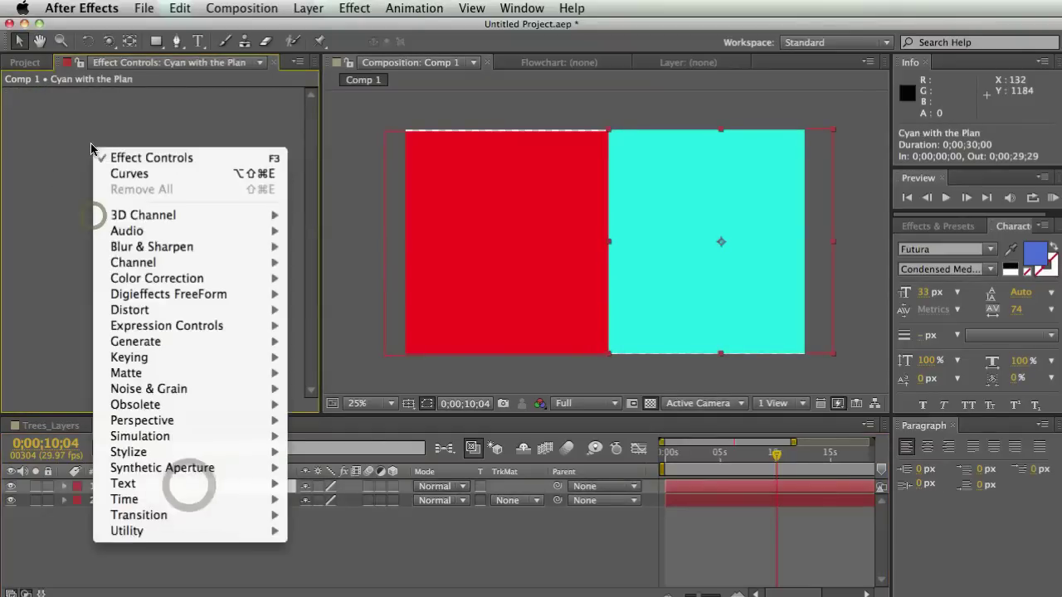
pyautogui.click(33, 178)
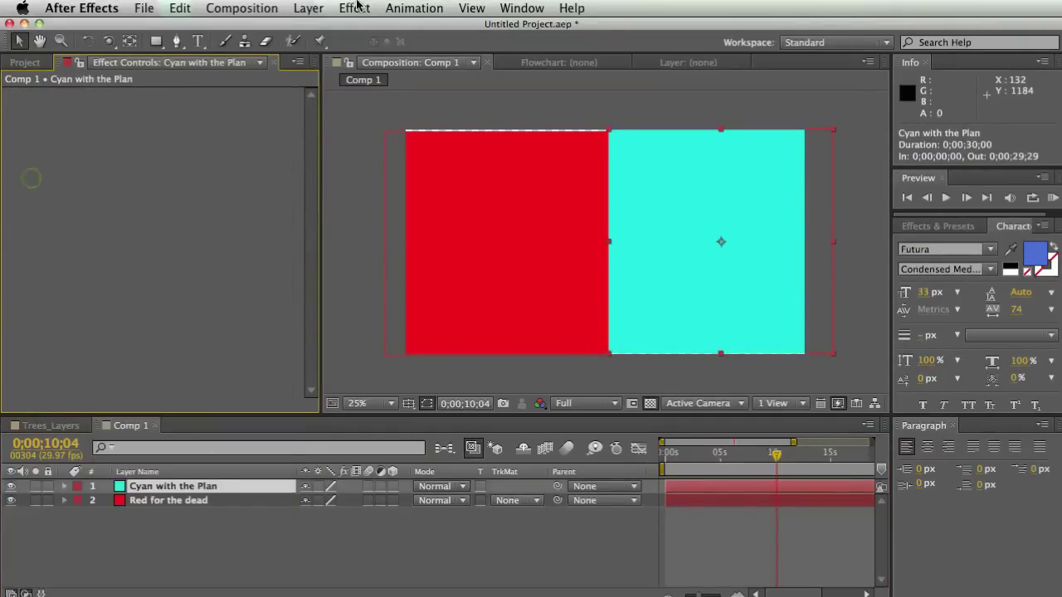
pyautogui.click(354, 7)
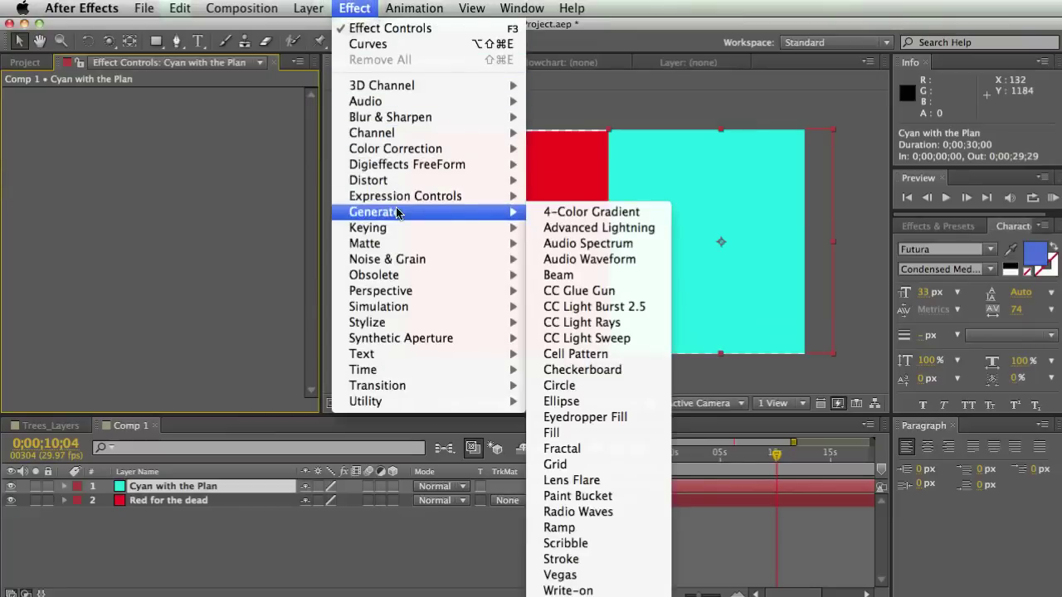
pyautogui.moveTo(412, 120)
pyautogui.click(569, 259)
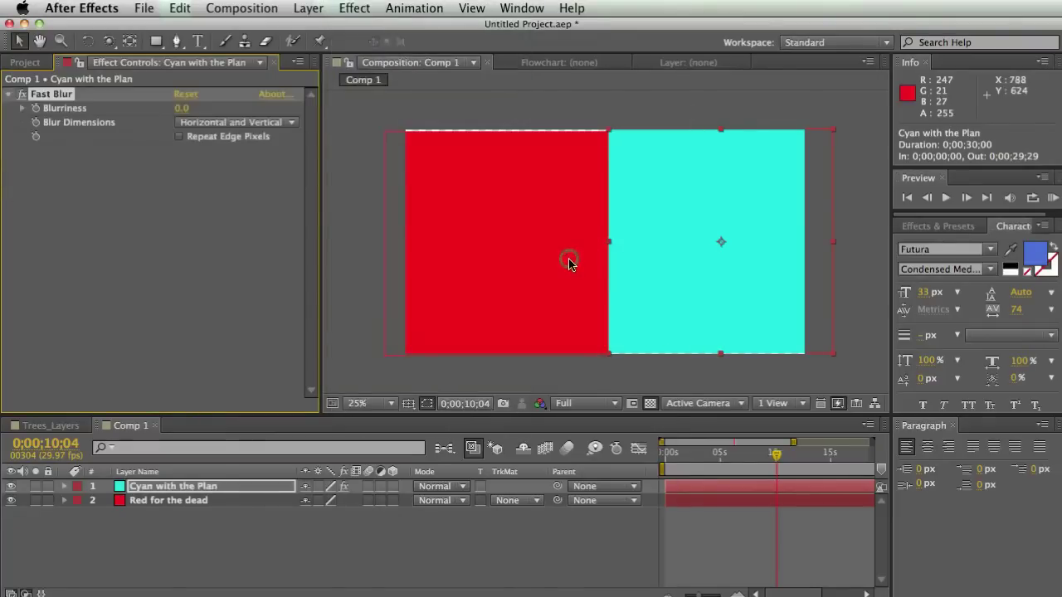
pyautogui.click(220, 190)
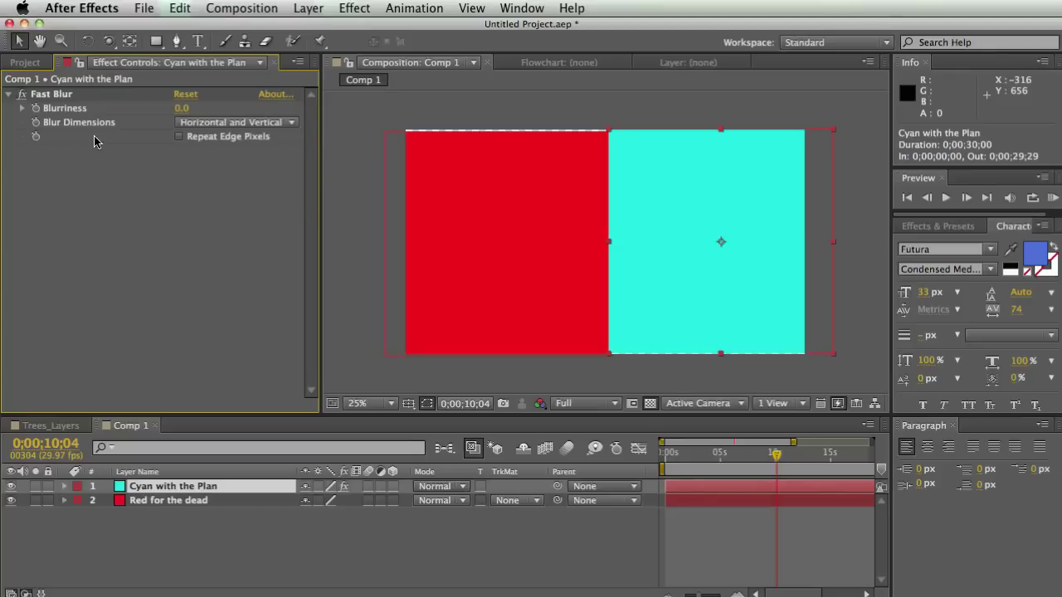
# Set the cyan layer's Fast Blur Blurriness to 89.
pyautogui.click(504, 7)
pyautogui.moveTo(486, 10)
pyautogui.click(92, 235)
pyautogui.click(147, 171)
pyautogui.click(181, 107)
pyautogui.moveTo(182, 108); pyautogui.dragTo(207, 106)
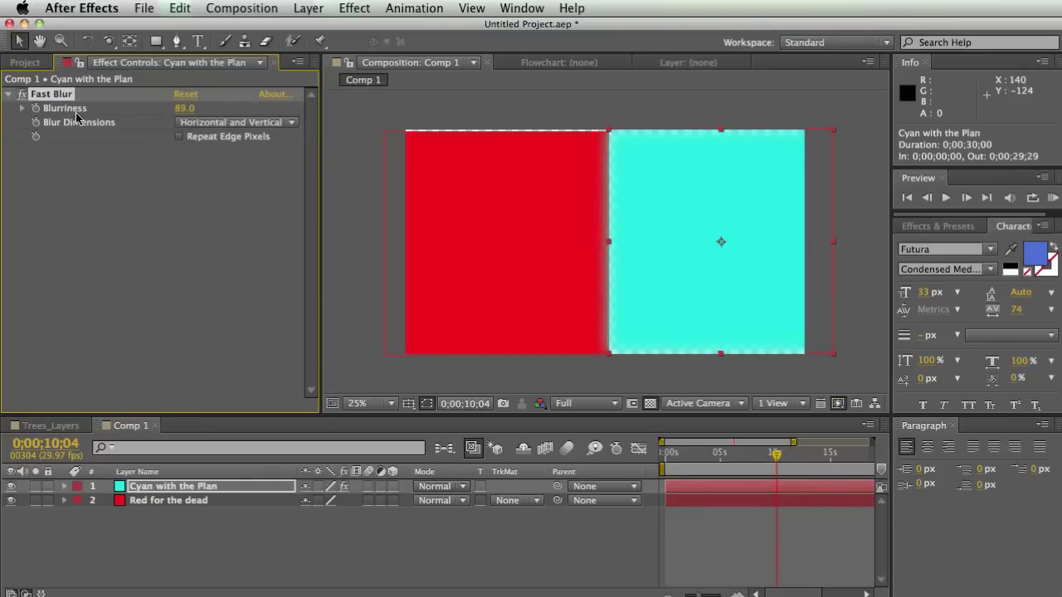
pyautogui.click(159, 156)
# Try Horizontal as the Fast Blur's Blur Dimensions and restore Horizontal and Vertical.
pyautogui.click(188, 122)
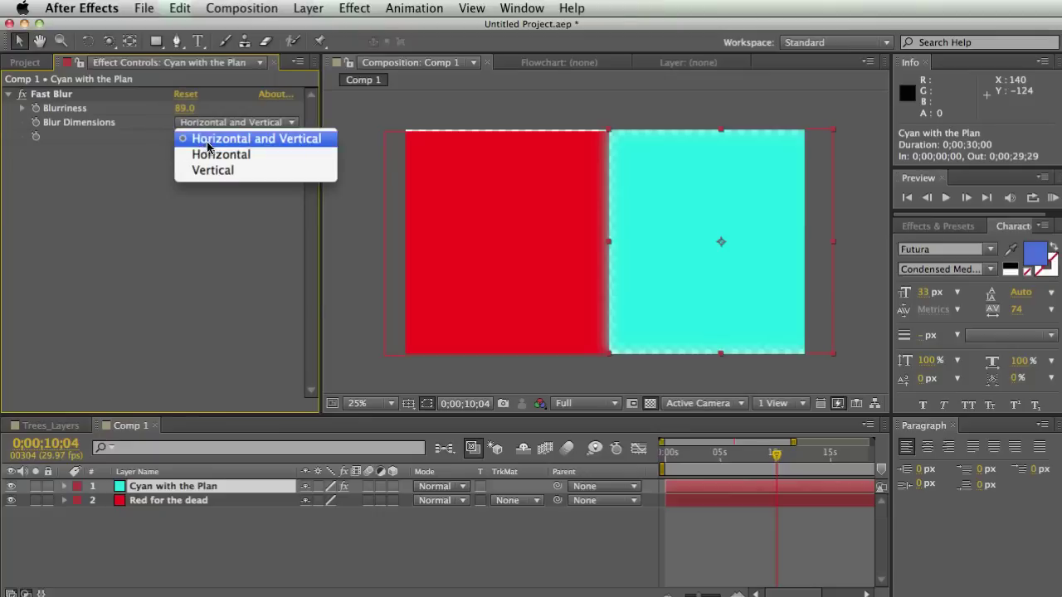
pyautogui.click(212, 155)
pyautogui.click(205, 122)
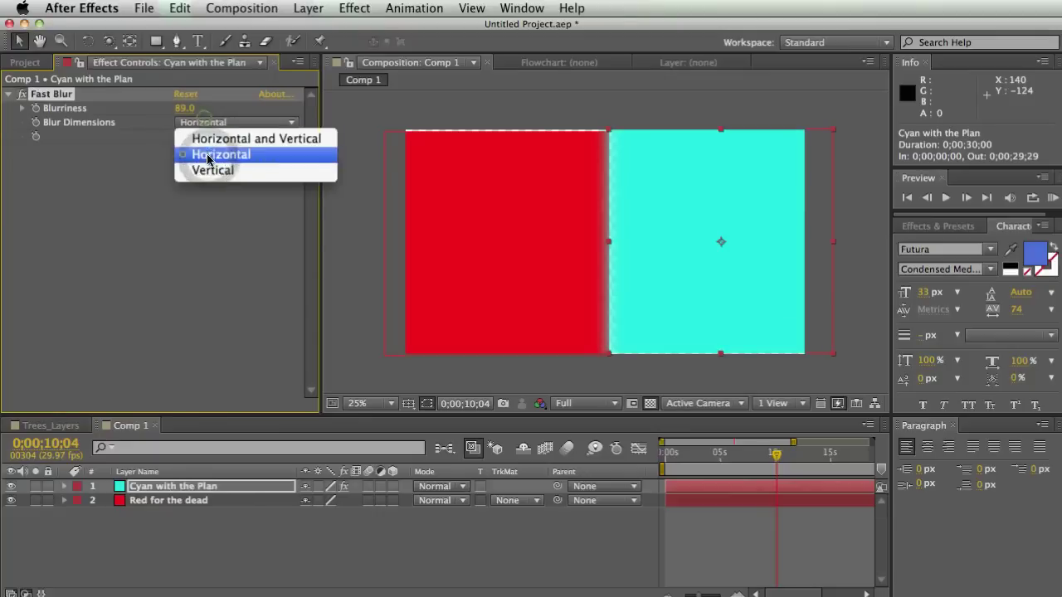
pyautogui.click(240, 139)
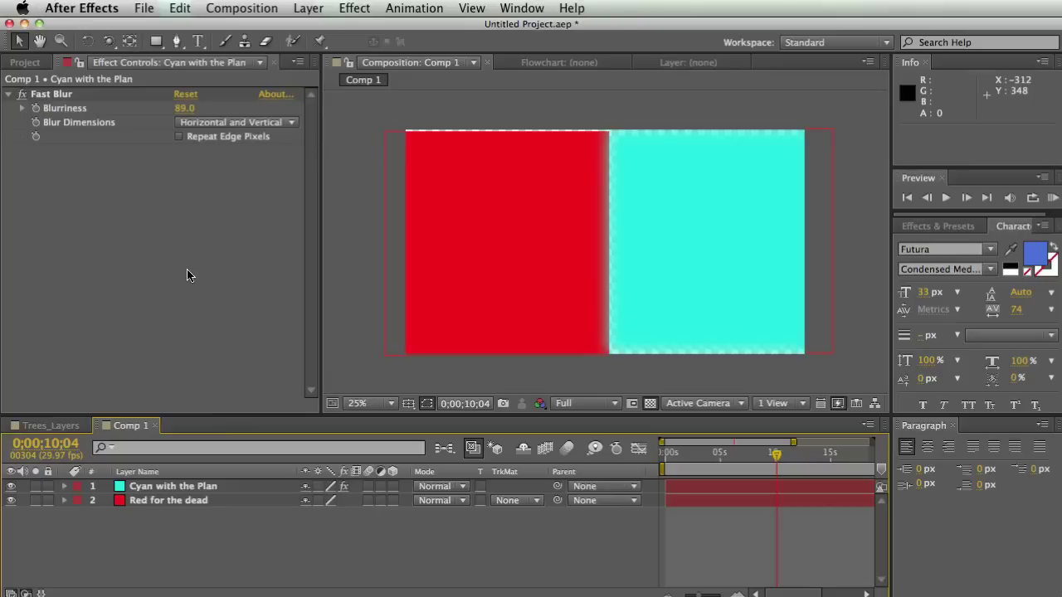
pyautogui.click(208, 486)
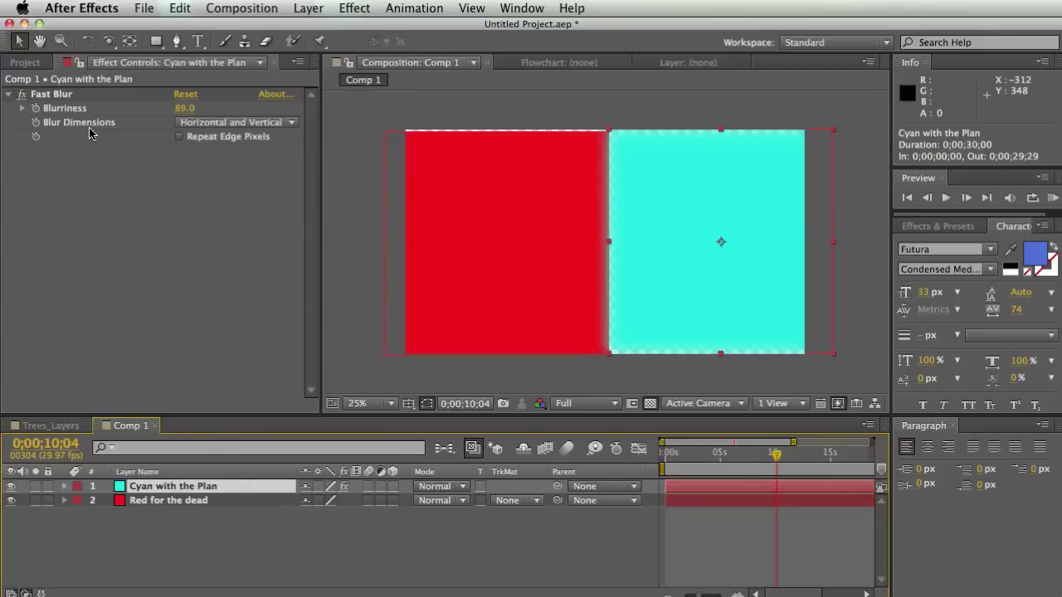
pyautogui.click(62, 491)
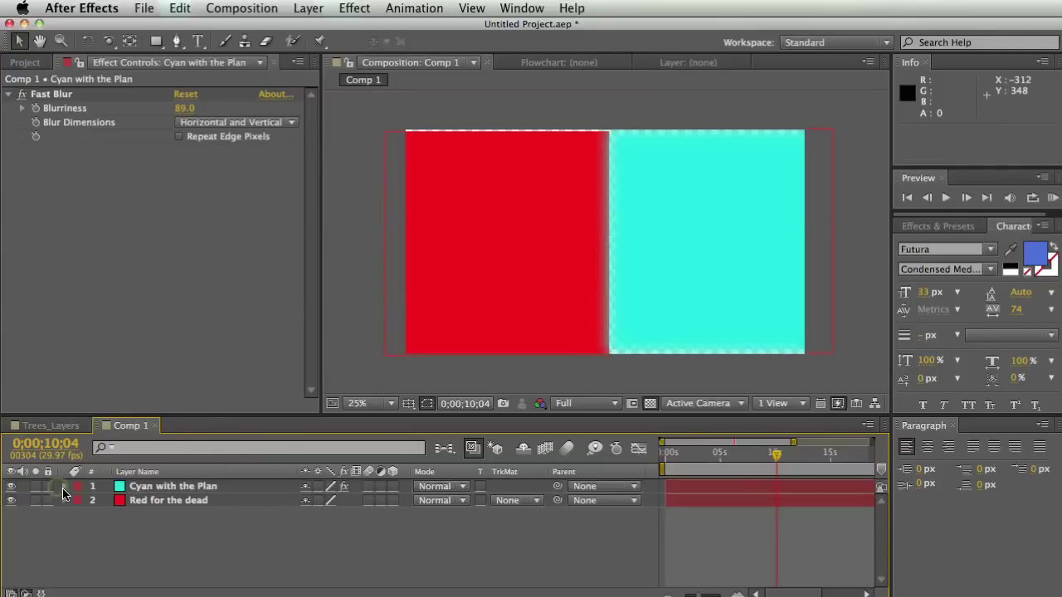
pyautogui.click(63, 491)
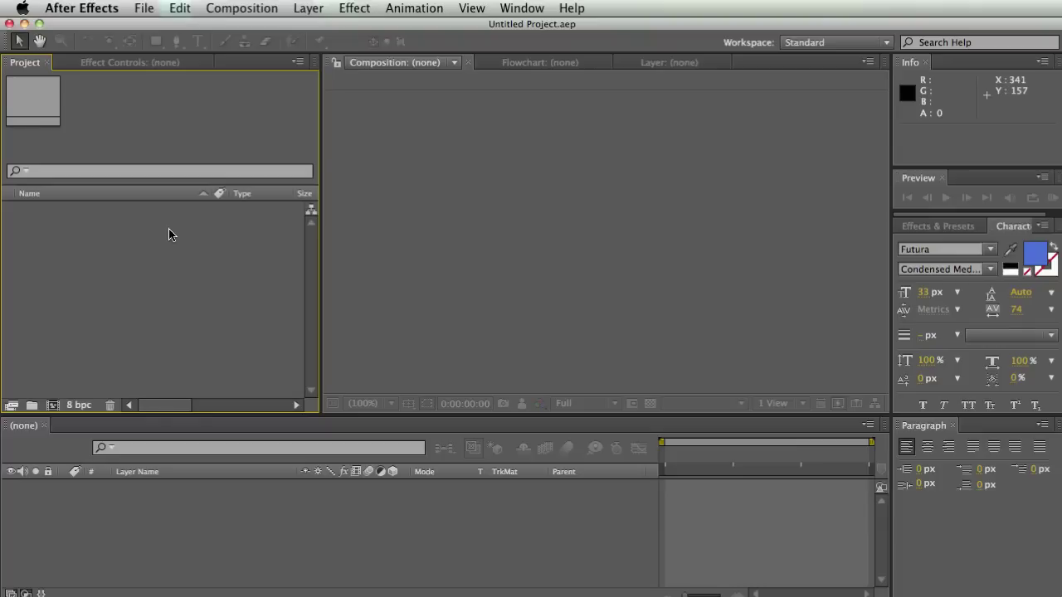
# Create a composition named "Movie Title" with the HDTV 1080 29.97 preset and a duration of 0;00;30;00.
pyautogui.rightClick(103, 236)
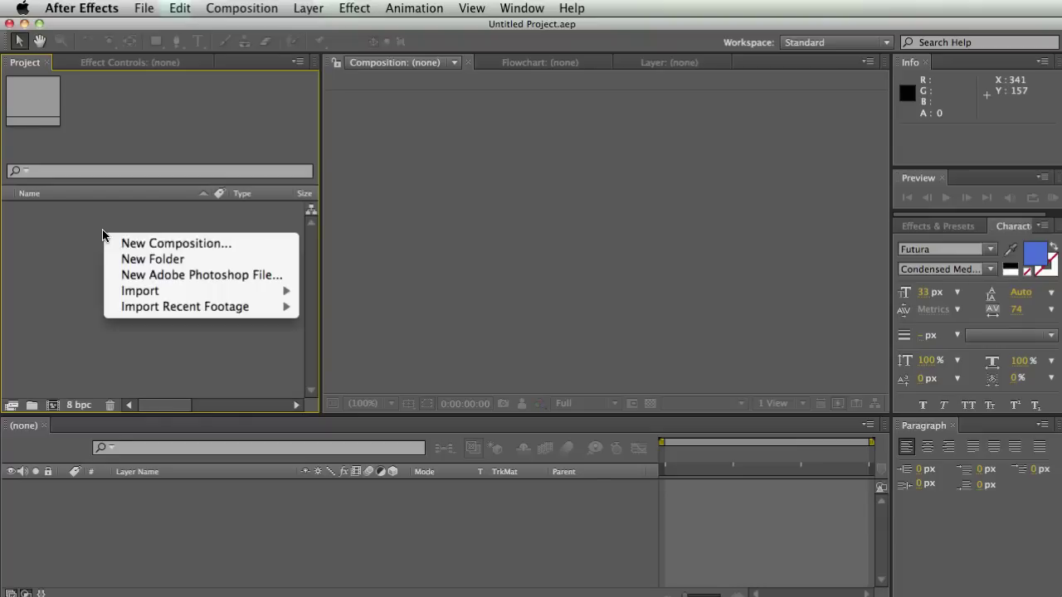
pyautogui.click(180, 244)
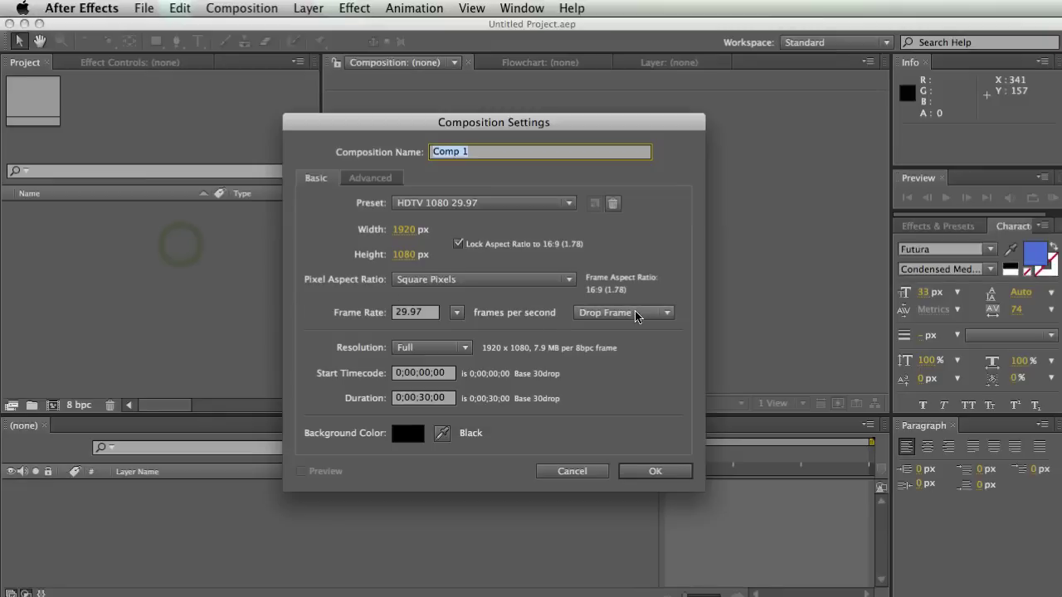
pyautogui.write('Mov')
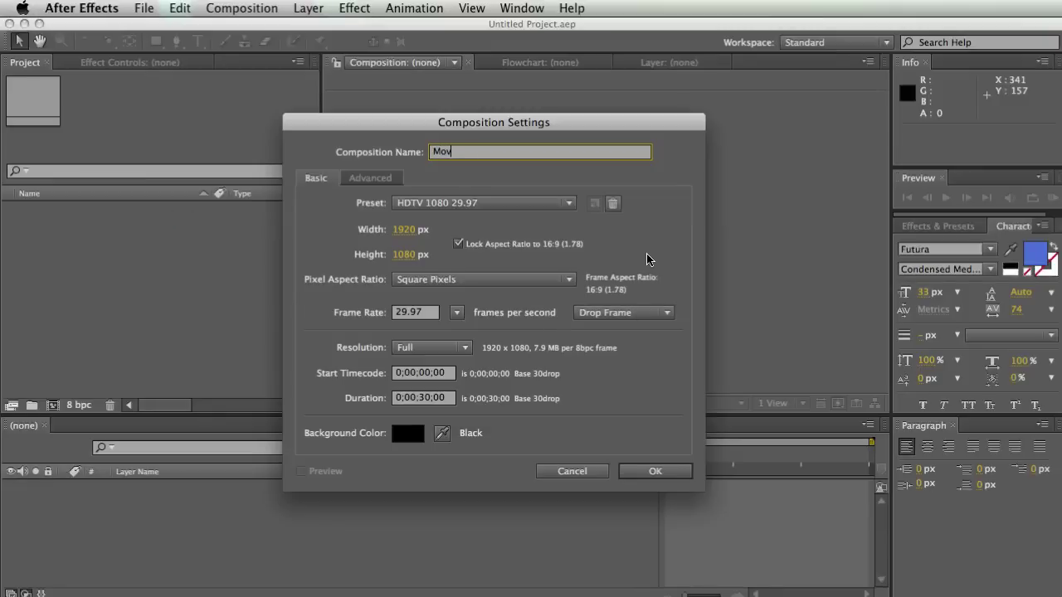
pyautogui.press('Return')
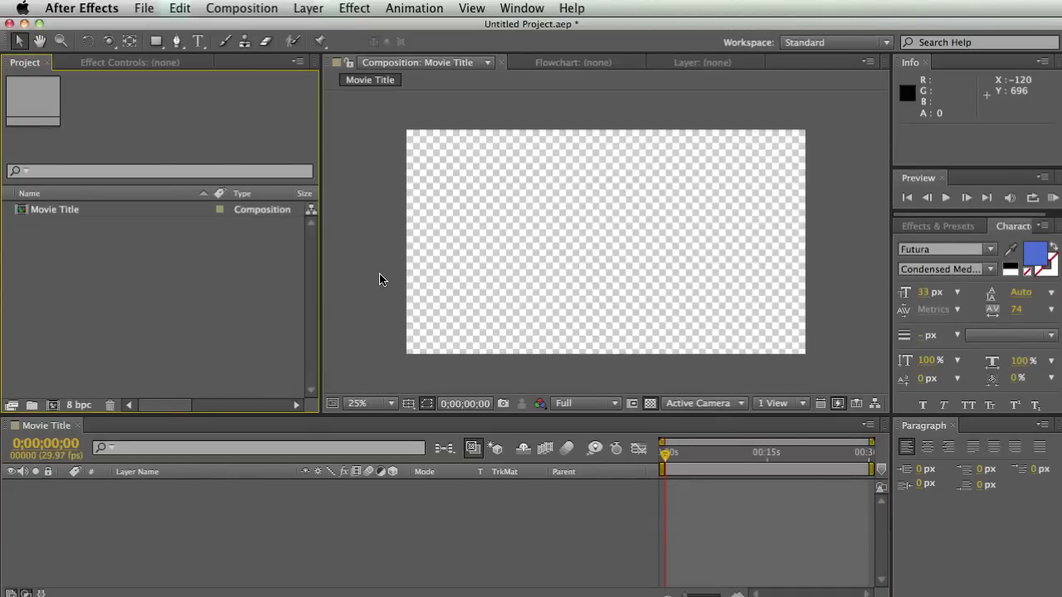
# Add a light blue solid at the full composition size of 1920 x 1080 px to the Movie Title composition.
pyautogui.rightClick(149, 496)
pyautogui.moveTo(224, 504)
pyautogui.click(466, 548)
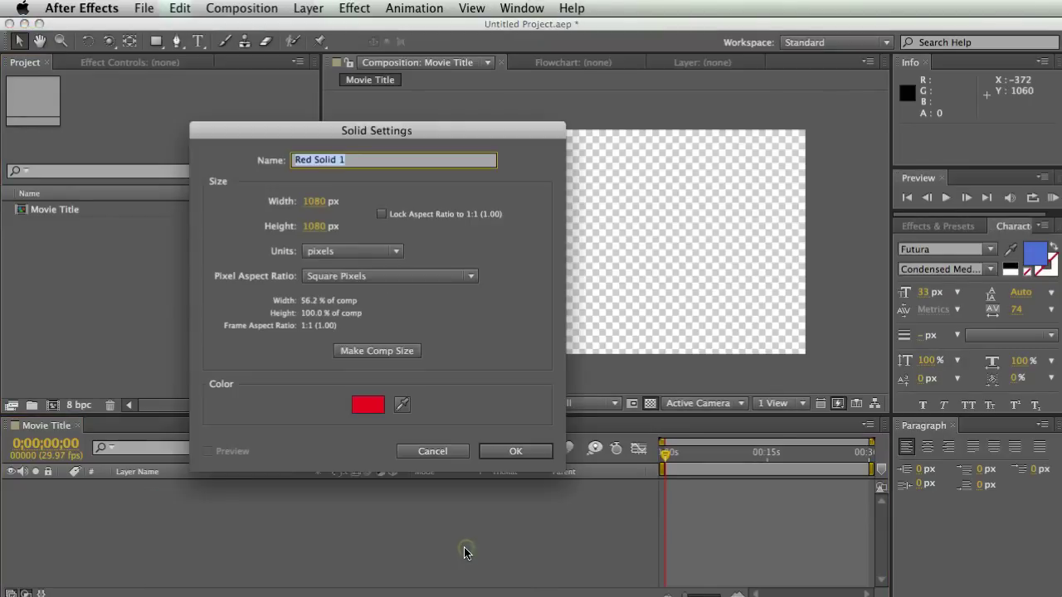
pyautogui.click(369, 406)
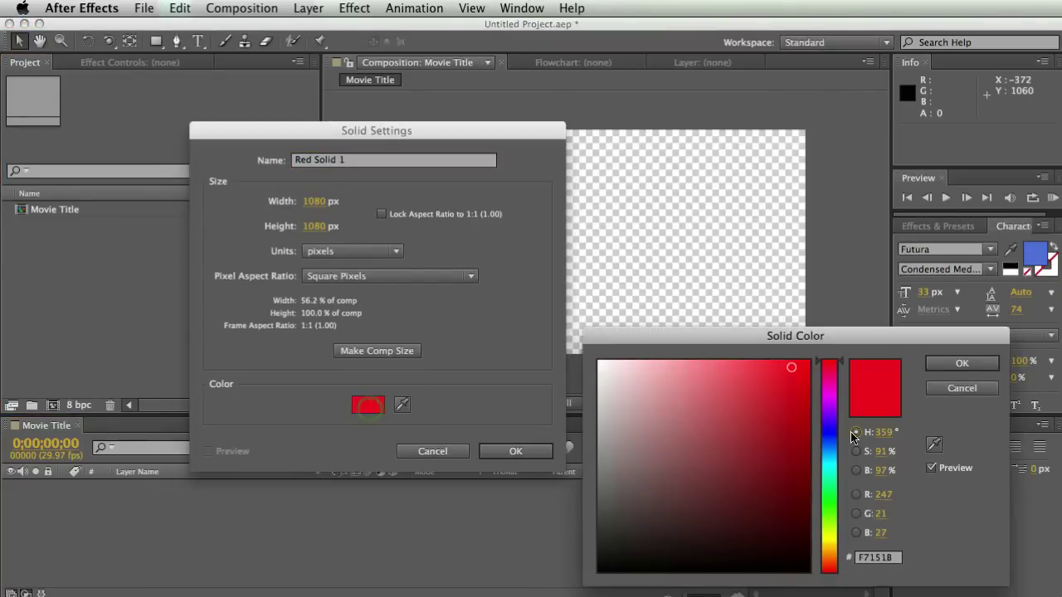
pyautogui.moveTo(830, 439)
pyautogui.mouseDown()
pyautogui.moveTo(825, 541)
pyautogui.moveTo(826, 407)
pyautogui.moveTo(825, 452)
pyautogui.mouseUp()
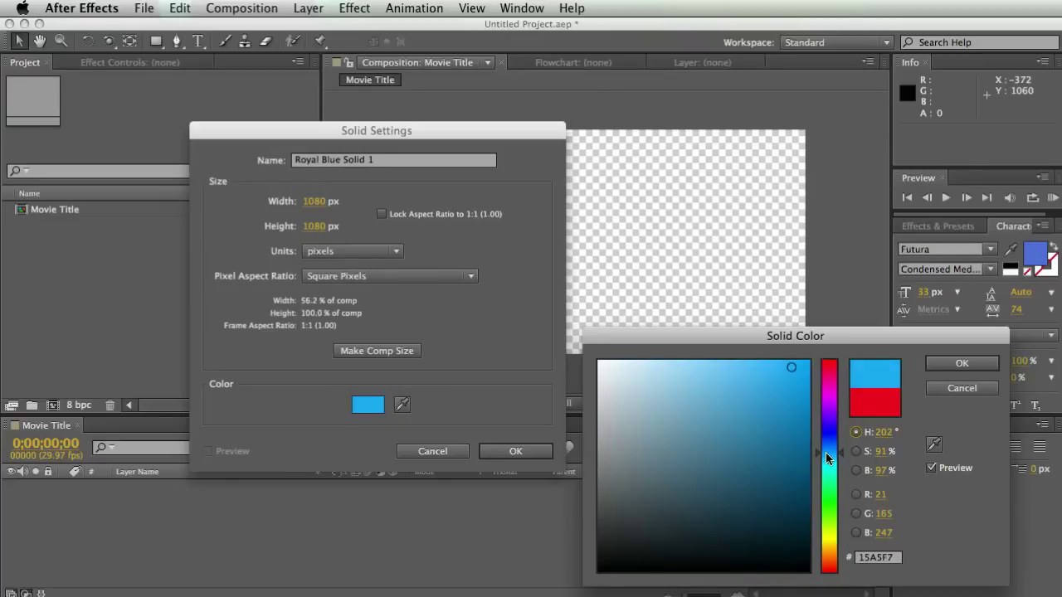
pyautogui.click(950, 365)
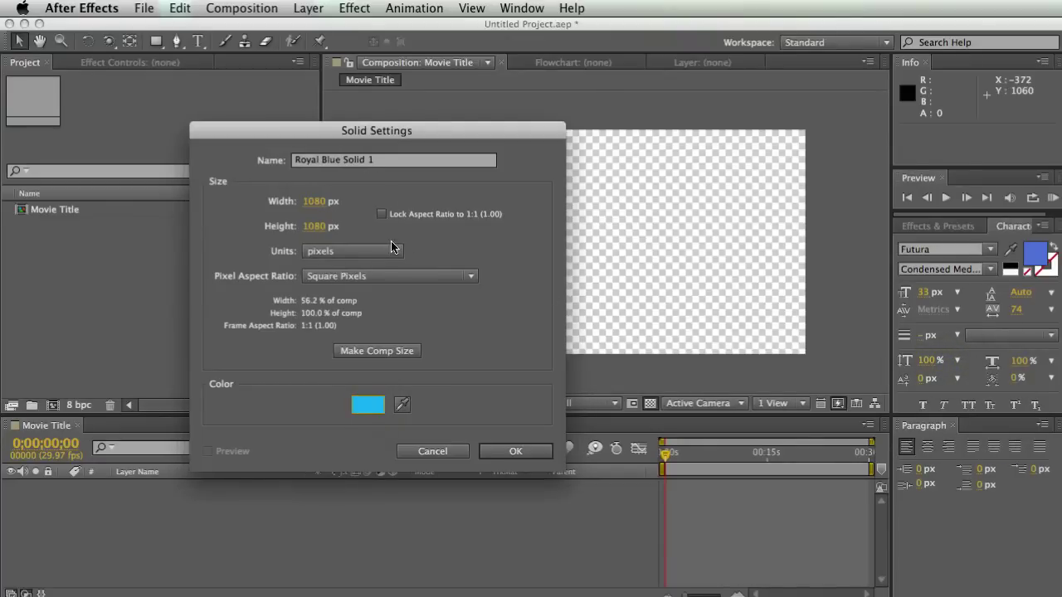
pyautogui.click(367, 352)
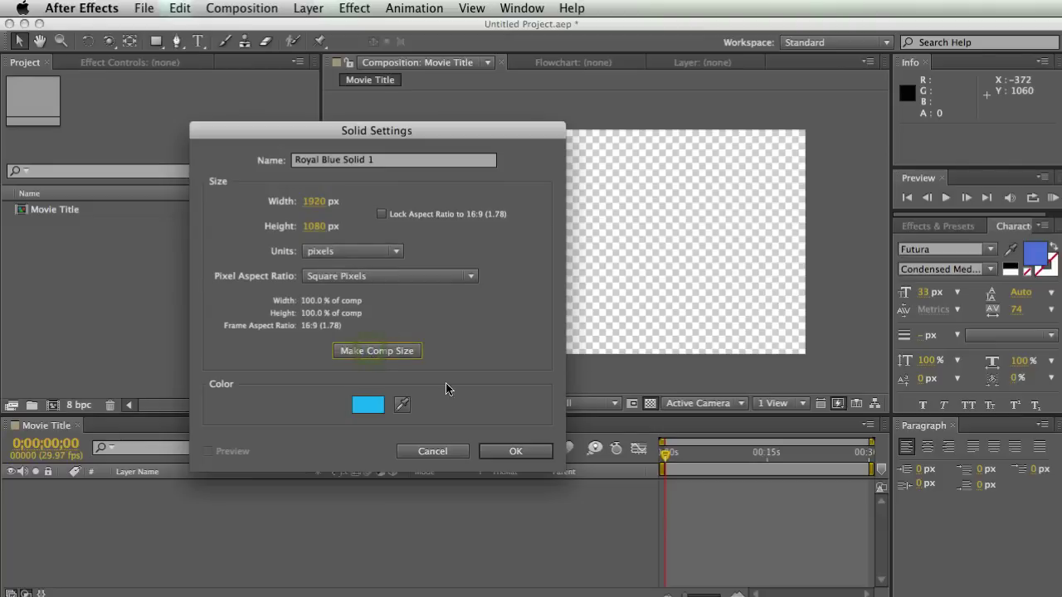
pyautogui.click(519, 449)
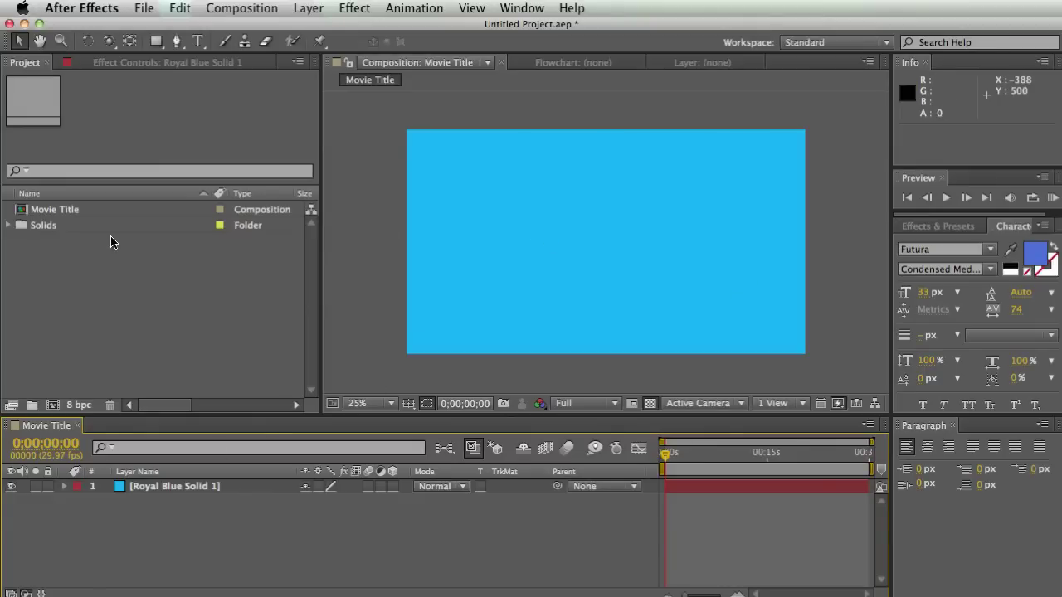
# Import the ThinMesh.jpg image from the Mesh folder into the project as footage.
pyautogui.rightClick(65, 252)
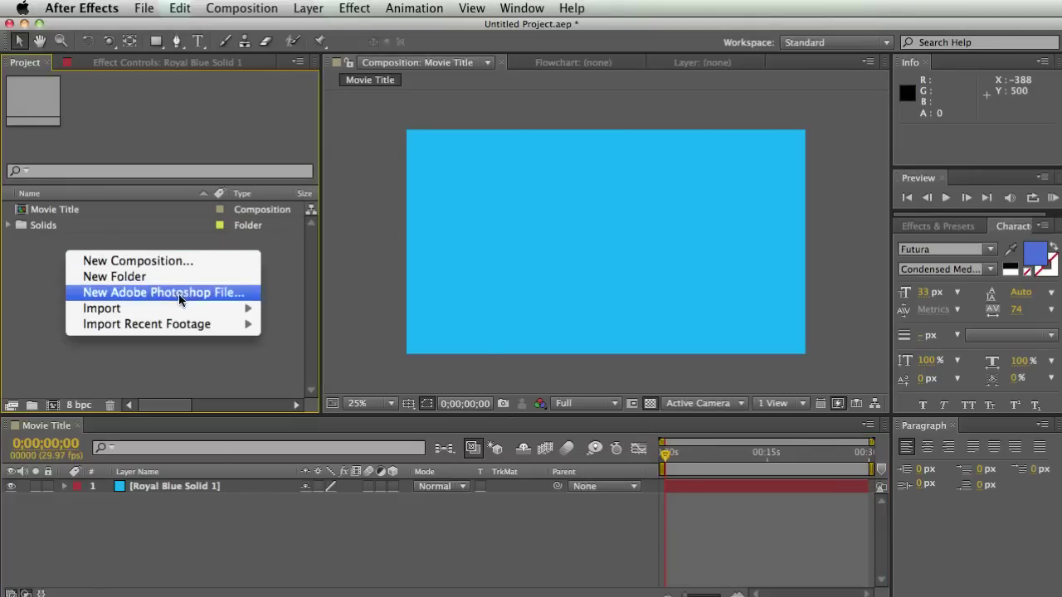
pyautogui.moveTo(240, 308)
pyautogui.click(310, 316)
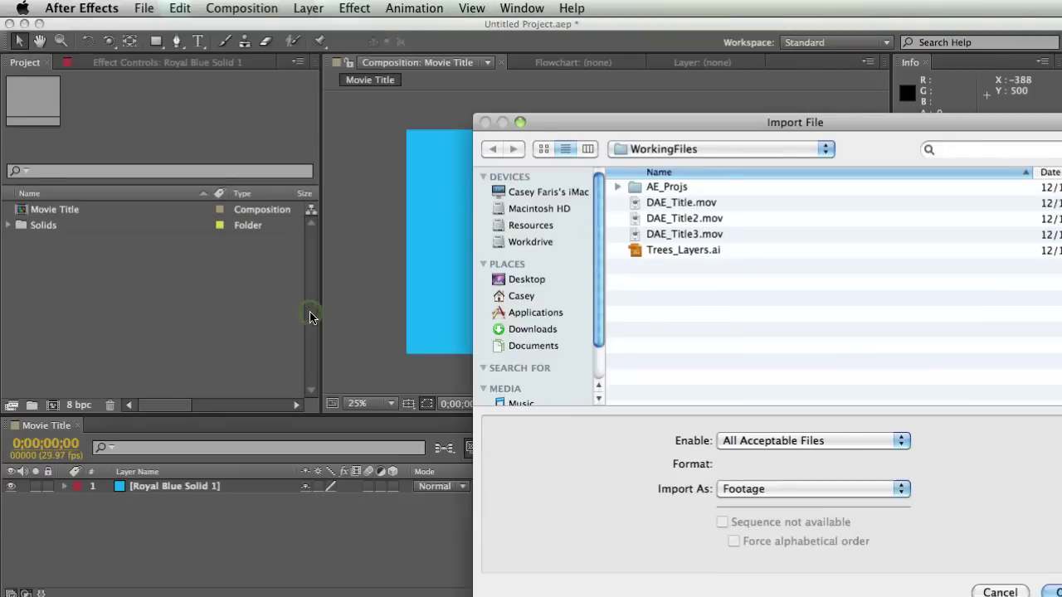
pyautogui.click(671, 205)
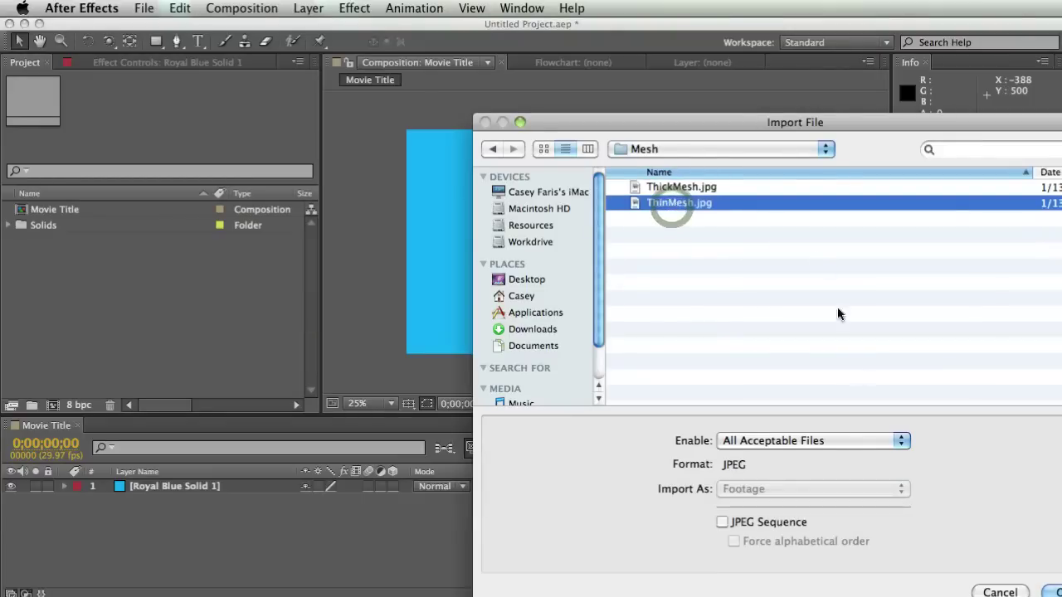
pyautogui.click(1052, 591)
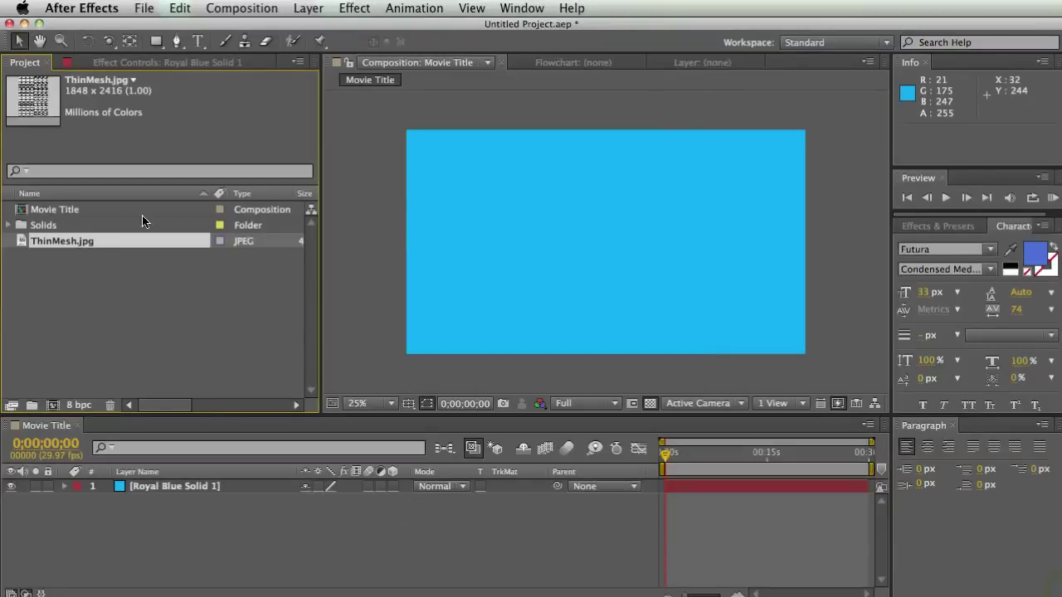
# Add ThinMesh.jpg to the Movie Title composition as a layer above the blue solid.
pyautogui.moveTo(66, 254); pyautogui.dragTo(172, 488)
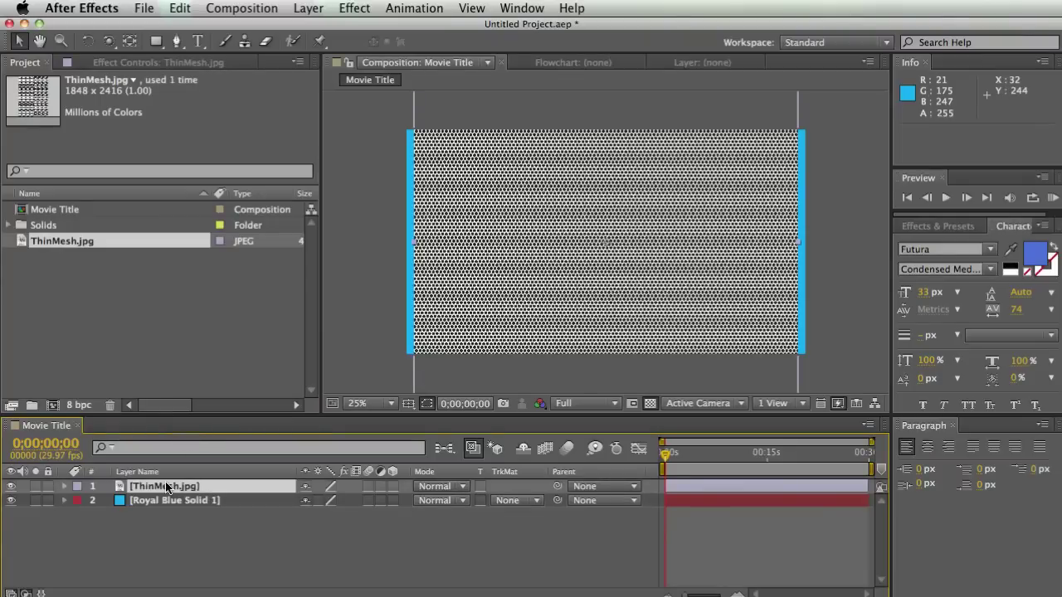
pyautogui.press(',')
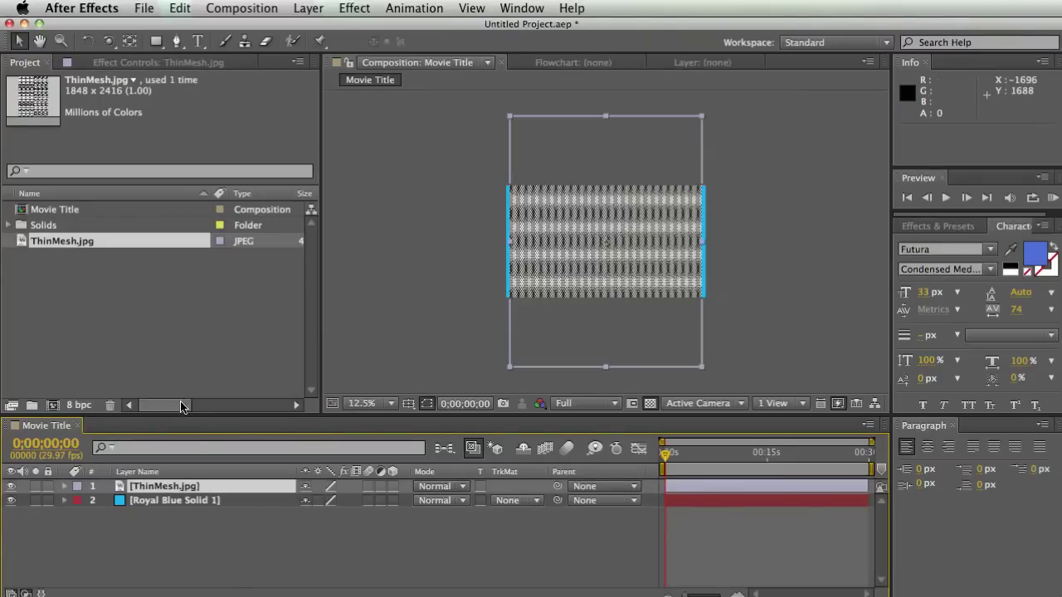
pyautogui.hotkey('shift', '/')
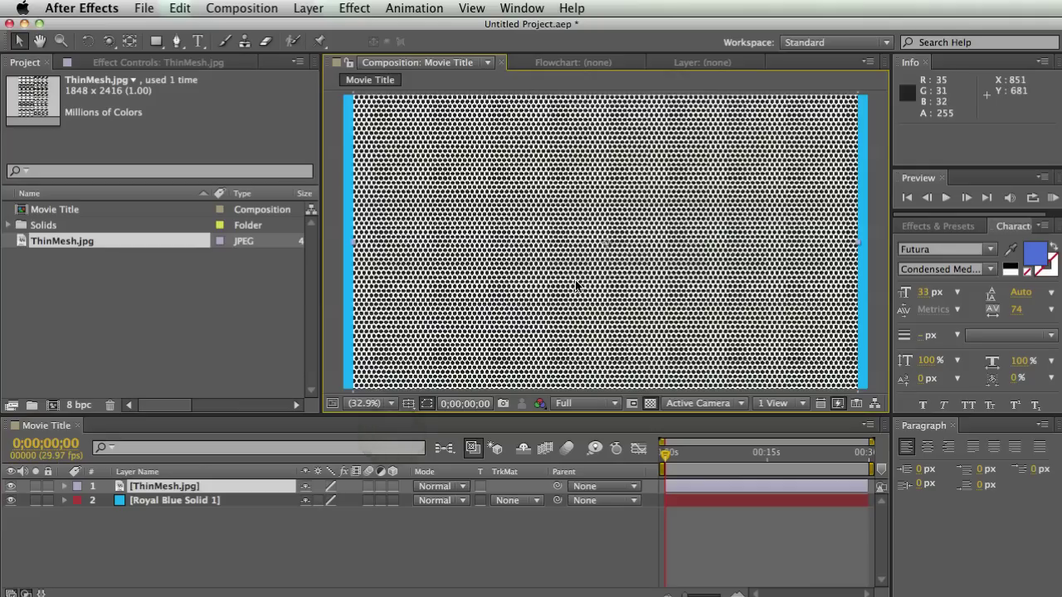
# Rotate the ThinMesh.jpg layer by 90° so the mesh spans the full width of the composition.
pyautogui.click(166, 530)
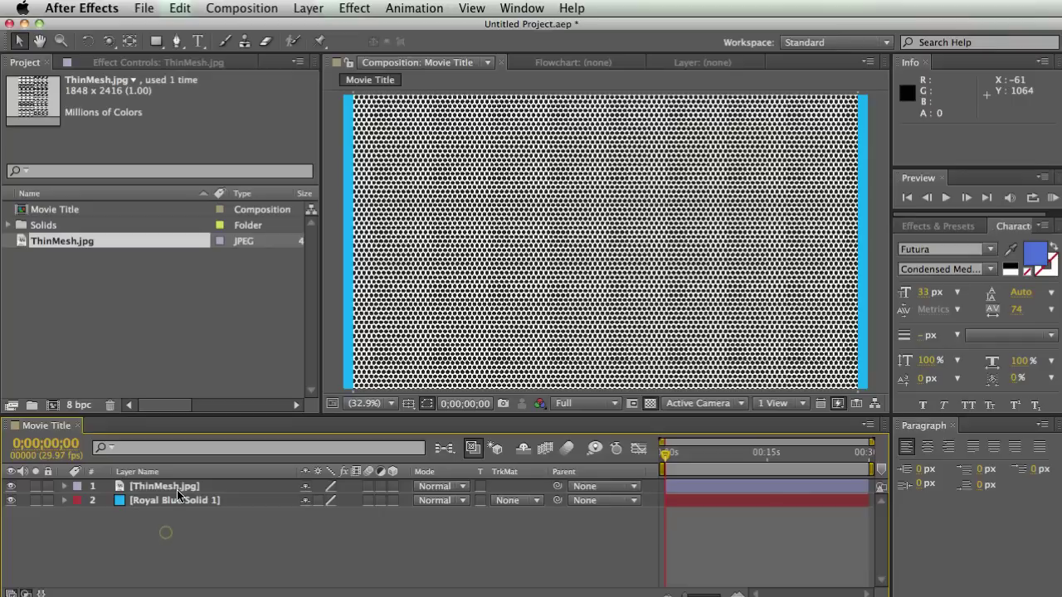
pyautogui.click(177, 490)
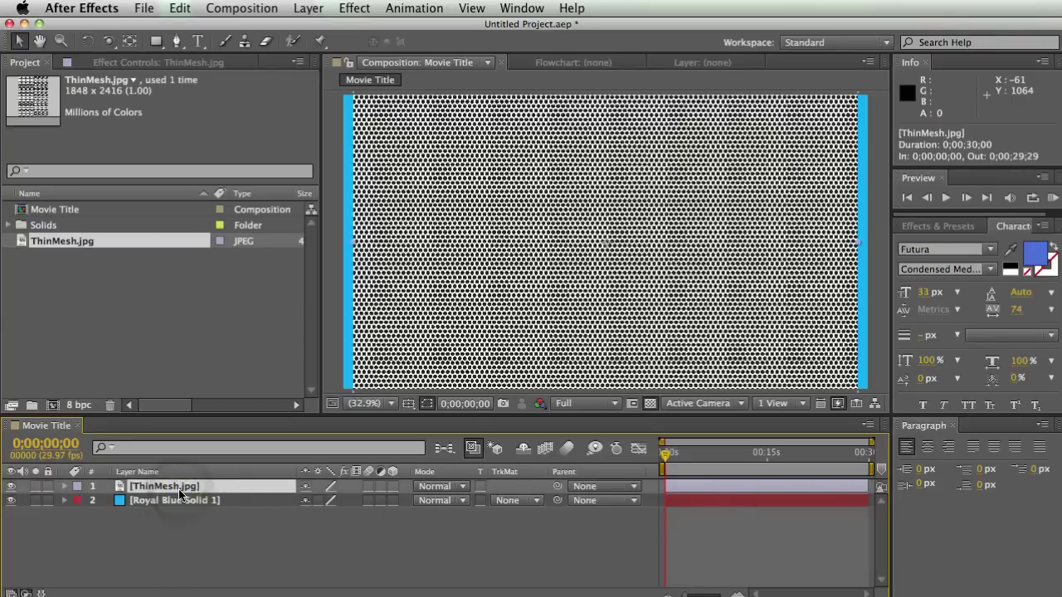
pyautogui.press('r')
pyautogui.click(327, 500)
pyautogui.write('90')
pyautogui.press('Return')
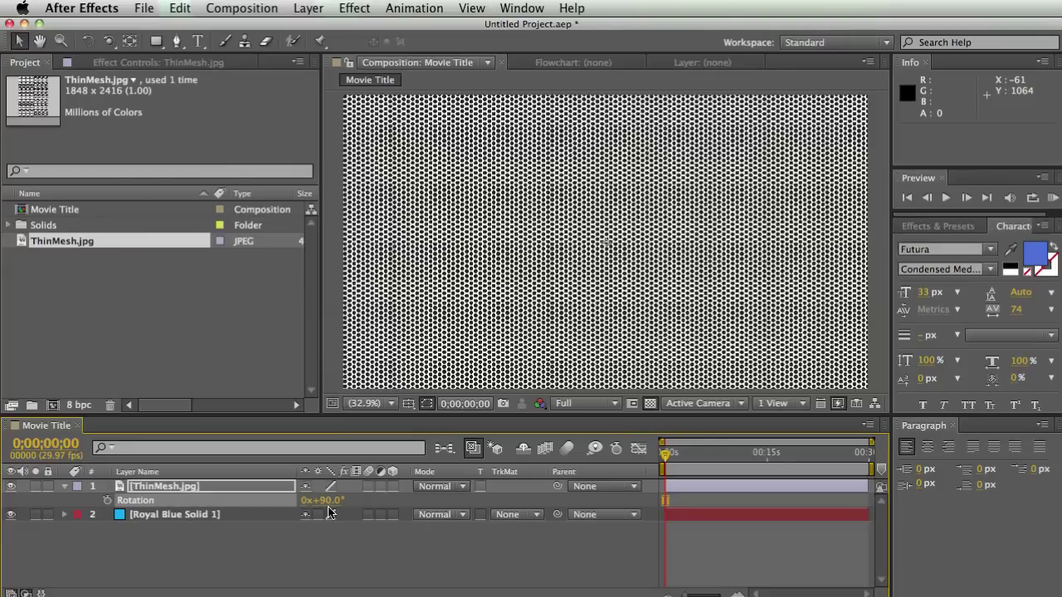
# Scale the ThinMesh.jpg layer down to 80% so that it just covers the composition's width.
pyautogui.scroll(-4, 604, 245)
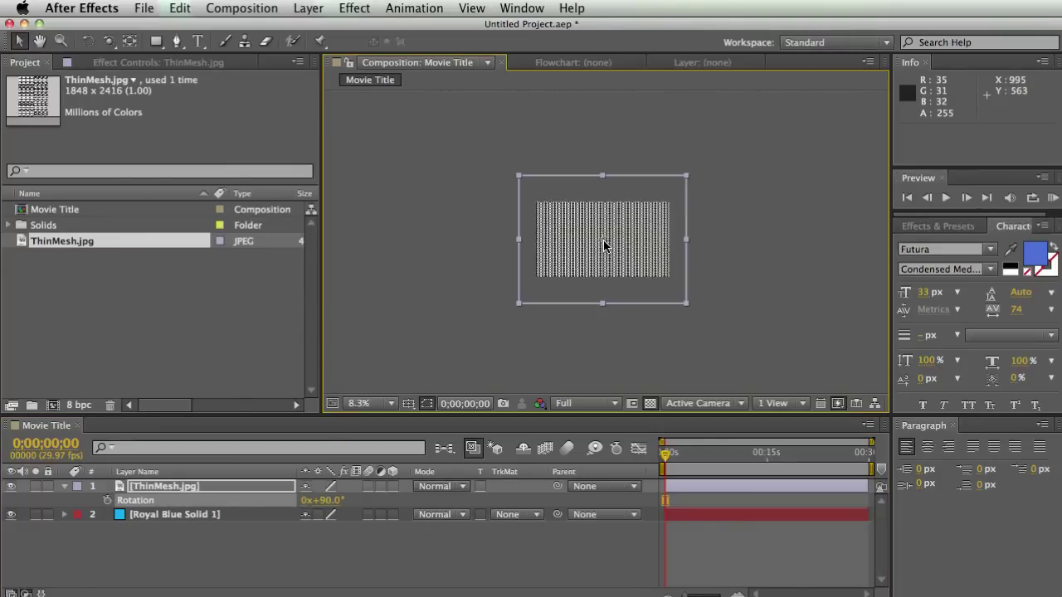
pyautogui.scroll(6, 606, 244)
pyautogui.scroll(-2, 490, 203)
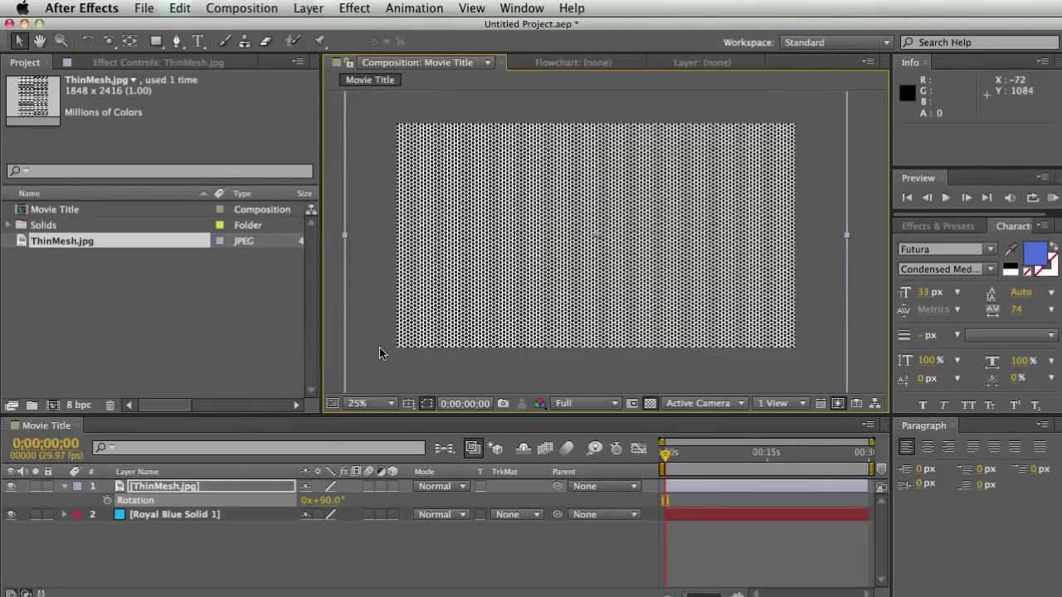
pyautogui.press('s')
pyautogui.moveTo(355, 499)
pyautogui.mouseDown()
pyautogui.moveTo(335, 500)
pyautogui.moveTo(344, 500)
pyautogui.mouseUp()
pyautogui.click(259, 538)
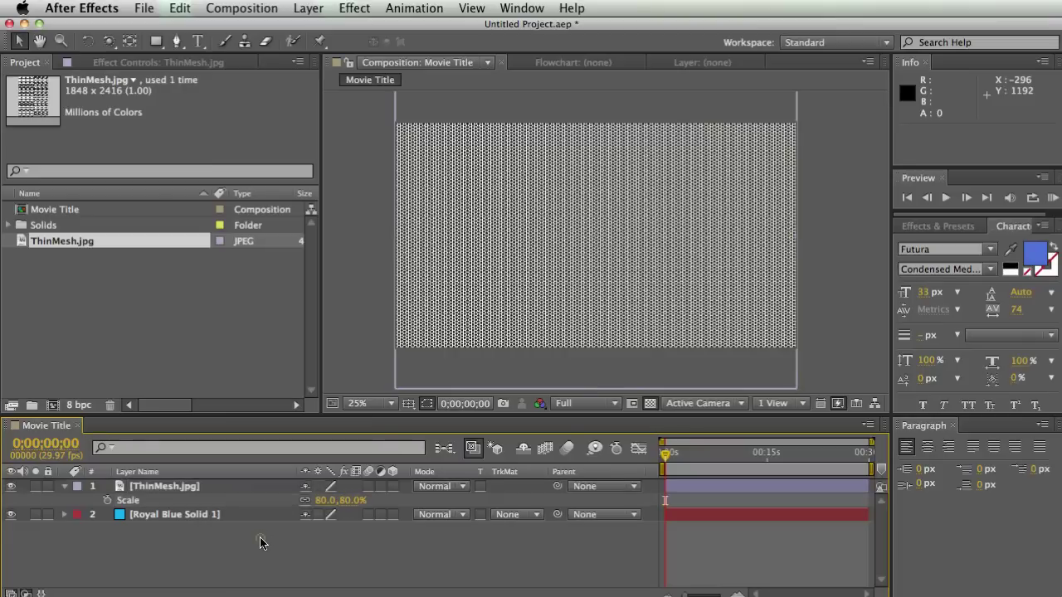
# Set the ThinMesh.jpg layer's blending mode to Multiply over the blue solid.
pyautogui.click(224, 487)
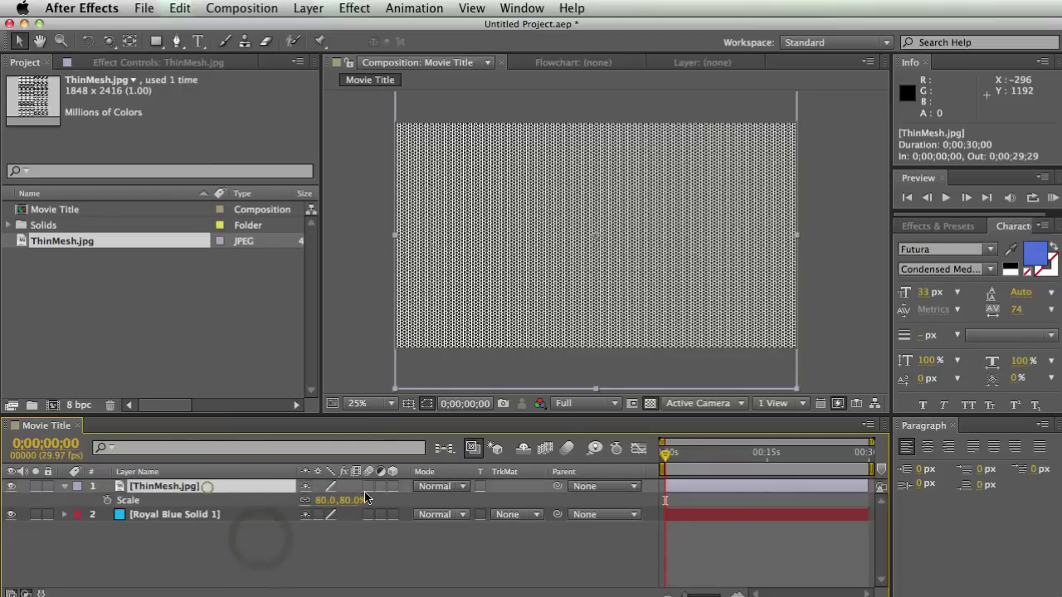
pyautogui.click(425, 488)
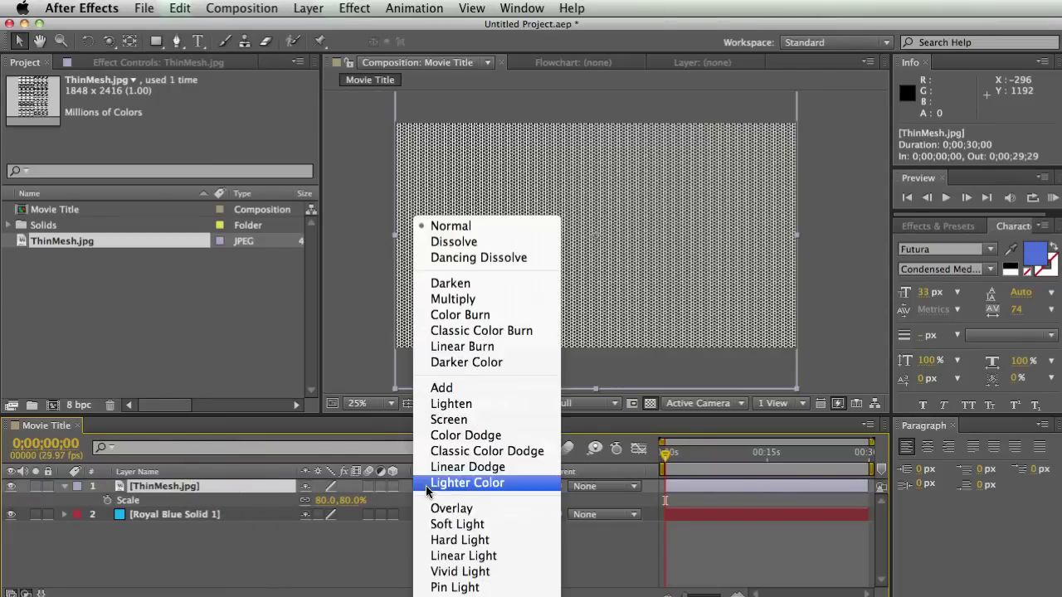
pyautogui.click(453, 300)
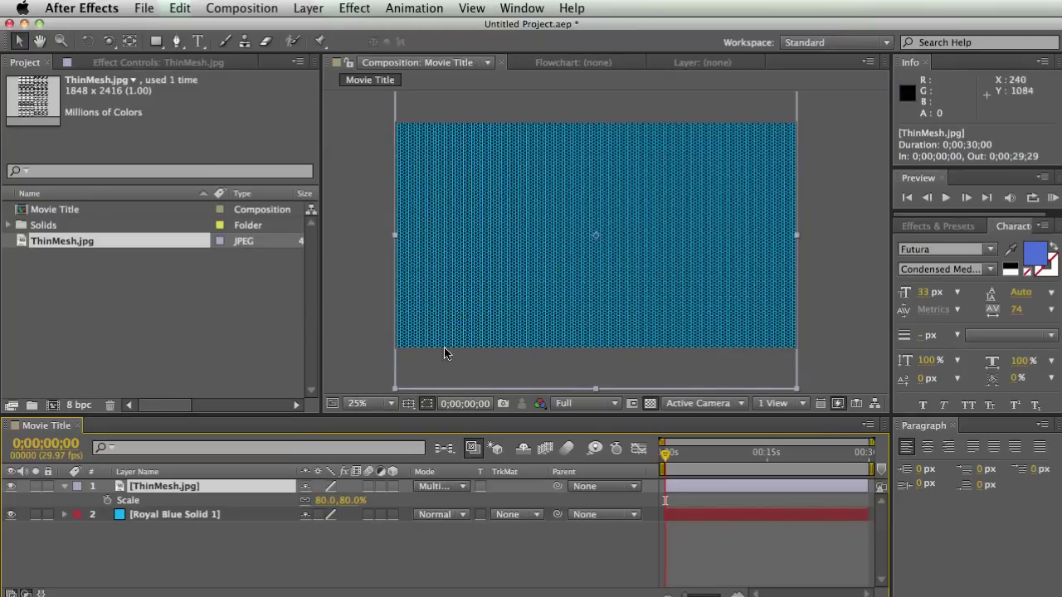
pyautogui.click(388, 404)
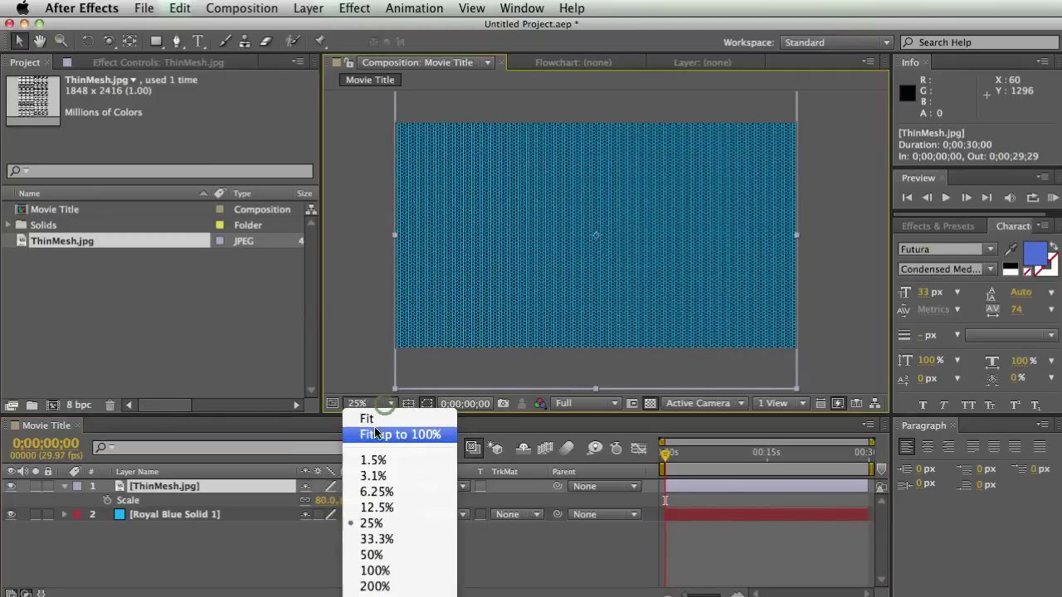
pyautogui.click(386, 435)
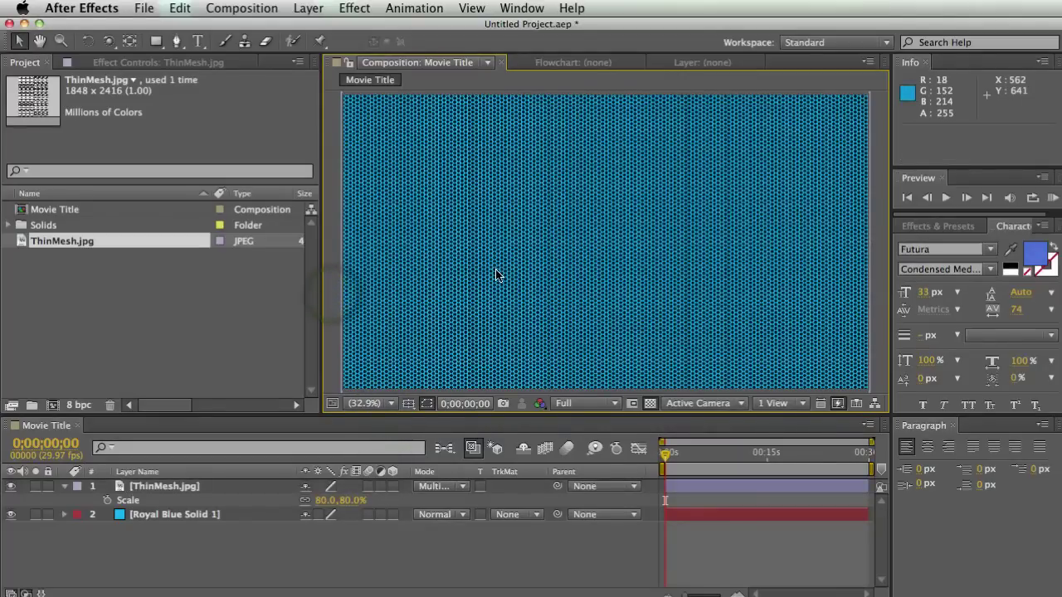
# Add a white solid of 1920 x 1080 px above the mesh layer in the Movie Title composition.
pyautogui.click(208, 512)
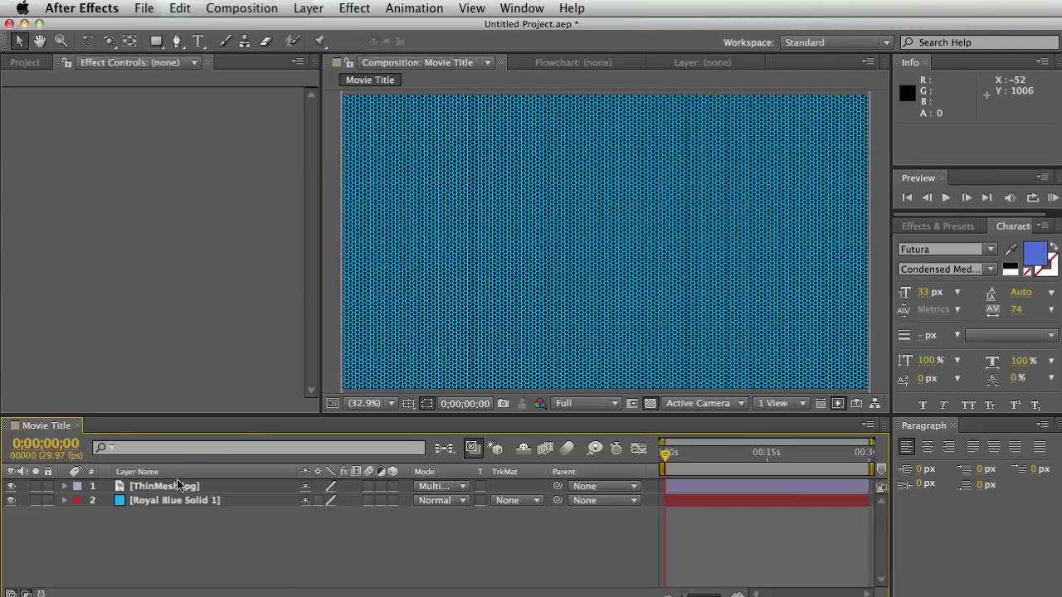
pyautogui.rightClick(198, 529)
pyautogui.moveTo(273, 535)
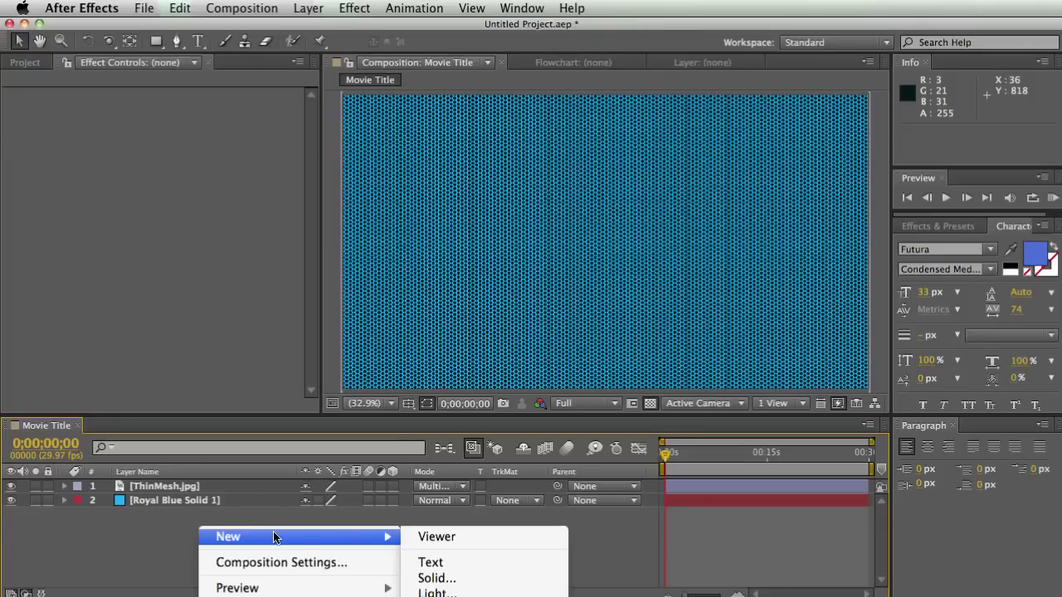
pyautogui.click(437, 579)
pyautogui.click(367, 404)
pyautogui.moveTo(653, 434); pyautogui.dragTo(597, 360)
pyautogui.click(961, 363)
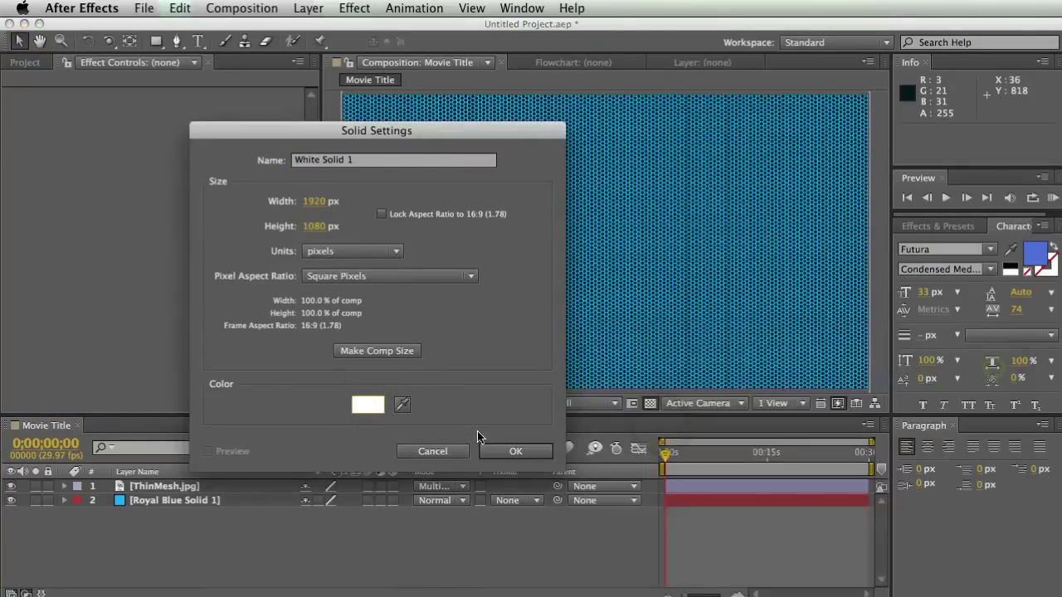
pyautogui.click(514, 450)
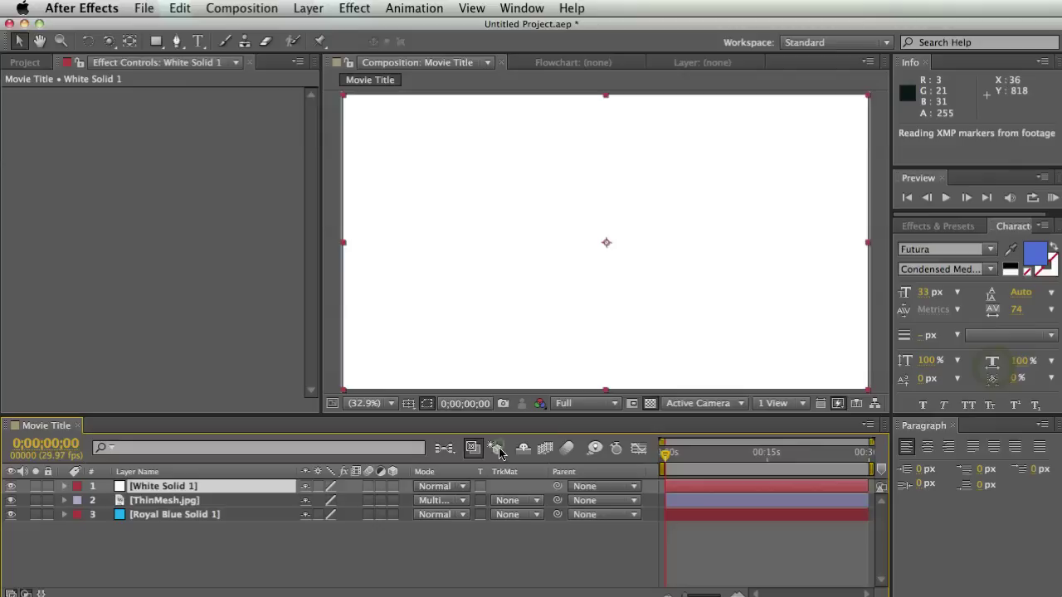
# Apply the Ramp effect from the Generate category to the white solid.
pyautogui.rightClick(63, 126)
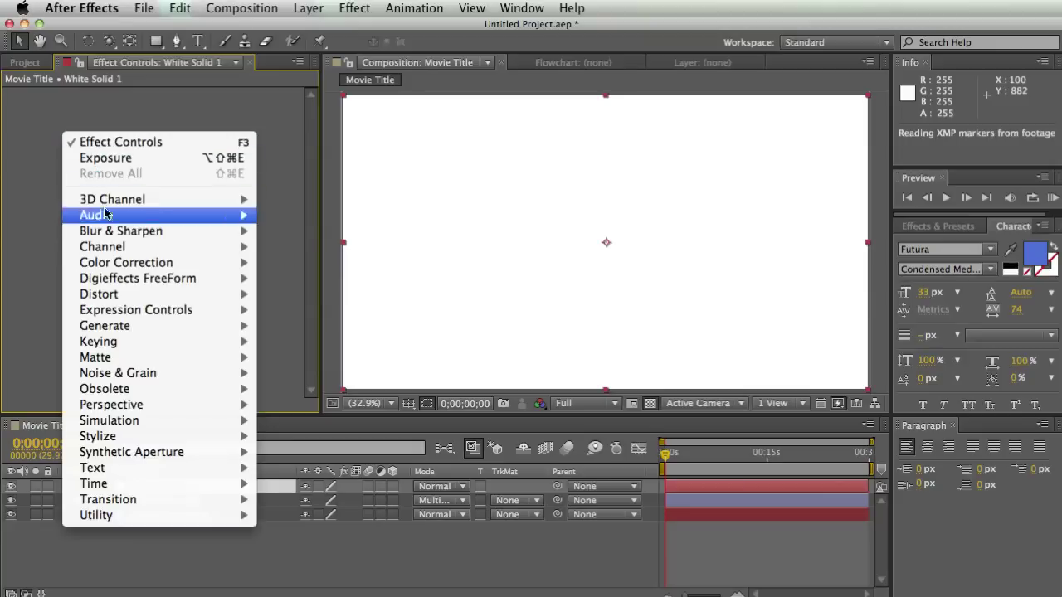
pyautogui.moveTo(116, 283)
pyautogui.moveTo(161, 328)
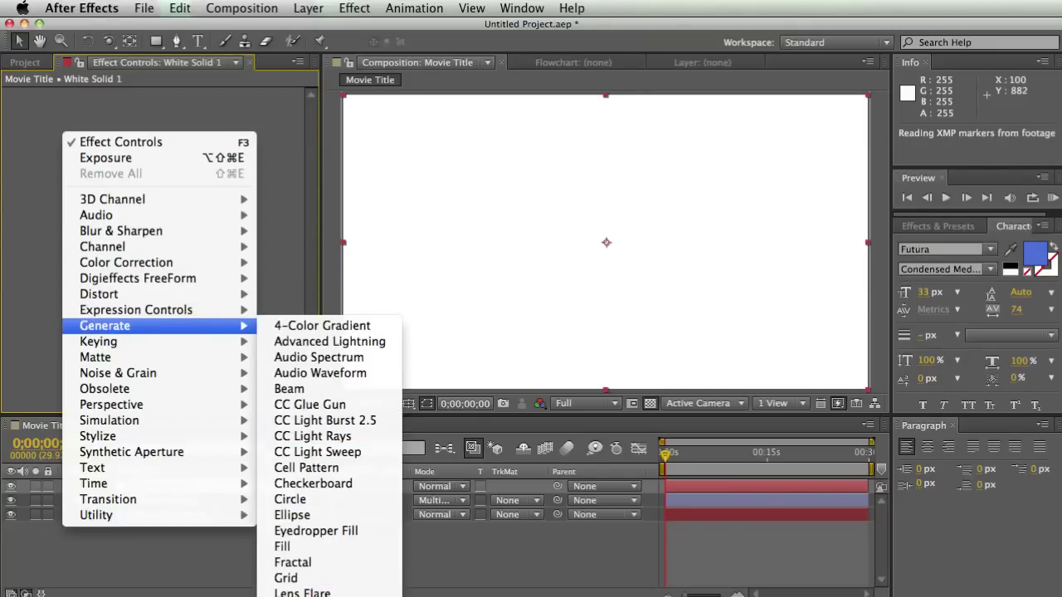
pyautogui.click(302, 592)
# Change the Ramp Shape to Radial Ramp and move its start point to the frame's center, about 966, 535.
pyautogui.press(',')
pyautogui.press(',')
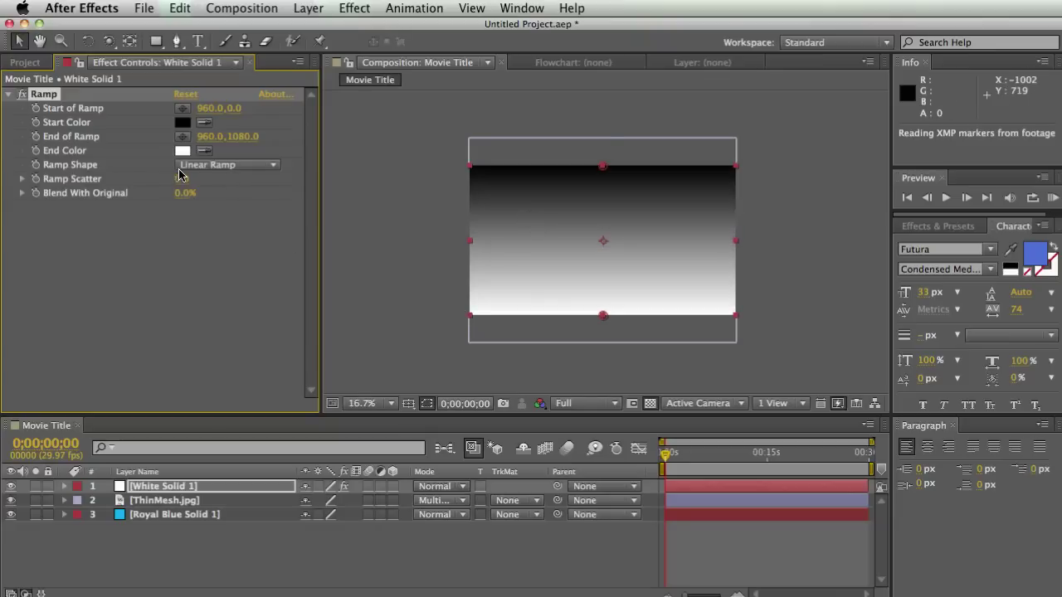
pyautogui.click(217, 165)
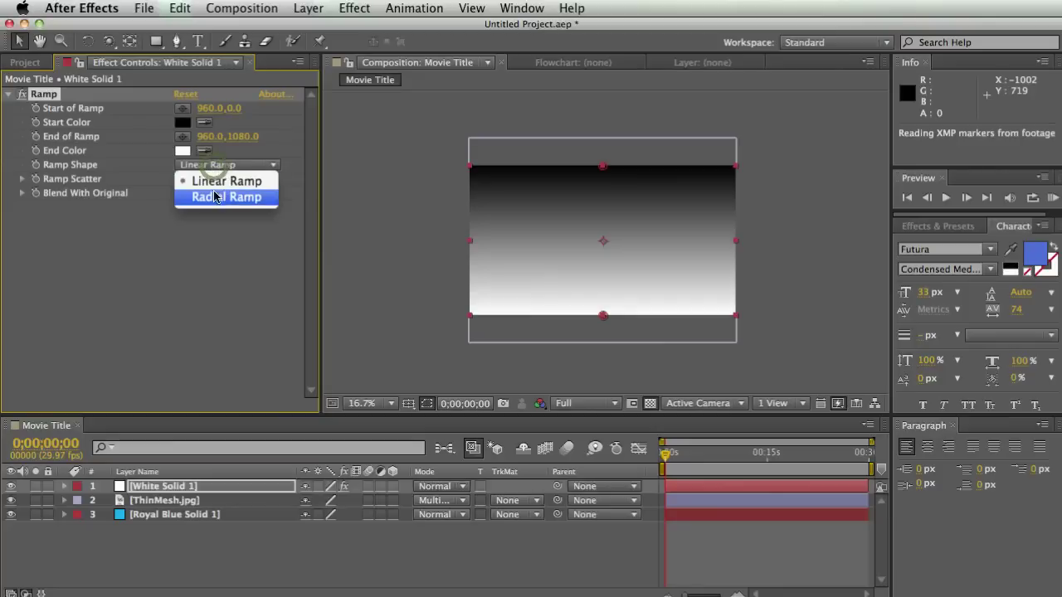
pyautogui.click(218, 197)
pyautogui.hotkey('shift', '/')
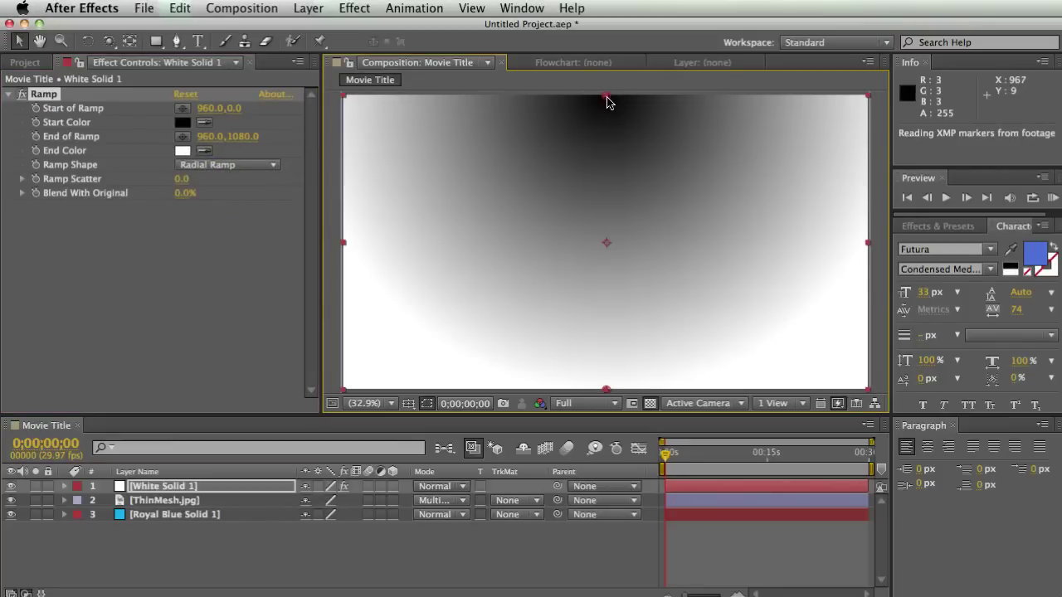
pyautogui.moveTo(610, 101); pyautogui.dragTo(608, 242)
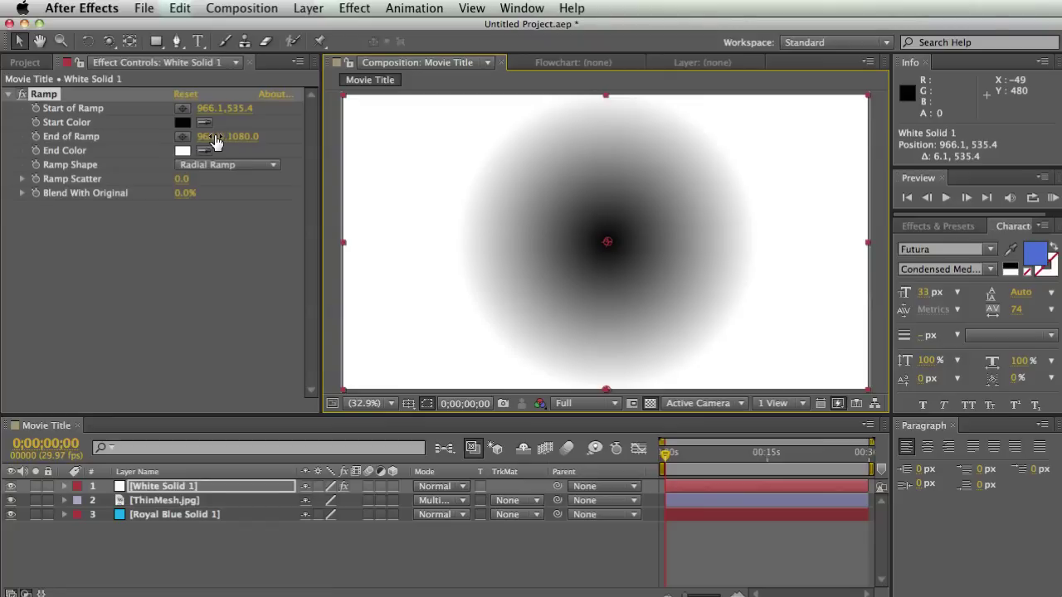
# Move the End of Ramp point well outside the frame, to about 2225.6, 2420.5, to widen the radial gradient.
pyautogui.moveTo(241, 137); pyautogui.dragTo(213, 138)
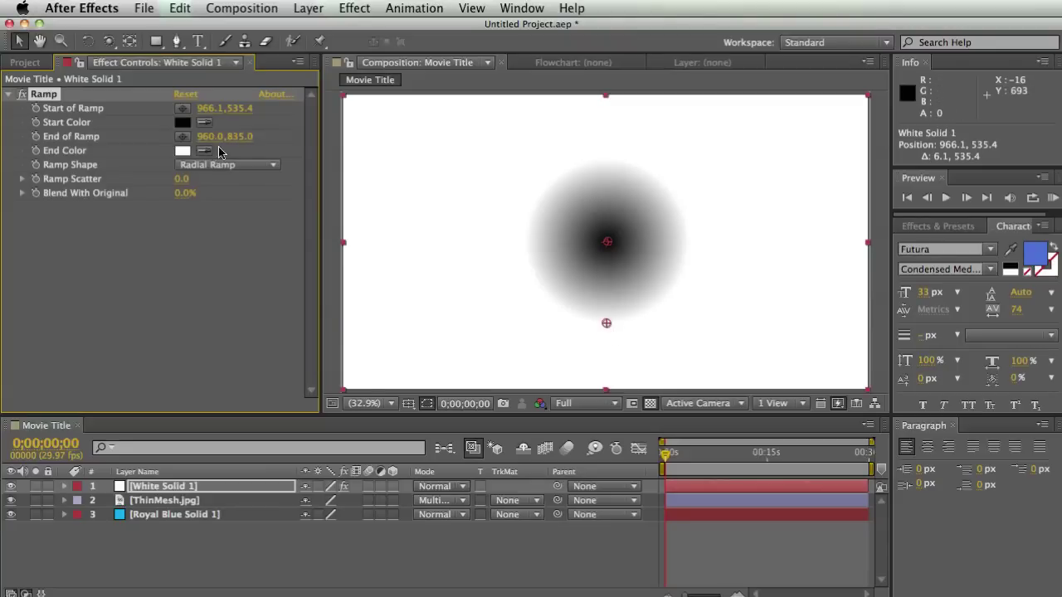
pyautogui.moveTo(605, 323); pyautogui.dragTo(937, 455)
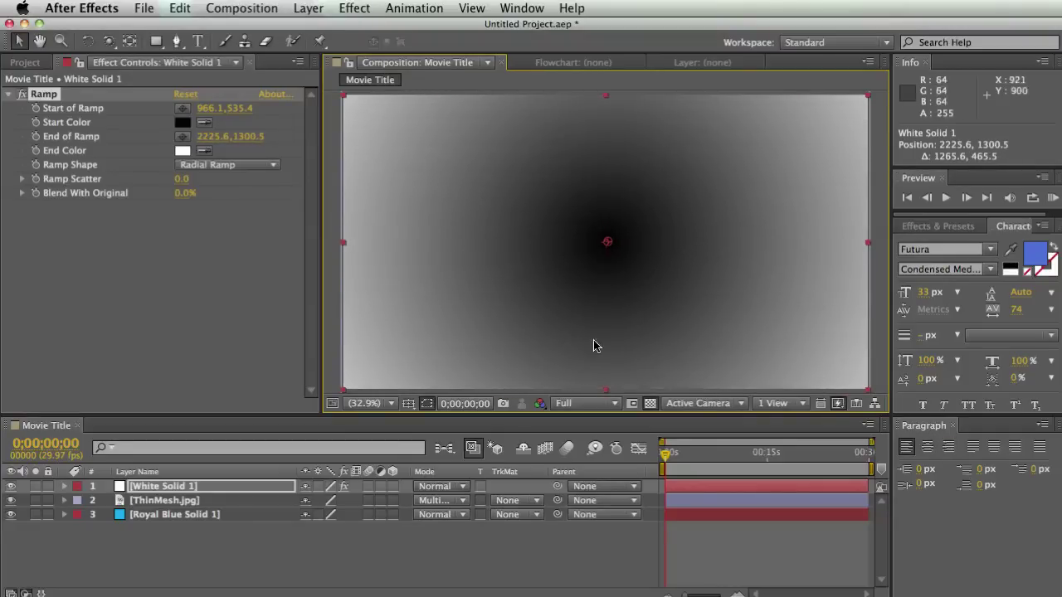
pyautogui.moveTo(241, 141); pyautogui.dragTo(310, 134)
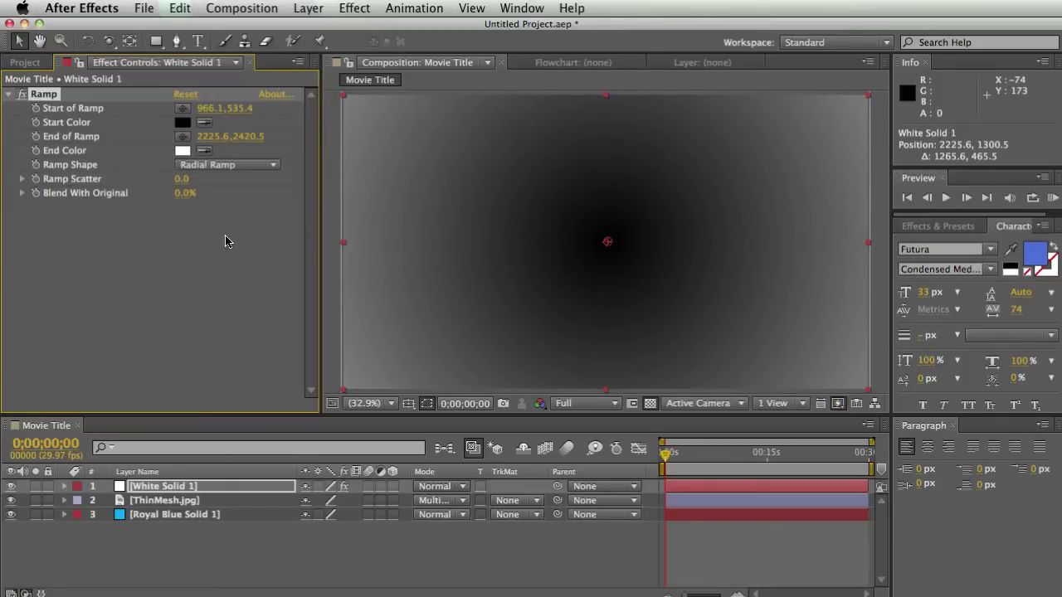
# Set the Ramp's Start Color to white and its End Color to black (000000).
pyautogui.click(182, 123)
pyautogui.moveTo(732, 390); pyautogui.dragTo(598, 363)
pyautogui.click(958, 365)
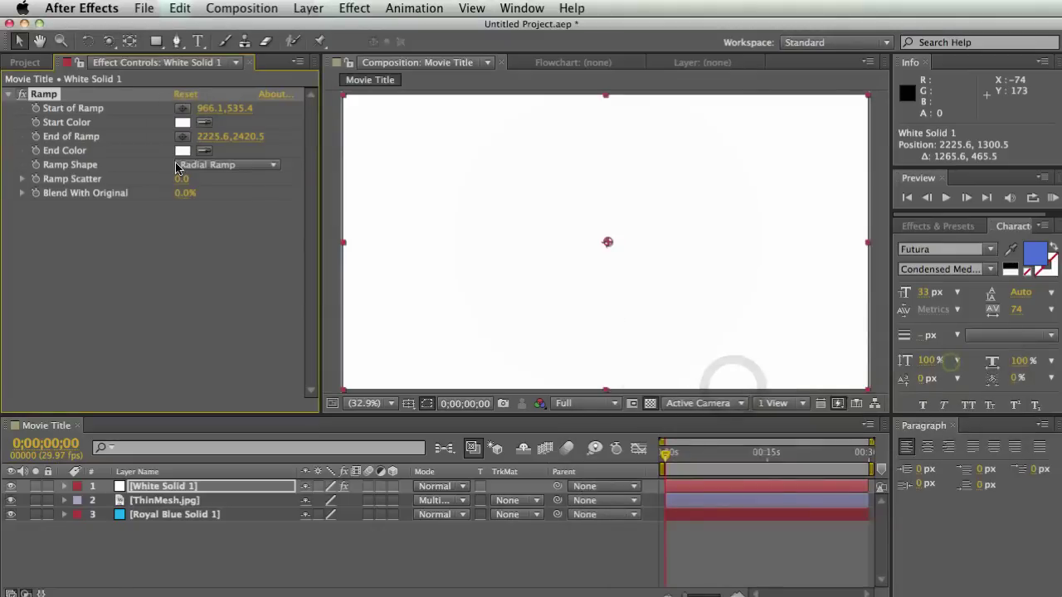
pyautogui.click(182, 150)
pyautogui.click(655, 411)
pyautogui.click(599, 571)
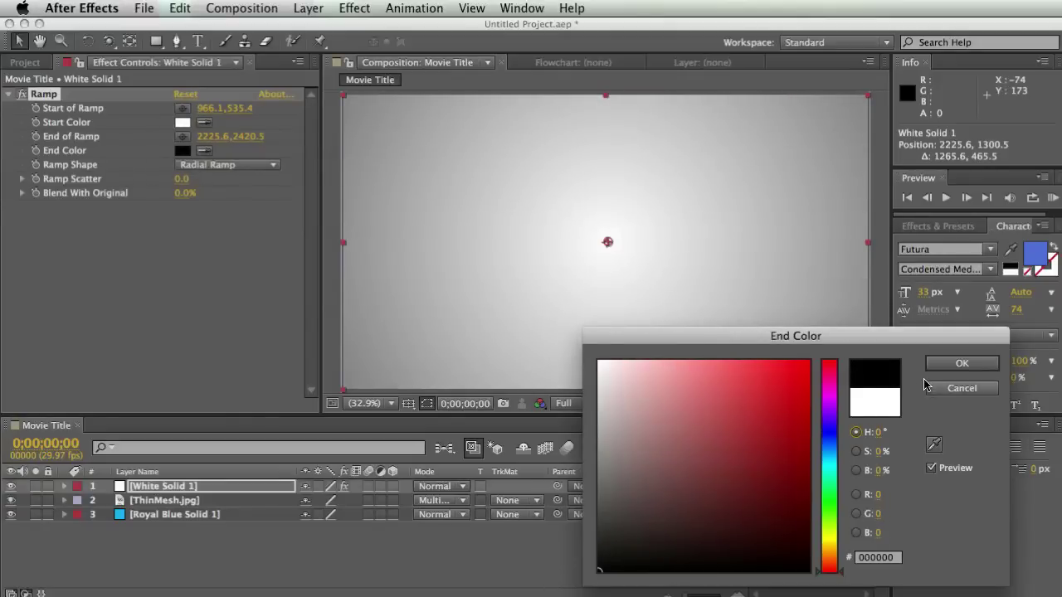
pyautogui.click(952, 365)
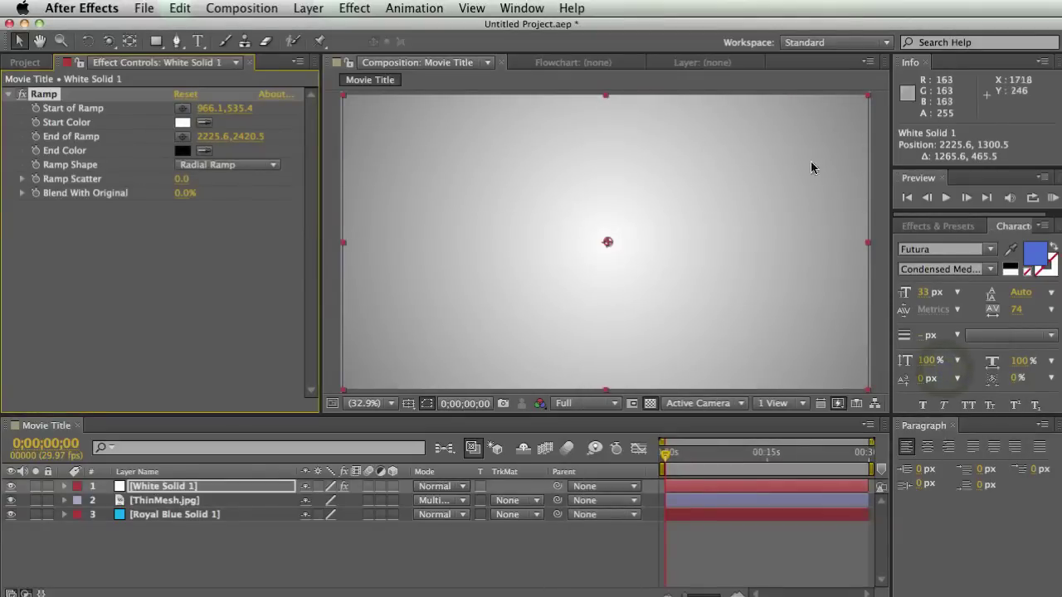
# Set the white ramp solid's blending mode to Multiply and deselect the layer.
pyautogui.click(429, 491)
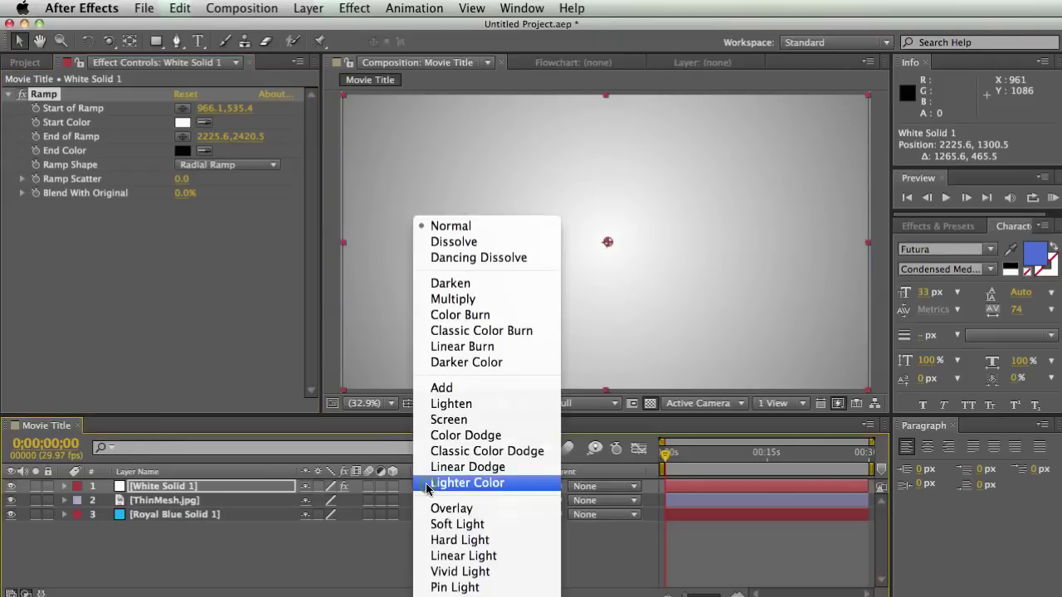
pyautogui.click(457, 300)
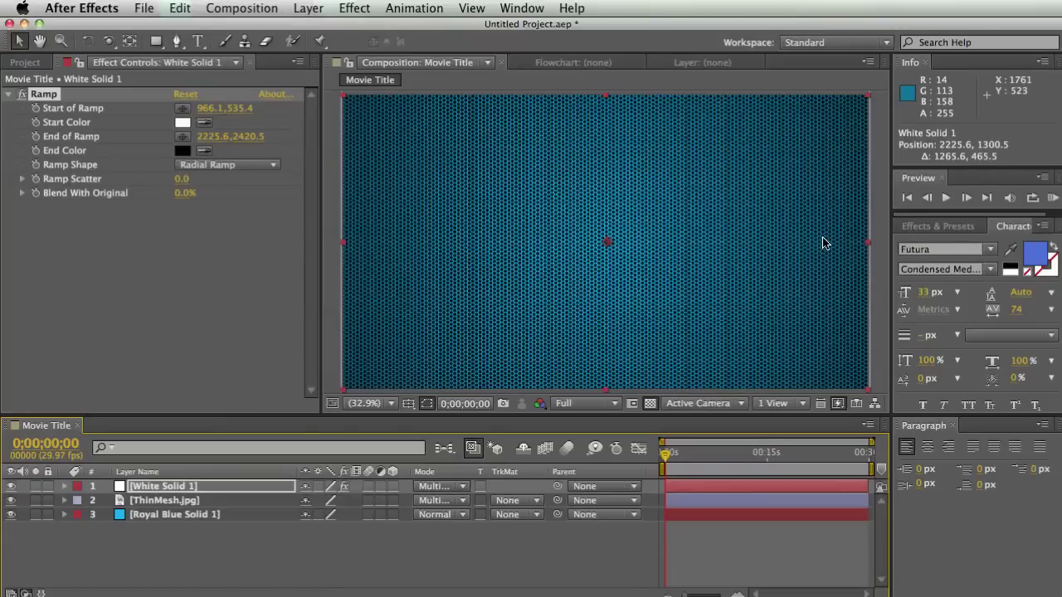
pyautogui.click(223, 529)
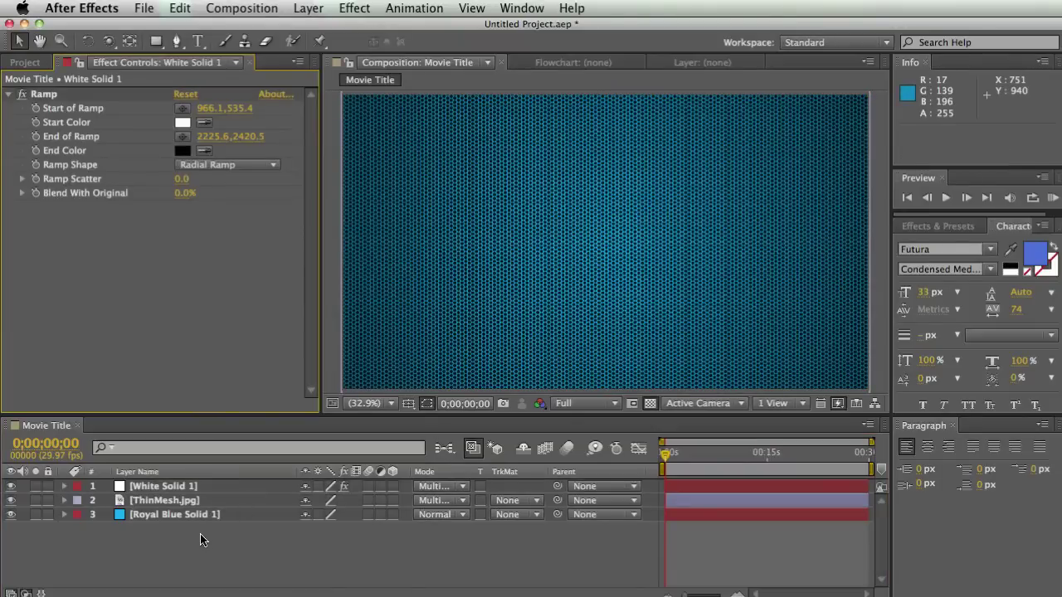
# Add a new text layer reading "SMASHY" to the Movie Title composition.
pyautogui.rightClick(201, 540)
pyautogui.moveTo(287, 550)
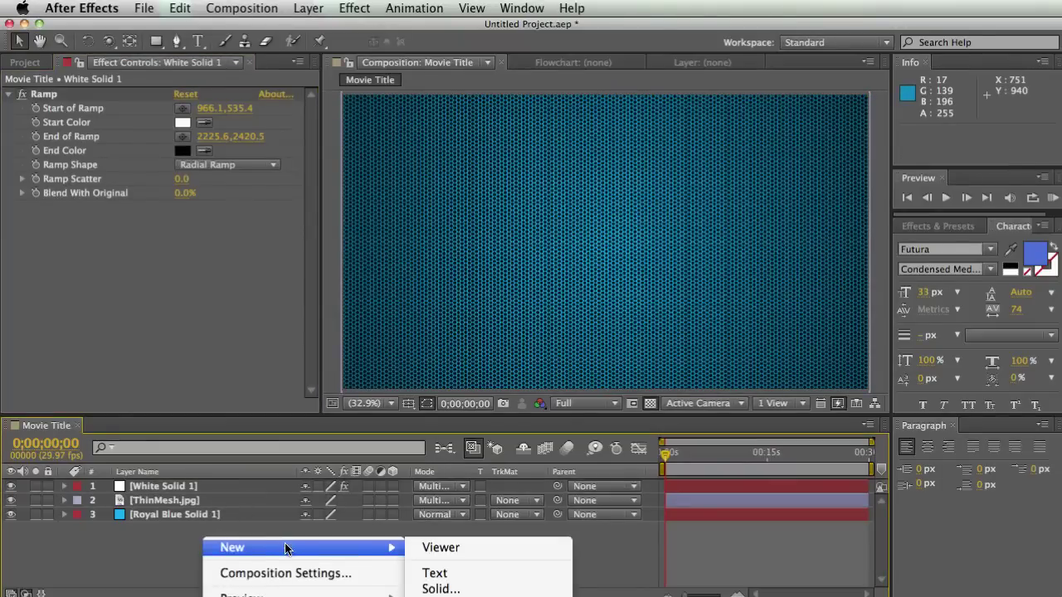
pyautogui.click(476, 579)
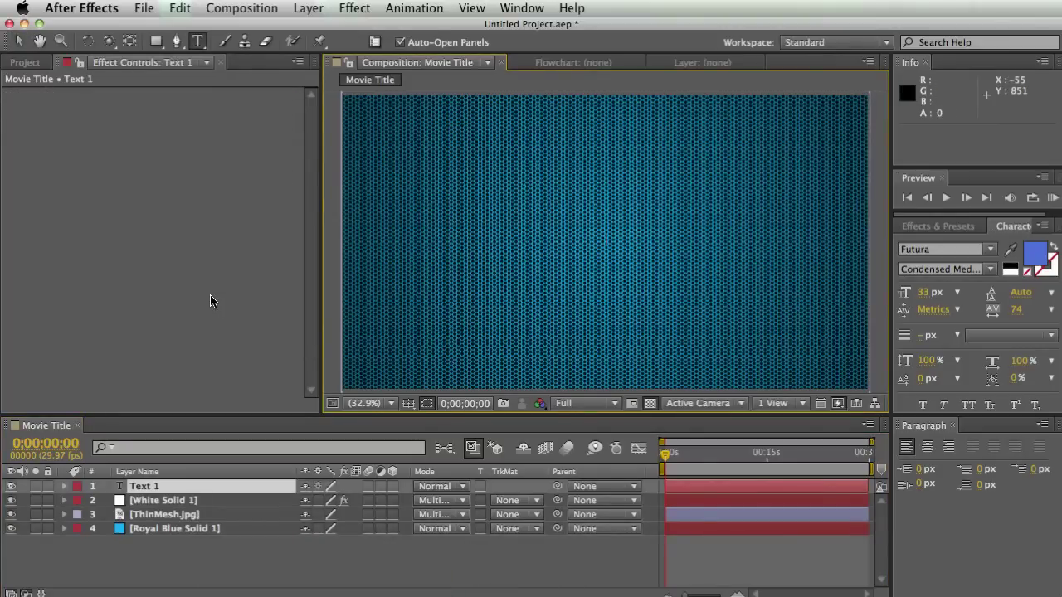
pyautogui.write('Movie')
pyautogui.click(231, 564)
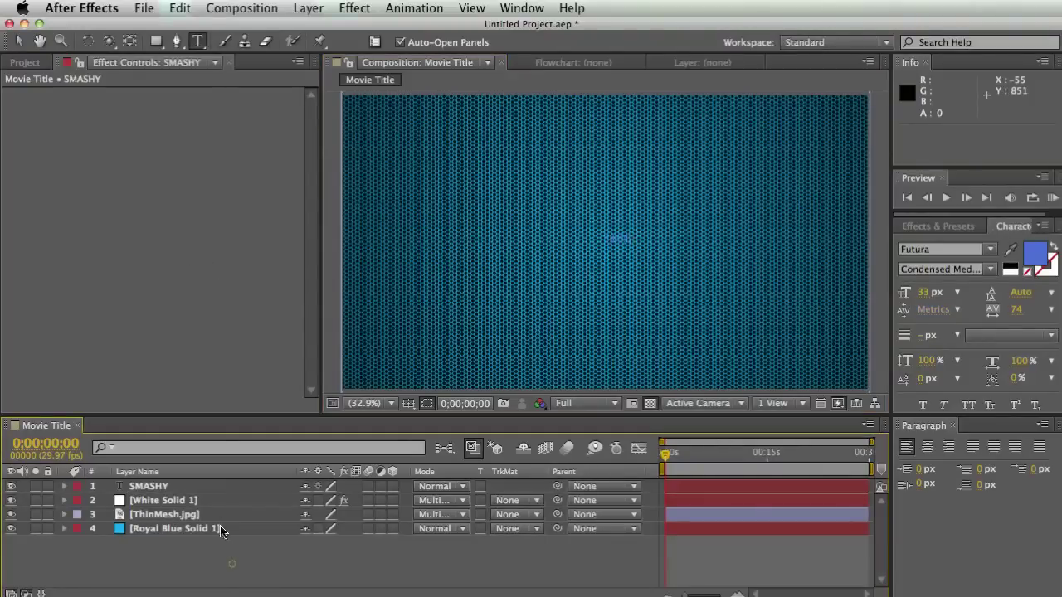
# Scale the SMASHY text up to about half the frame's width and center it over the mesh background.
pyautogui.click(200, 486)
pyautogui.press('v')
pyautogui.moveTo(631, 238); pyautogui.dragTo(874, 141)
pyautogui.moveTo(817, 194); pyautogui.dragTo(684, 230)
# Change the SMASHY text color to light gray (E3E3E3) and nudge the title slightly down to 473.2, 692.1.
pyautogui.click(1035, 252)
pyautogui.moveTo(652, 421); pyautogui.dragTo(599, 383)
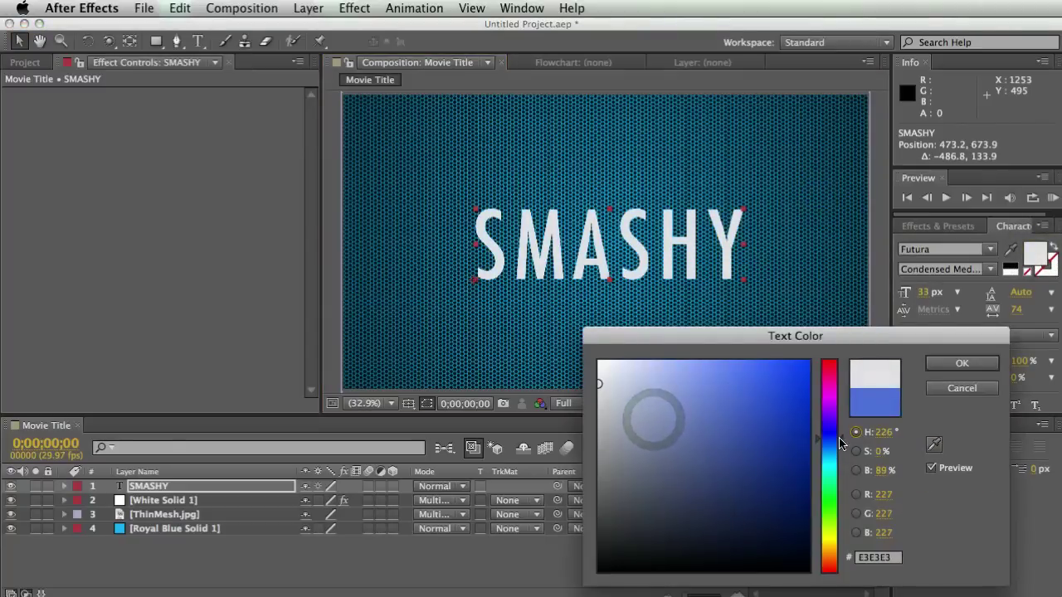
pyautogui.click(955, 365)
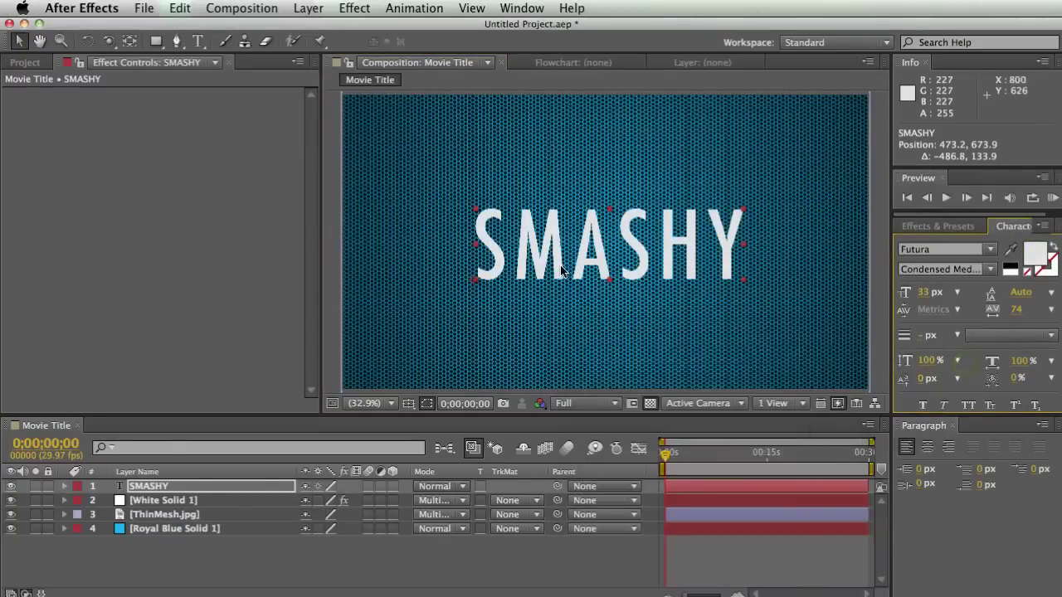
pyautogui.moveTo(635, 252); pyautogui.dragTo(630, 257)
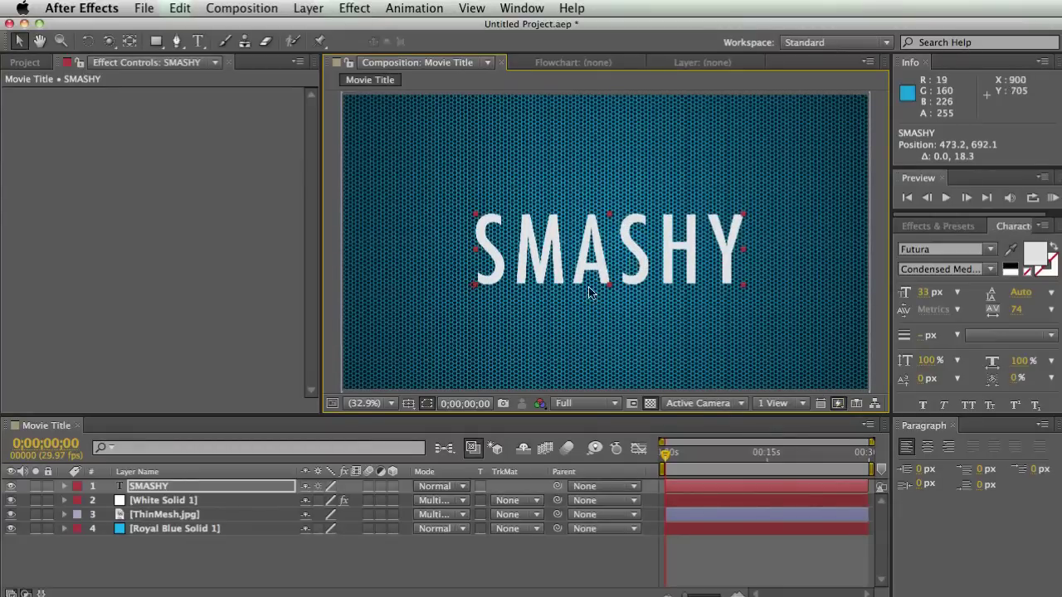
# Apply the Drop Shadow effect from the Perspective category to the SMASHY text.
pyautogui.rightClick(88, 142)
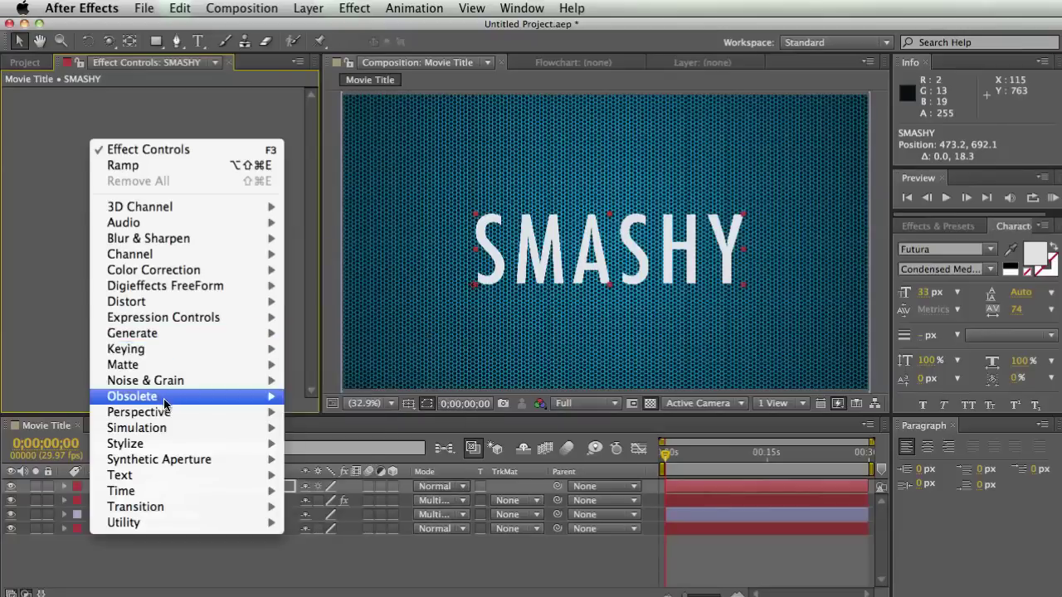
pyautogui.moveTo(168, 413)
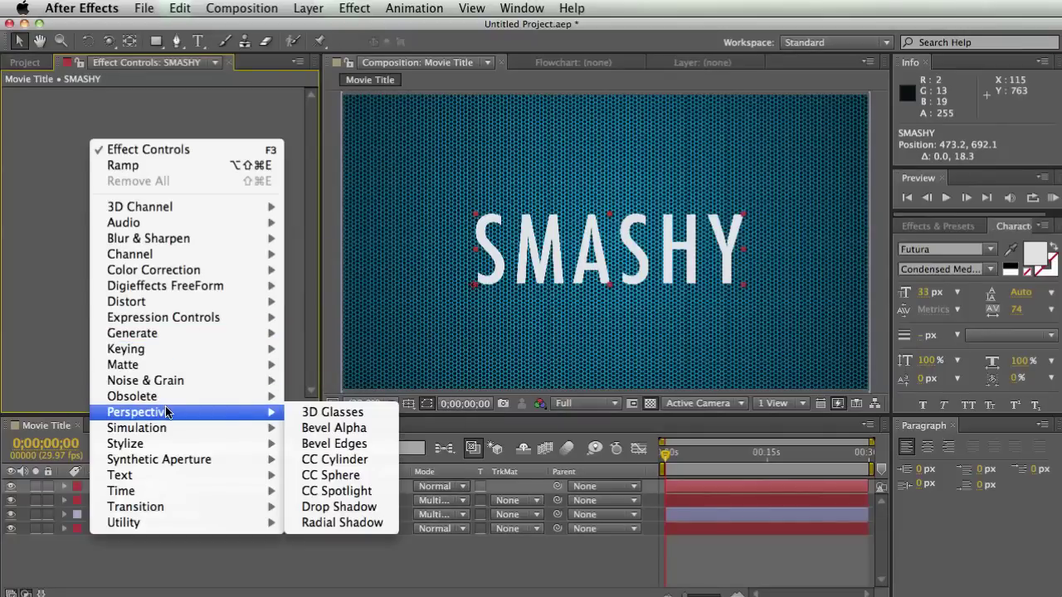
pyautogui.click(357, 506)
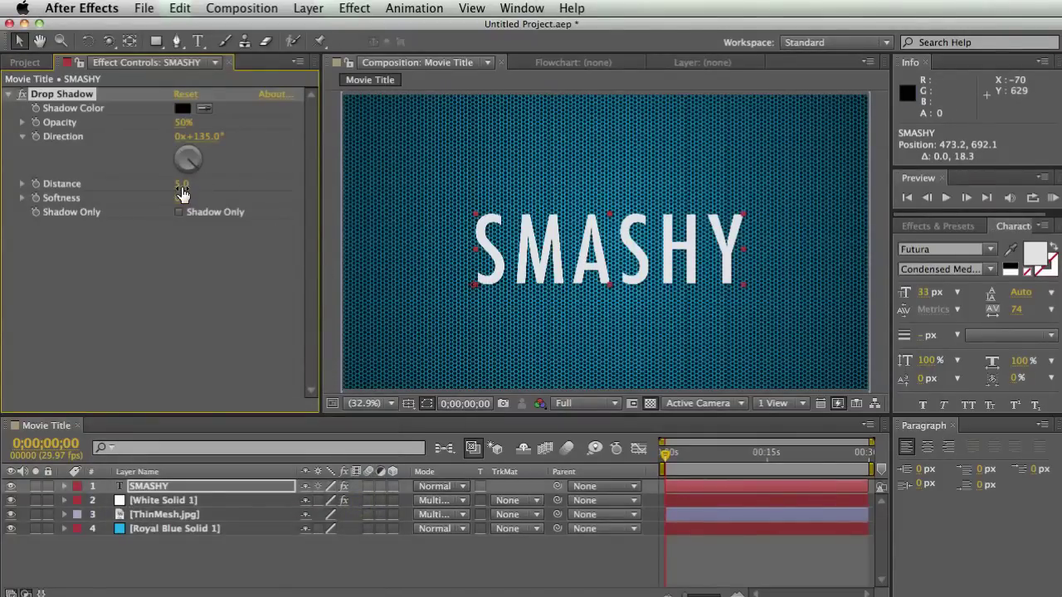
# Set the Drop Shadow's Distance to 28, Opacity to 100% and Softness to 21.
pyautogui.moveTo(182, 183); pyautogui.dragTo(197, 181)
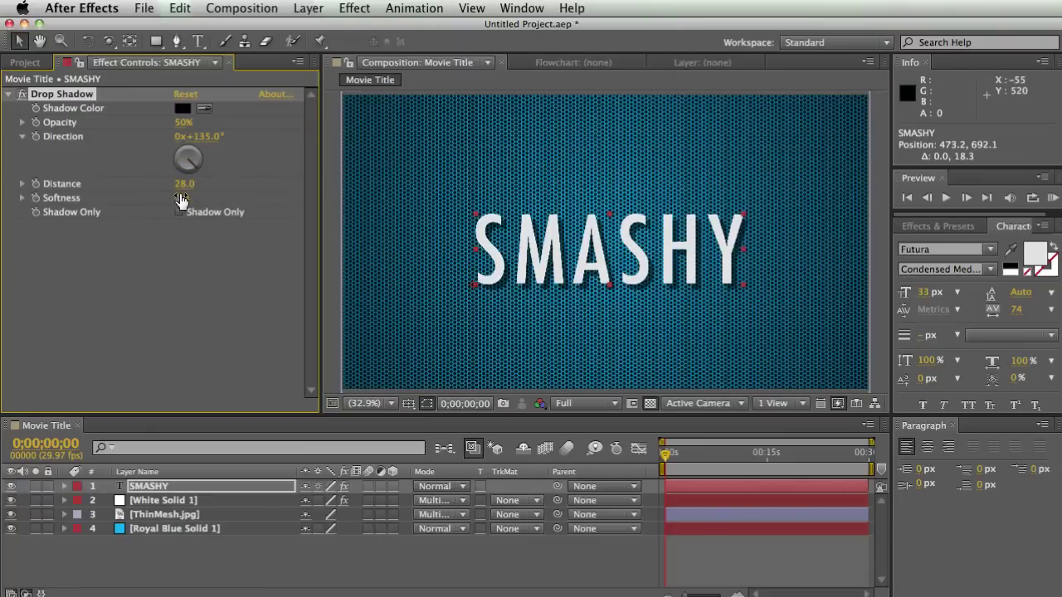
pyautogui.moveTo(181, 199); pyautogui.dragTo(189, 195)
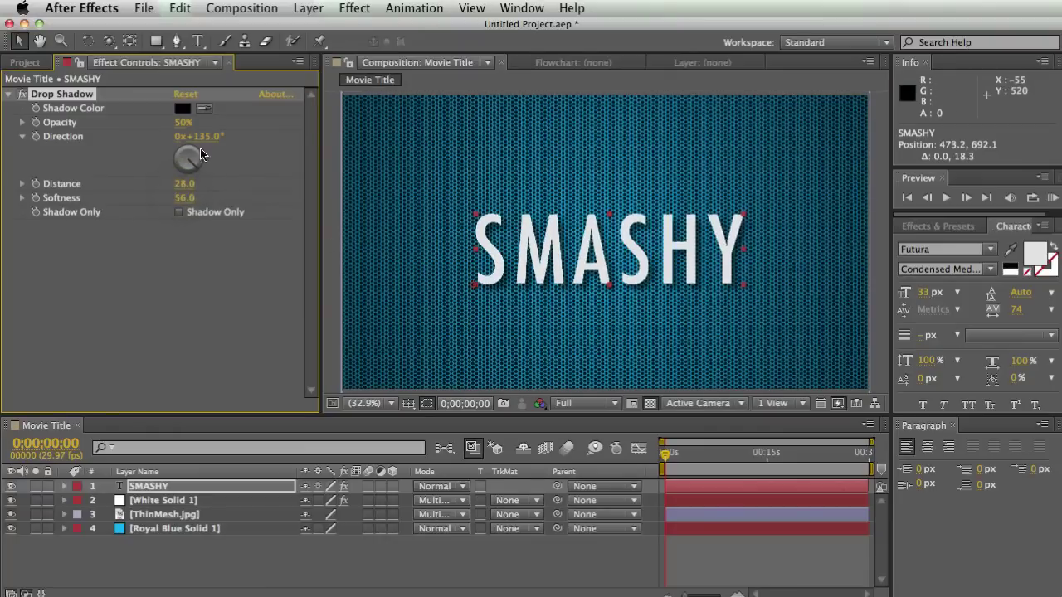
pyautogui.moveTo(184, 122); pyautogui.dragTo(371, 155)
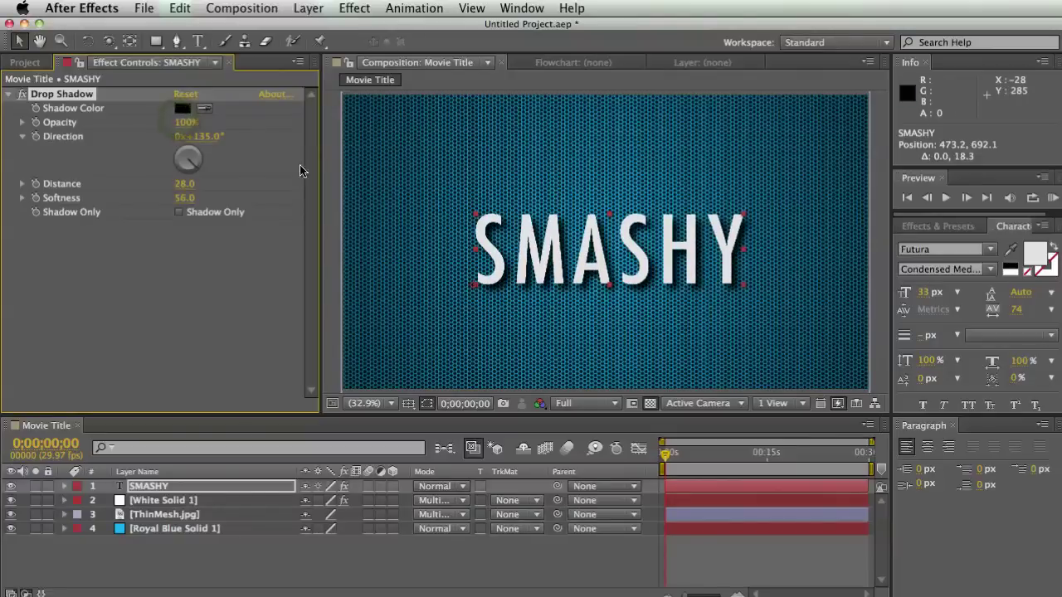
pyautogui.moveTo(179, 196); pyautogui.dragTo(170, 194)
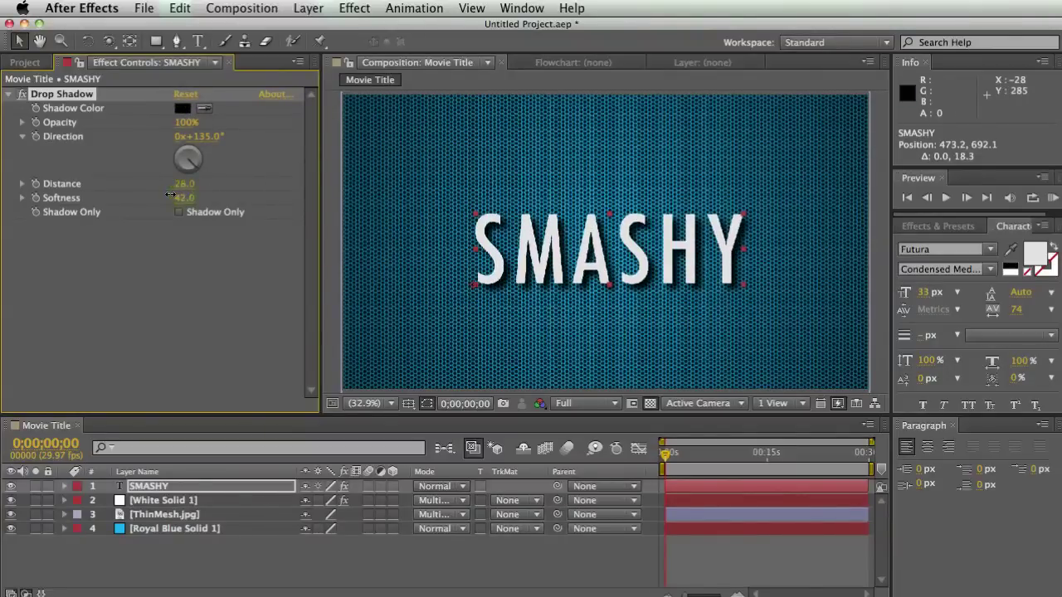
pyautogui.click(146, 266)
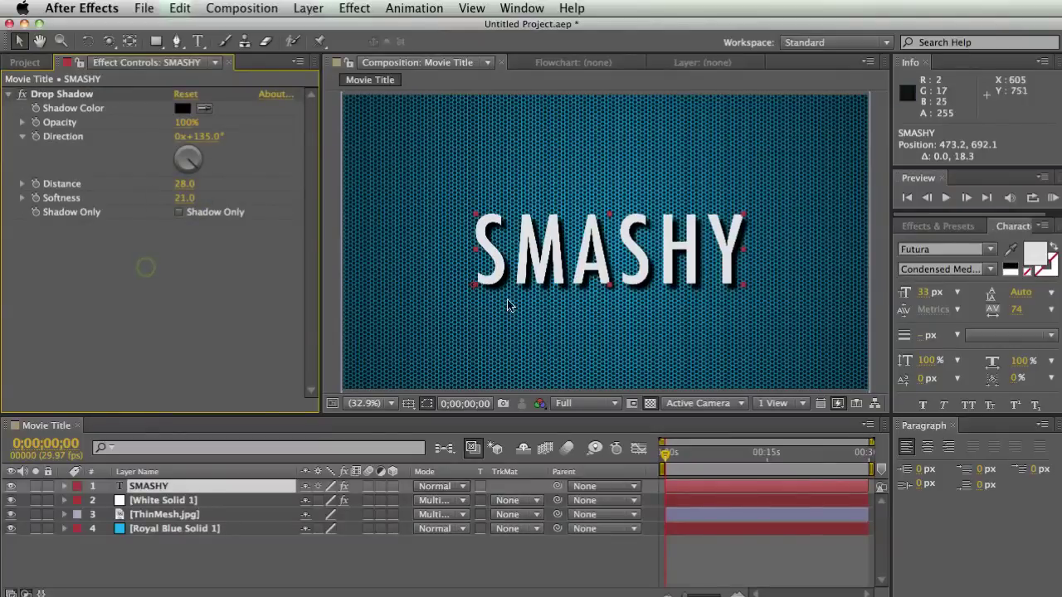
# Toggle Shadow Only on and off to compare the isolated shadow with the full title.
pyautogui.click(180, 213)
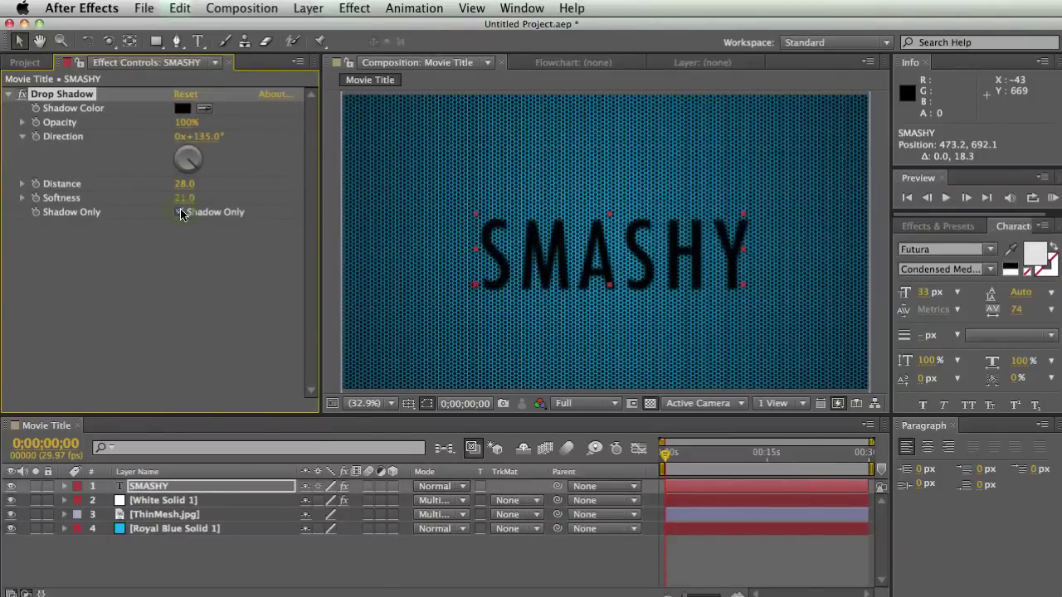
pyautogui.click(180, 213)
pyautogui.click(180, 214)
pyautogui.click(180, 213)
pyautogui.click(197, 260)
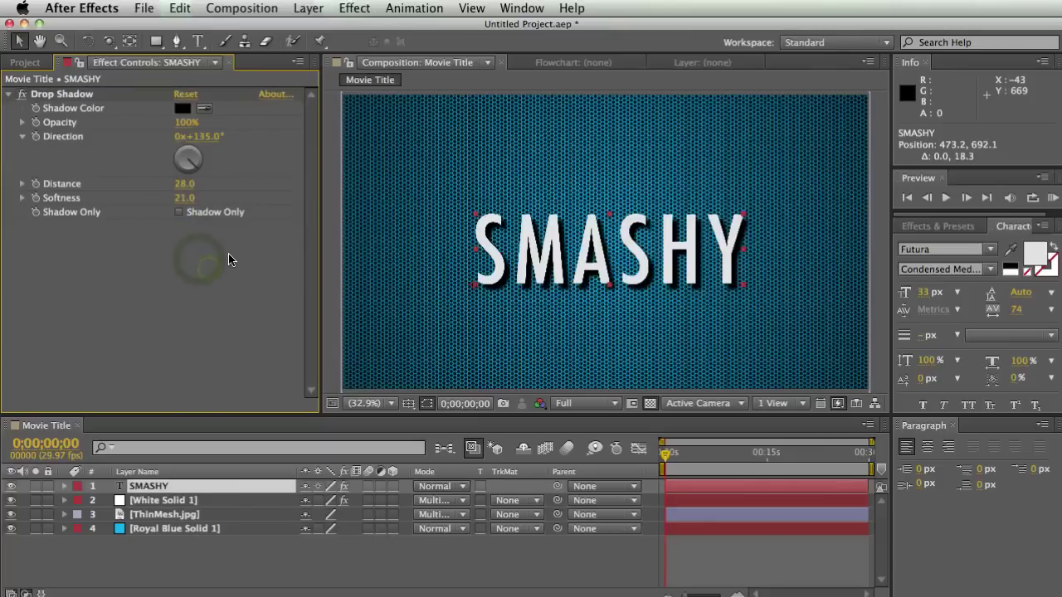
pyautogui.click(225, 264)
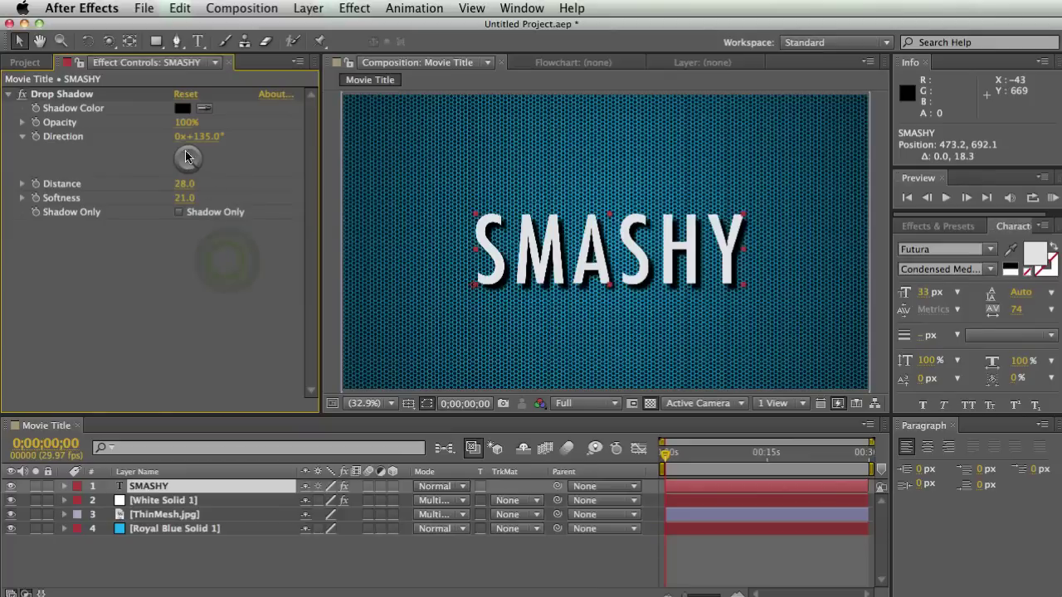
# Raise the Drop Shadow's Softness to 182 and deselect the title layer.
pyautogui.moveTo(183, 205); pyautogui.dragTo(323, 197)
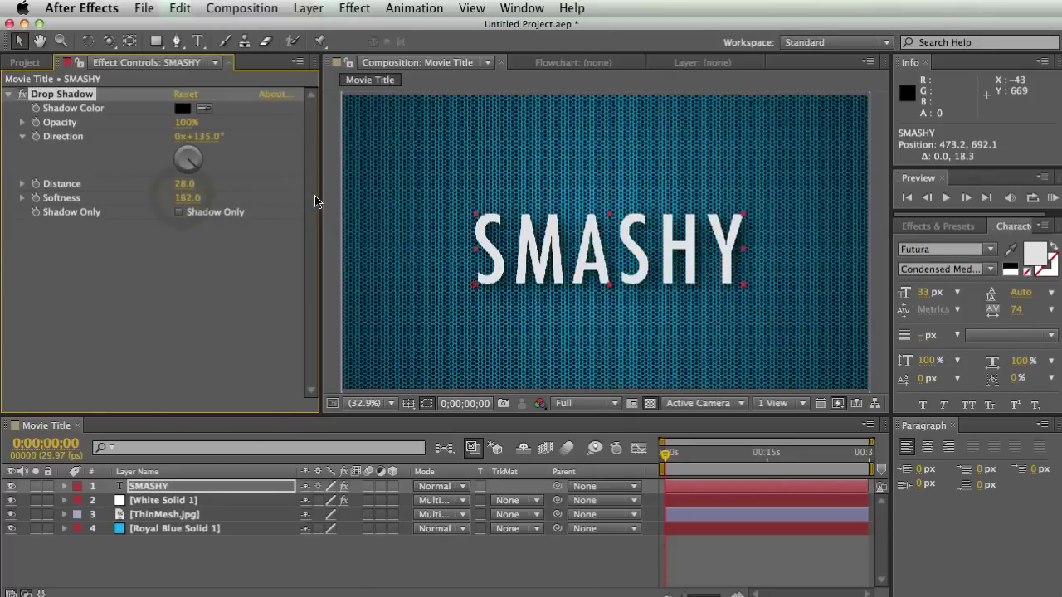
pyautogui.click(226, 255)
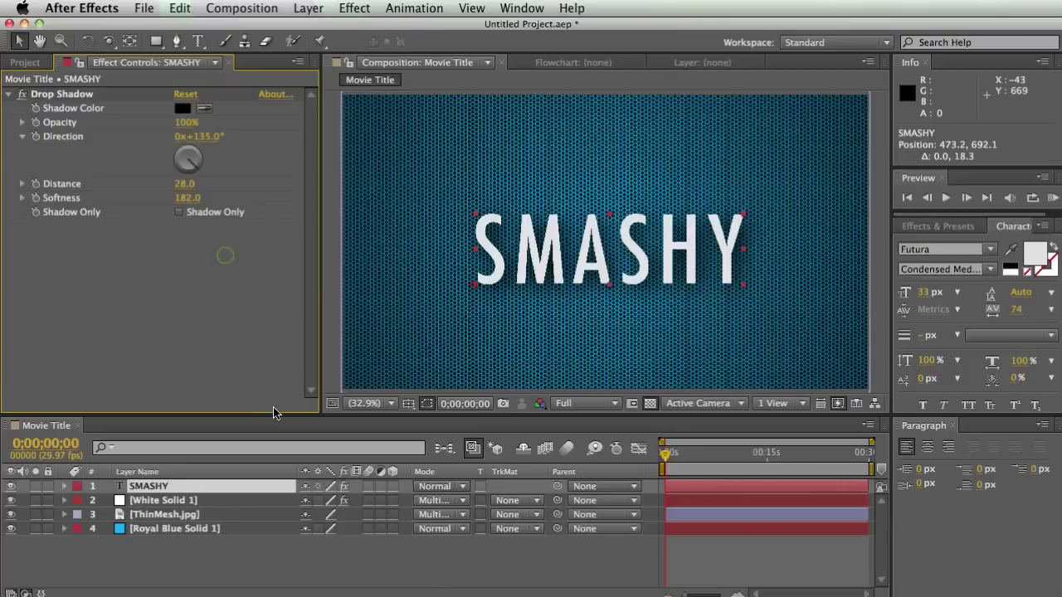
pyautogui.click(264, 561)
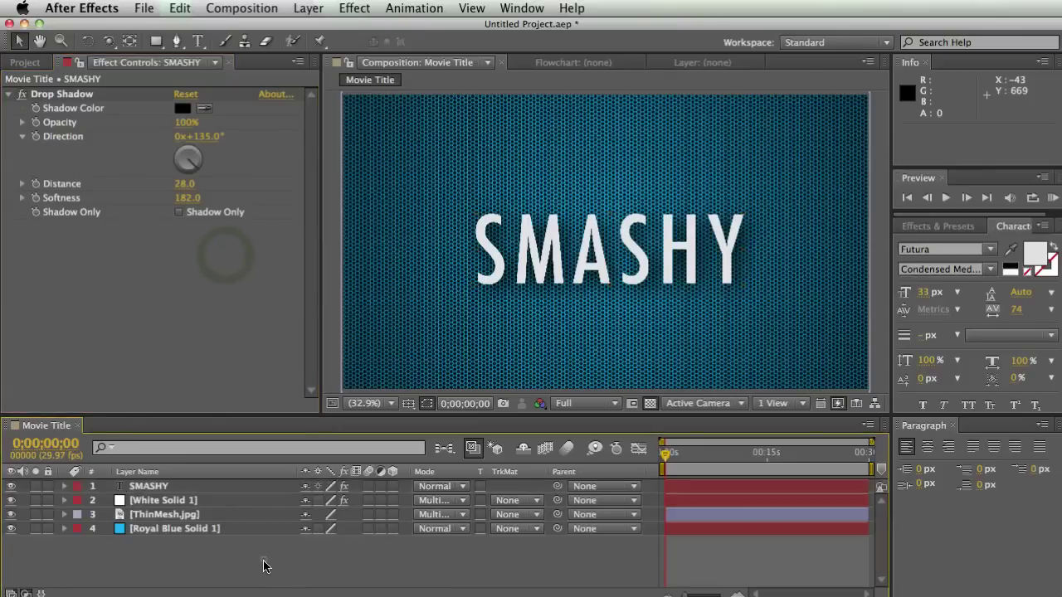
# Make the SMASHY layer 3D and add Position keyframes at the start and about 8 seconds in.
pyautogui.click(393, 486)
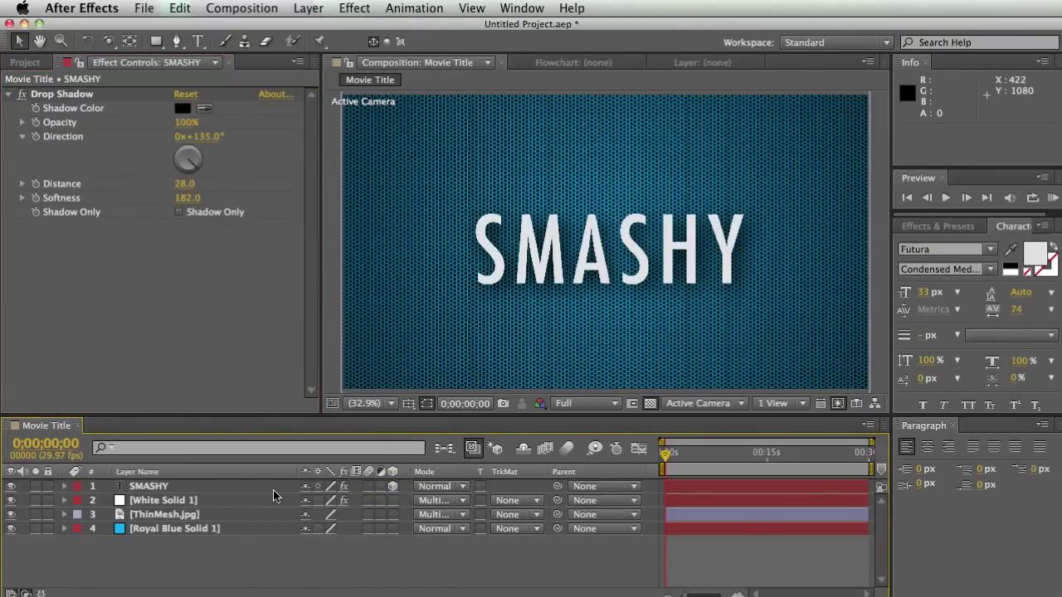
pyautogui.press('p')
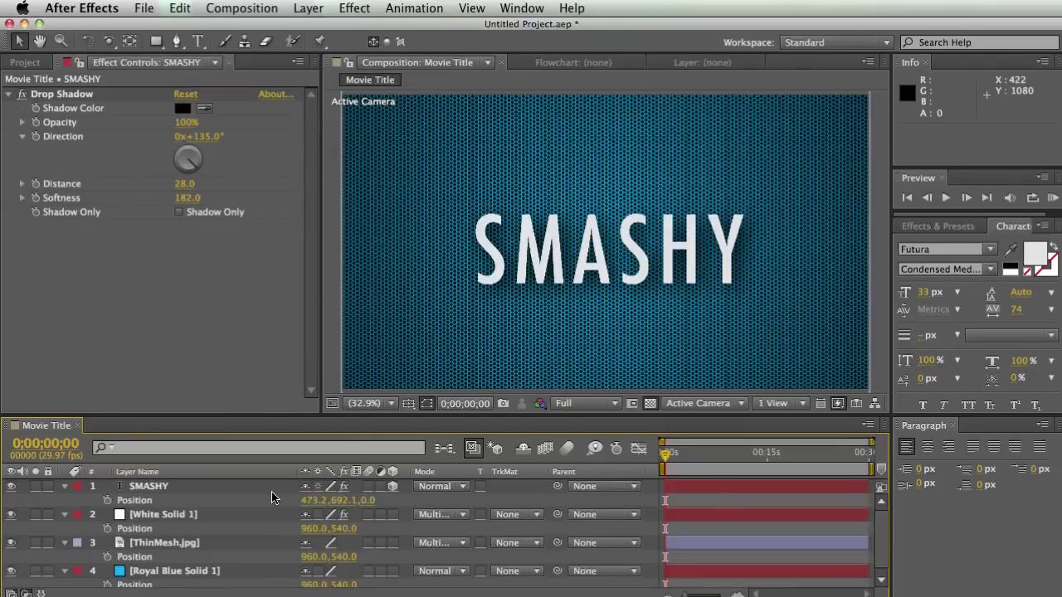
pyautogui.click(106, 502)
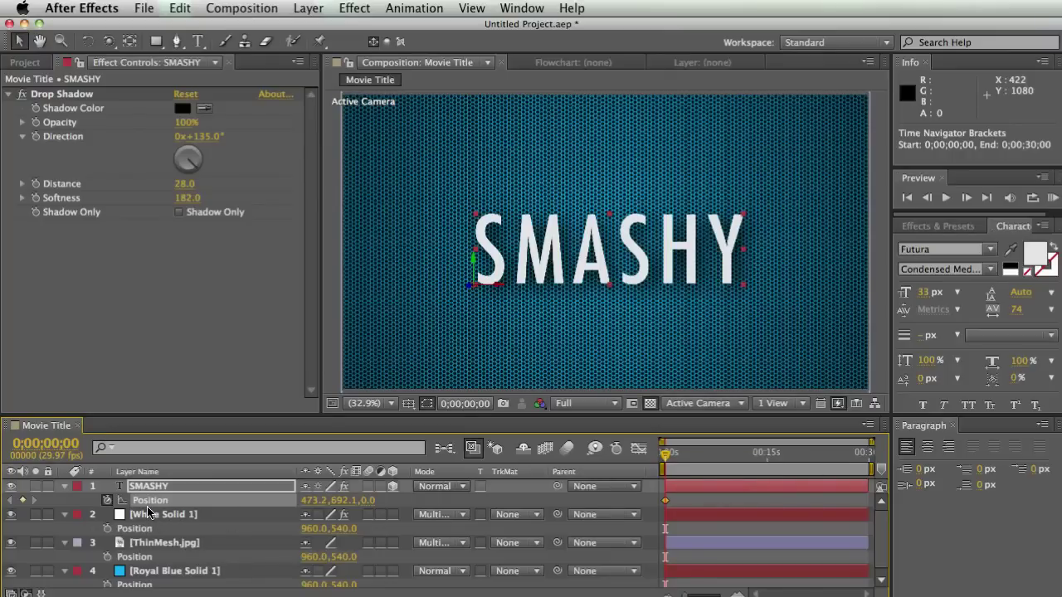
pyautogui.moveTo(664, 456); pyautogui.dragTo(718, 454)
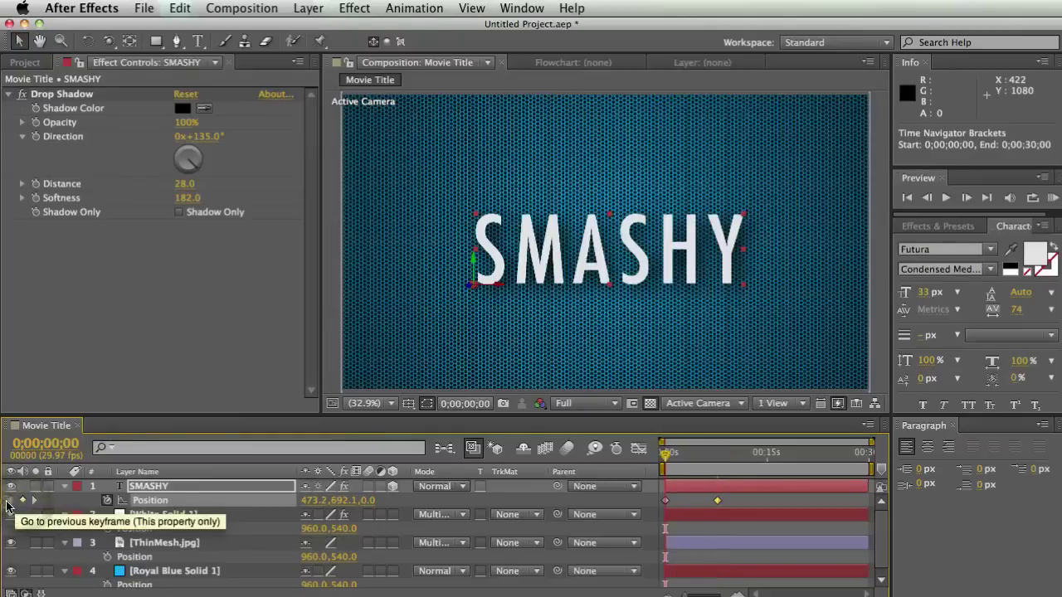
# Set the title's Z position to -2700 at the first keyframe and scrub through the fly-in animation.
pyautogui.click(10, 500)
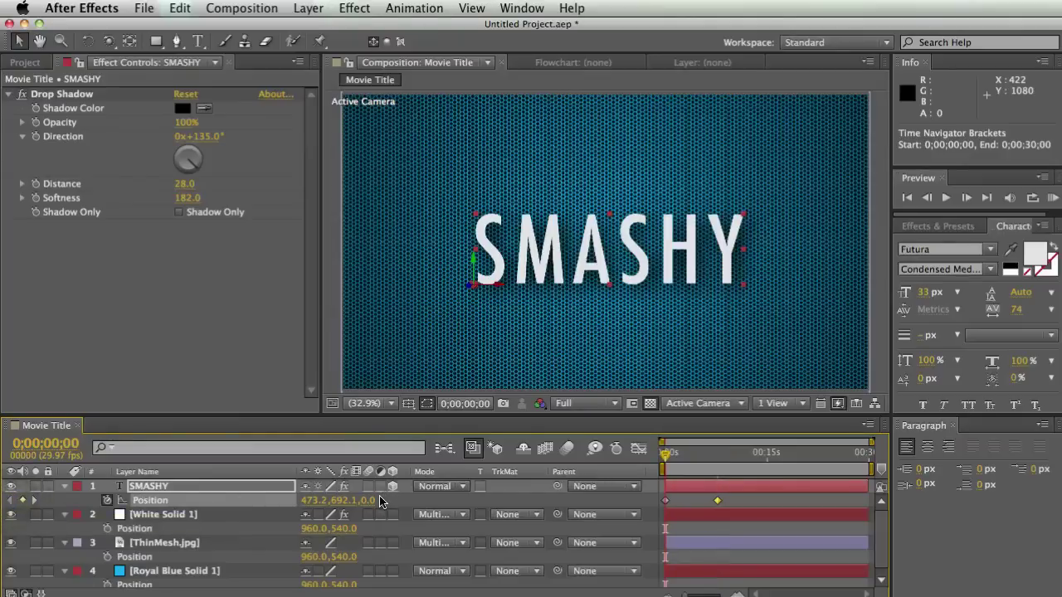
pyautogui.moveTo(355, 500); pyautogui.dragTo(152, 501)
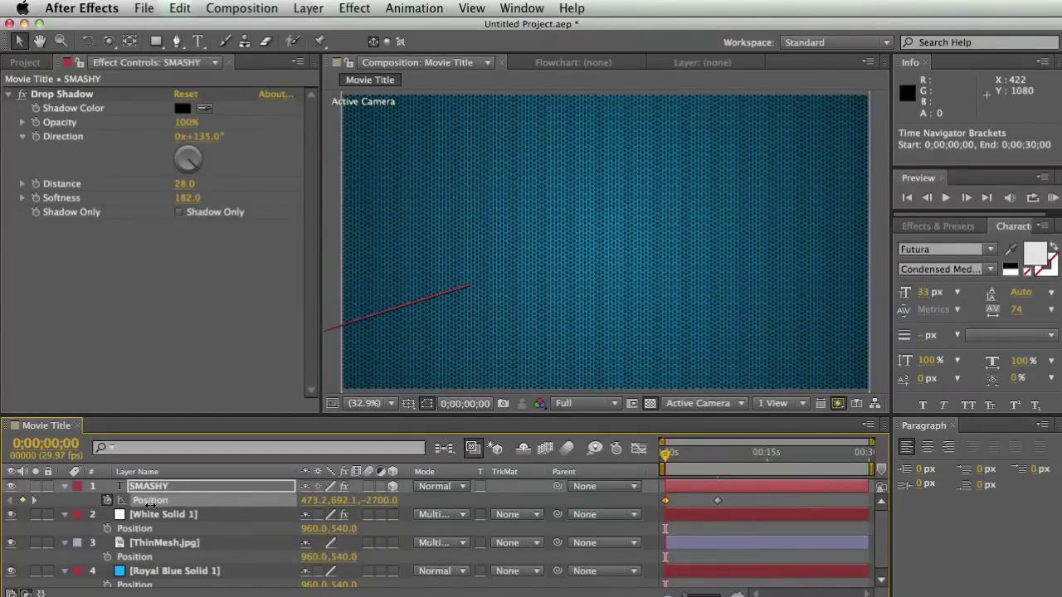
pyautogui.moveTo(665, 462); pyautogui.dragTo(728, 466)
pyautogui.press('p')
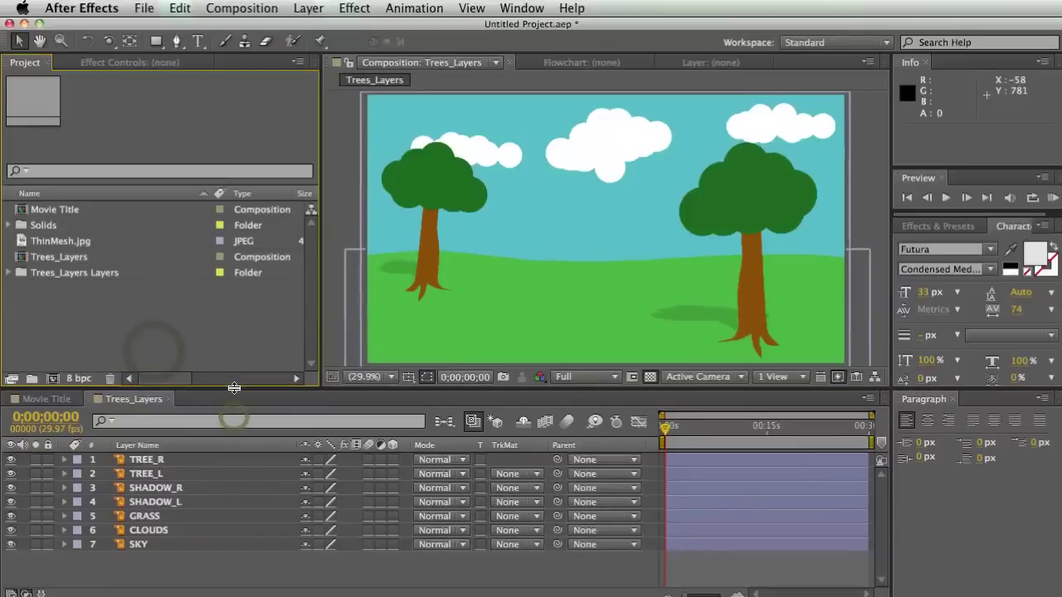
# Duplicate the SHADOW_R and SHADOW_L layers twice in the Trees_Layers composition to darken the tree shadows.
pyautogui.click(337, 204)
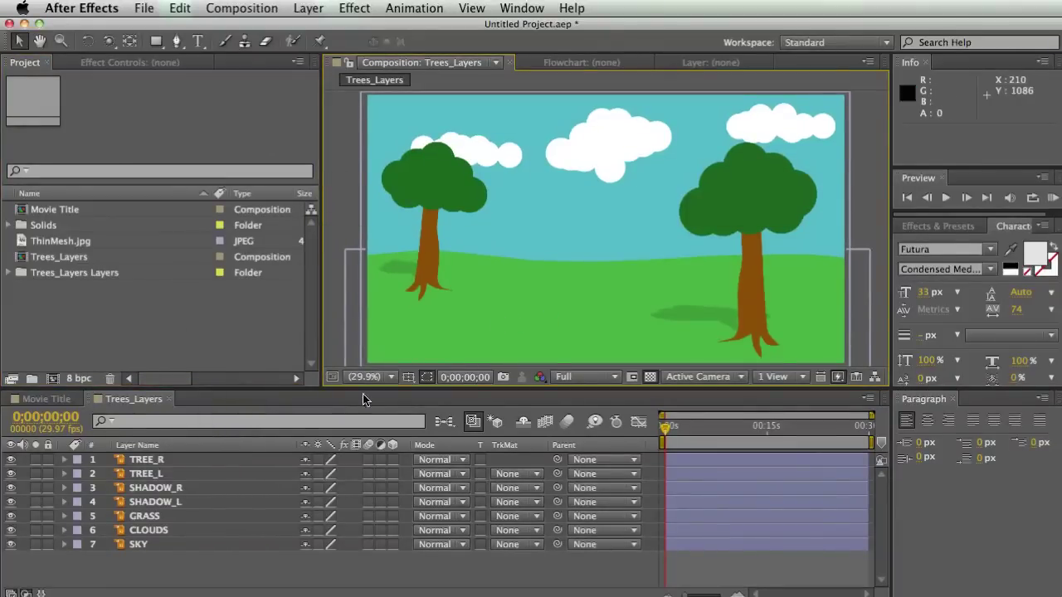
pyautogui.click(153, 63)
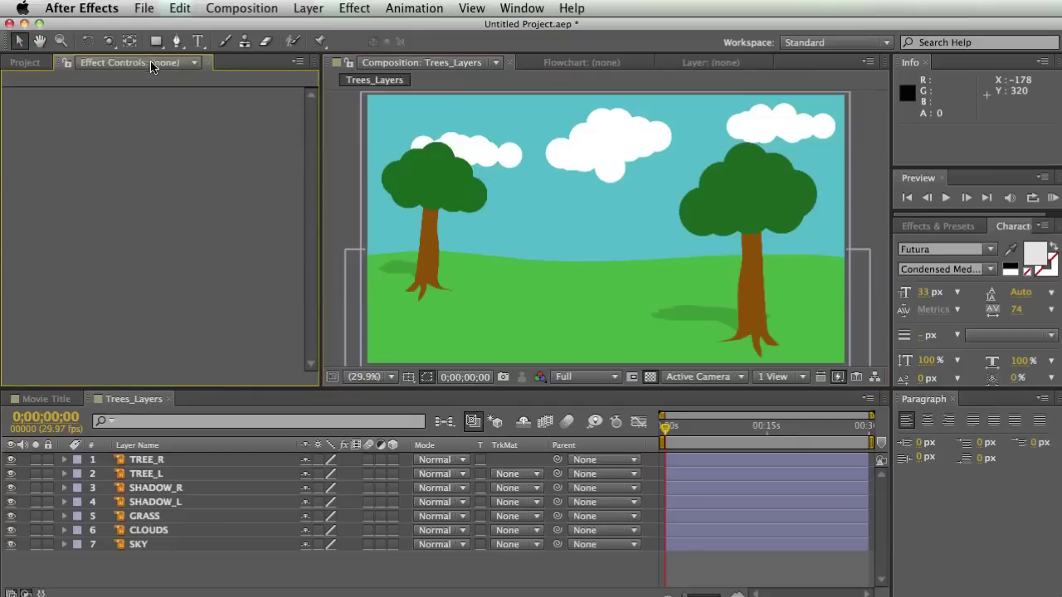
pyautogui.click(711, 317)
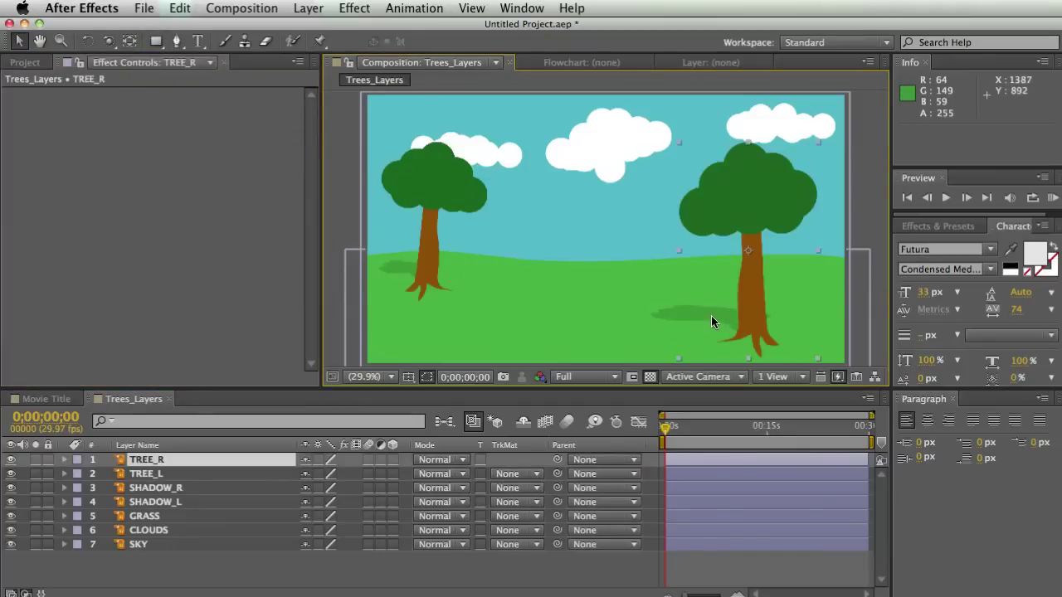
pyautogui.click(165, 489)
pyautogui.keyDown('shift'); pyautogui.click(170, 504); pyautogui.keyUp('shift')
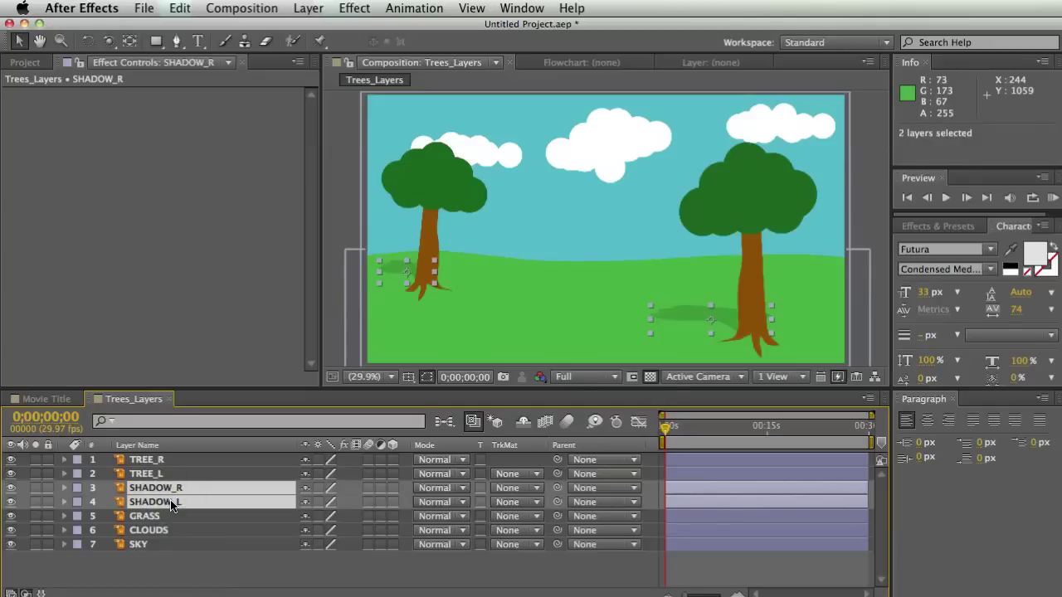
pyautogui.press('super+d')
pyautogui.press('super+d')
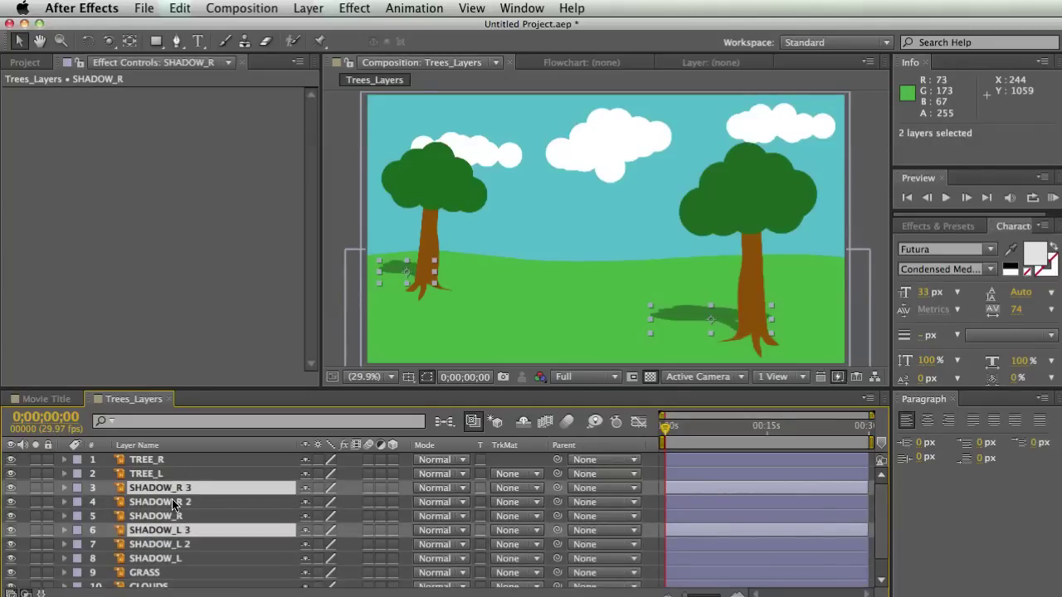
# Apply a Ramp effect to the SKY layer of the Trees_Layers composition, enlarging the timeline to reach the layer.
pyautogui.click(229, 306)
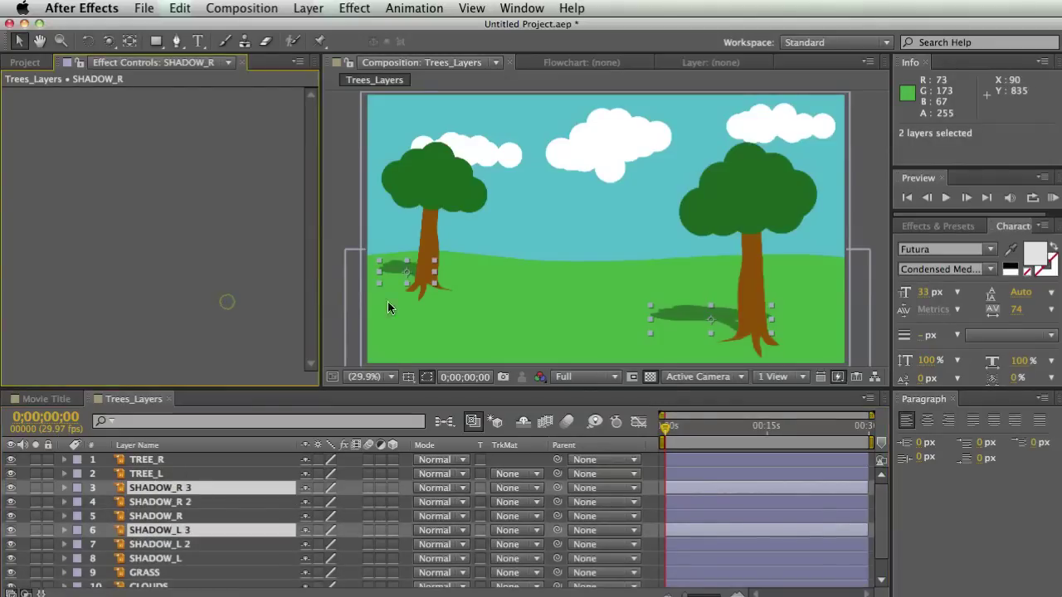
pyautogui.click(563, 187)
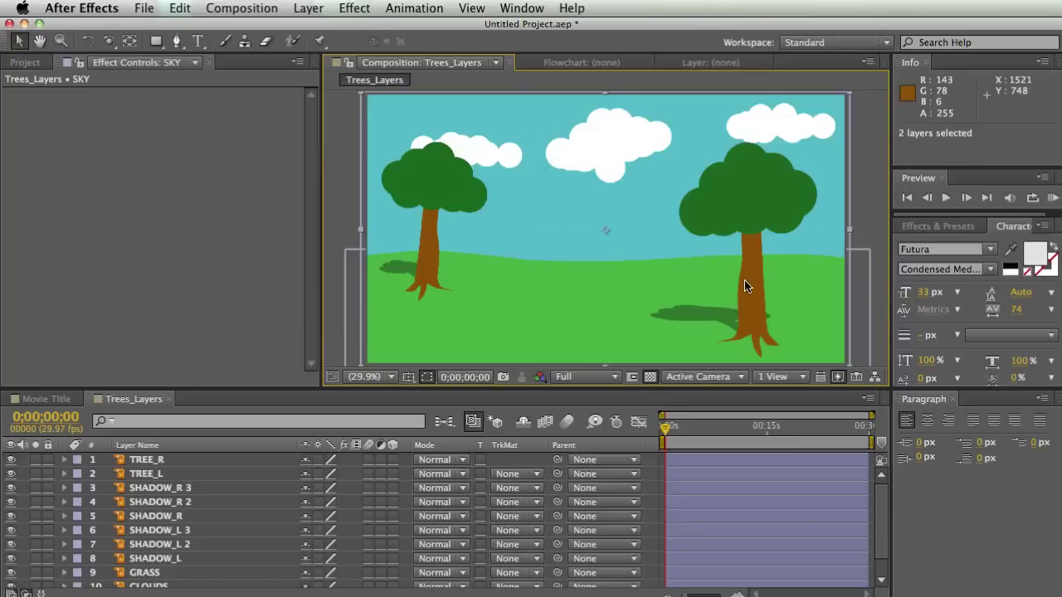
pyautogui.moveTo(336, 386); pyautogui.dragTo(336, 352)
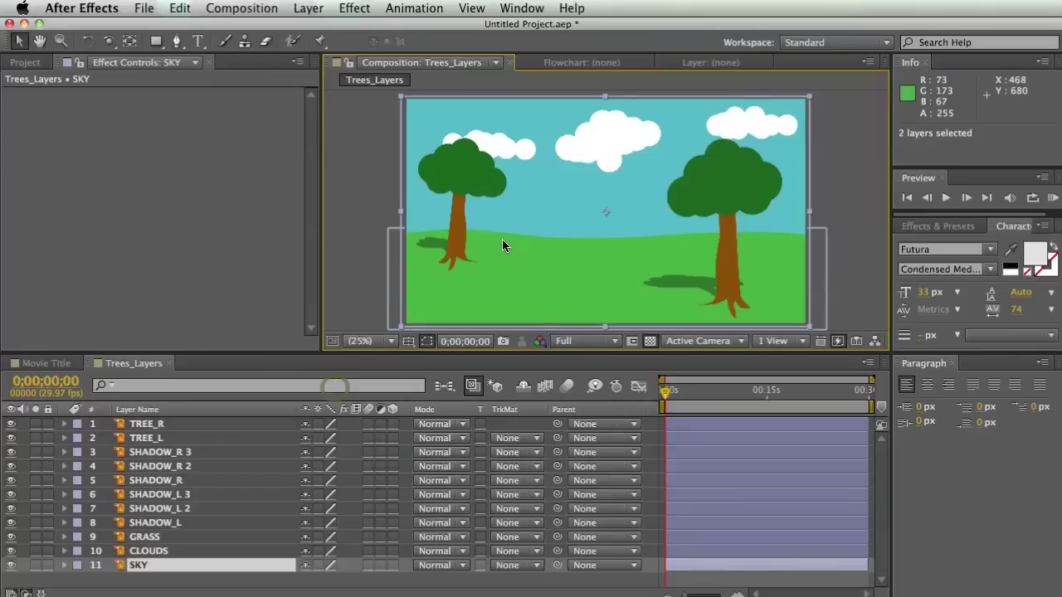
pyautogui.click(167, 561)
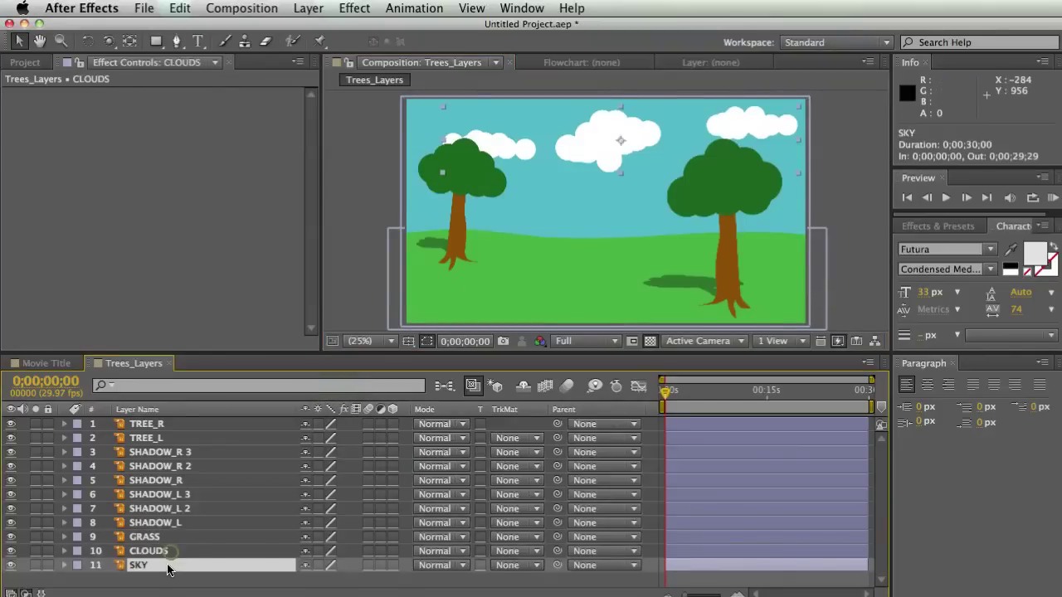
pyautogui.rightClick(88, 131)
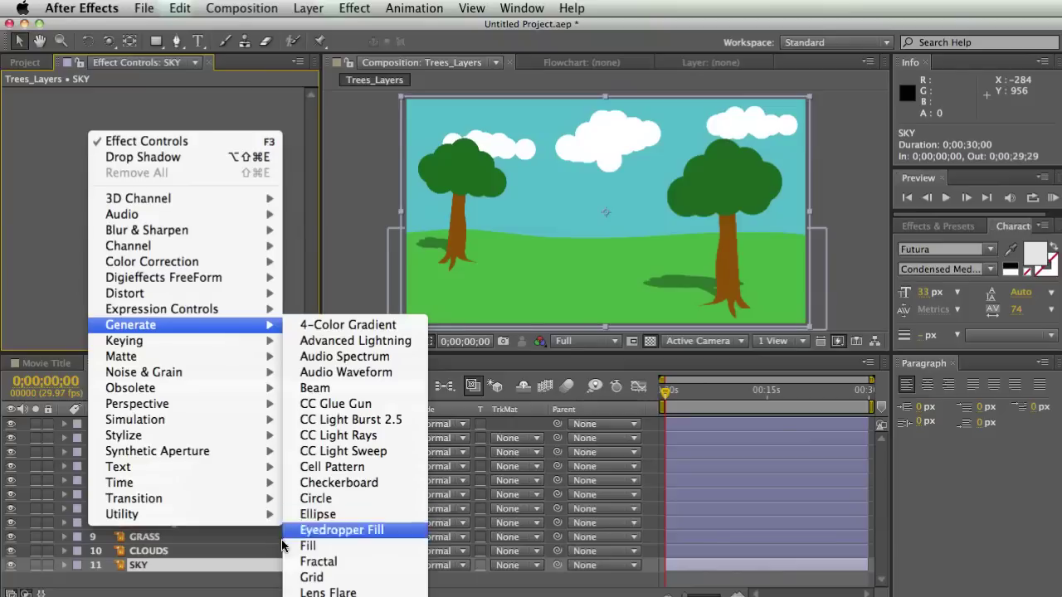
pyautogui.click(332, 585)
# Set the sky Ramp's End Color to a very pale pink, FEE0FC.
pyautogui.click(181, 150)
pyautogui.moveTo(827, 466); pyautogui.dragTo(828, 393)
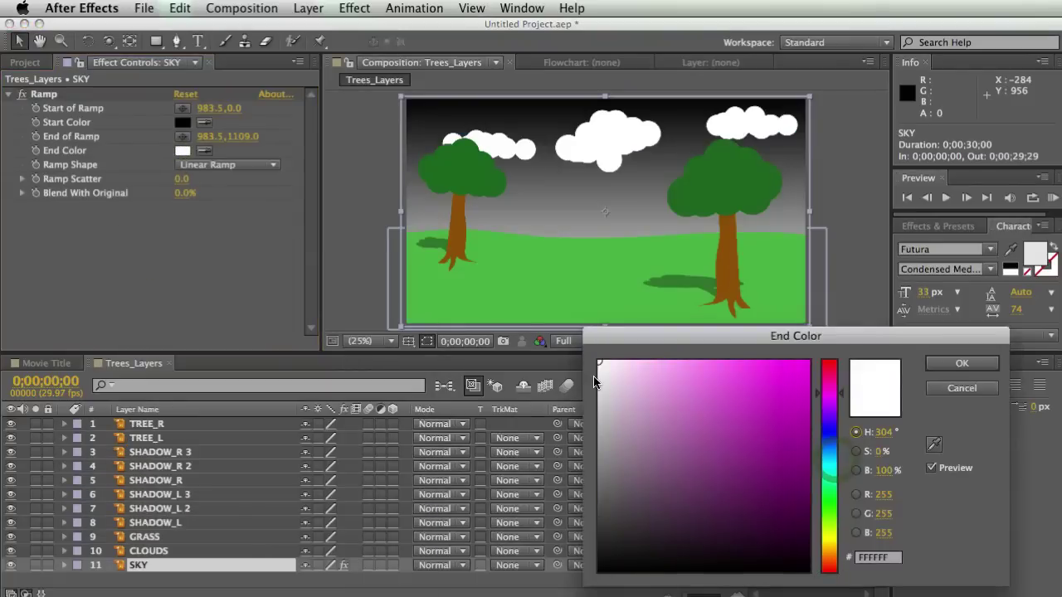
pyautogui.click(622, 362)
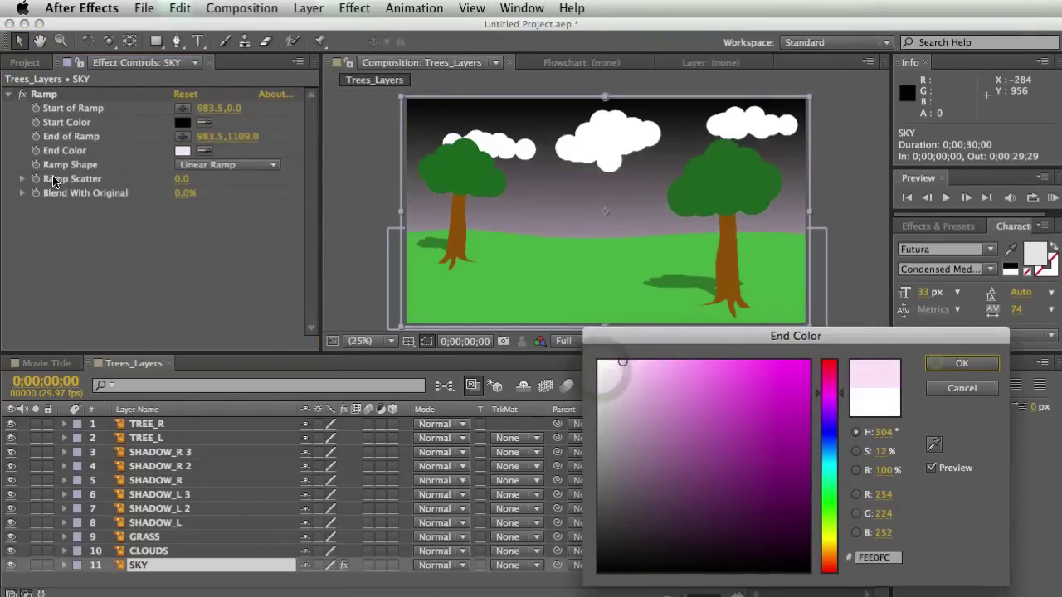
pyautogui.click(937, 362)
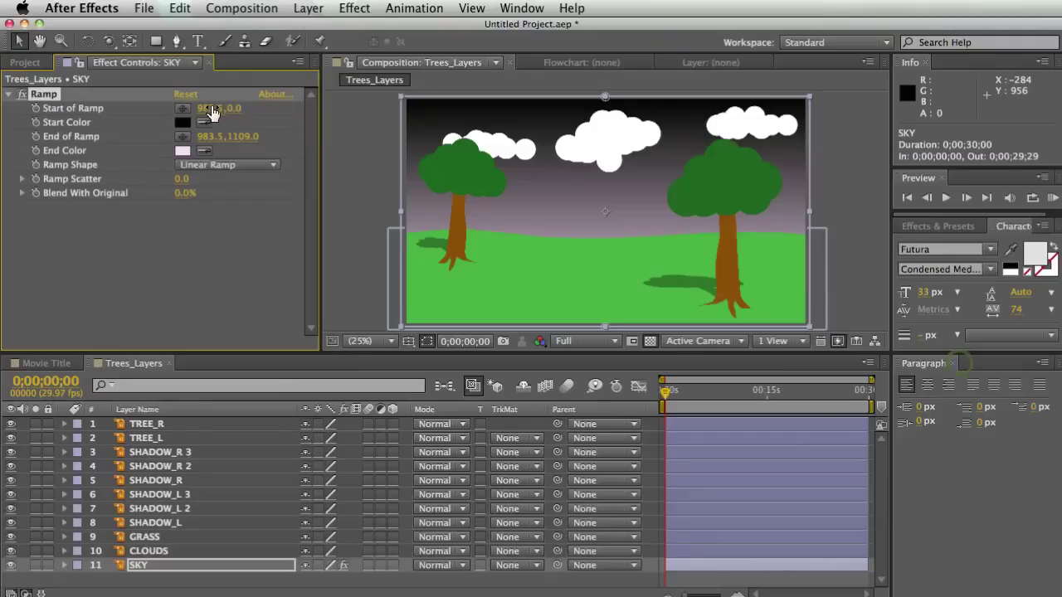
# Set the sky Ramp's Start Color to a light blue, 4BB1F2.
pyautogui.click(181, 122)
pyautogui.click(829, 452)
pyautogui.click(740, 368)
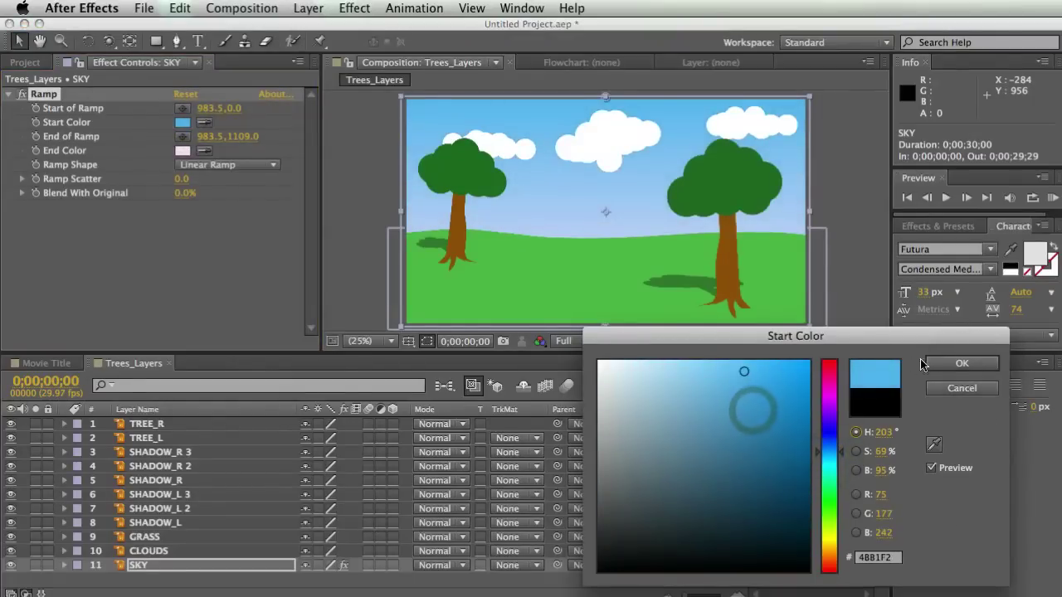
pyautogui.press('Return')
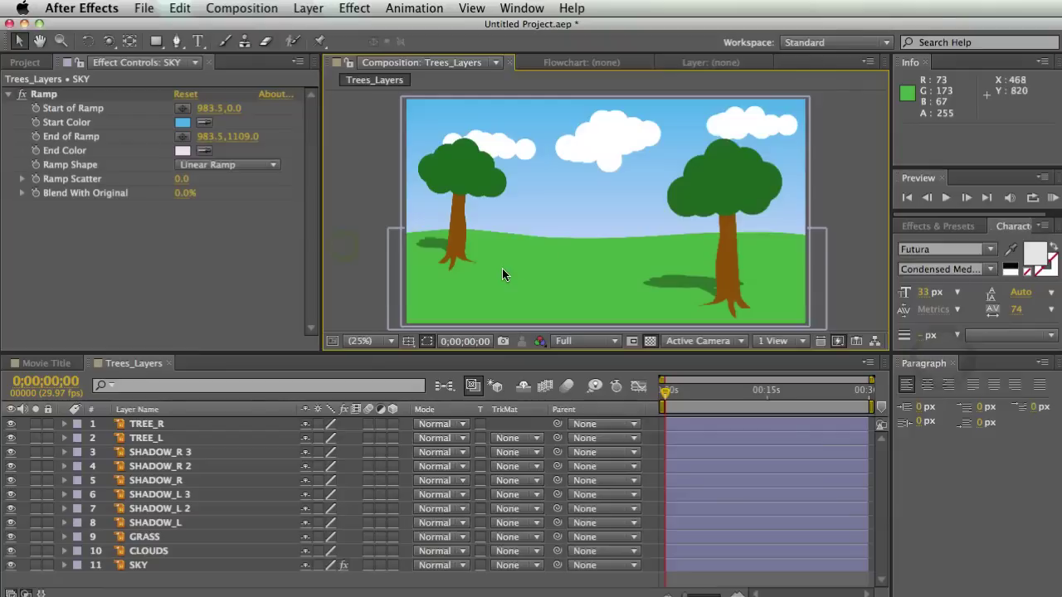
# Examine the trees scene in a maximized composition view, then restore the normal layout.
pyautogui.press('`')
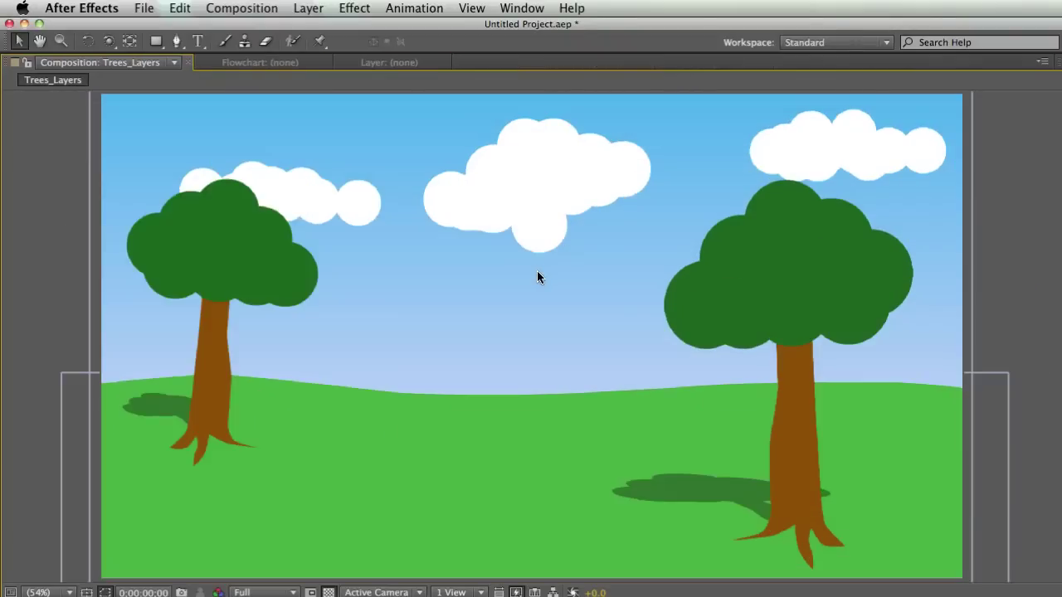
pyautogui.press('`')
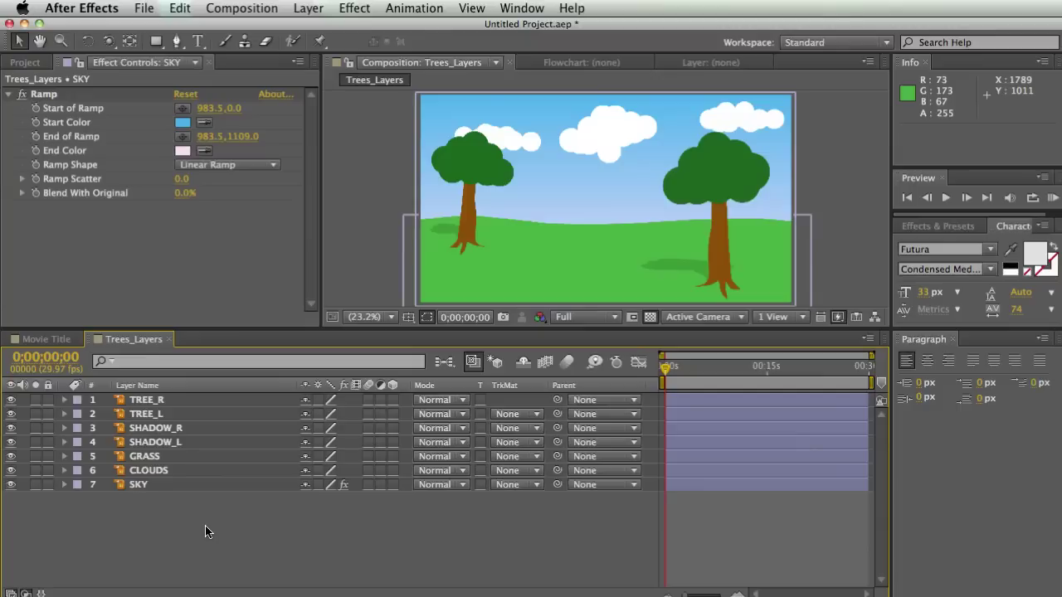
pyautogui.click(833, 166)
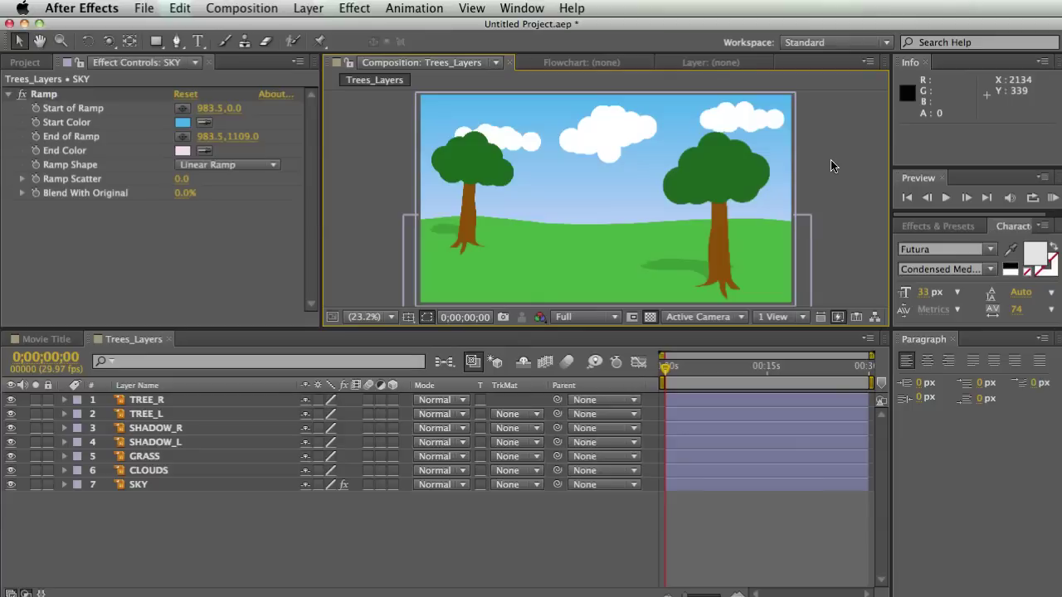